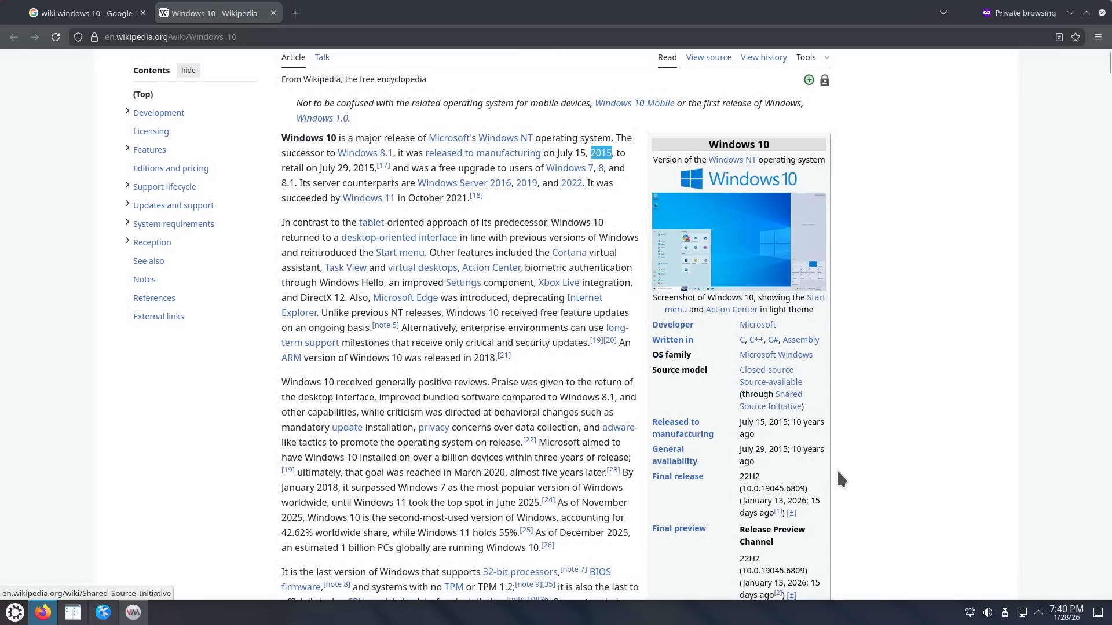
Step: Select the 22H2 final release version in the Windows 10 Wikipedia article, then scroll down the page
double_click(747, 476)
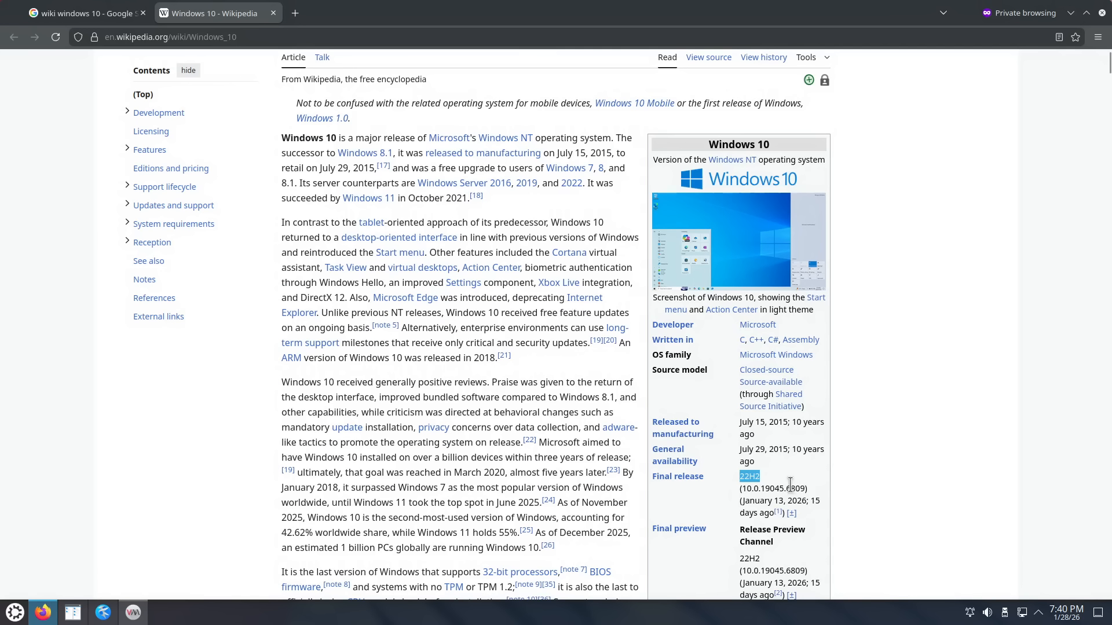
scroll(801, 469, "down", 5)
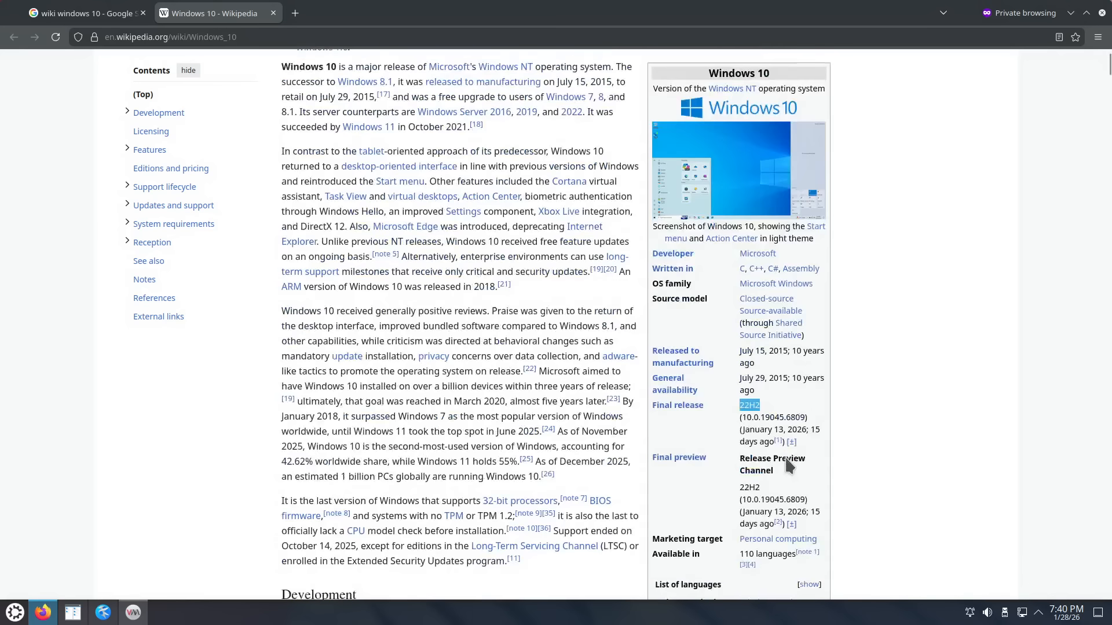
mouse_move(802, 456)
scroll(801, 457, "down", 3)
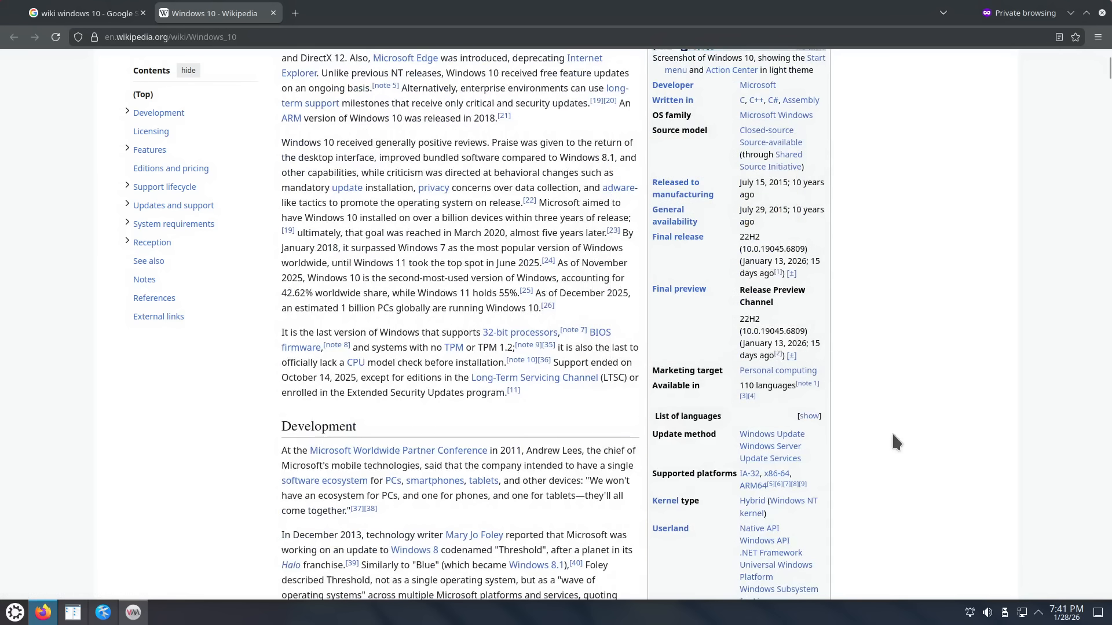
scroll(886, 440, "down", 8)
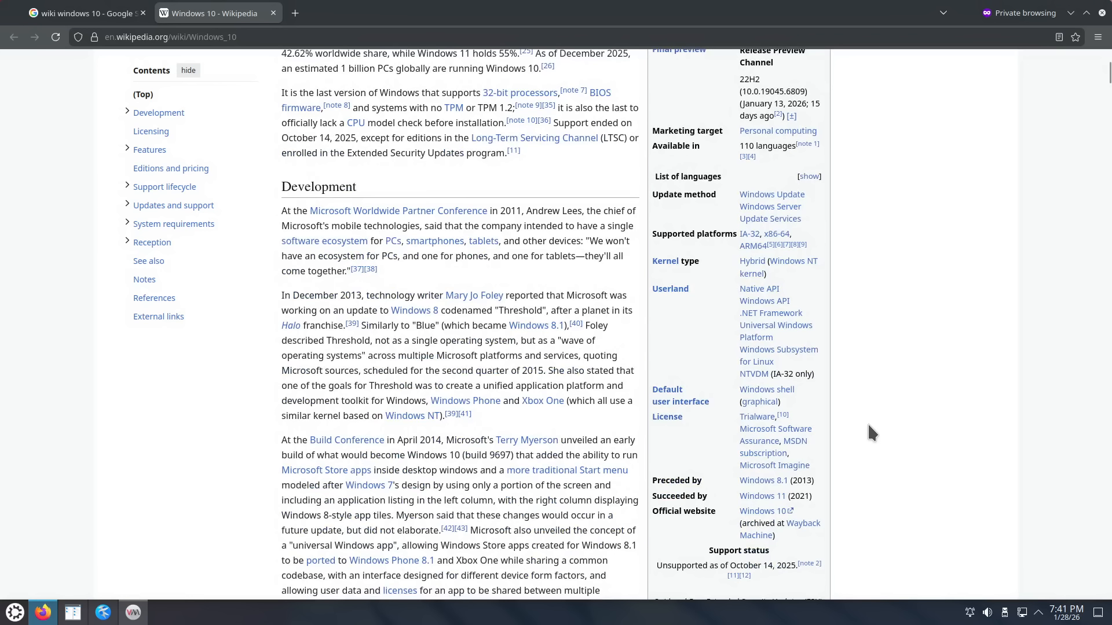
scroll(868, 426, "down", 3)
scroll(877, 423, "down", 3)
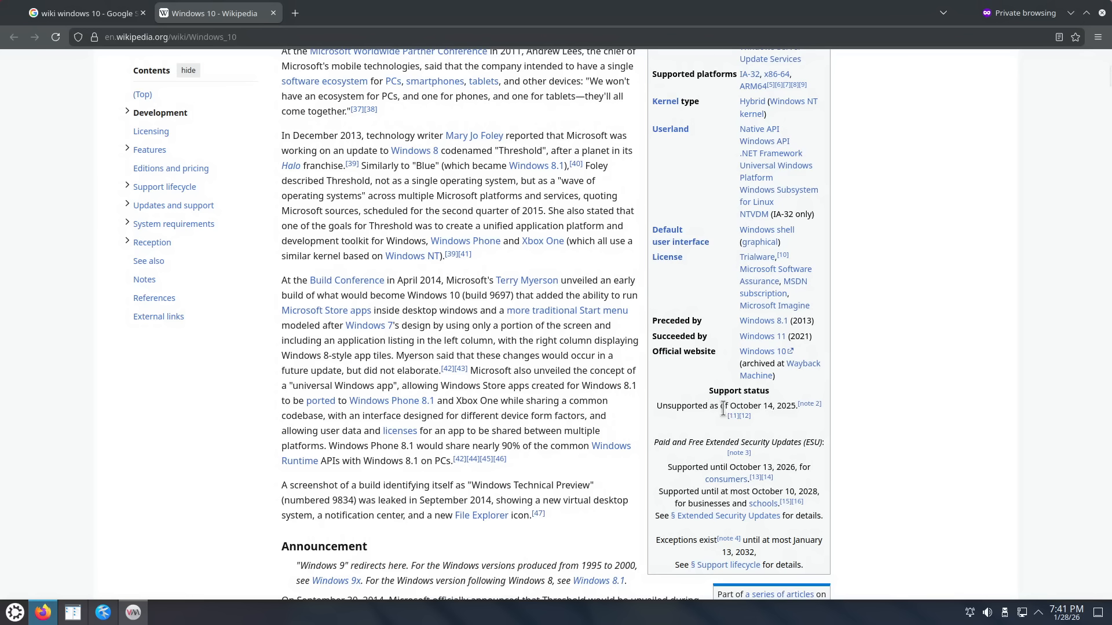
Step: Select the October 14, 2025 end-of-support date in the infobox
left_click_drag(698, 407, 762, 411)
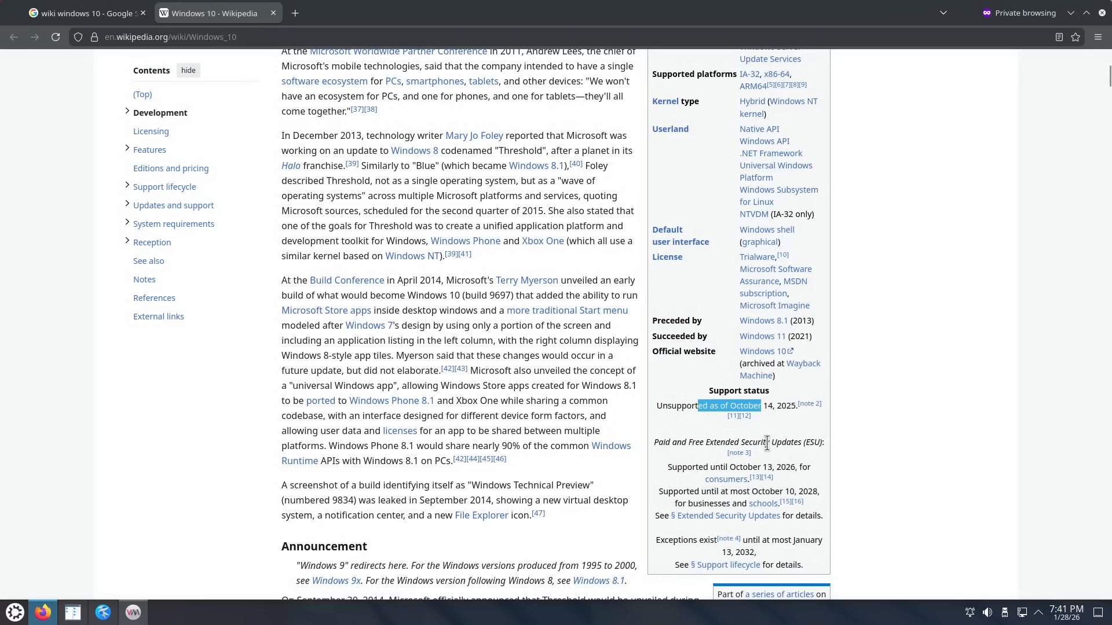
left_click(777, 407)
left_click_drag(729, 406, 798, 406)
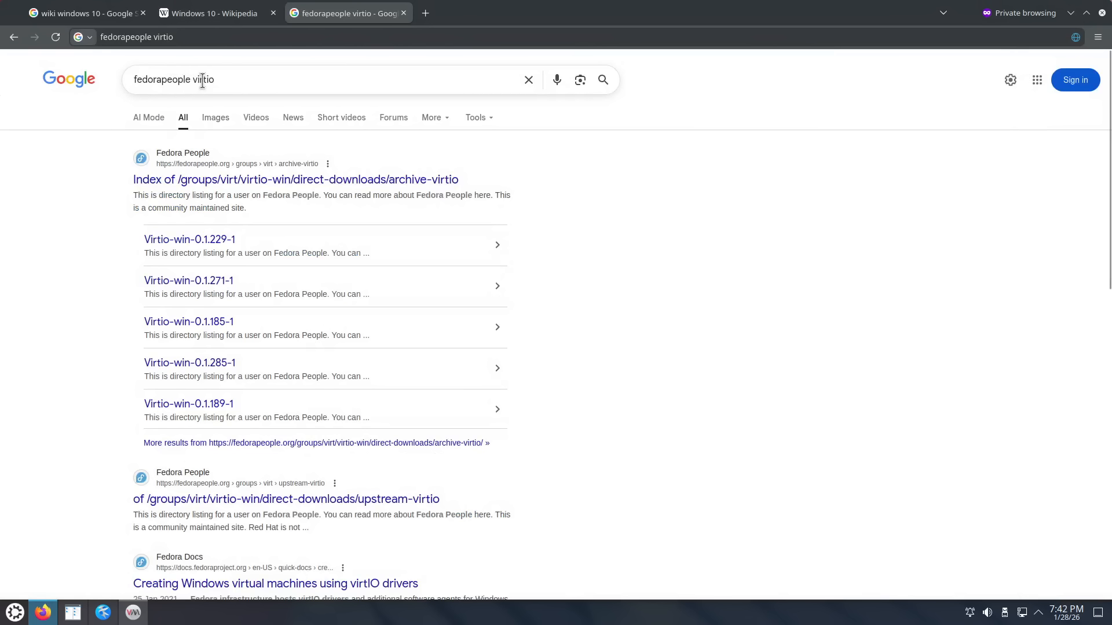
Step: Open the archive-virtio result in a new tab and move up to the latest-virtio folder
right_click(325, 181)
left_click(370, 188)
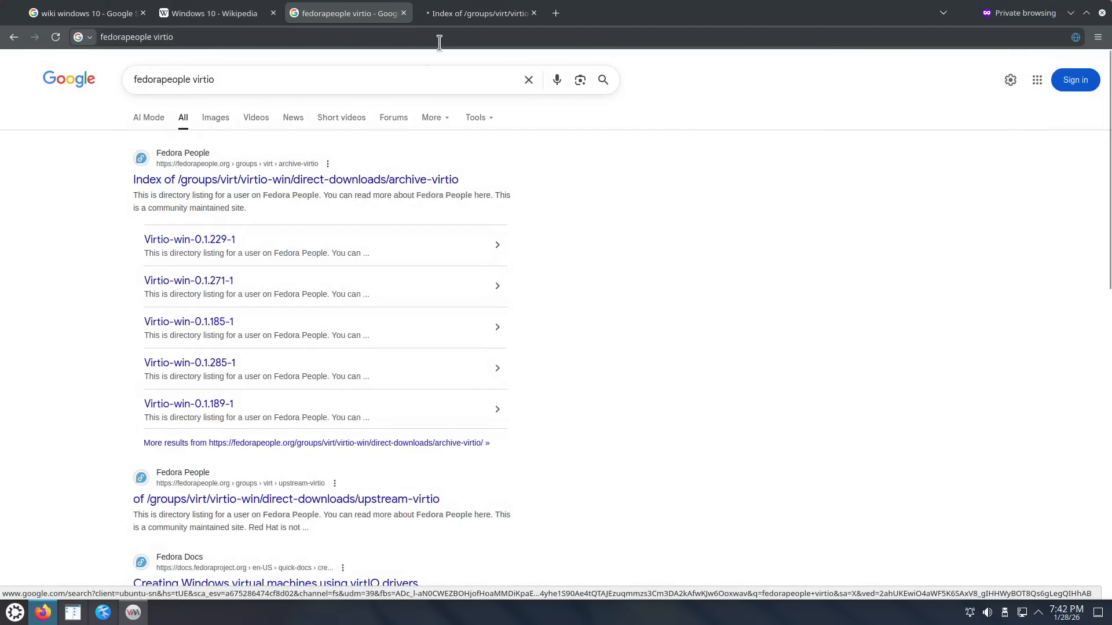
left_click(463, 14)
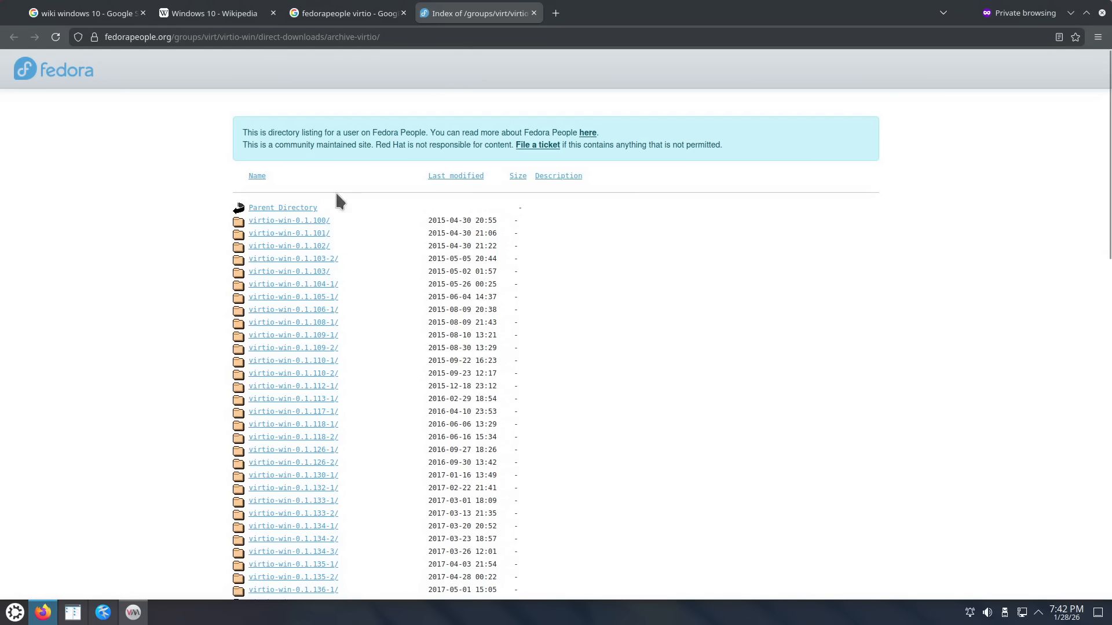
left_click(290, 207)
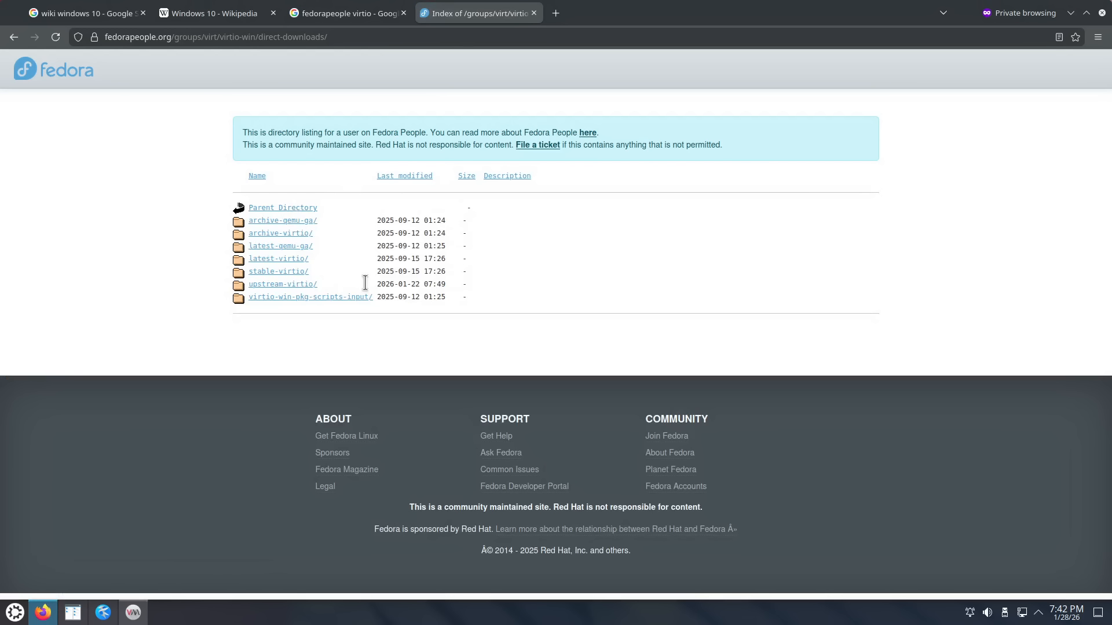
left_click(296, 265)
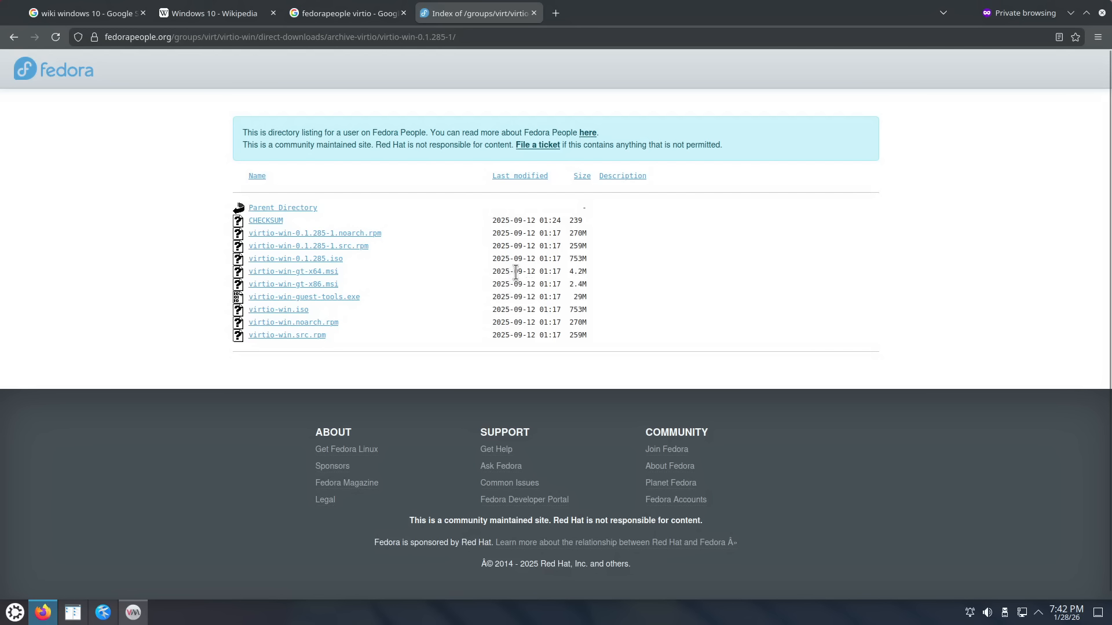
Step: Select the driver files' release date, then the October 14, 2025 end-of-support date on Wikipedia
left_click_drag(514, 271, 523, 271)
double_click(498, 270)
left_click(218, 16)
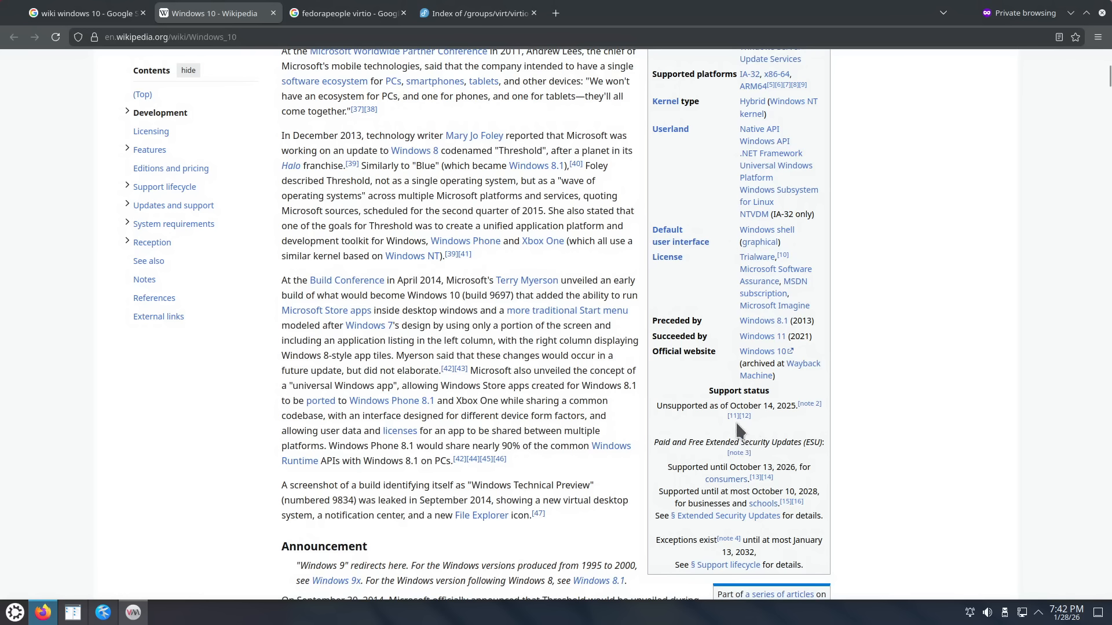
left_click_drag(744, 406, 788, 400)
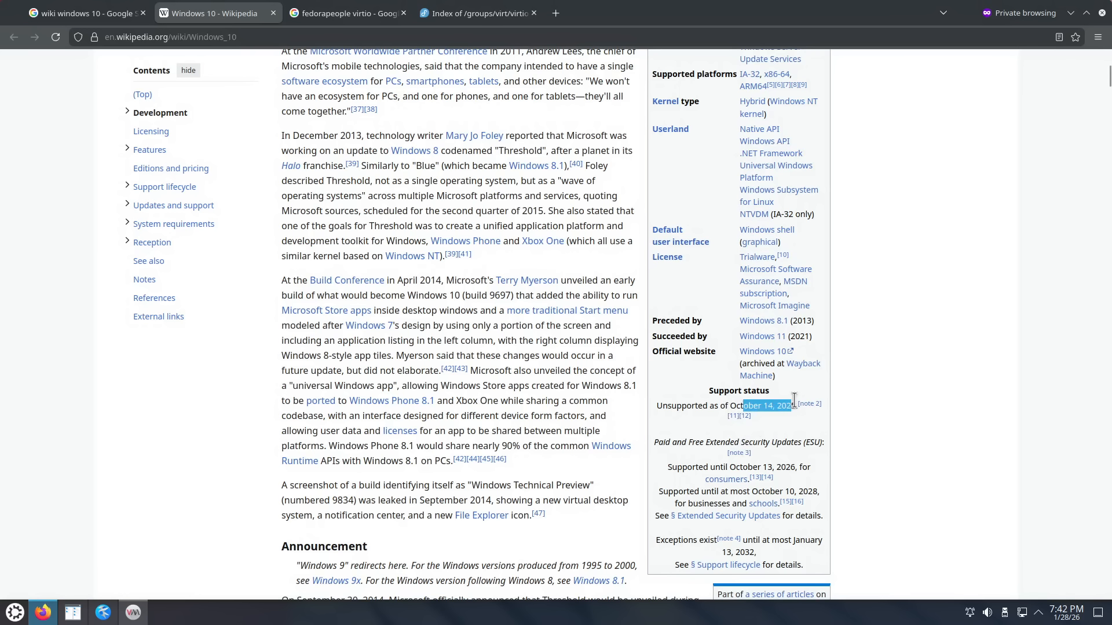
Step: Sort the latest-virtio files by size and confirm the virtio-win-0.1.285.iso download finished
left_click(474, 15)
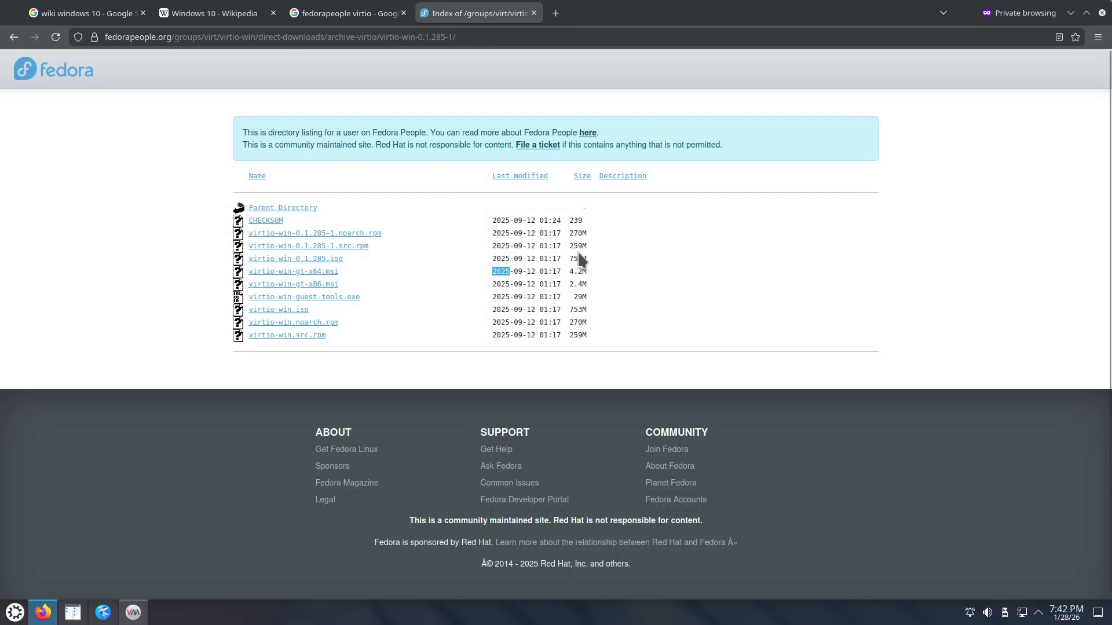
left_click(581, 177)
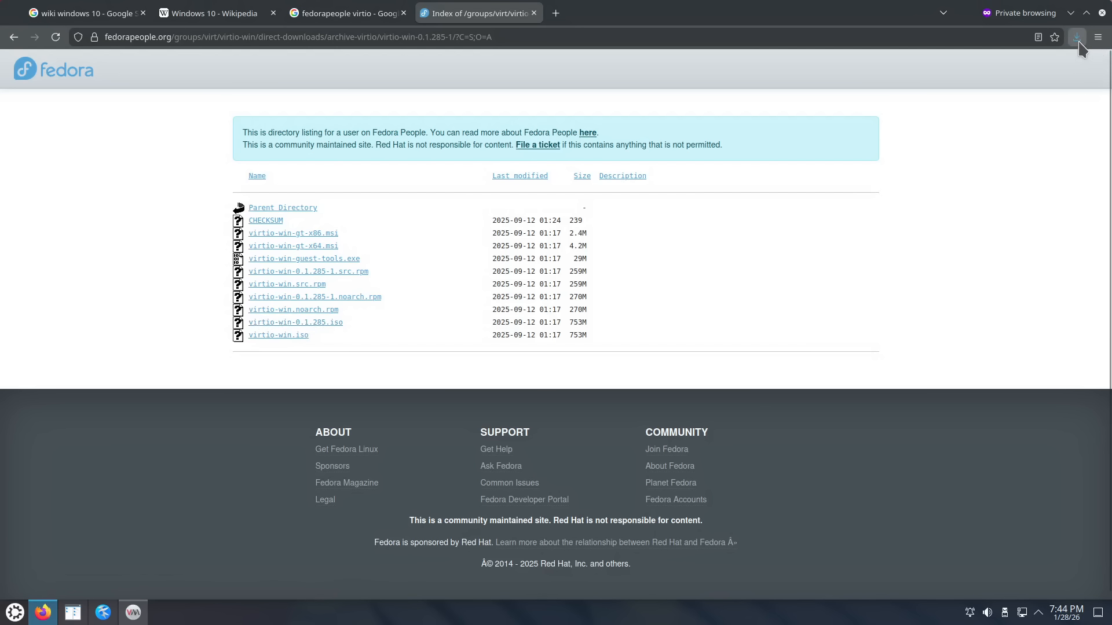
left_click(1077, 40)
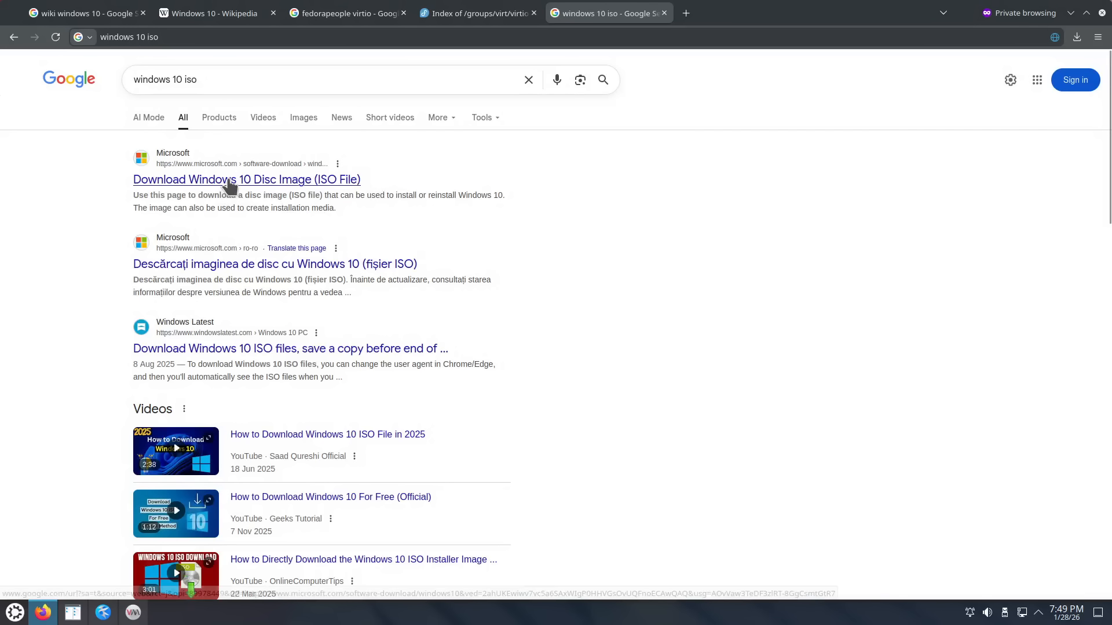
Step: Open Microsoft's Windows 10 download page in a new tab, switching its URL from ro-ro to en-us, and accept cookies
right_click(230, 181)
left_click(279, 191)
left_click(718, 17)
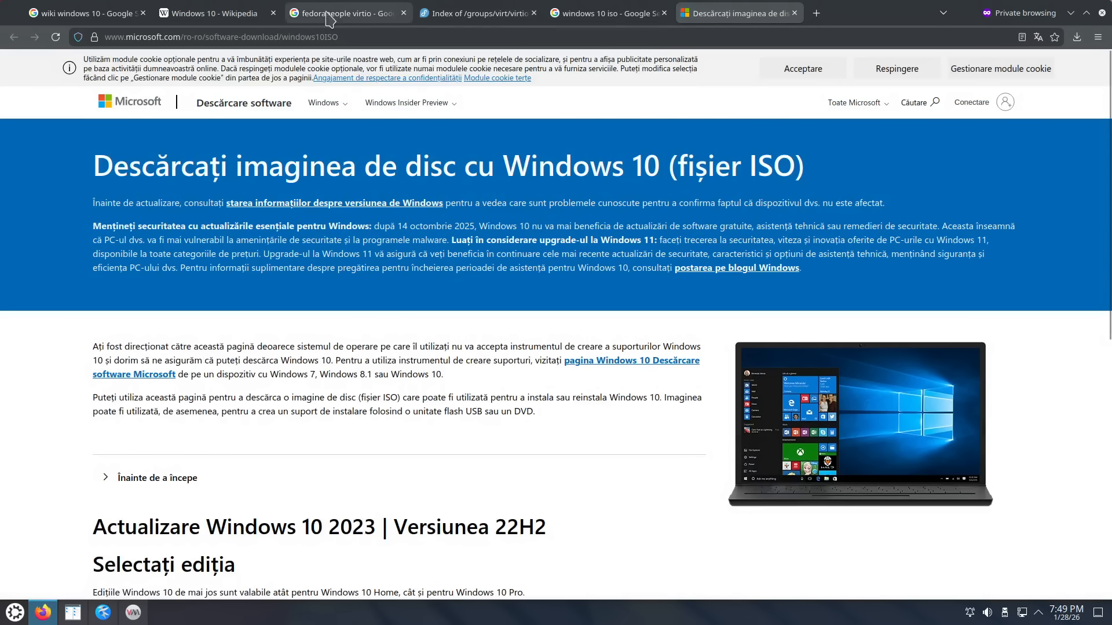
left_click_drag(184, 36, 205, 36)
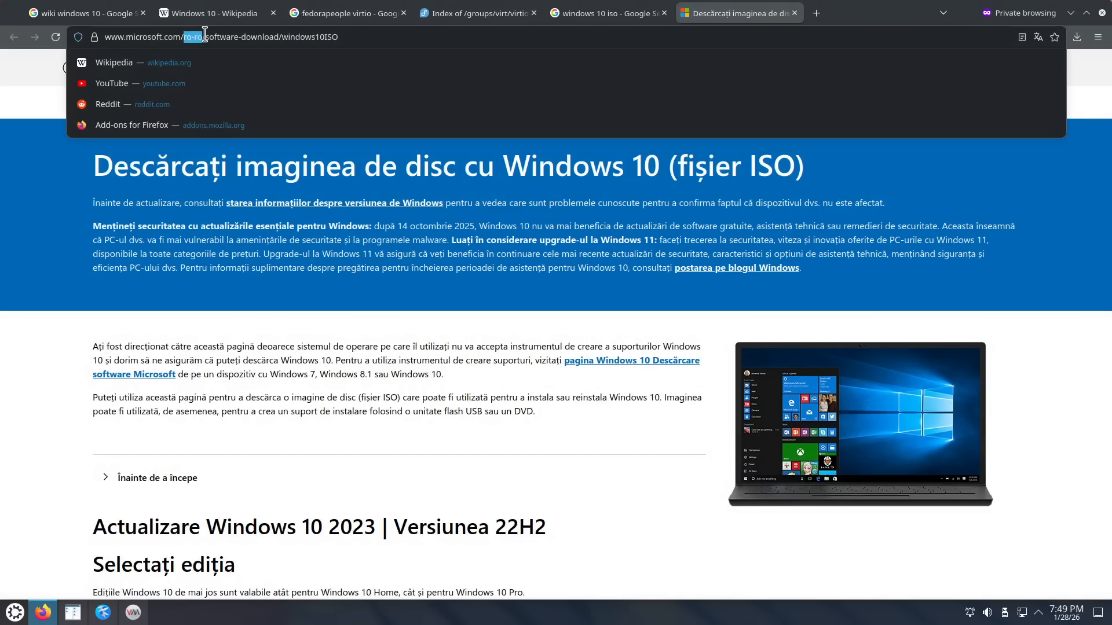
type("e")
type("n-us")
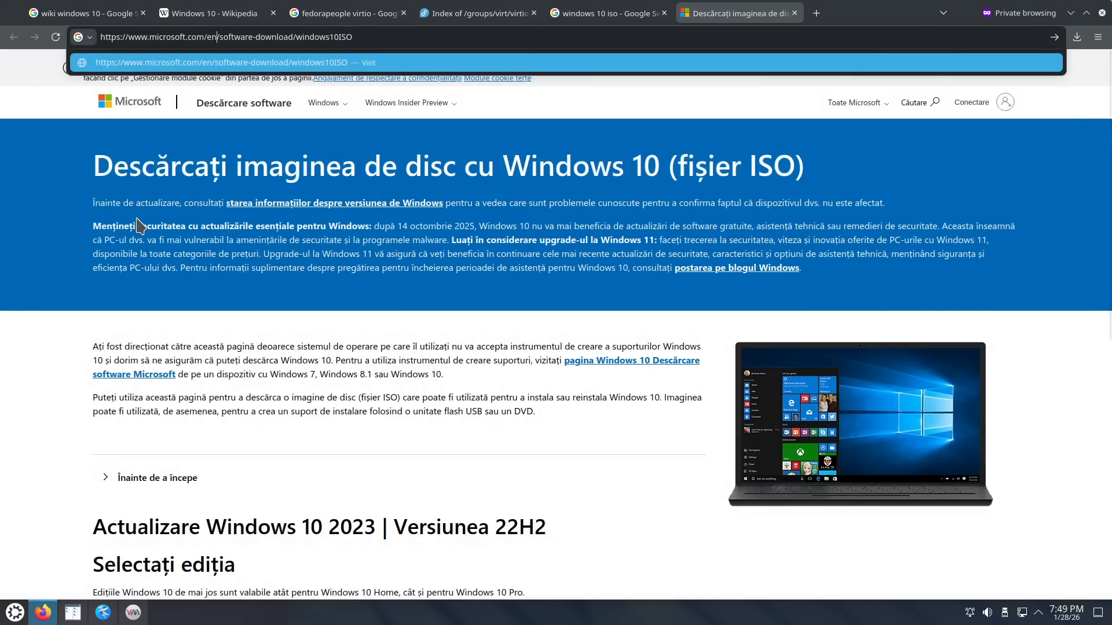
key("Return")
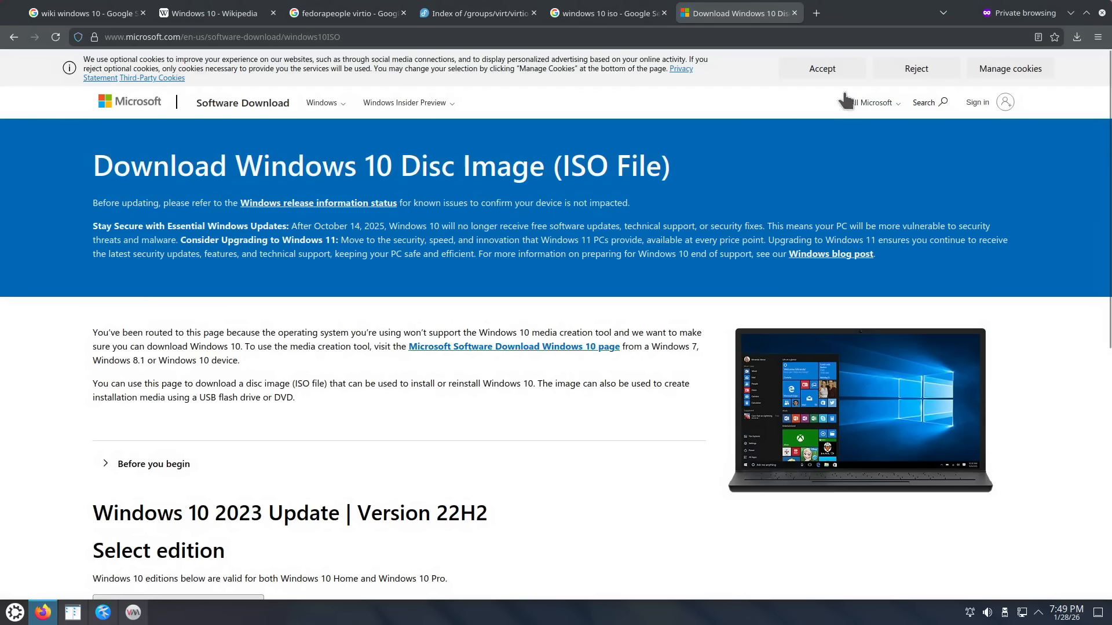
left_click(834, 69)
Step: Download the 64-bit multi-edition English (United States) ISO, saving Win10_22H2_English_x64v1.iso to the iso folder
scroll(343, 385, "down", 4)
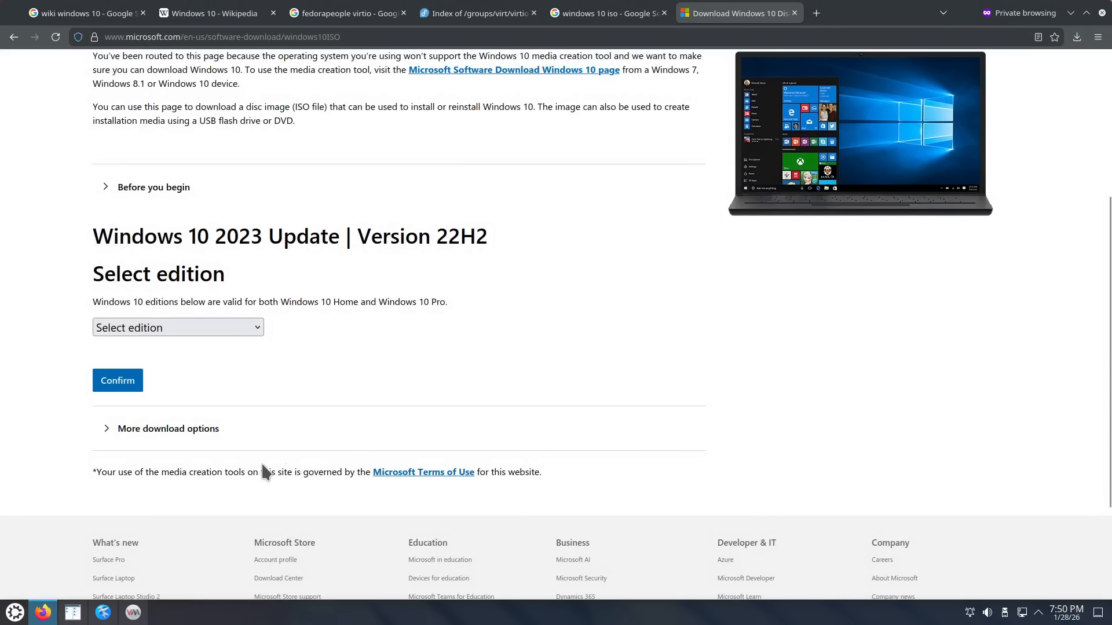
left_click(253, 329)
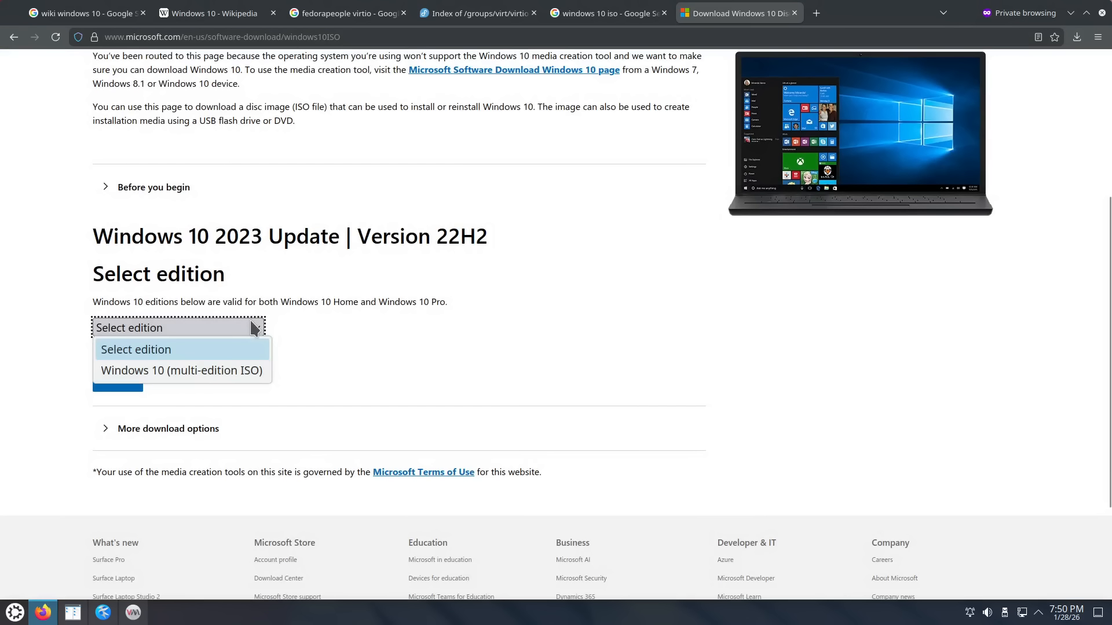
left_click(232, 371)
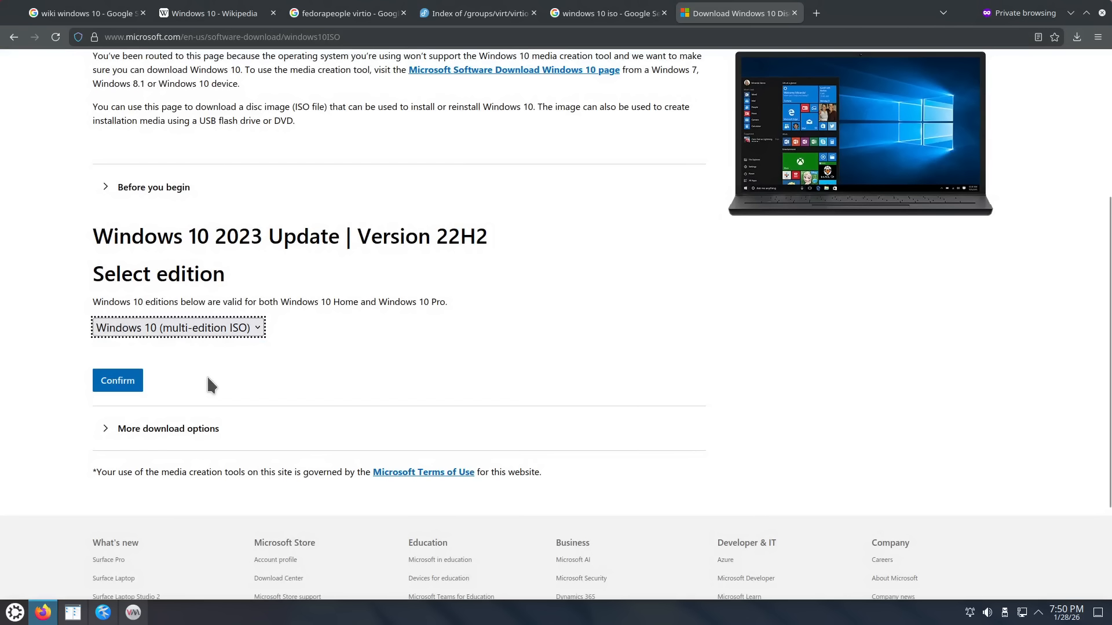
left_click(119, 381)
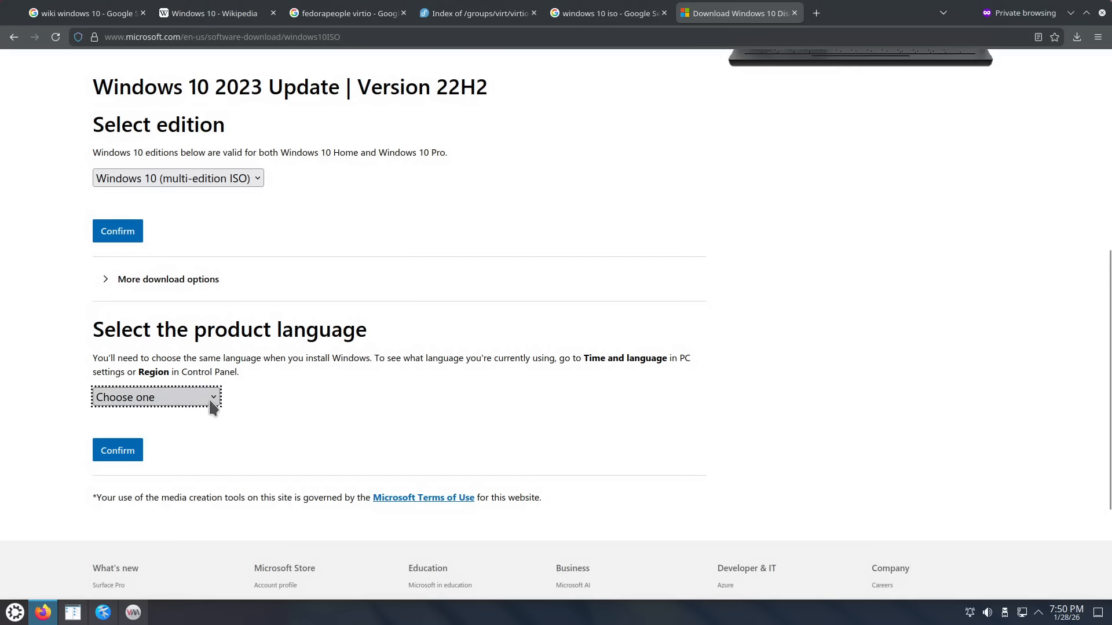
left_click(214, 400)
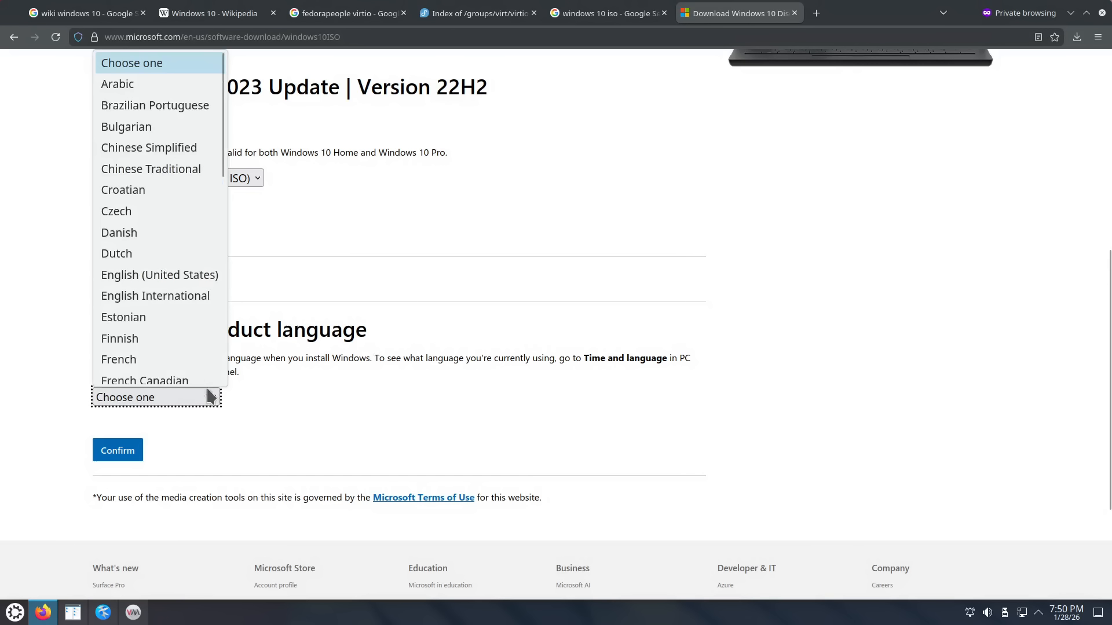
left_click(191, 270)
left_click(128, 456)
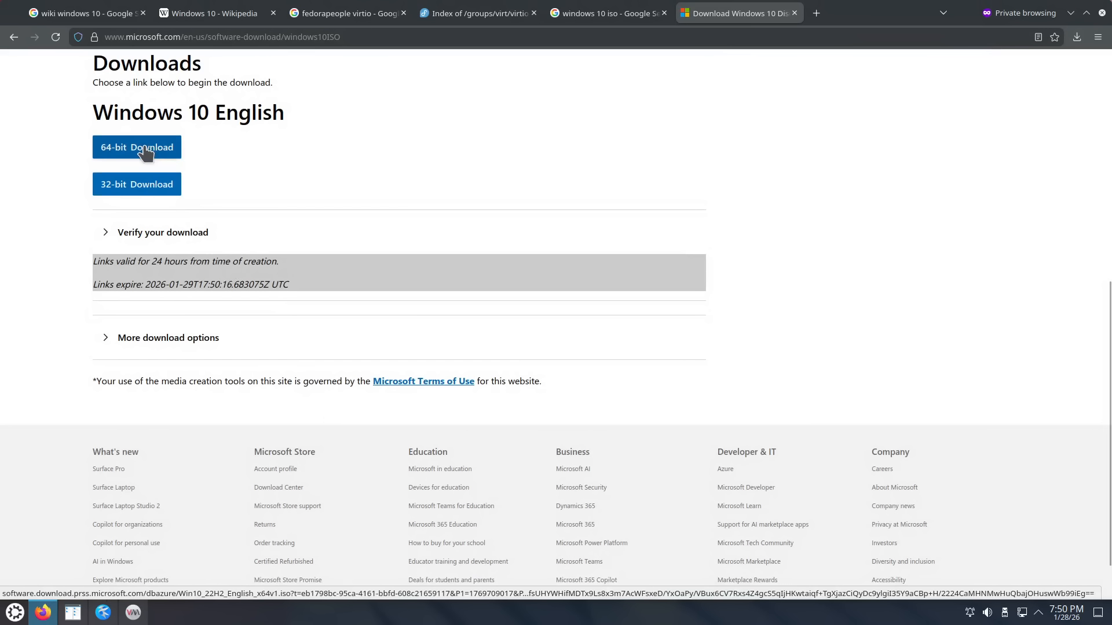
left_click(146, 152)
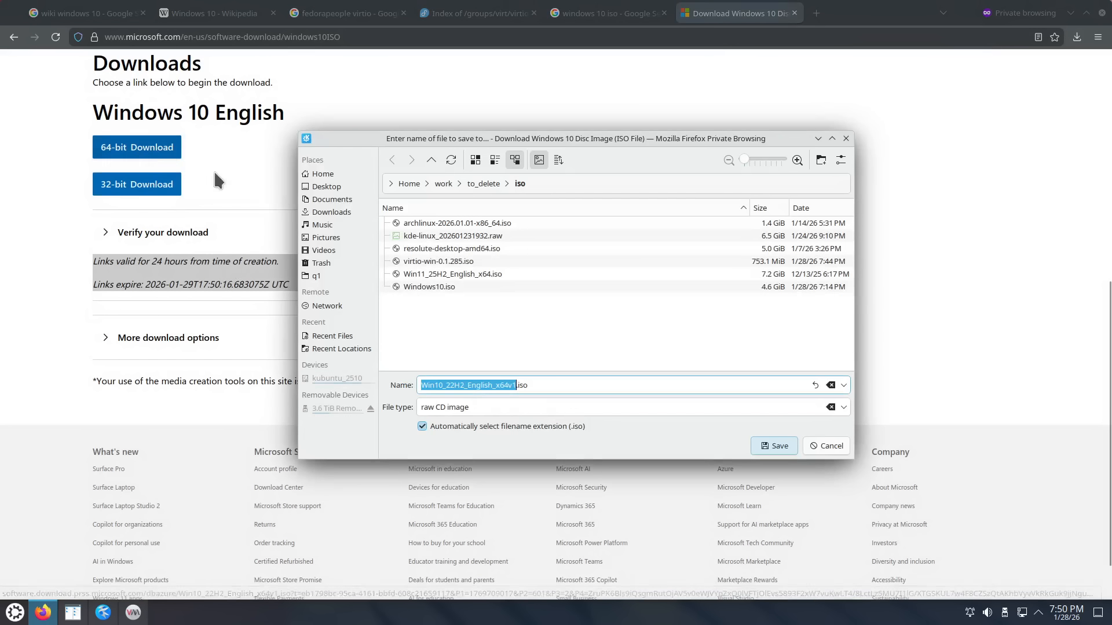
left_click(770, 446)
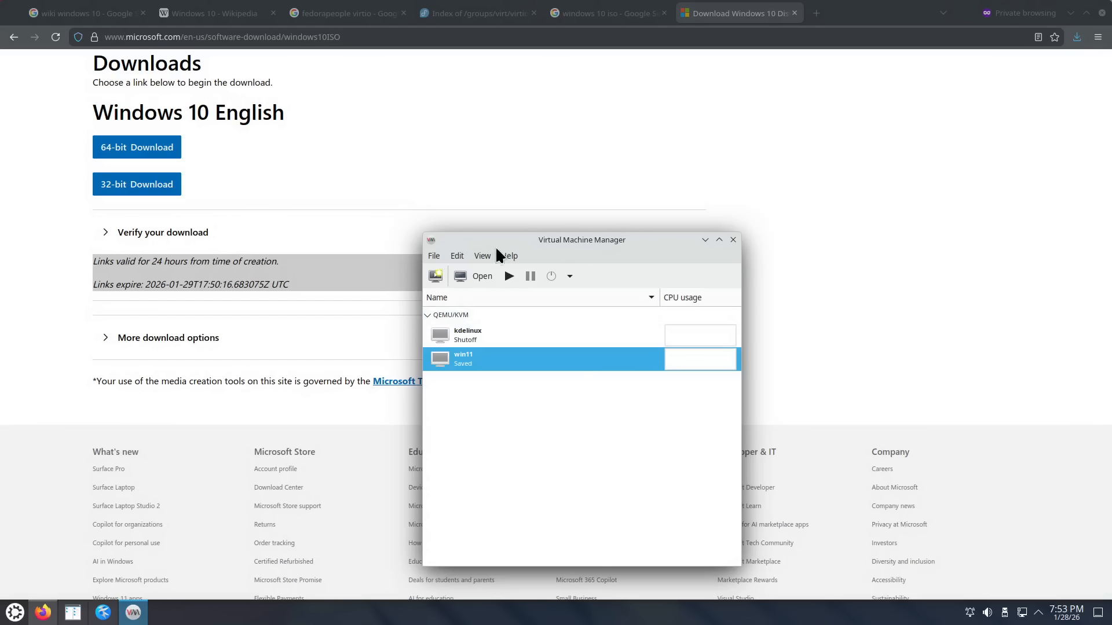
Step: Start a new VM from local install media using the Win10_22H2_English_x64v1.iso volume
left_click(435, 256)
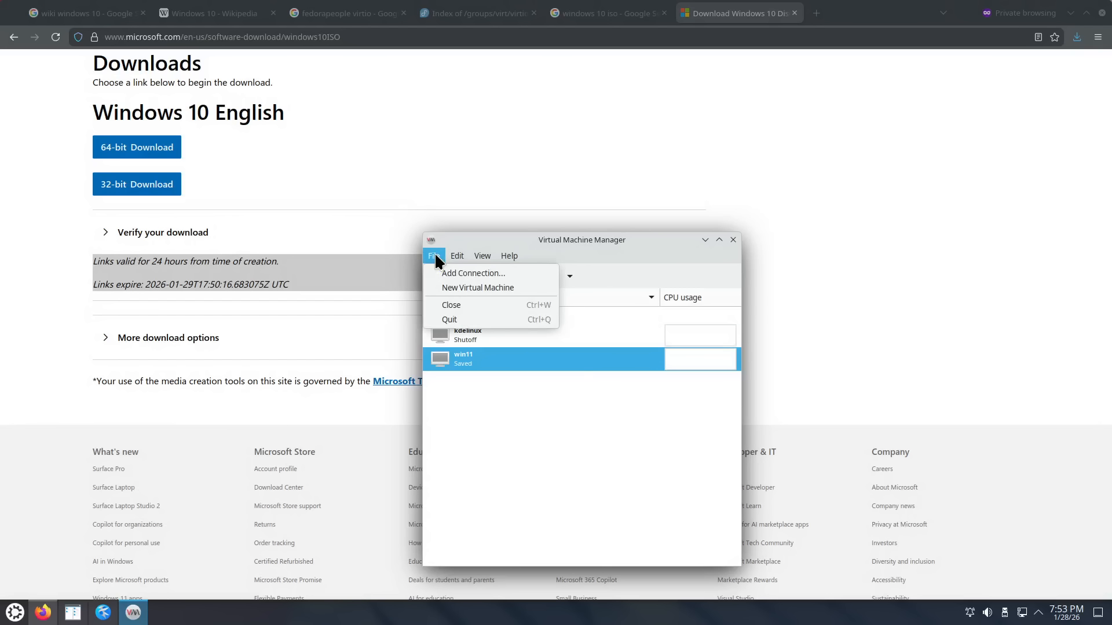
left_click(455, 287)
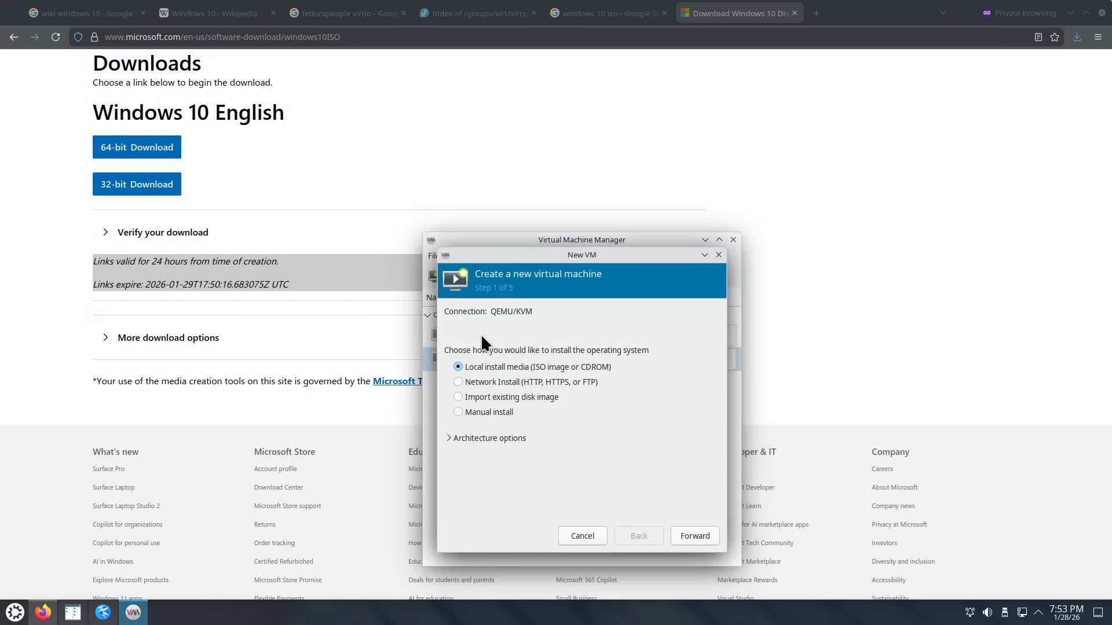
left_click(694, 537)
left_click(699, 330)
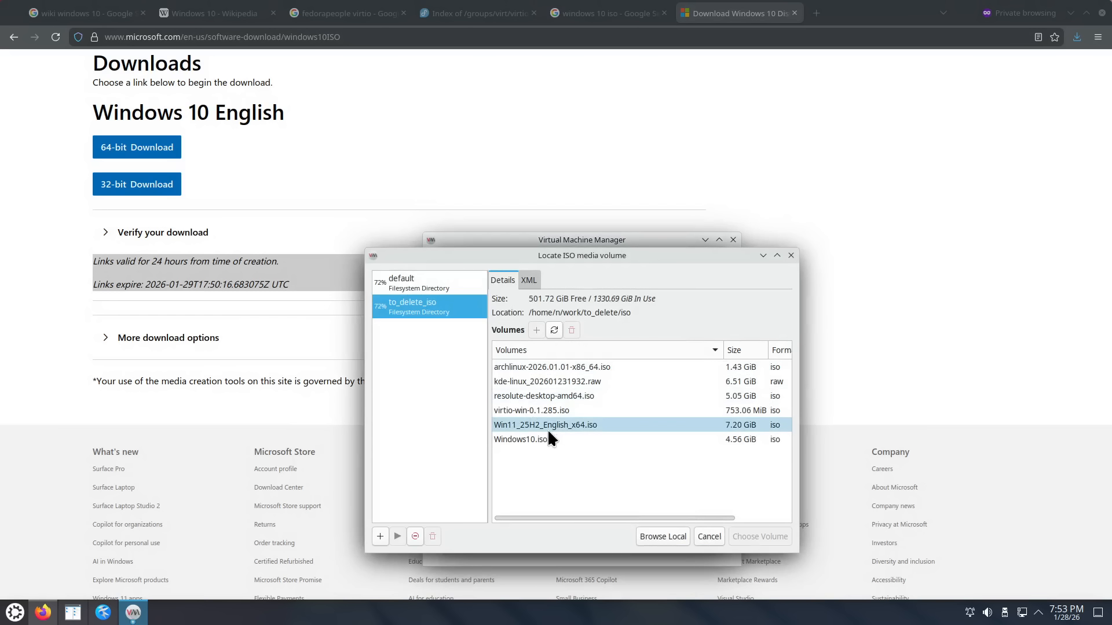
left_click(554, 329)
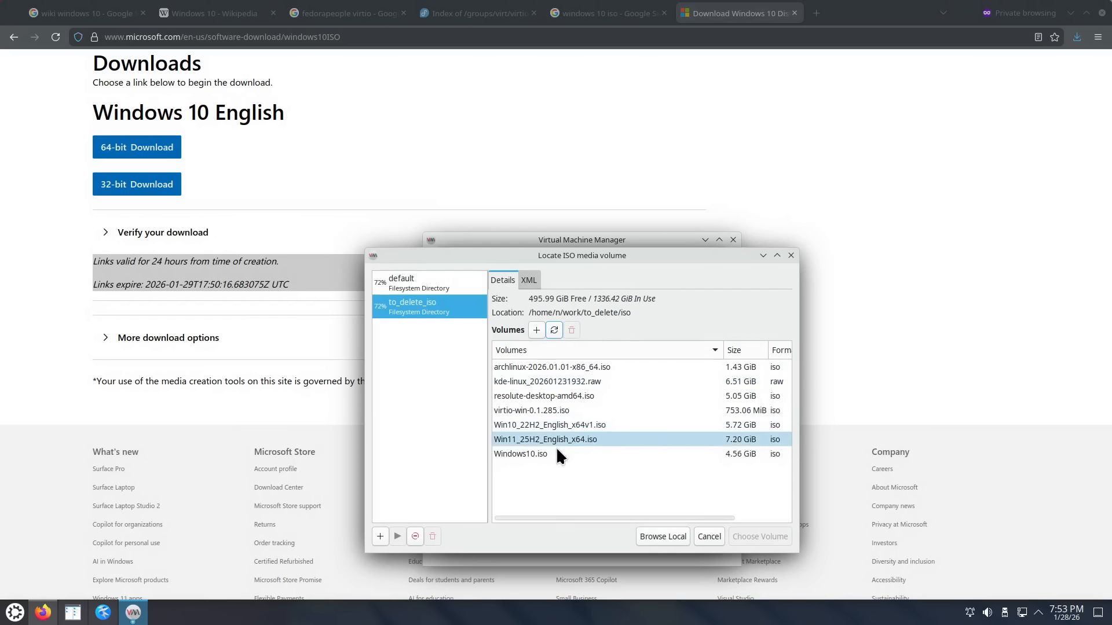
left_click(540, 422)
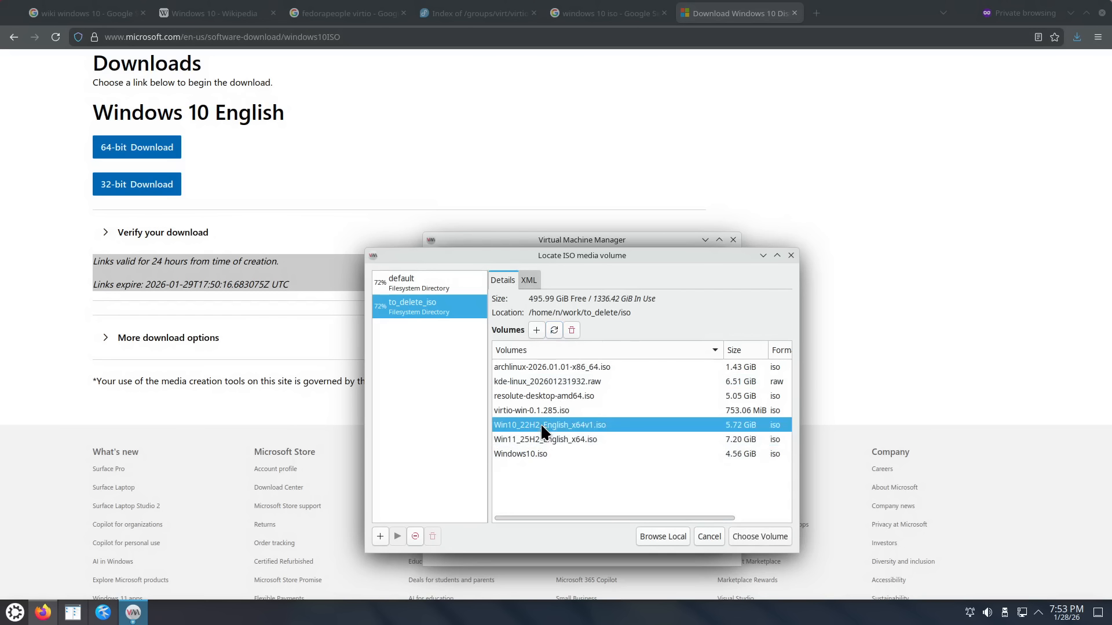
left_click(760, 537)
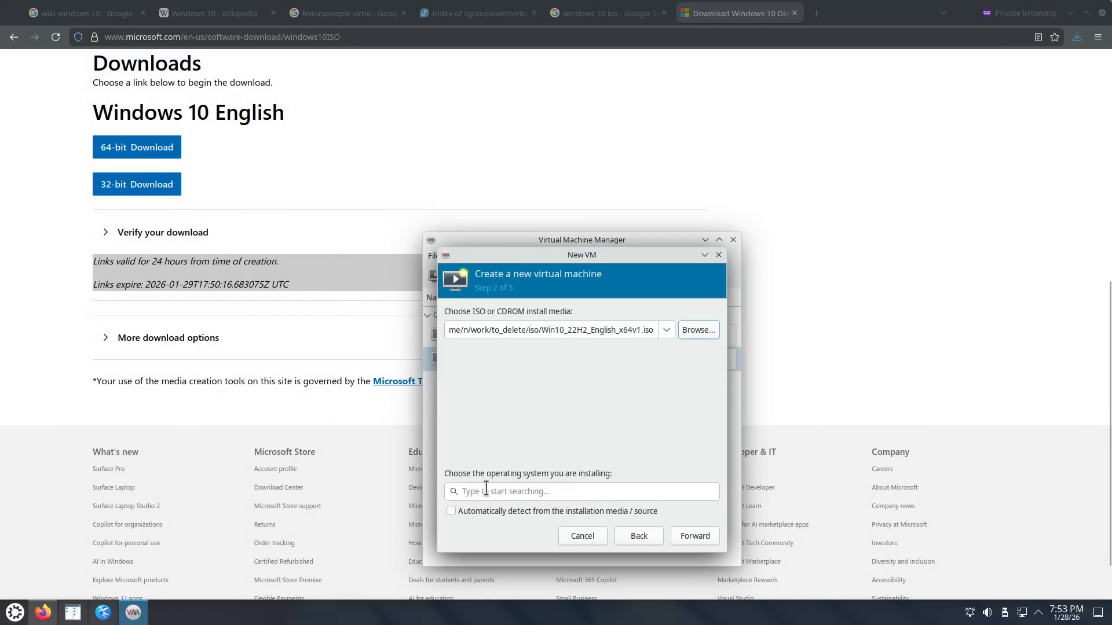
Step: Set the guest operating system to Microsoft Windows 10
left_click(515, 491)
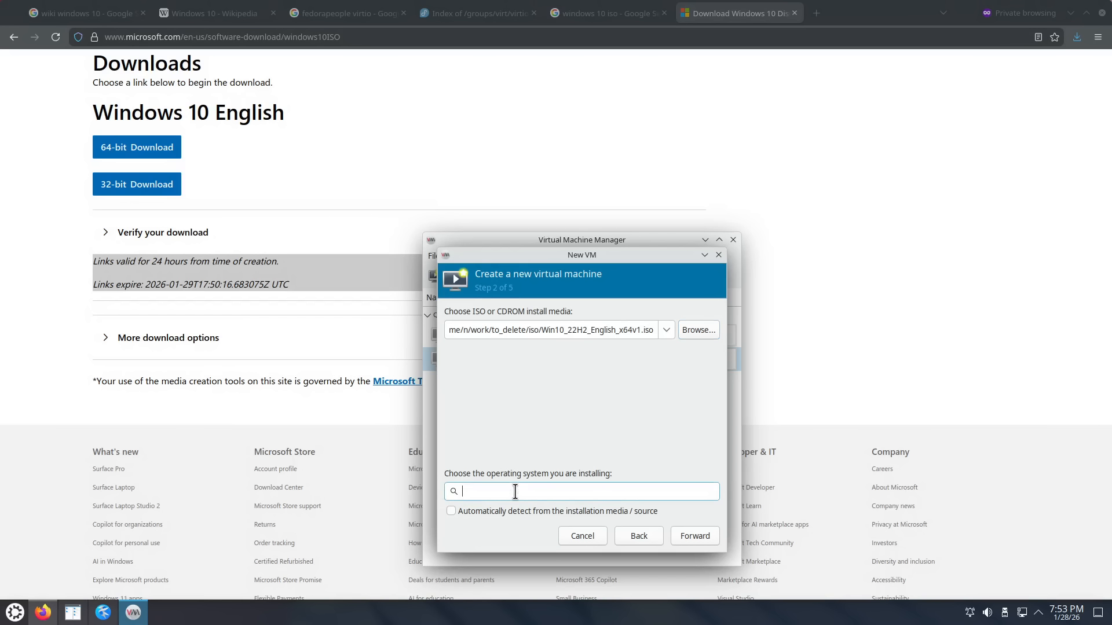
type("Windows")
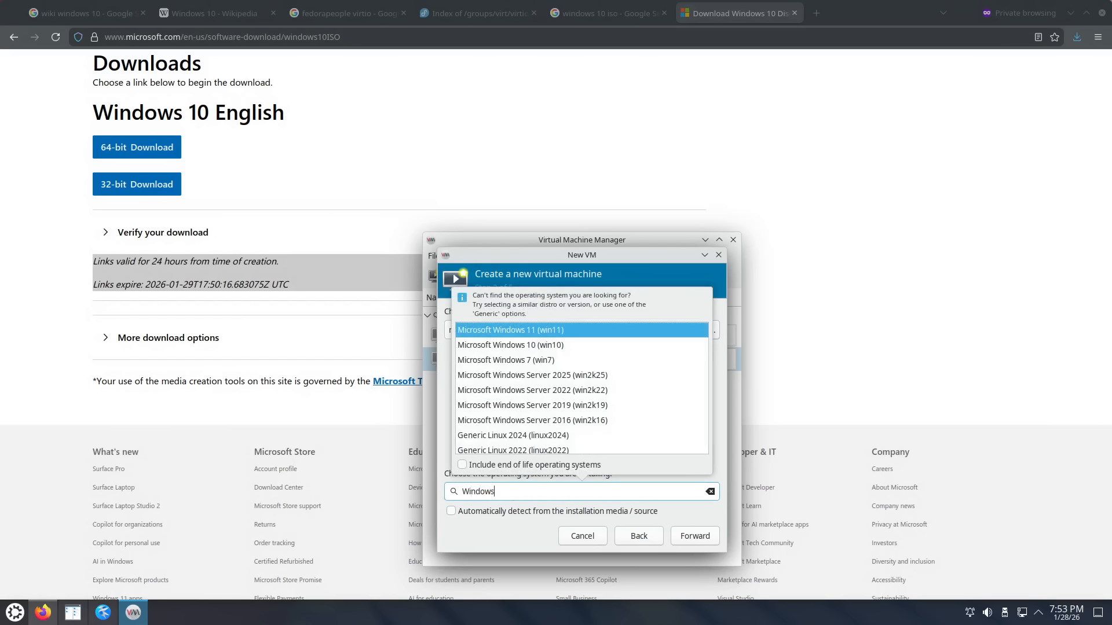
type(" 10")
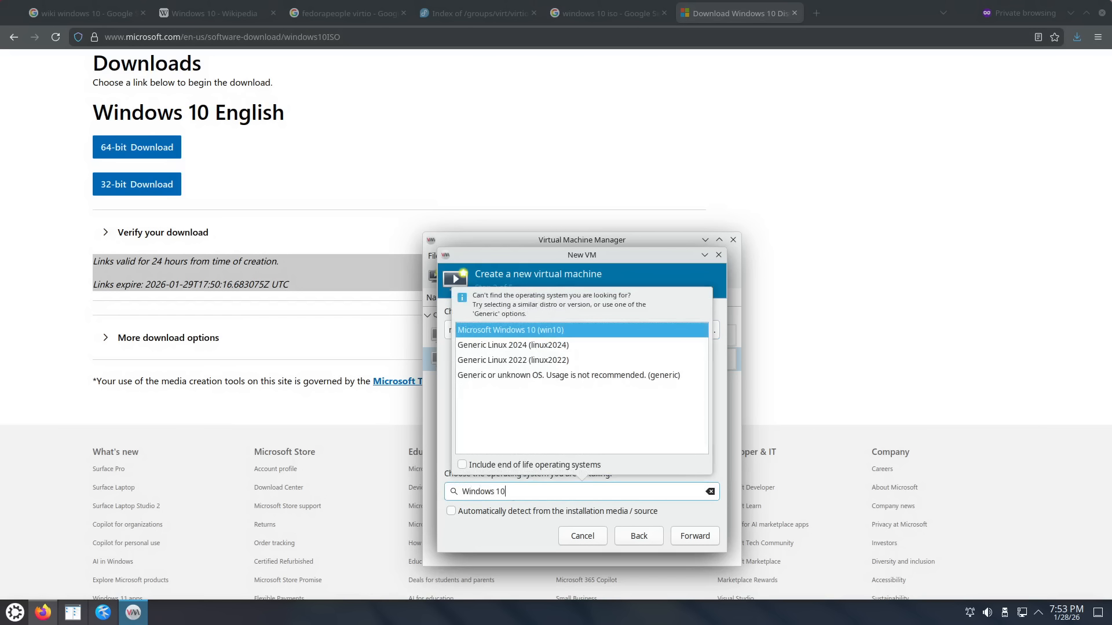
left_click(568, 328)
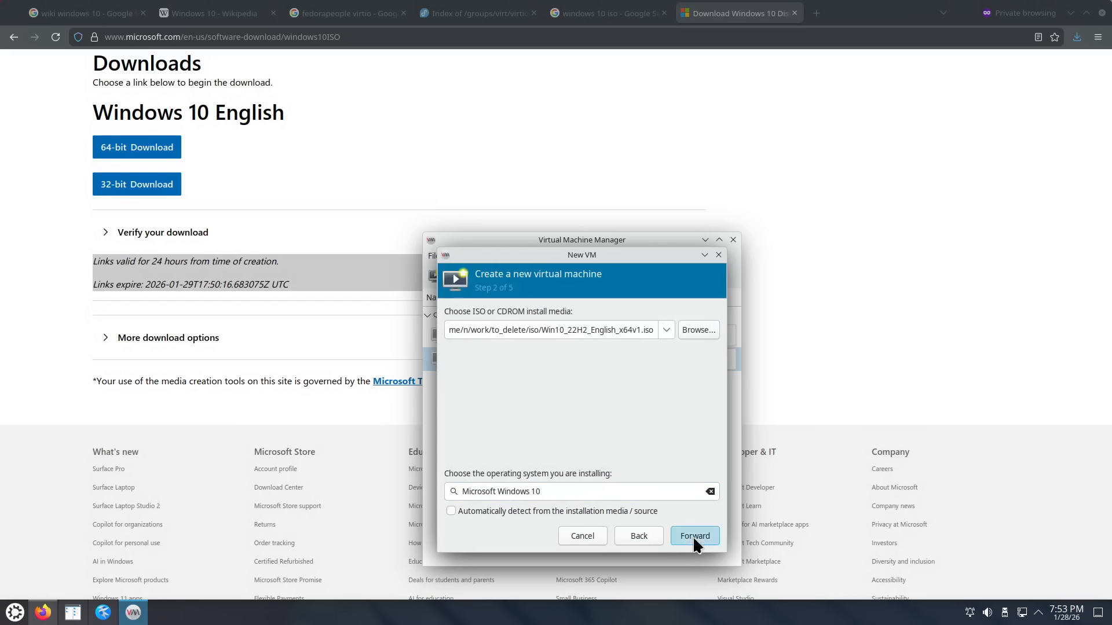
left_click(692, 536)
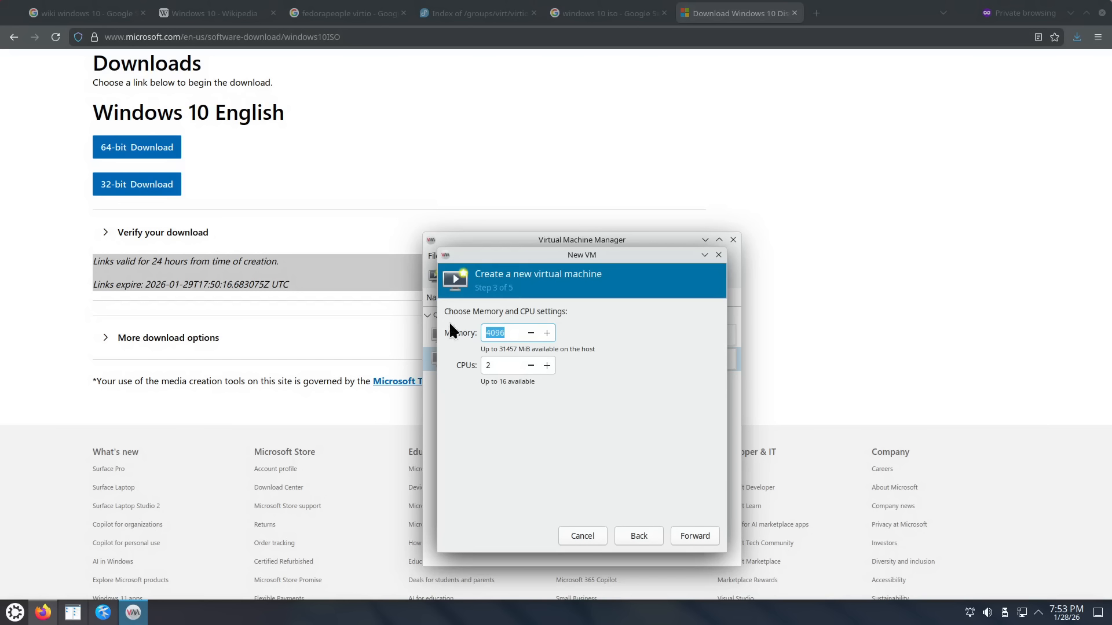
Step: Give the VM 10240 MiB memory, 14 CPUs and a 200 GiB disk, with customization before install
type("10240")
key("Tab")
type("14")
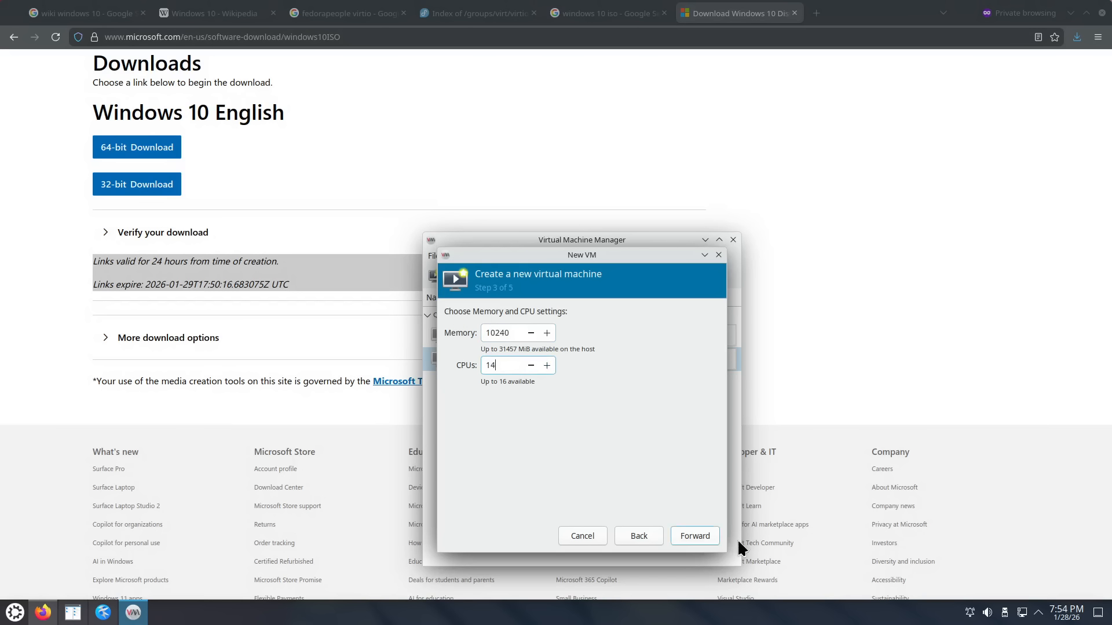
left_click(699, 535)
left_click_drag(474, 348, 443, 353)
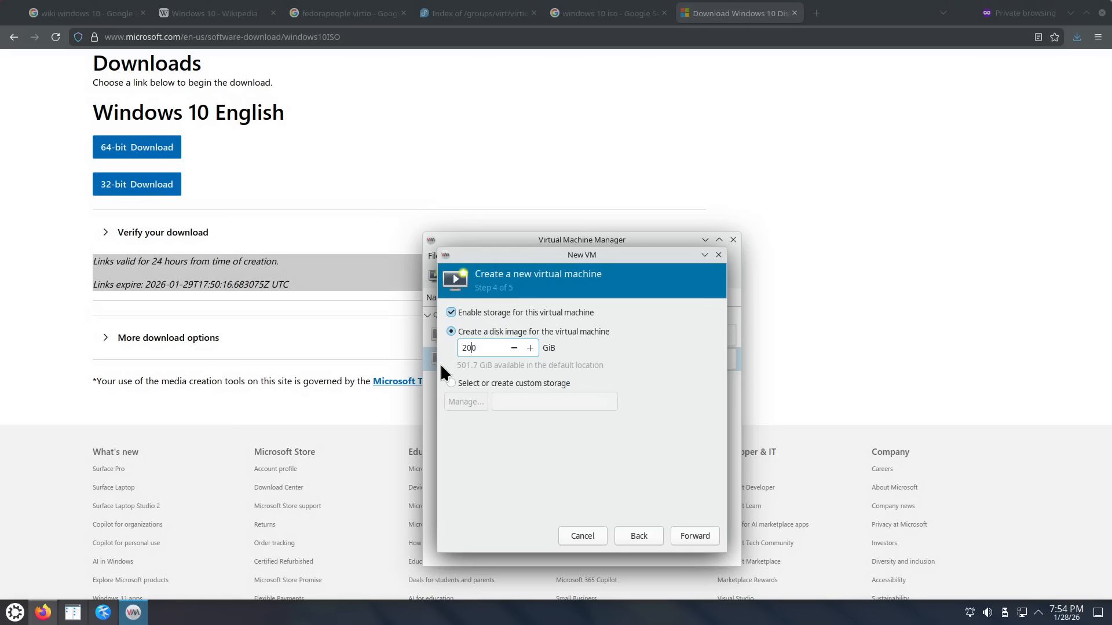
left_click(690, 536)
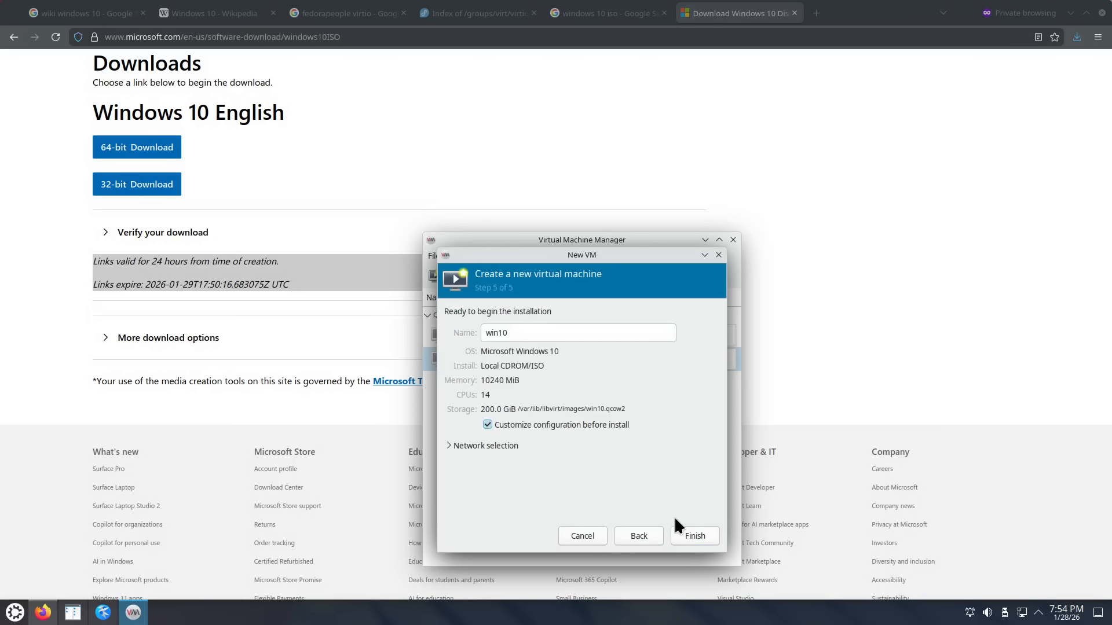
left_click(700, 536)
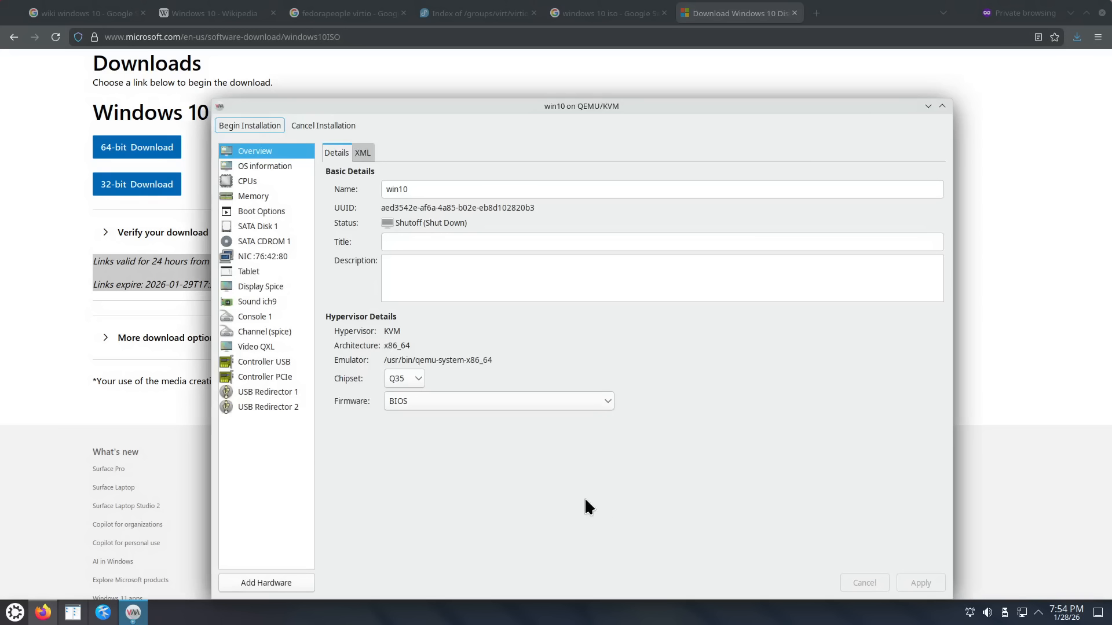
Step: Keep BIOS as the win10 VM's firmware
left_click(446, 409)
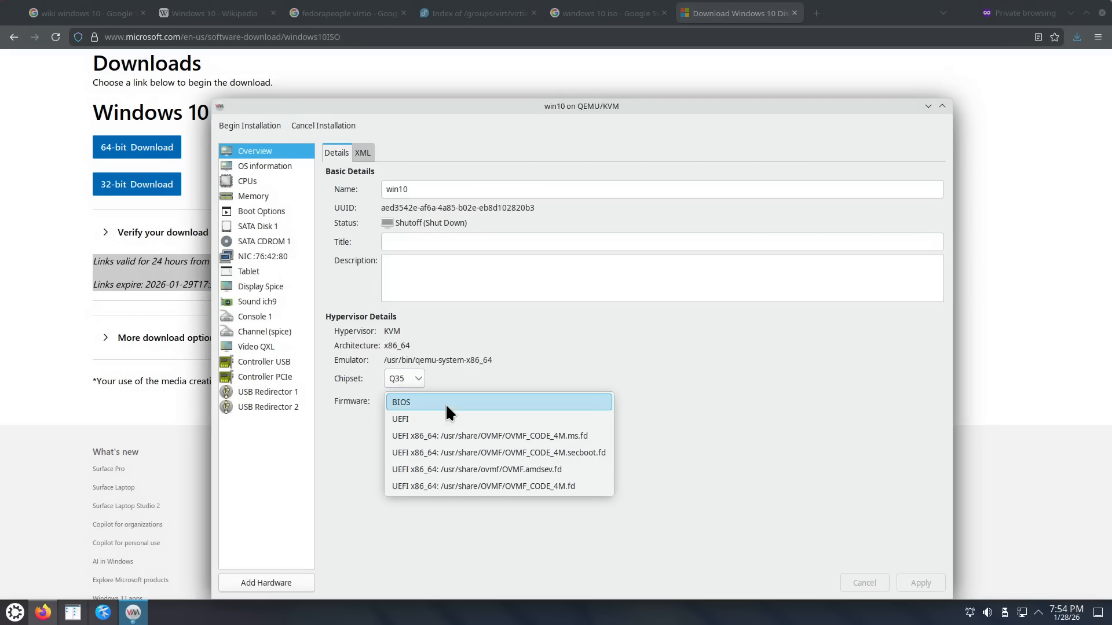
left_click(349, 404)
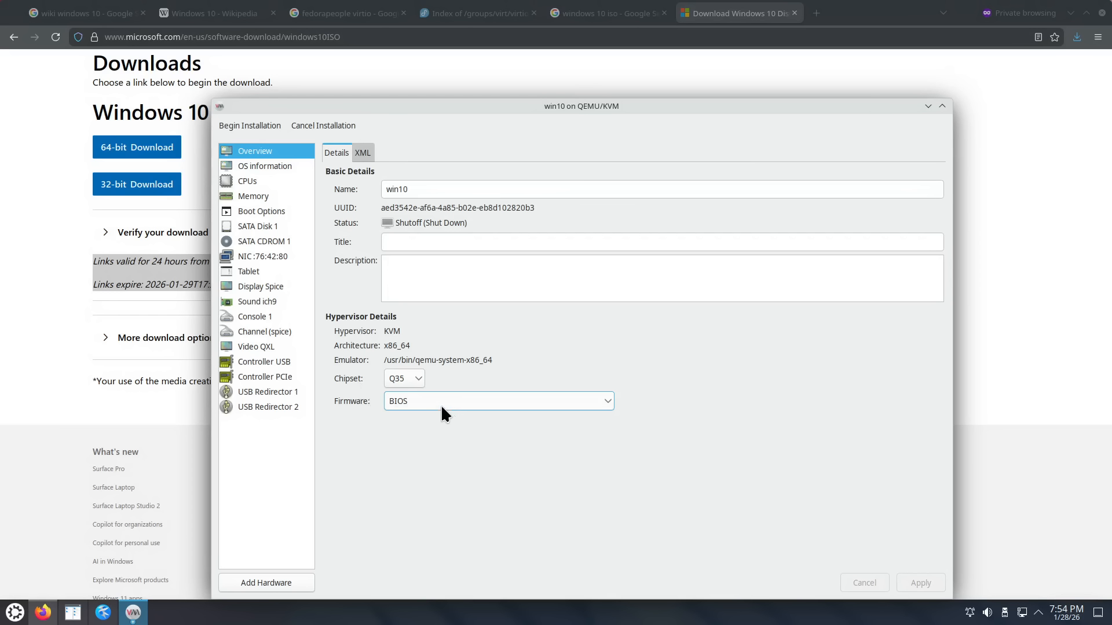
left_click(280, 167)
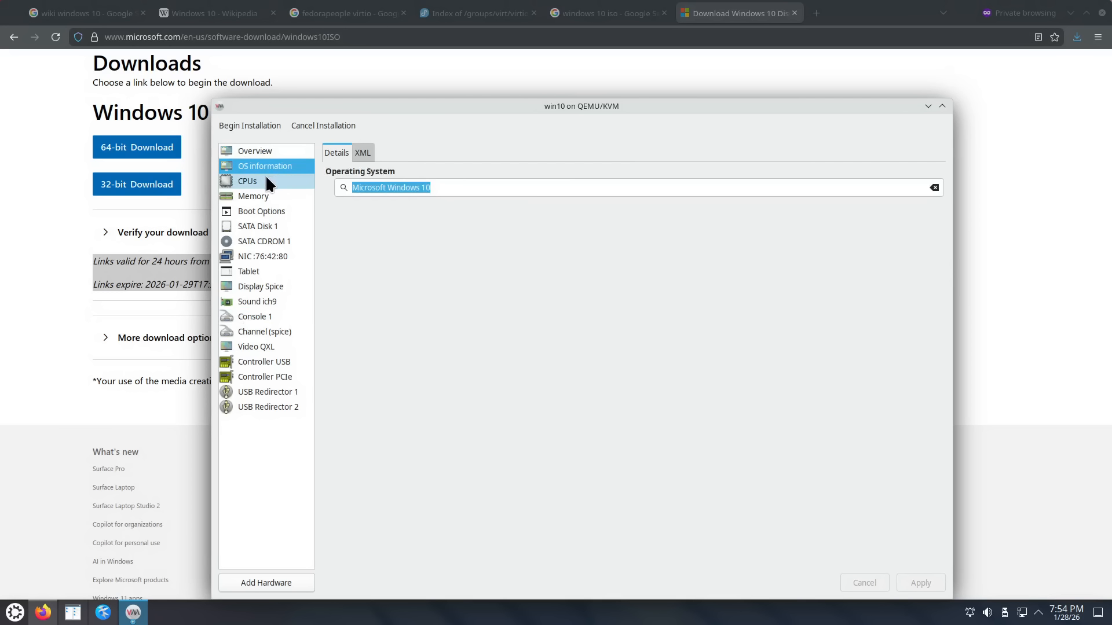
Step: Apply a manual CPU topology of 1 socket and 14 cores
left_click(260, 182)
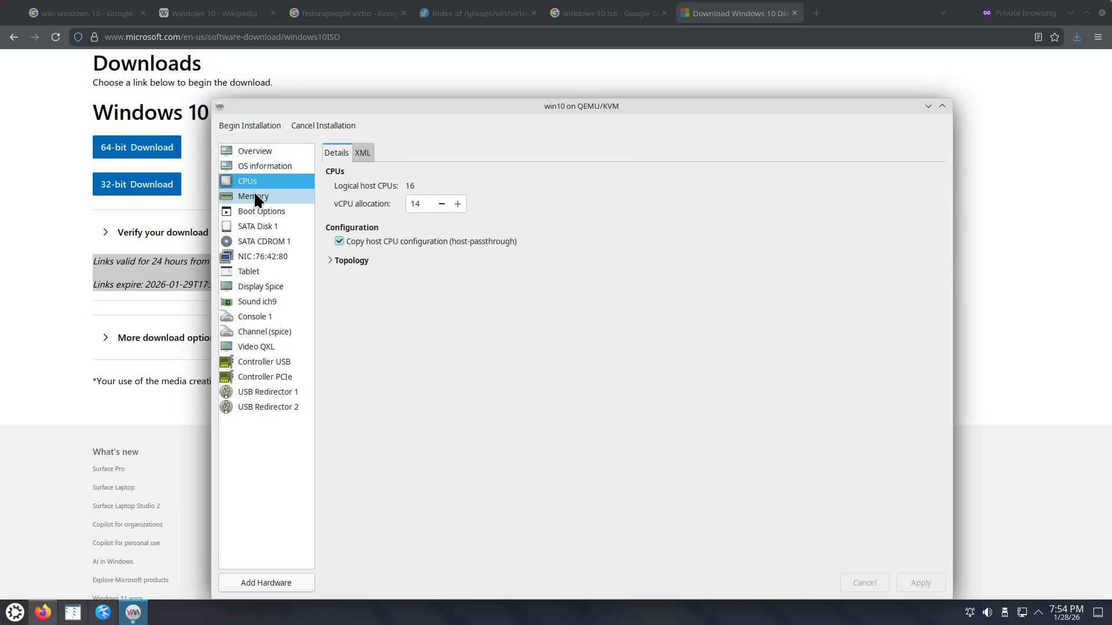
left_click(331, 261)
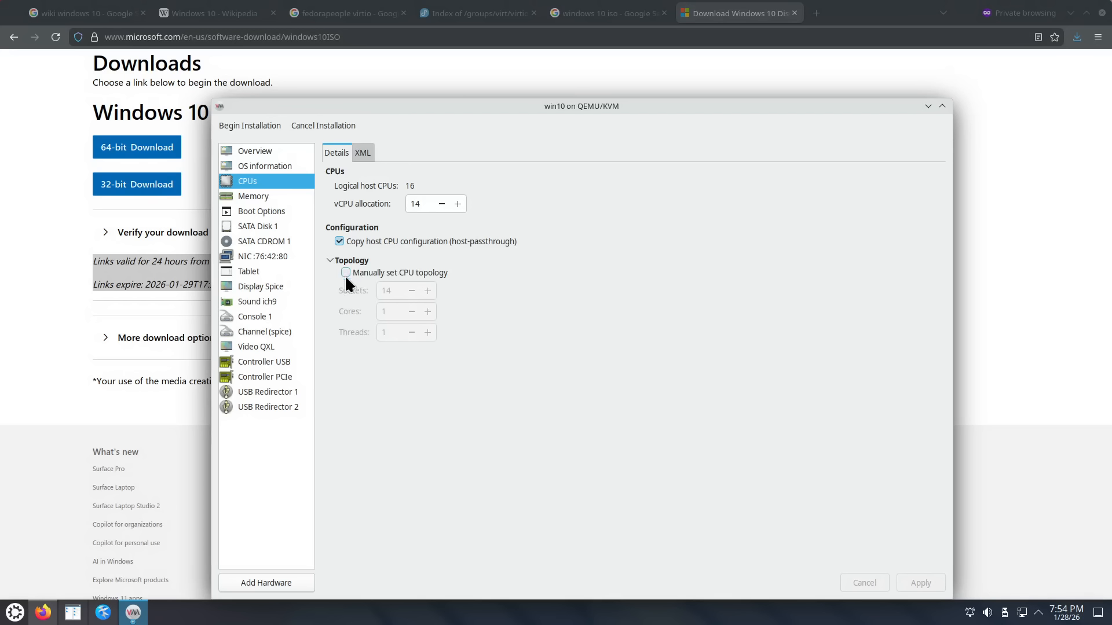
left_click(345, 273)
left_click(384, 291)
key("BackSpace")
type("1")
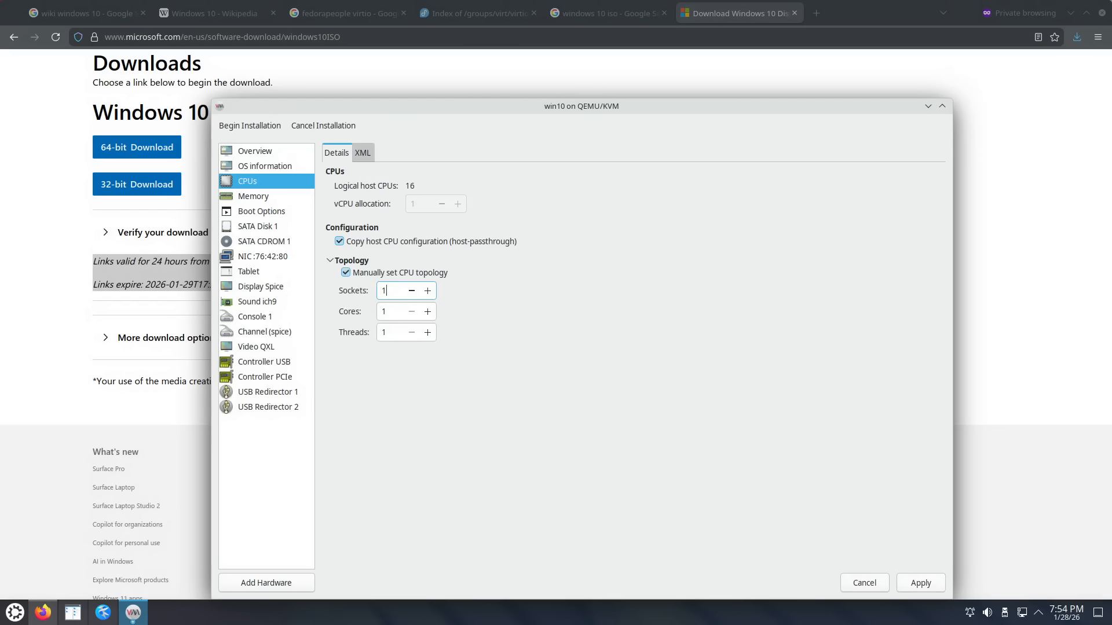
left_click(397, 312)
type("4")
left_click(919, 582)
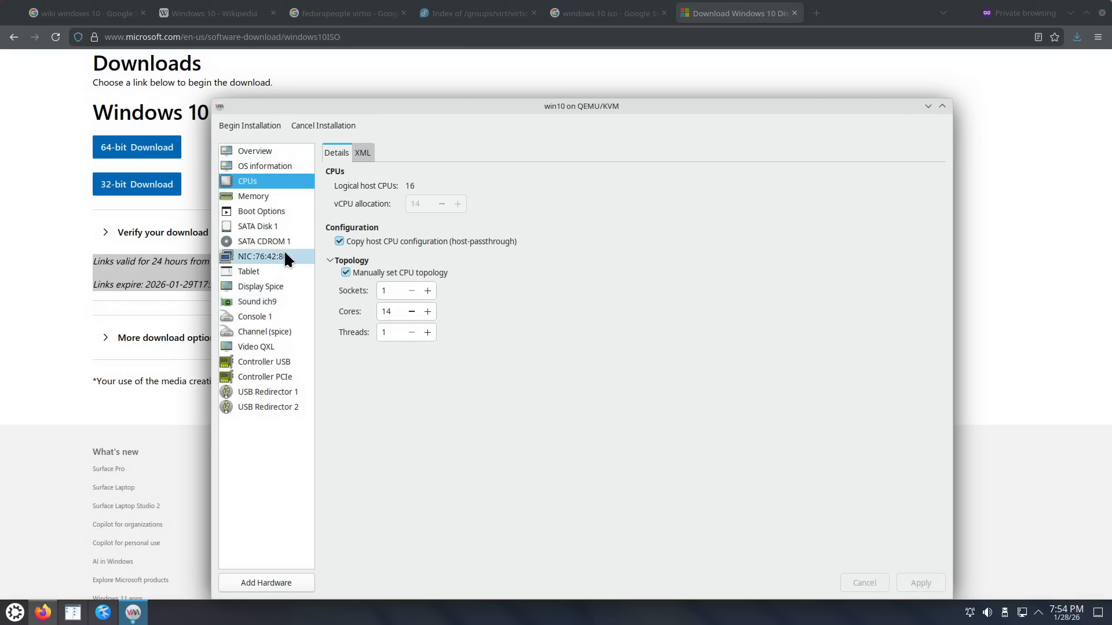
Step: Review the memory and boot order settings, then bring up the SATA disk's settings
left_click(264, 194)
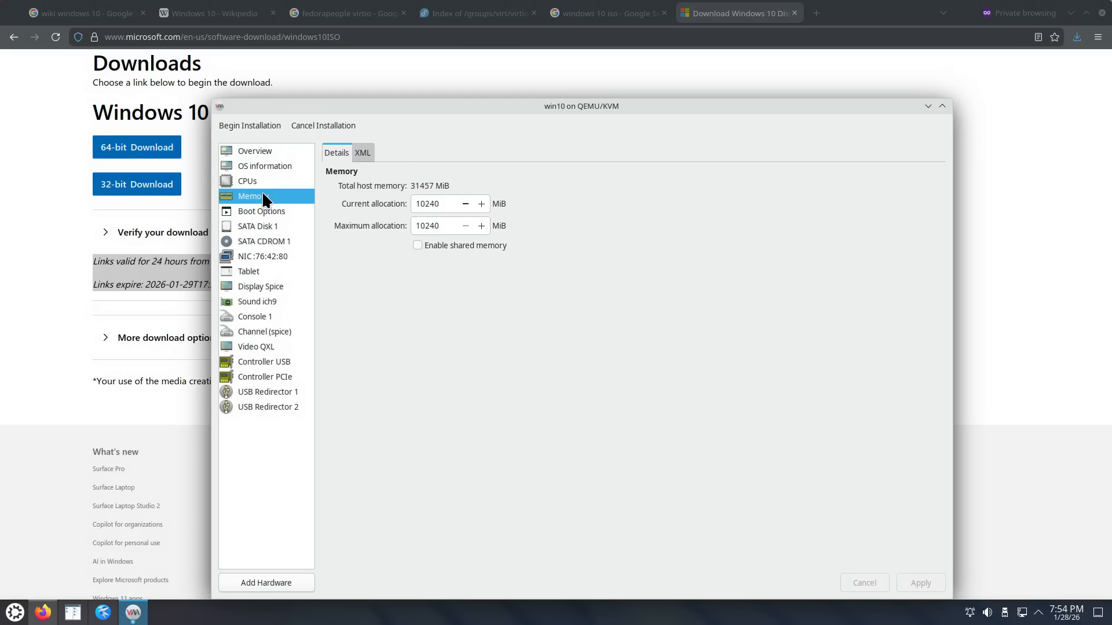
left_click(266, 182)
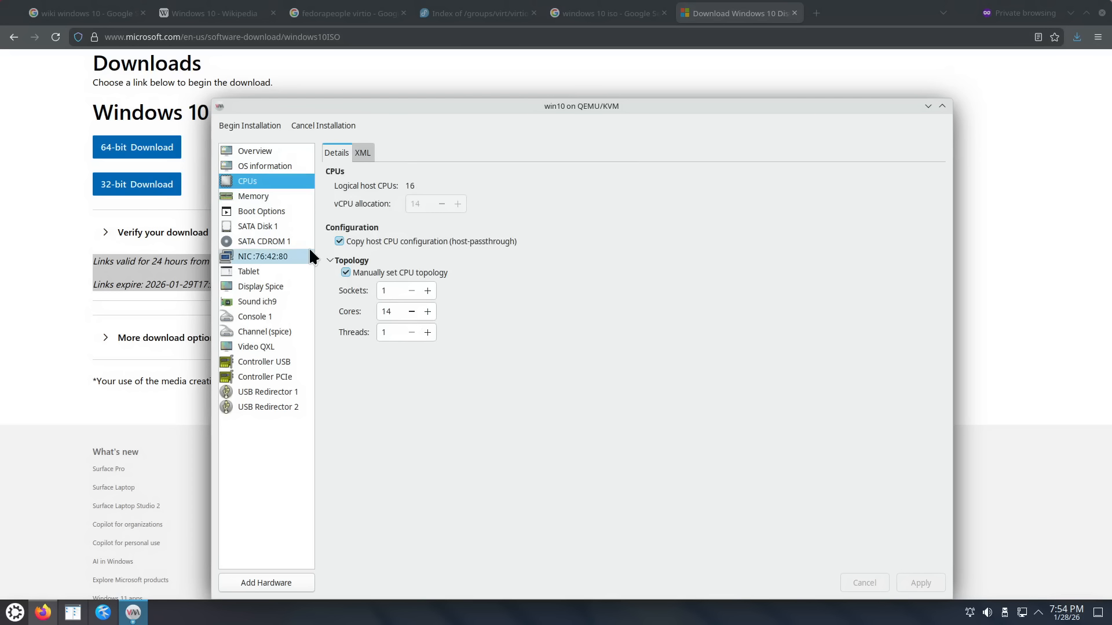
left_click(280, 197)
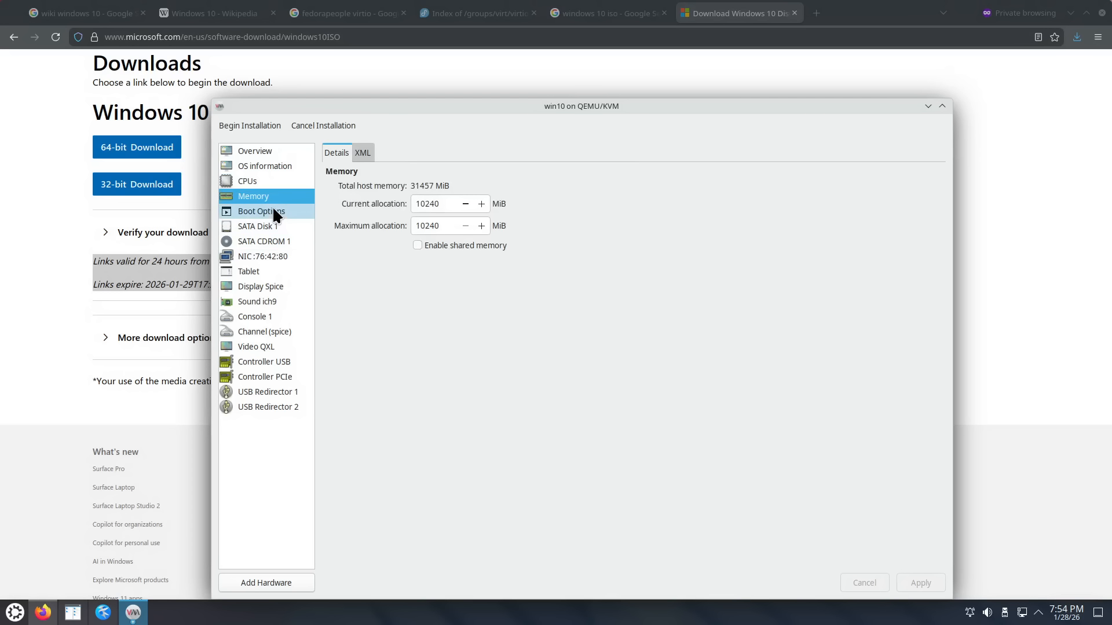
left_click(272, 209)
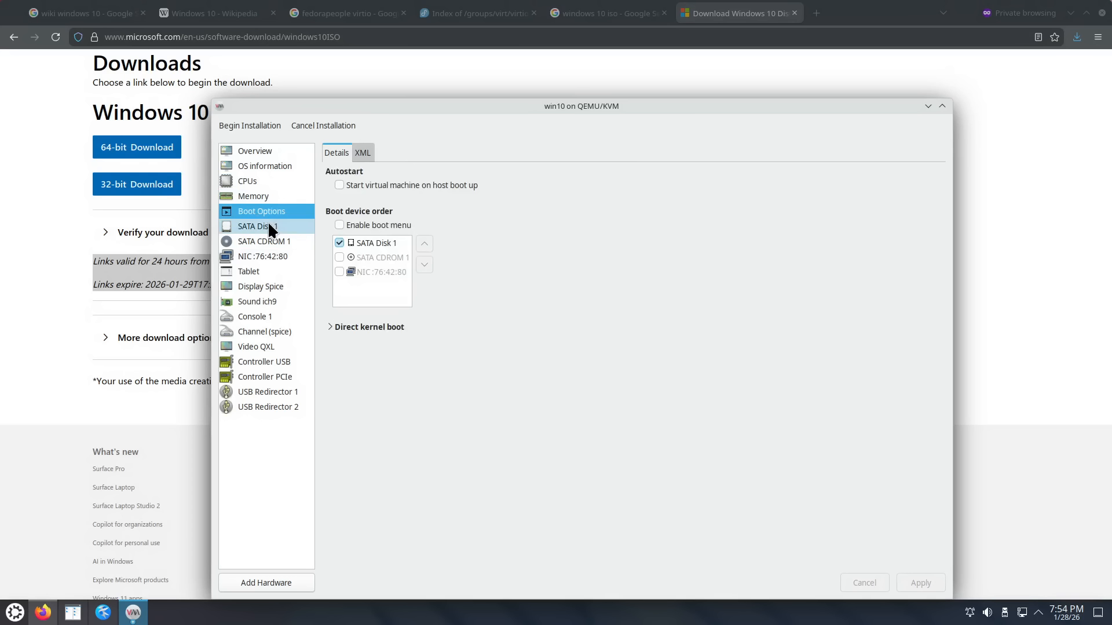
left_click(268, 222)
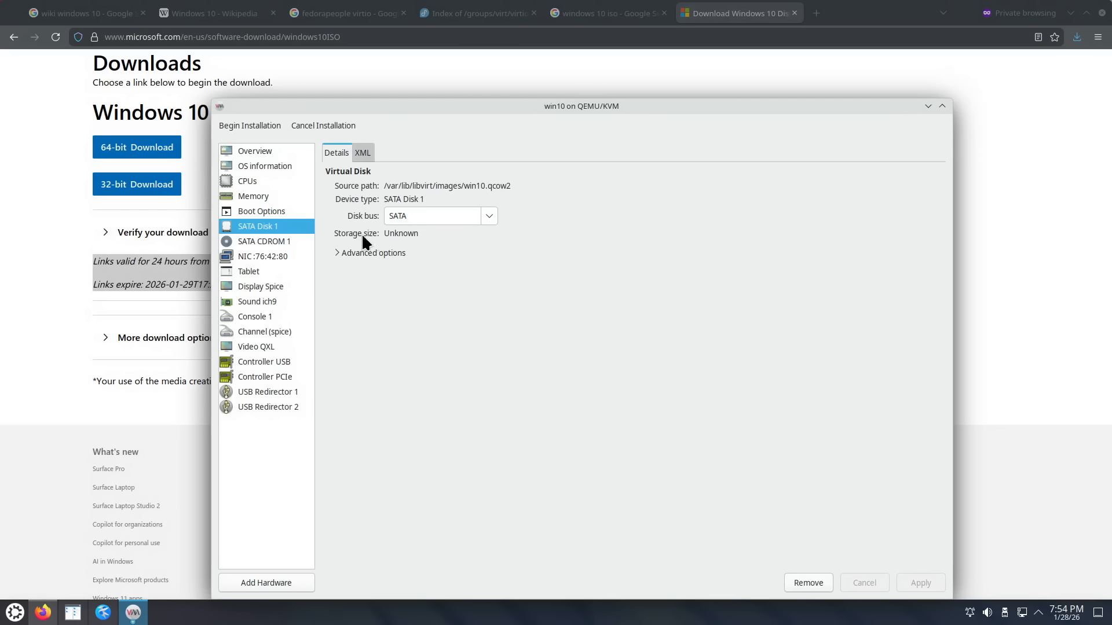
Step: Change SATA Disk 1's bus to VirtIO
left_click(485, 217)
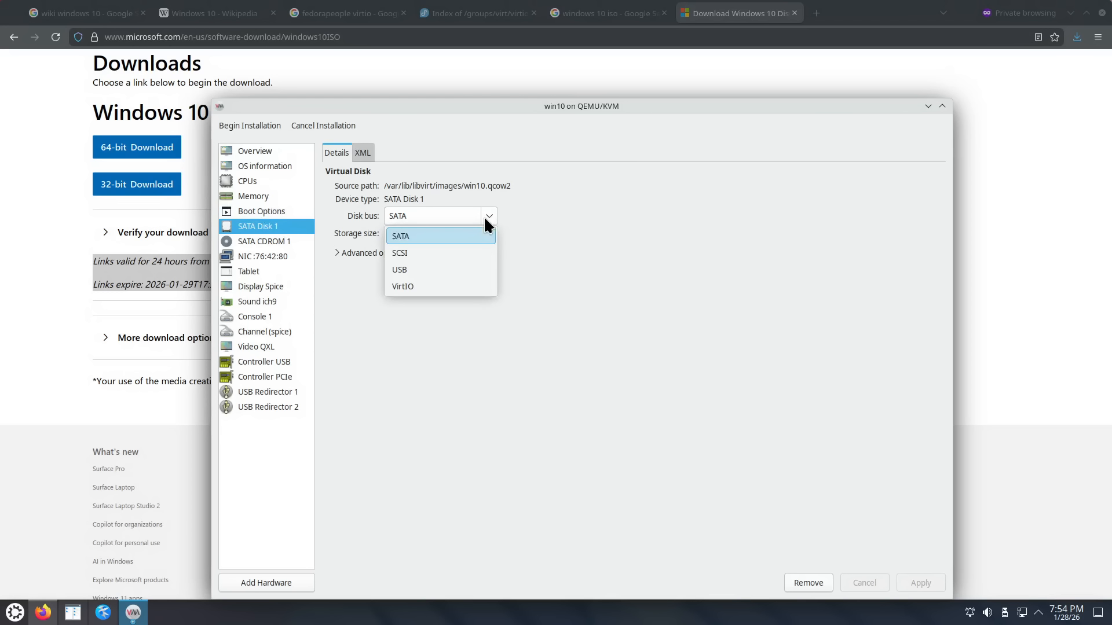
left_click(442, 288)
left_click(928, 582)
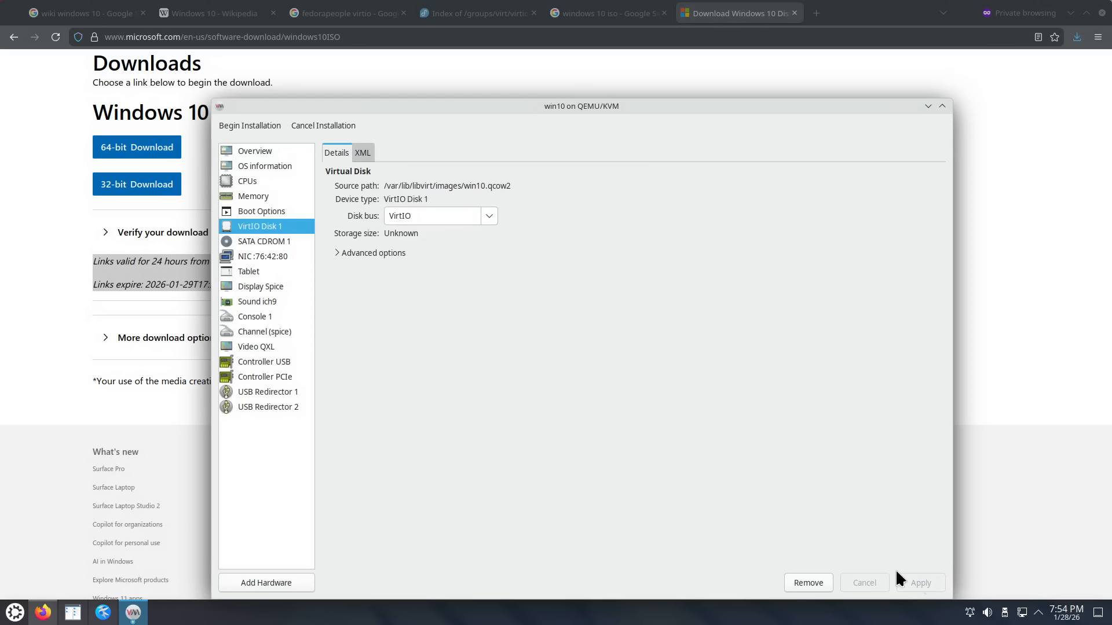
Step: Set the network interface's device model to virtio
left_click(265, 257)
left_click(500, 212)
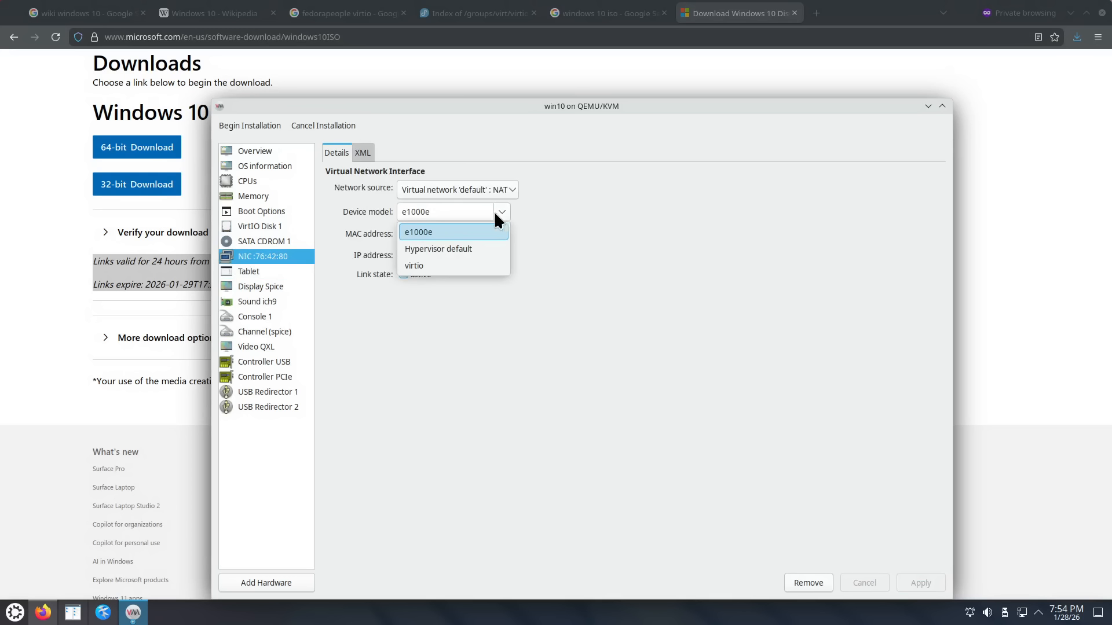
left_click(426, 265)
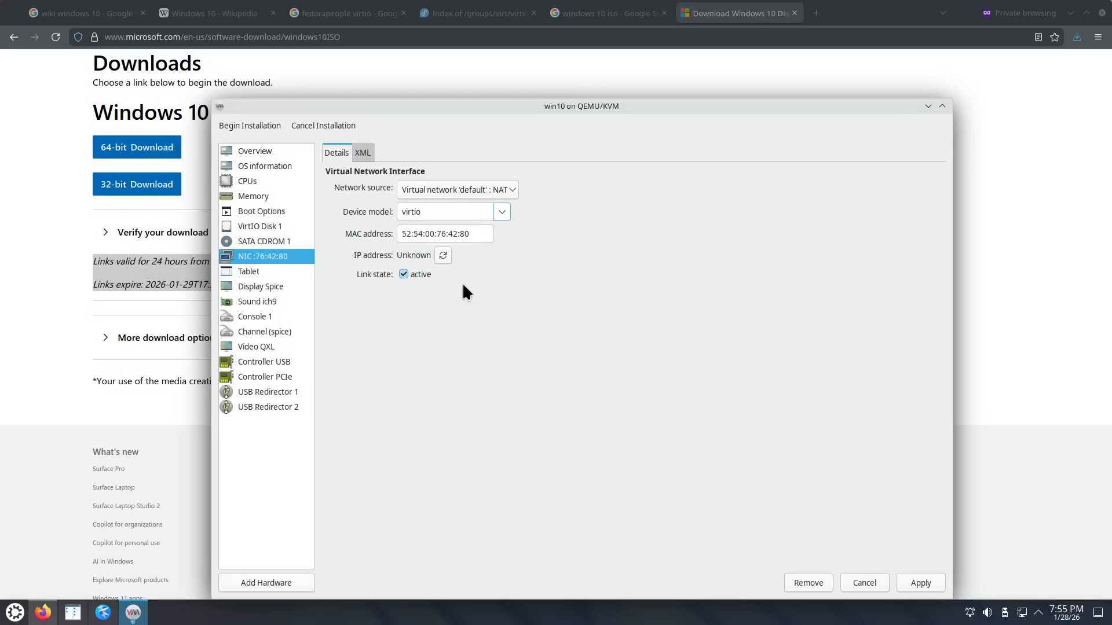
left_click(928, 586)
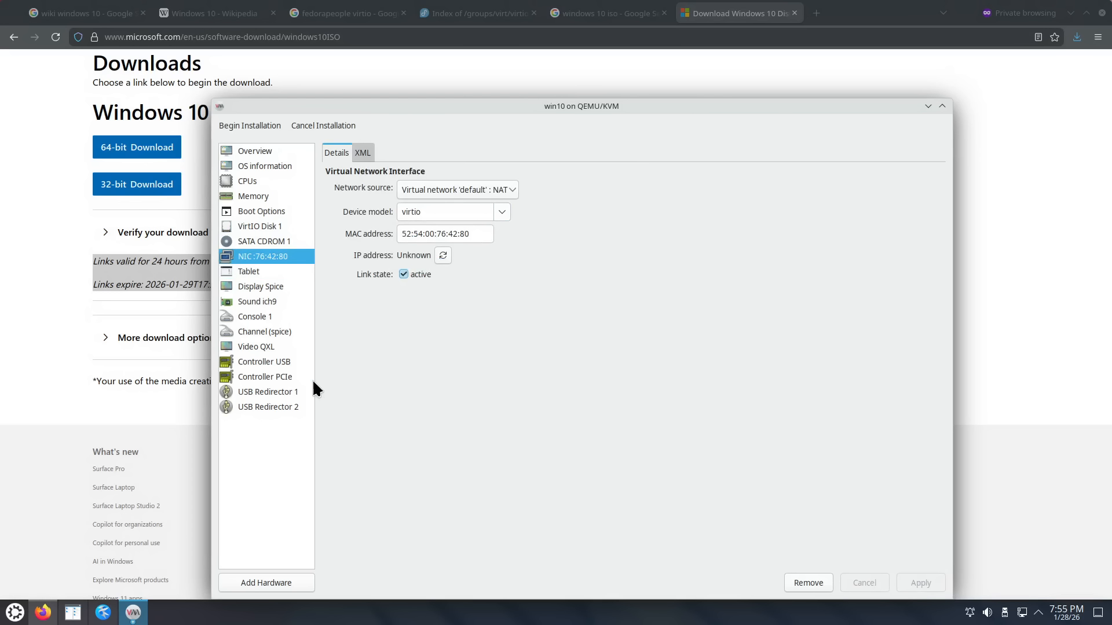
left_click(278, 246)
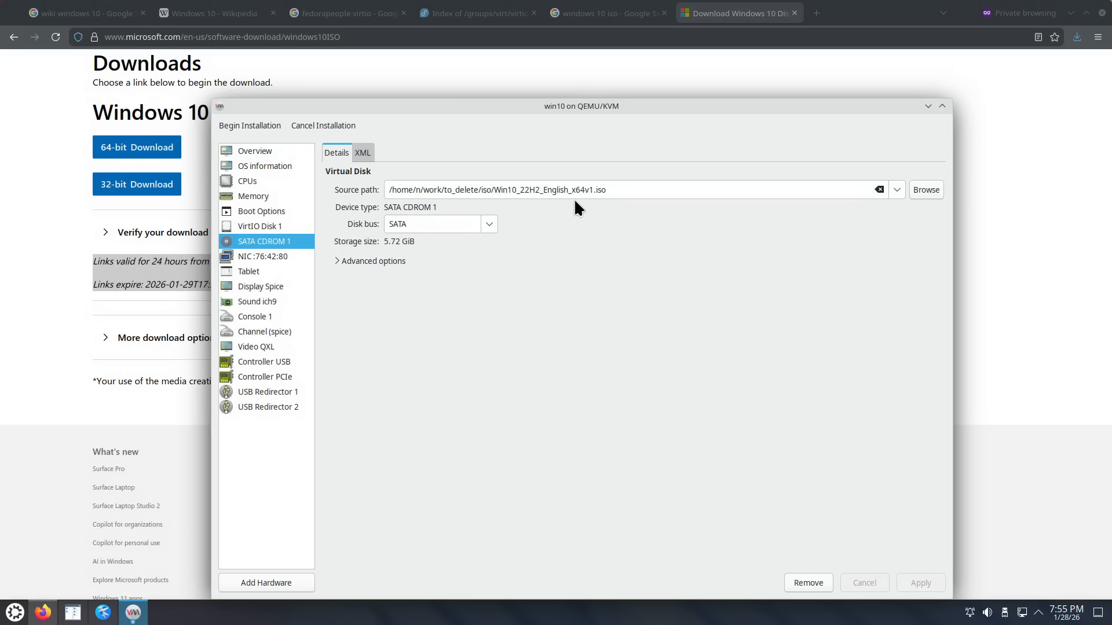
Step: Add a CD-ROM device backed by virtio-win-0.1.285.iso from the to_delete_iso pool
left_click(287, 585)
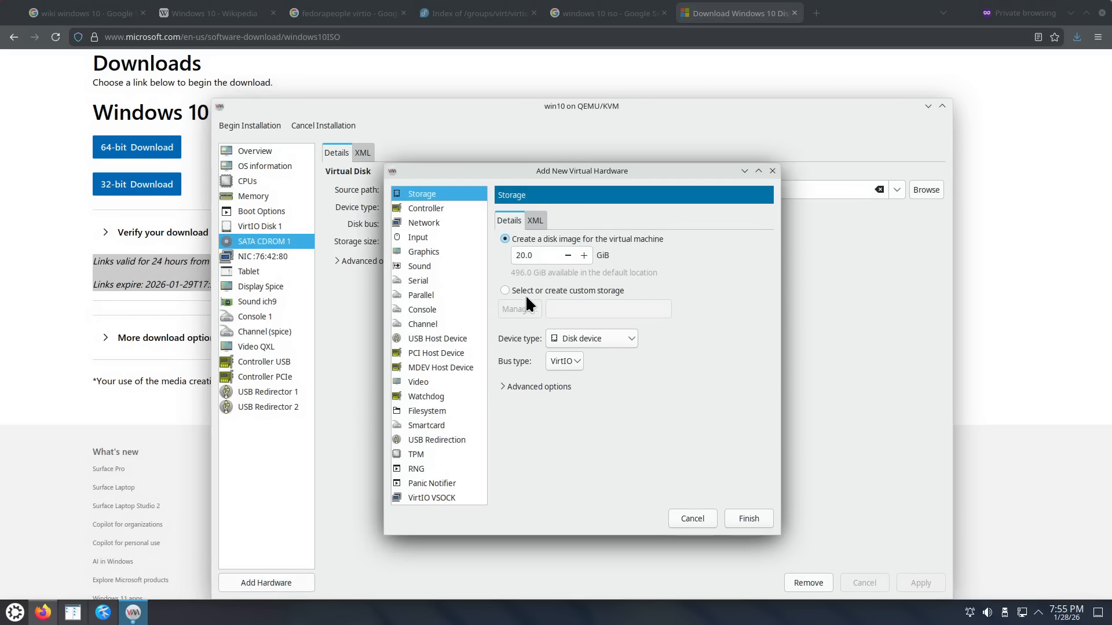
left_click(574, 339)
left_click(582, 358)
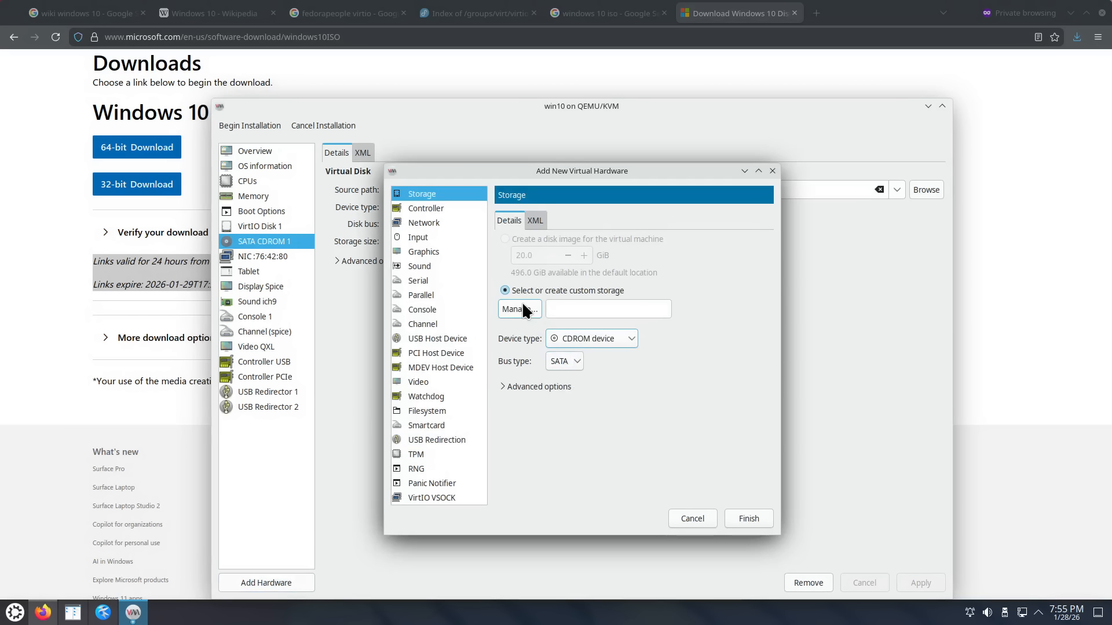
left_click(523, 307)
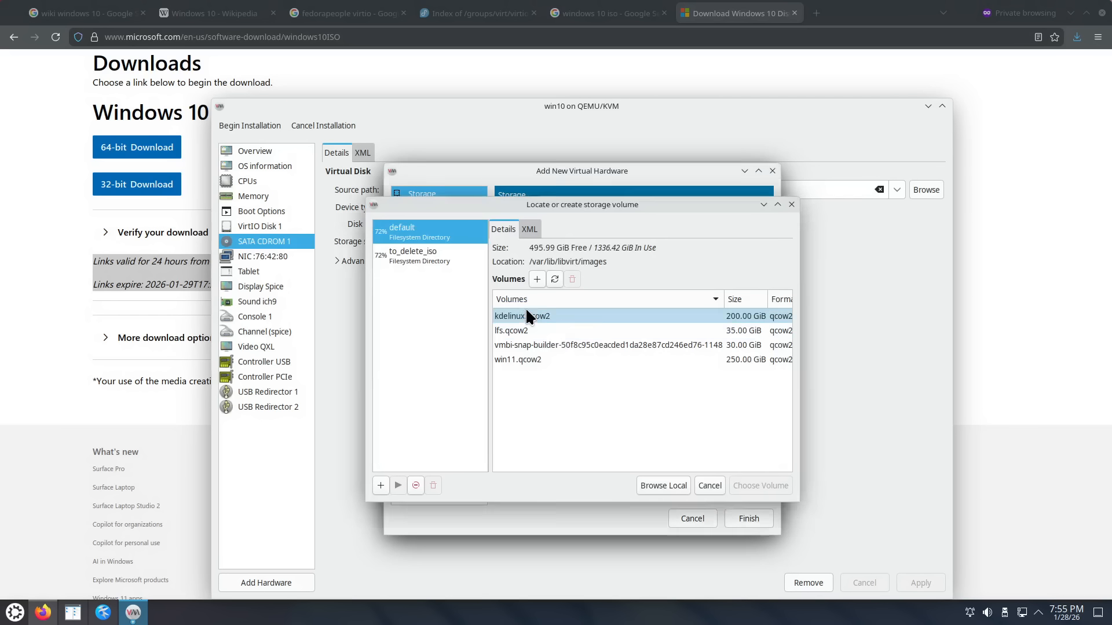
left_click(419, 258)
left_click(532, 359)
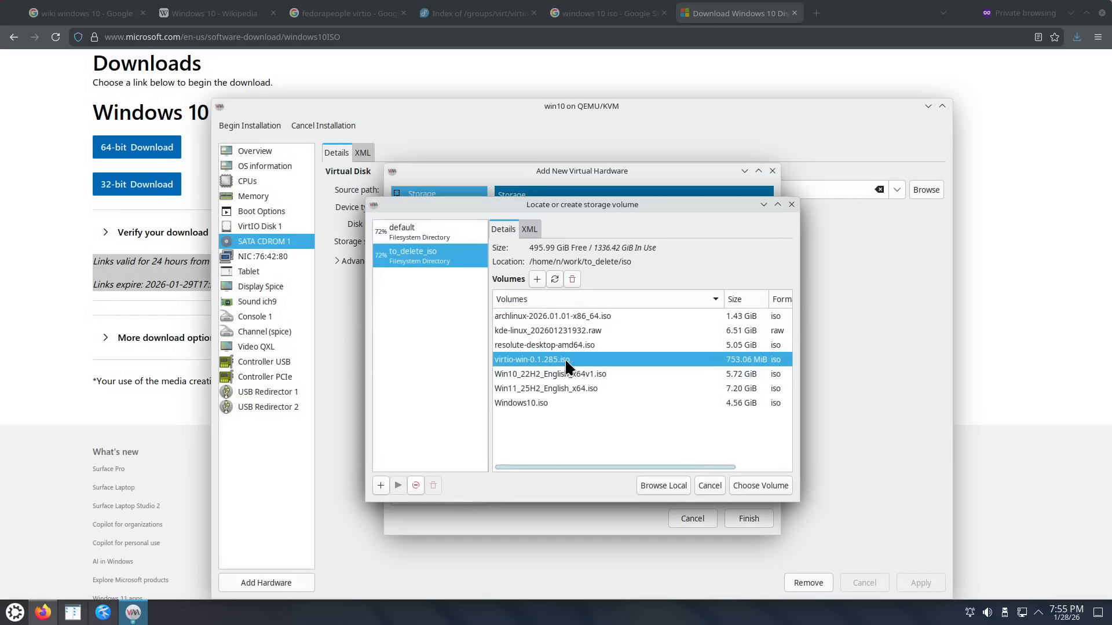
left_click(745, 484)
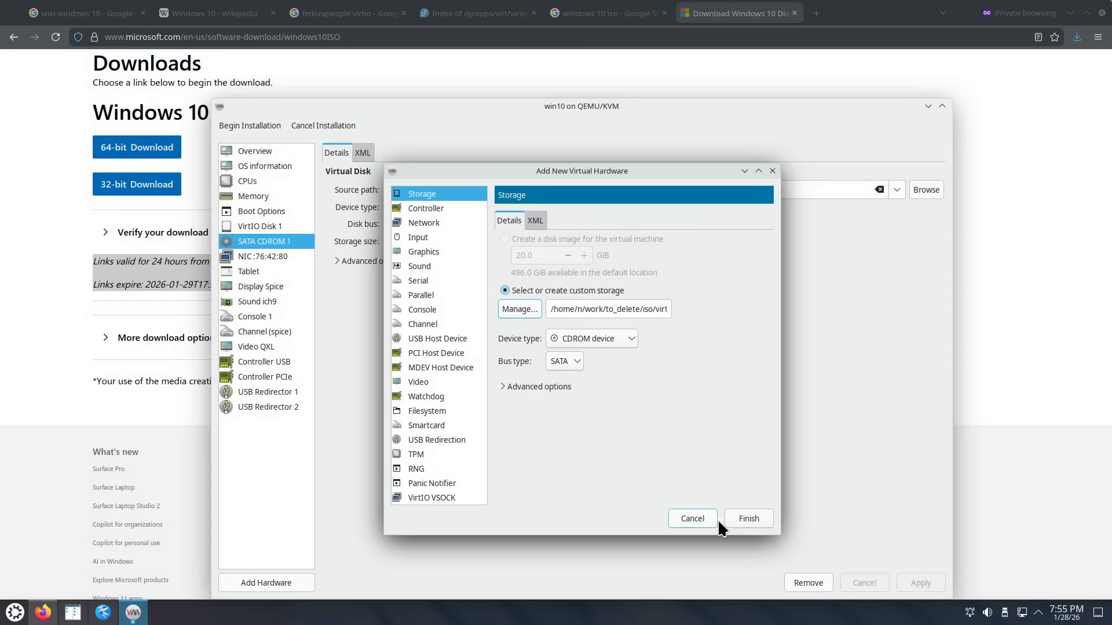
left_click(746, 521)
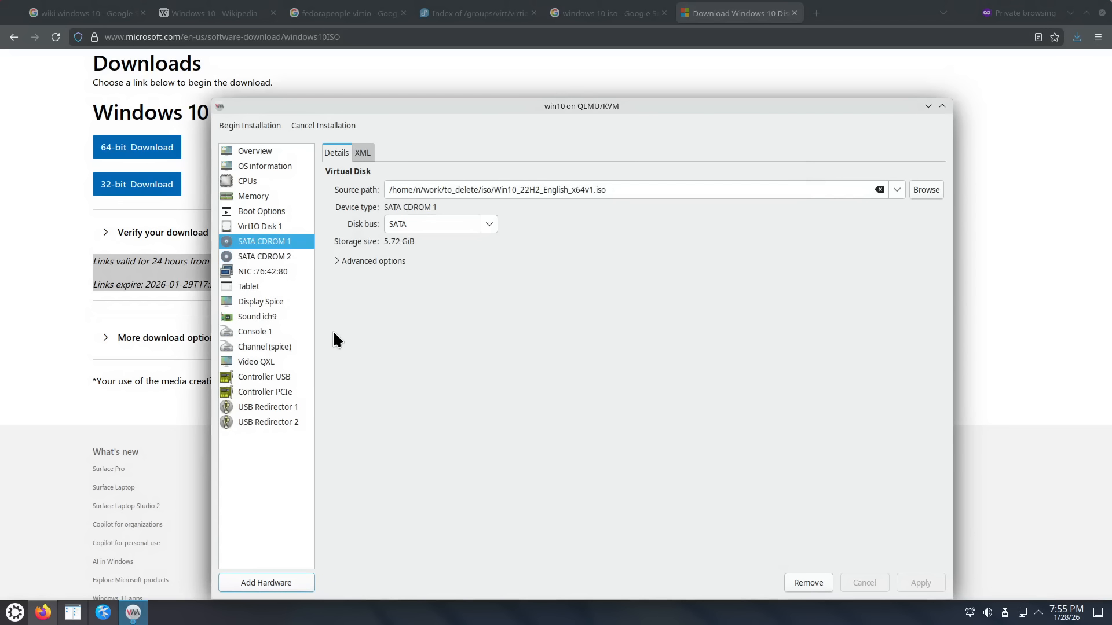
left_click(256, 150)
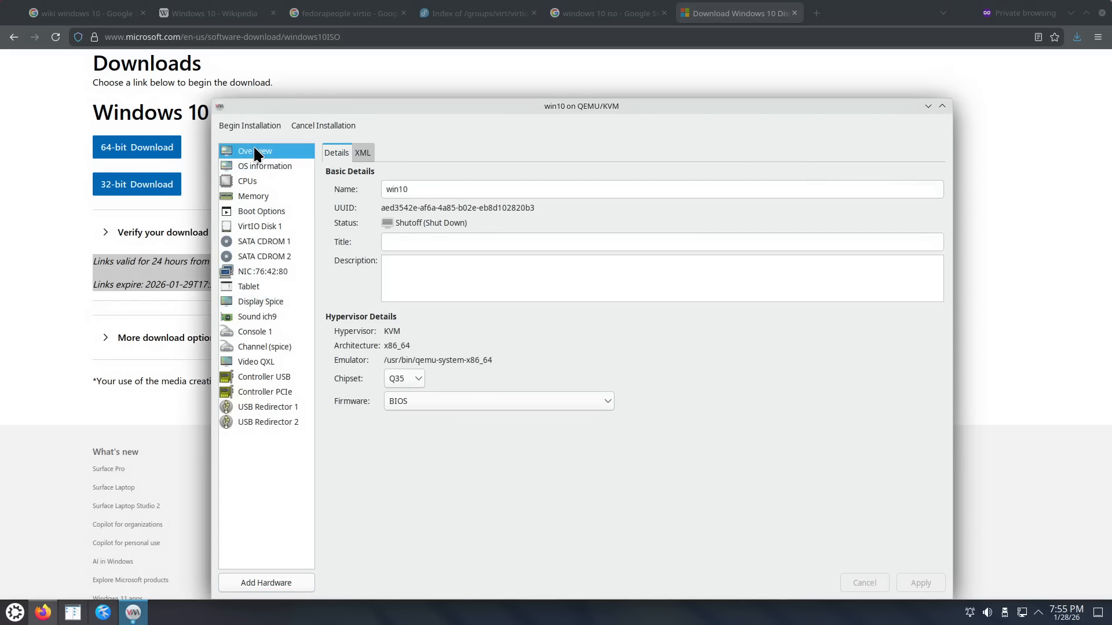
Step: Review CPUs, memory, boot options, VirtIO disk, NIC and both CD-ROMs, then begin the installation
left_click(255, 182)
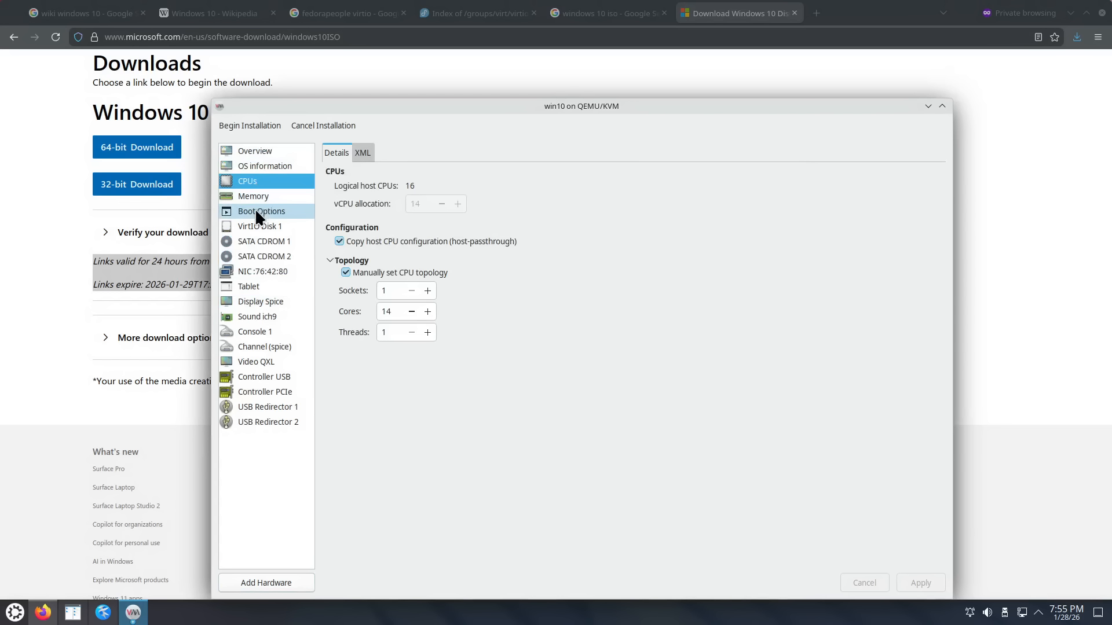
left_click(253, 196)
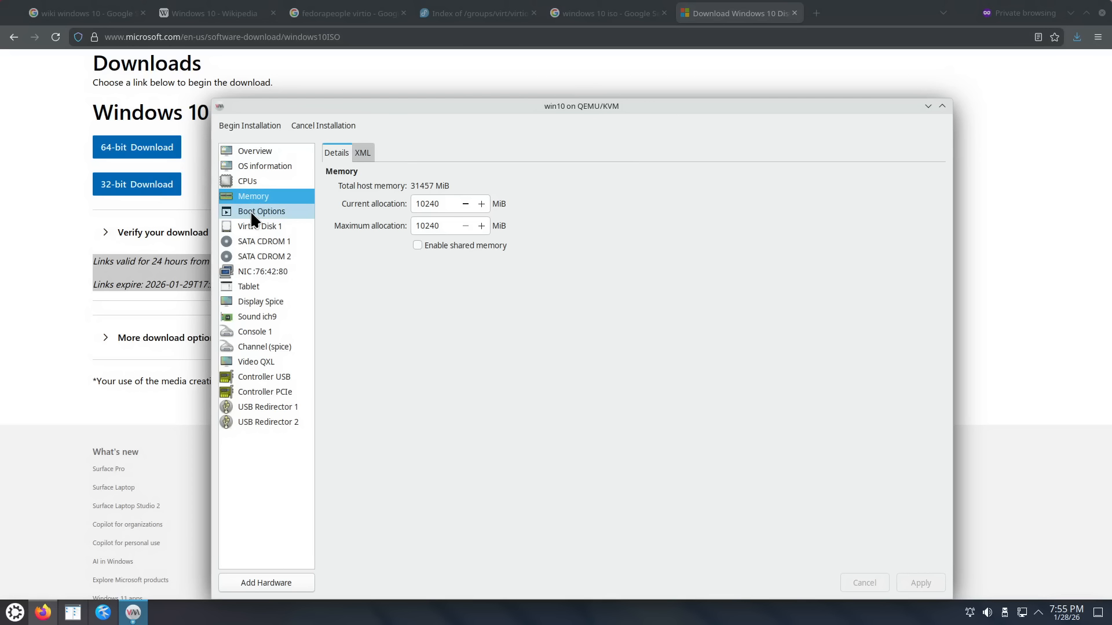
left_click(251, 212)
left_click(255, 227)
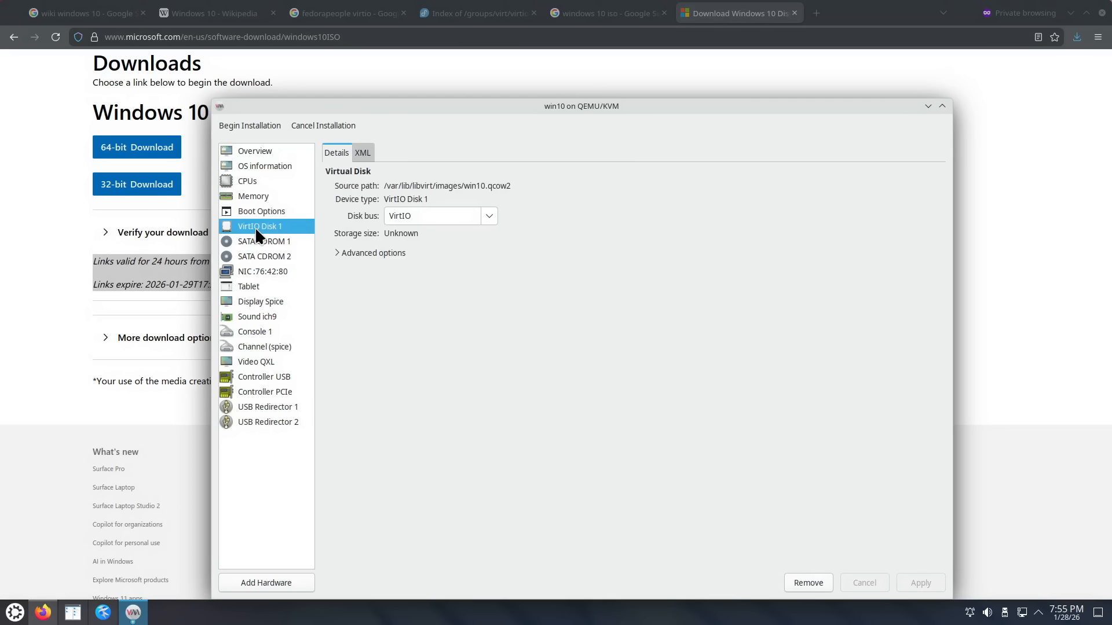
left_click(260, 268)
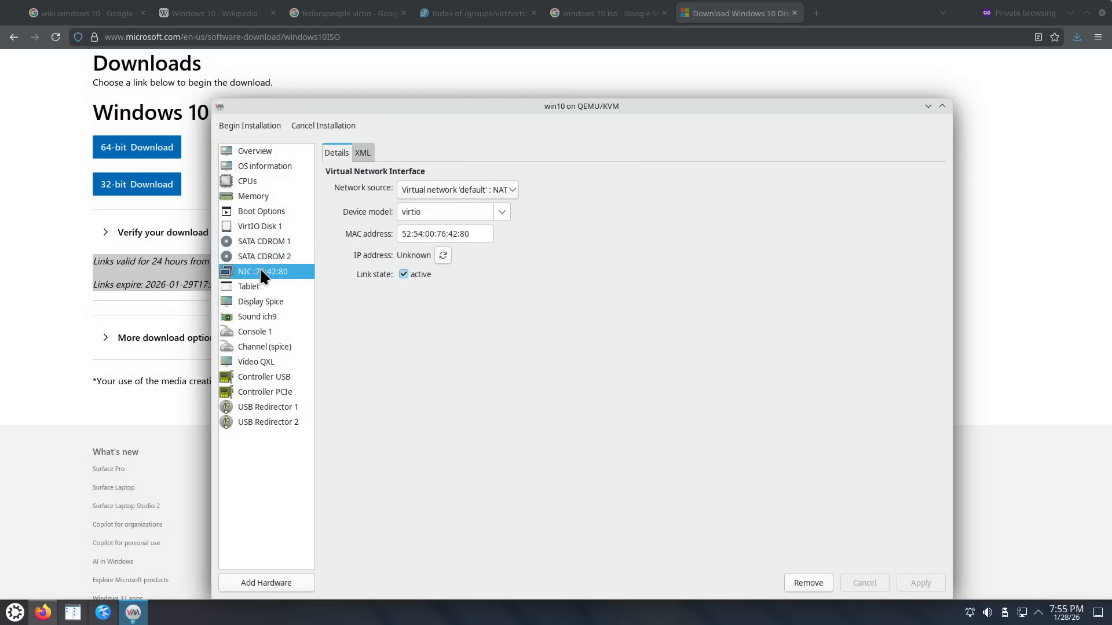
left_click(263, 241)
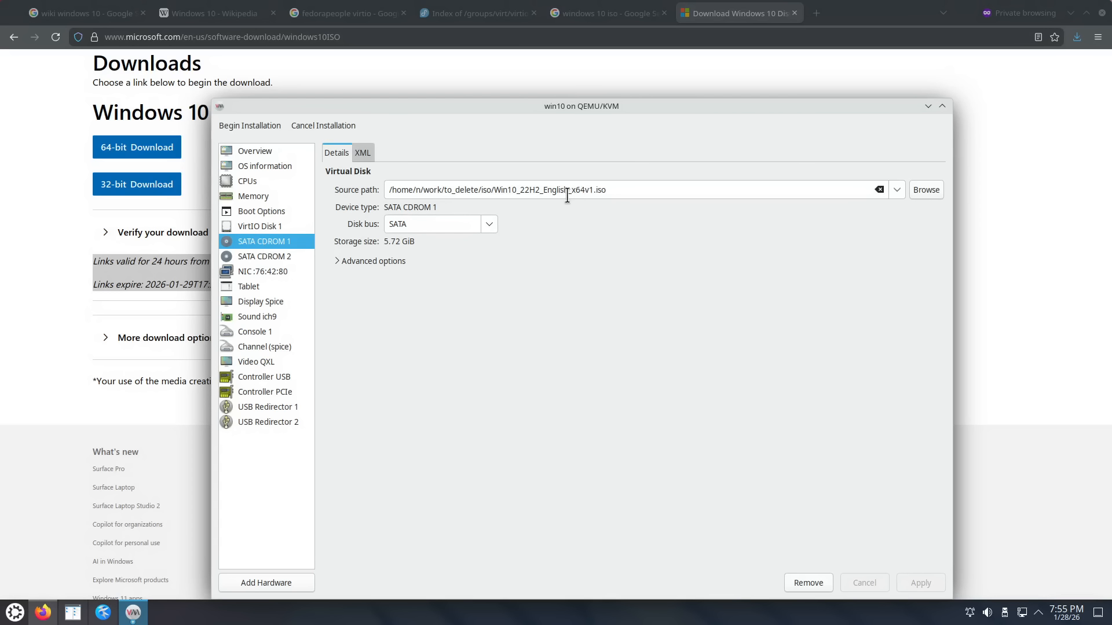
left_click(282, 259)
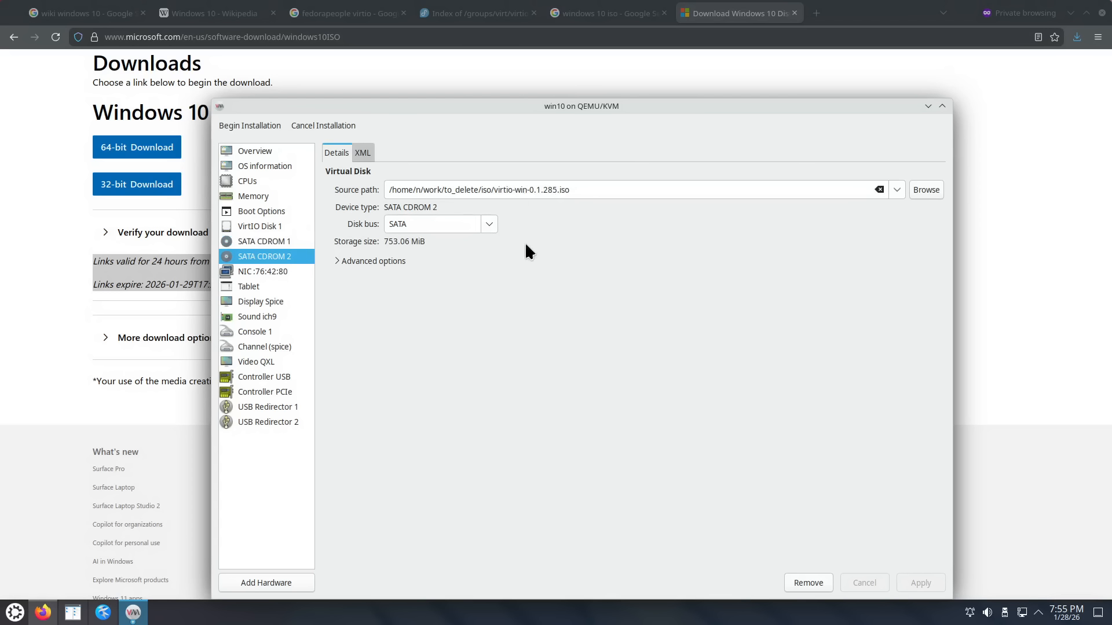
left_click(252, 127)
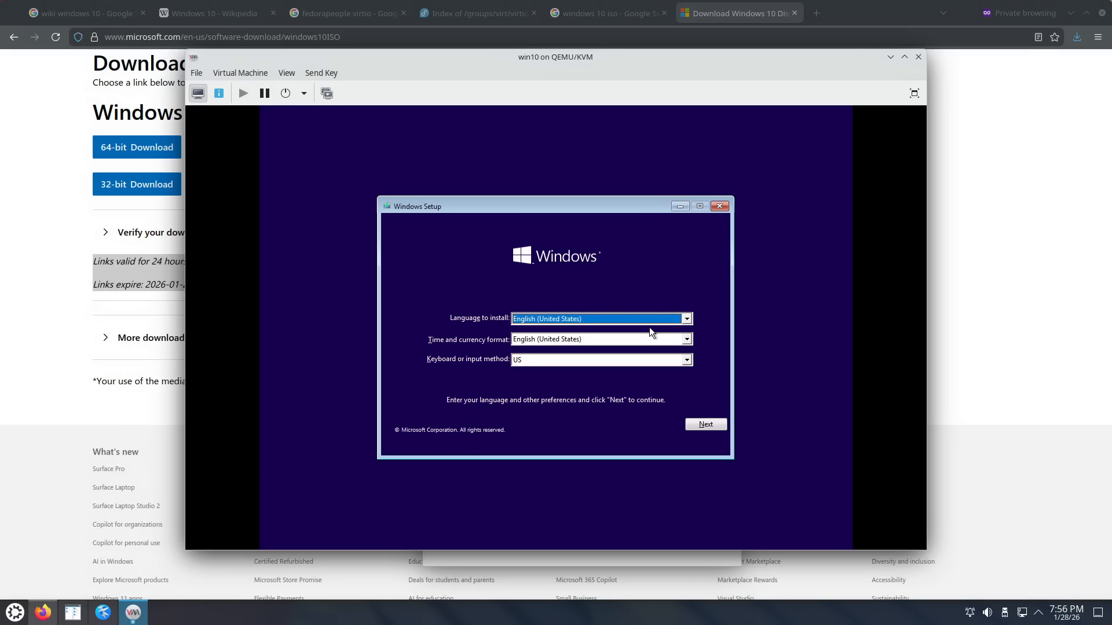
Step: Keep the default language and keyboard, start Install now, and resize the console to the VM
left_click(710, 427)
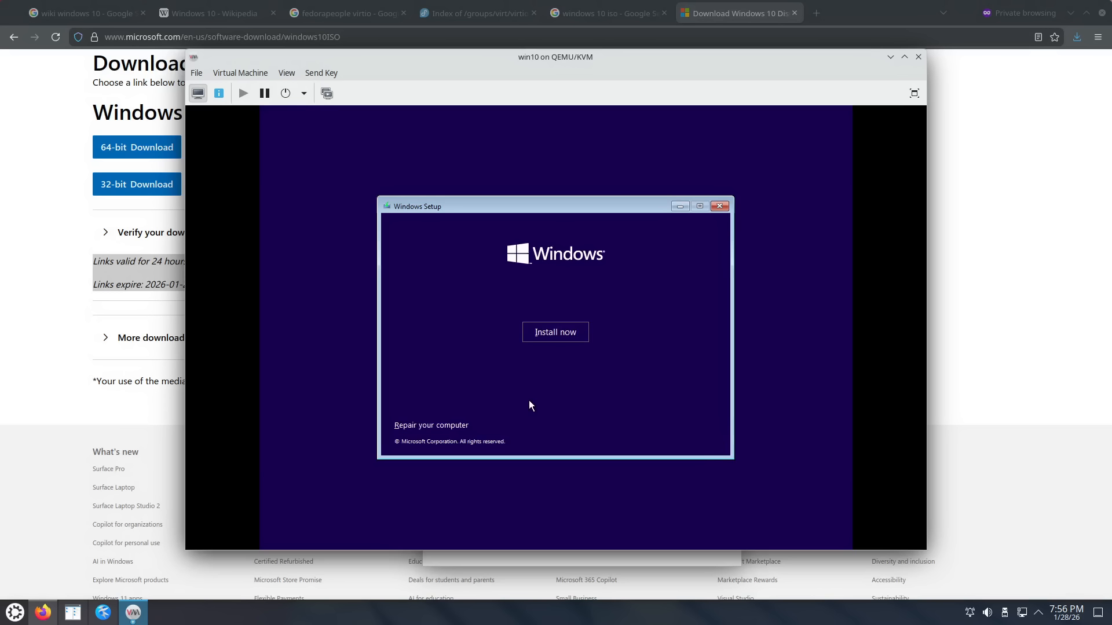
left_click(62, 250)
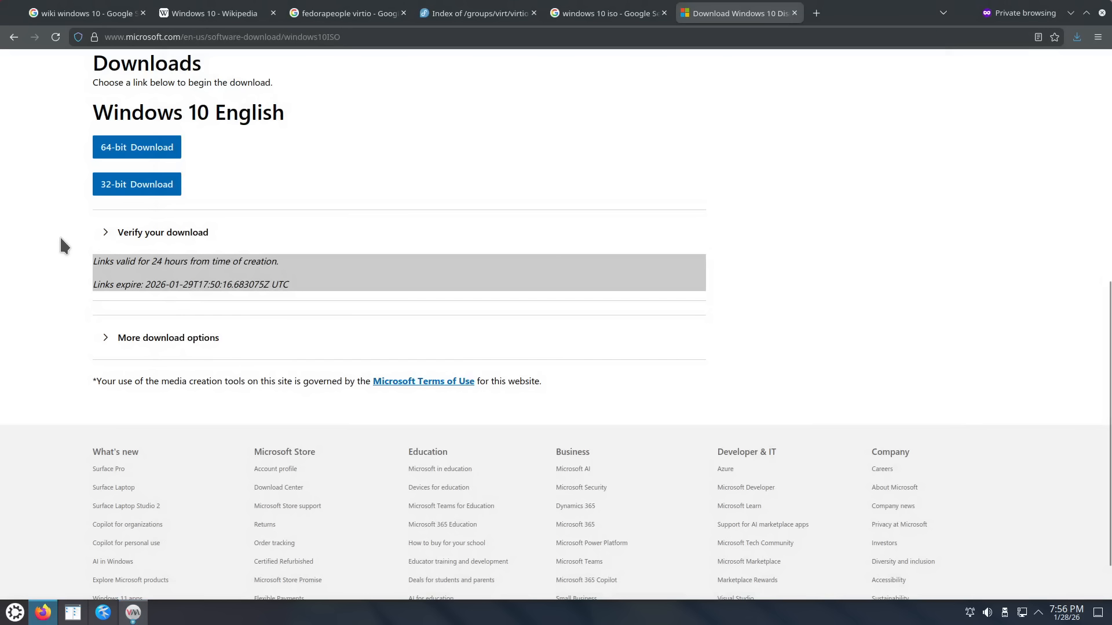
scroll(60, 241, "up", 7)
scroll(61, 241, "down", 4)
scroll(55, 241, "down", 2)
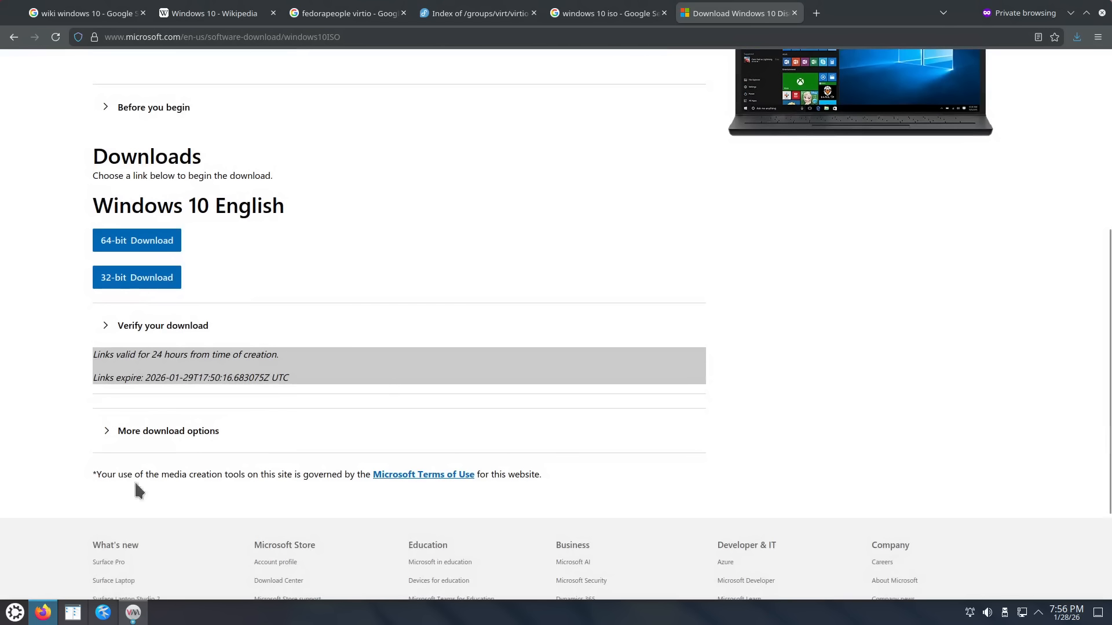
left_click(145, 613)
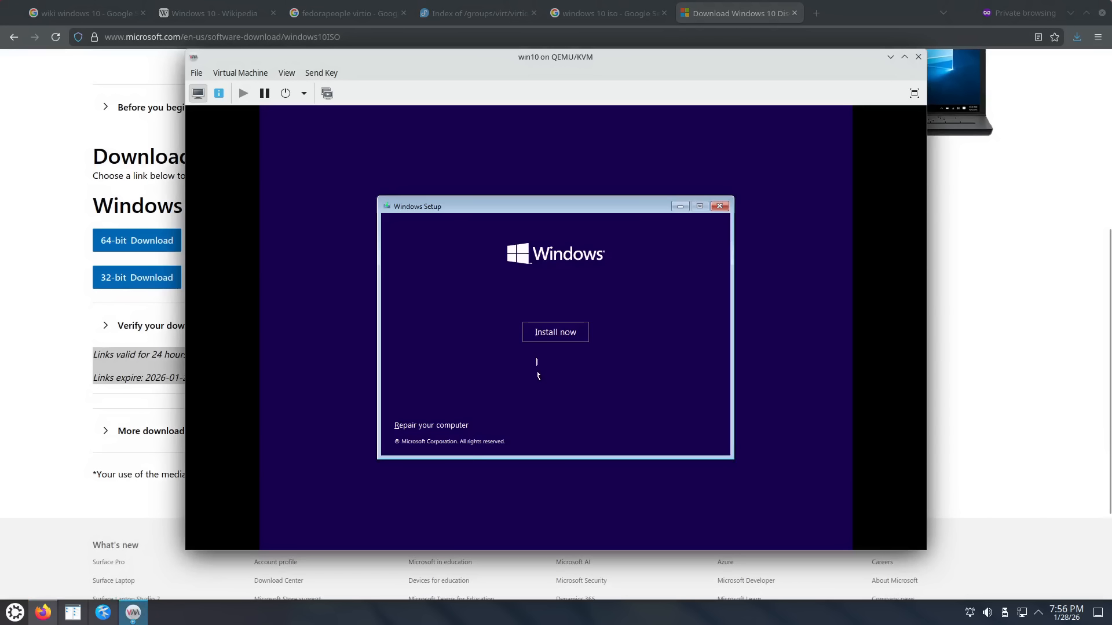
left_click(561, 331)
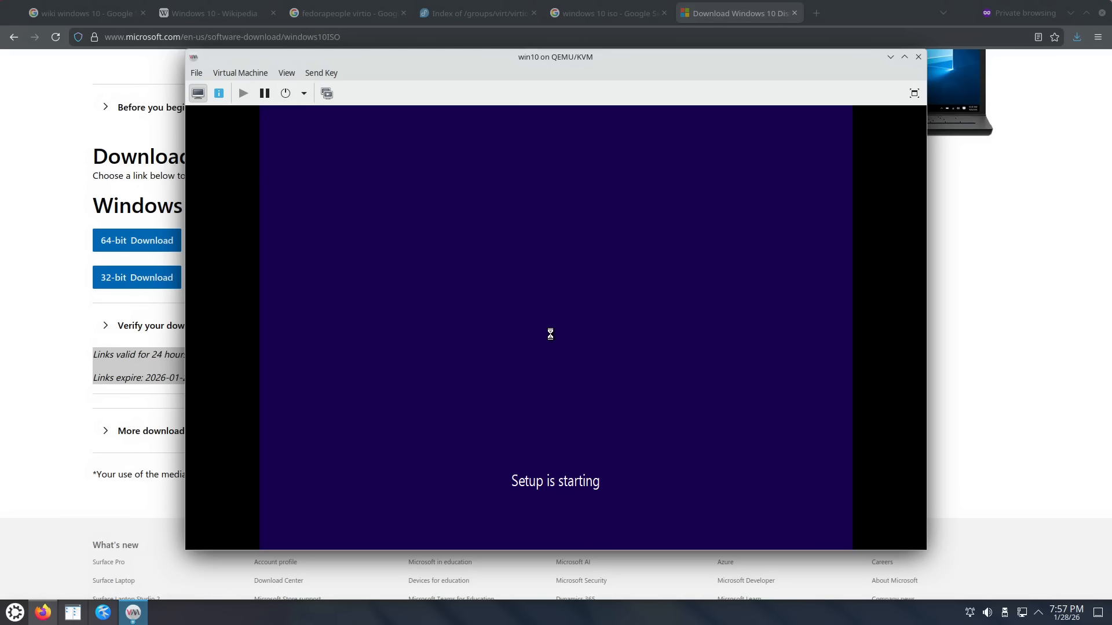
left_click(289, 73)
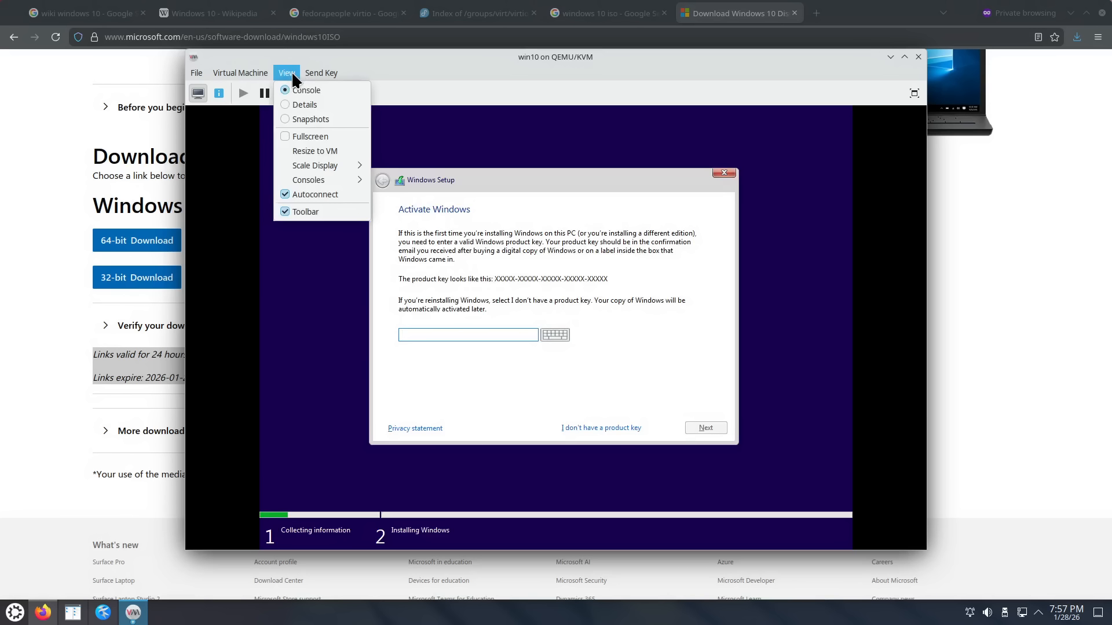
left_click(325, 150)
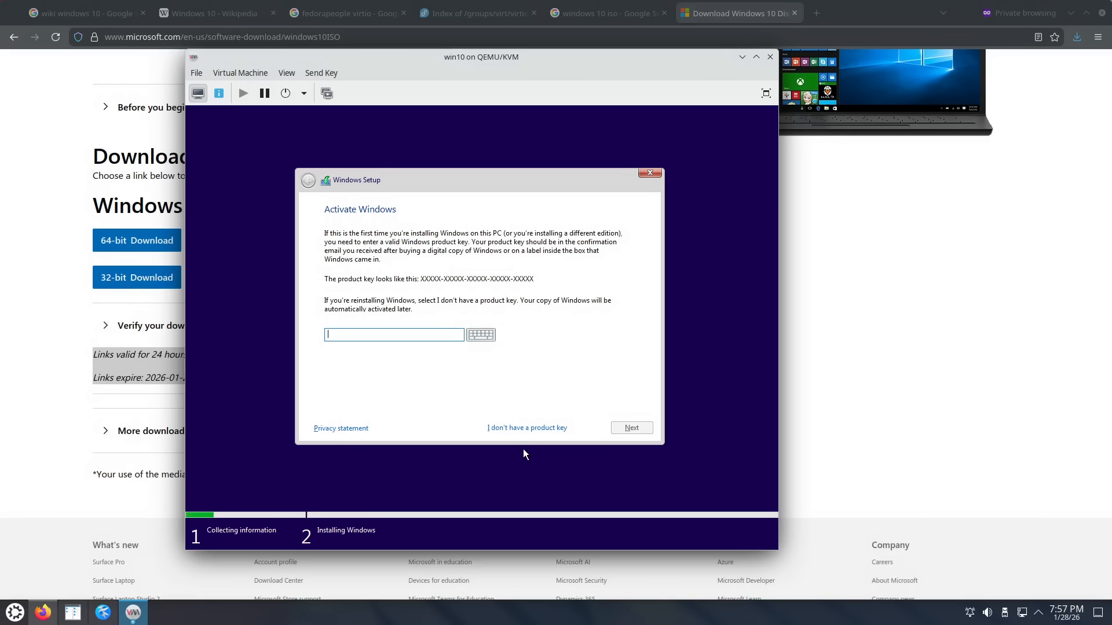
Step: Skip the product key, choose Windows 10 Pro and accept the license terms
left_click(526, 427)
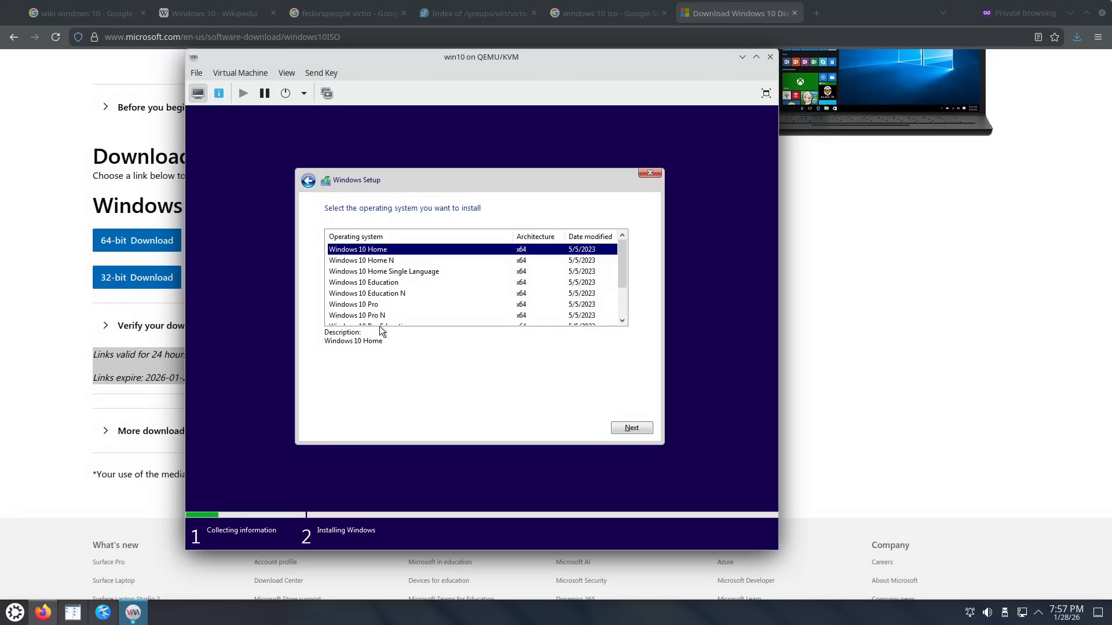
left_click(357, 305)
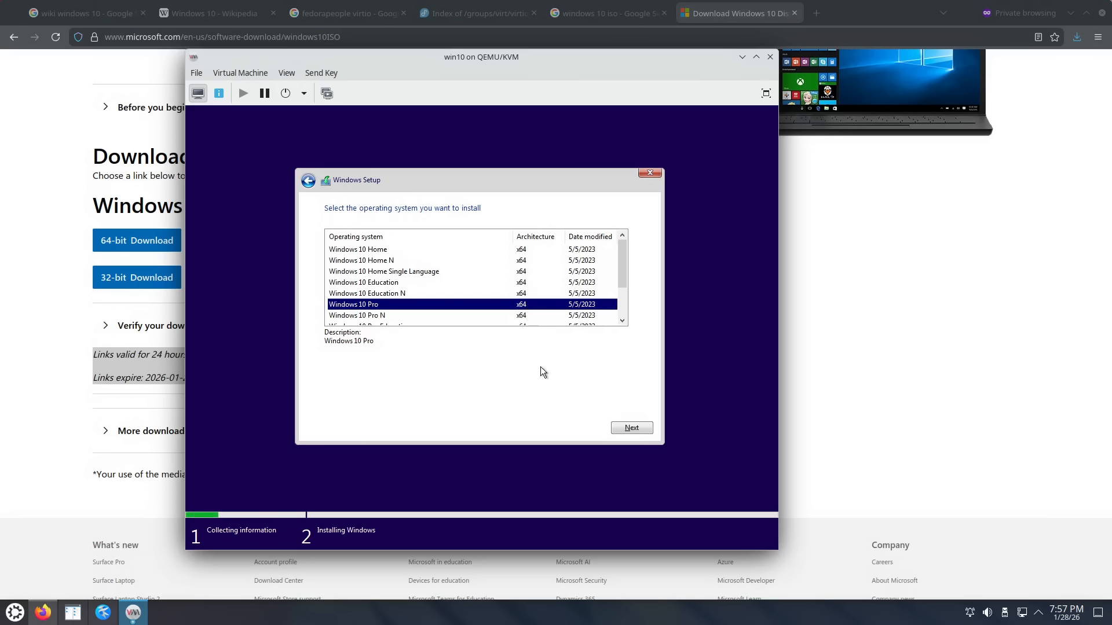
left_click(627, 430)
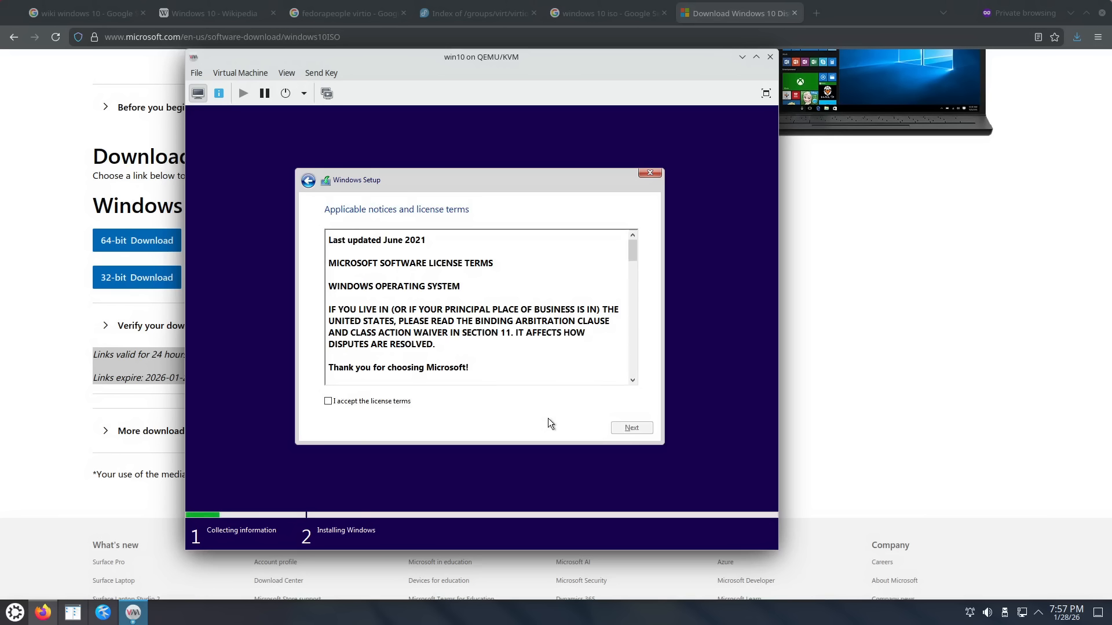
left_click(369, 404)
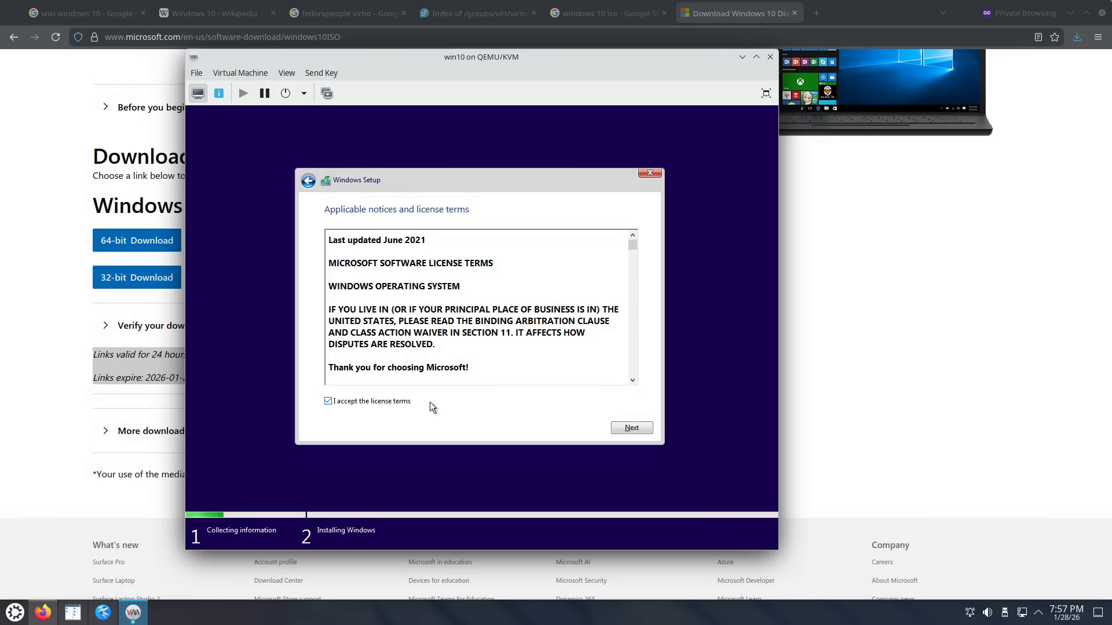
left_click(631, 428)
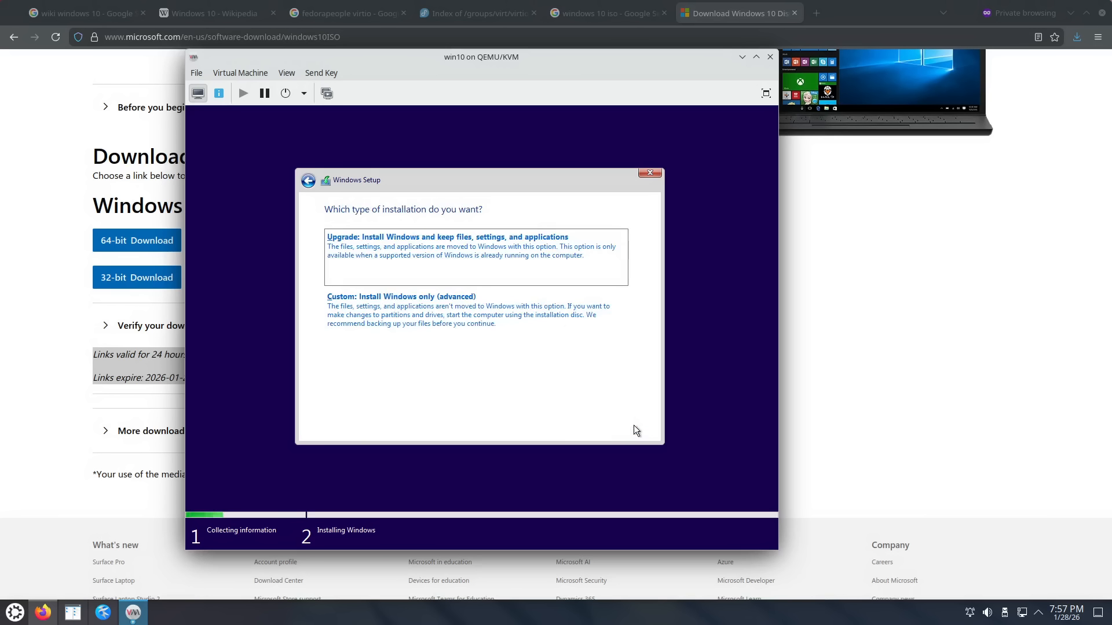
Step: Pick 'Custom: Install Windows only (advanced)' as the installation type
left_click(410, 311)
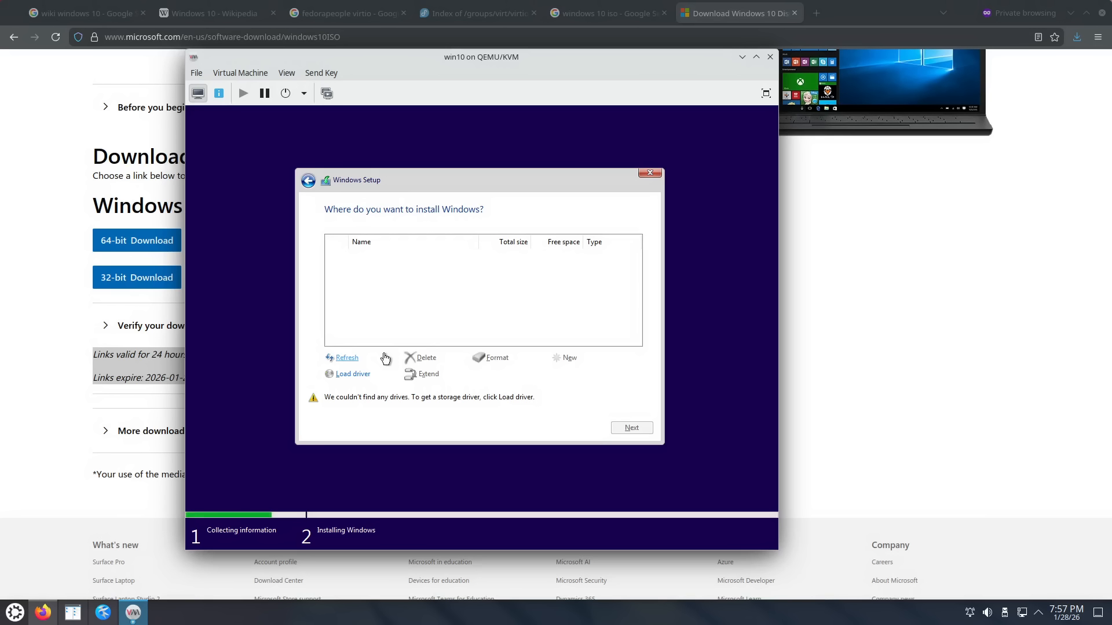
Step: Load the Red Hat VirtIO SCSI driver (viostor) from the CD's E:\amd64\w10 folder
left_click(352, 376)
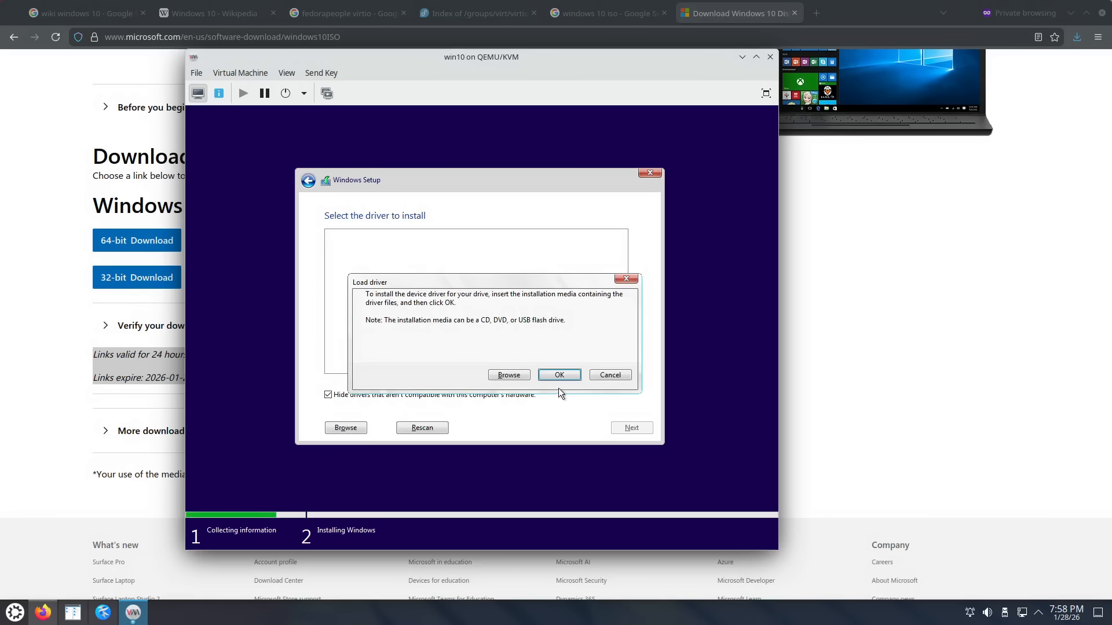
left_click(516, 374)
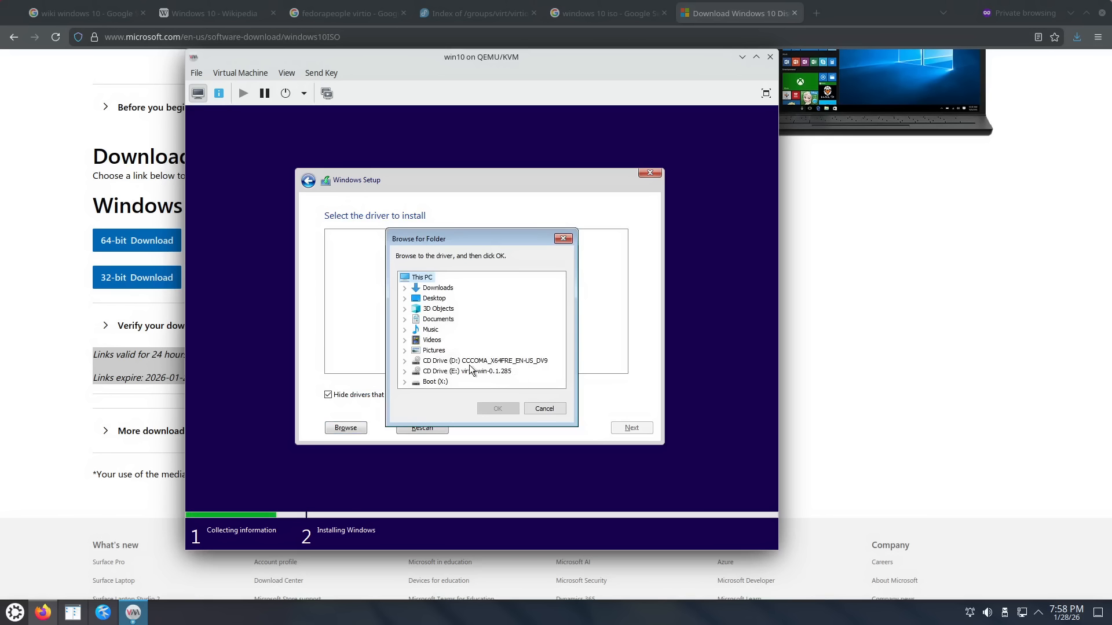
left_click(404, 371)
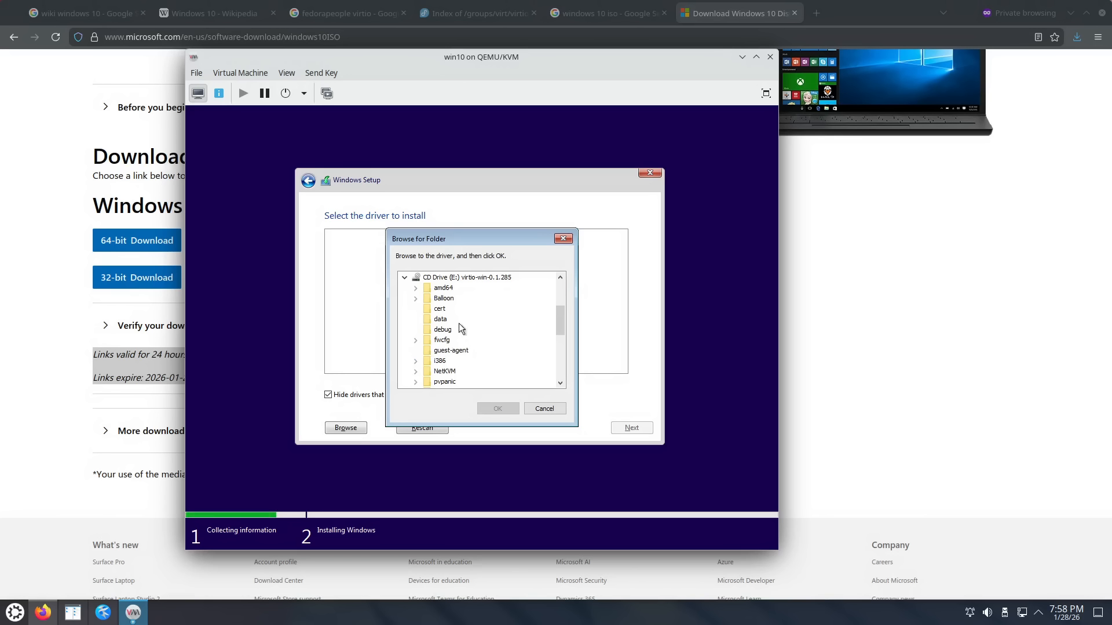
left_click(416, 288)
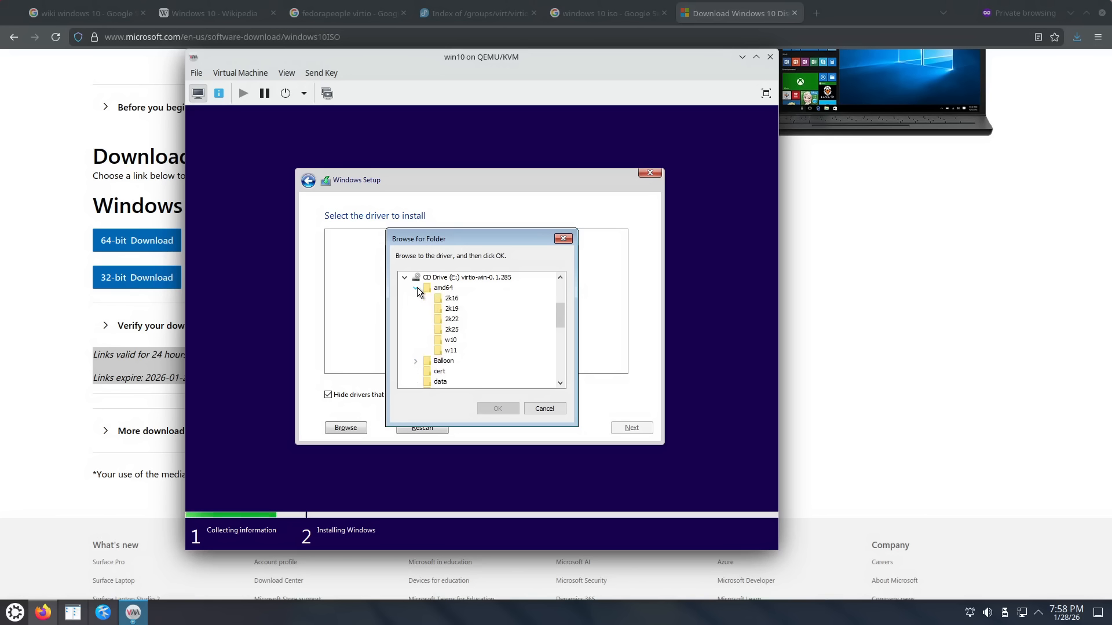
left_click(451, 340)
left_click(497, 409)
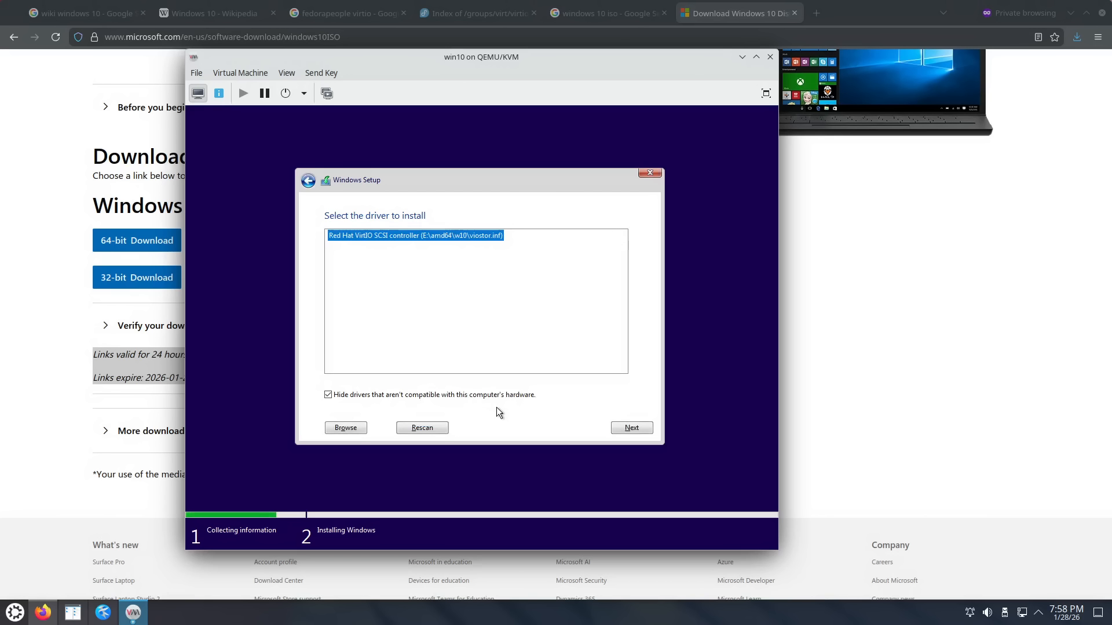
left_click(632, 427)
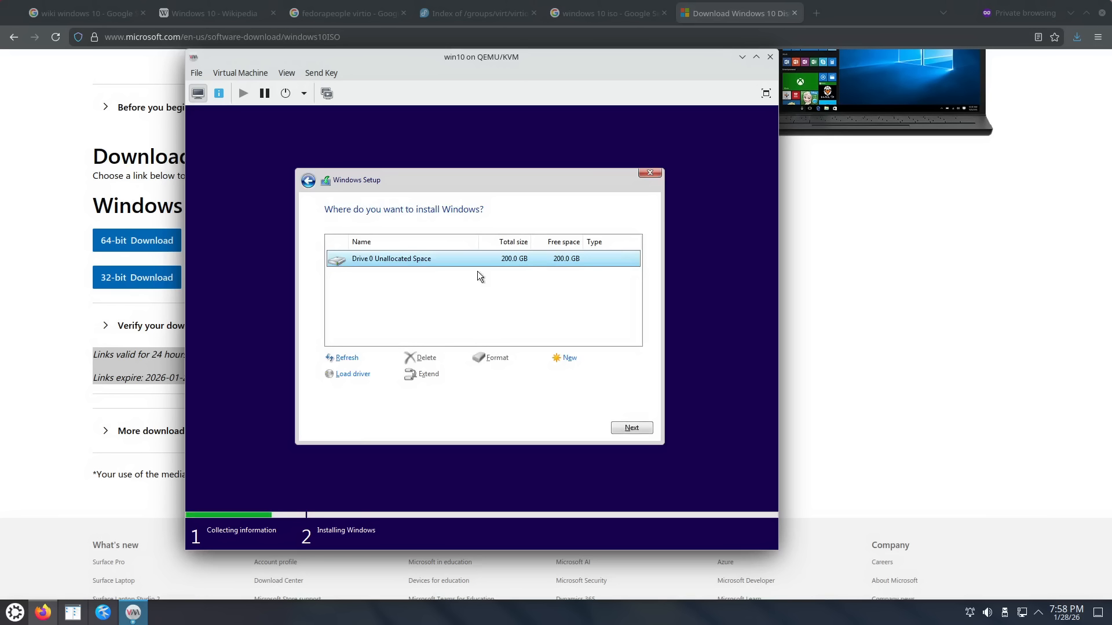
Step: Continue Setup with Drive 0 Unallocated Space (200.0 GB) as the install target
left_click(621, 428)
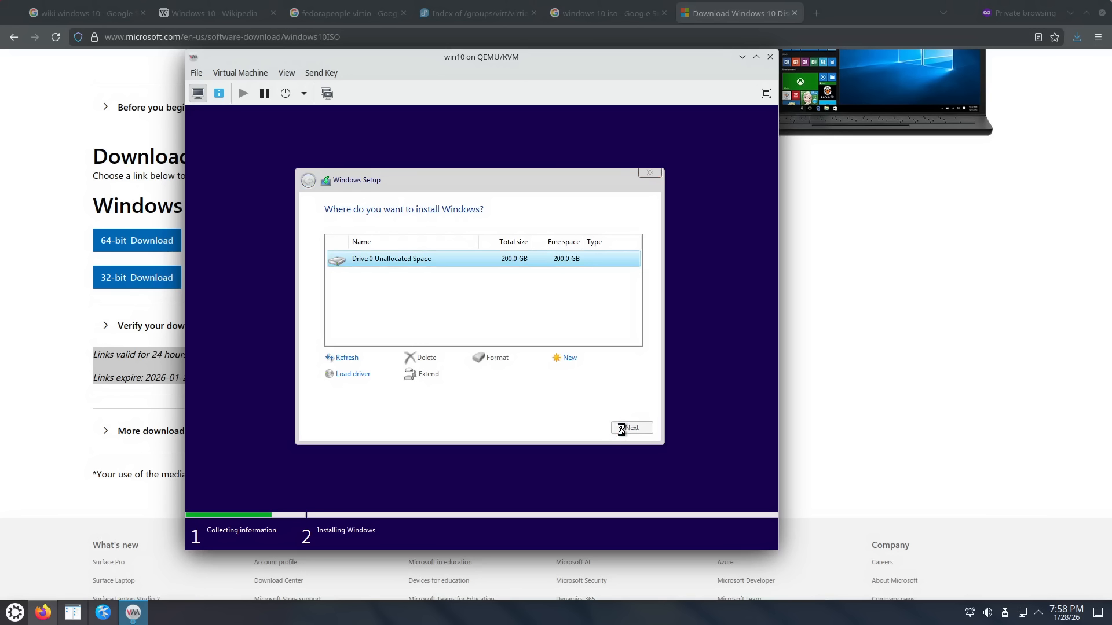
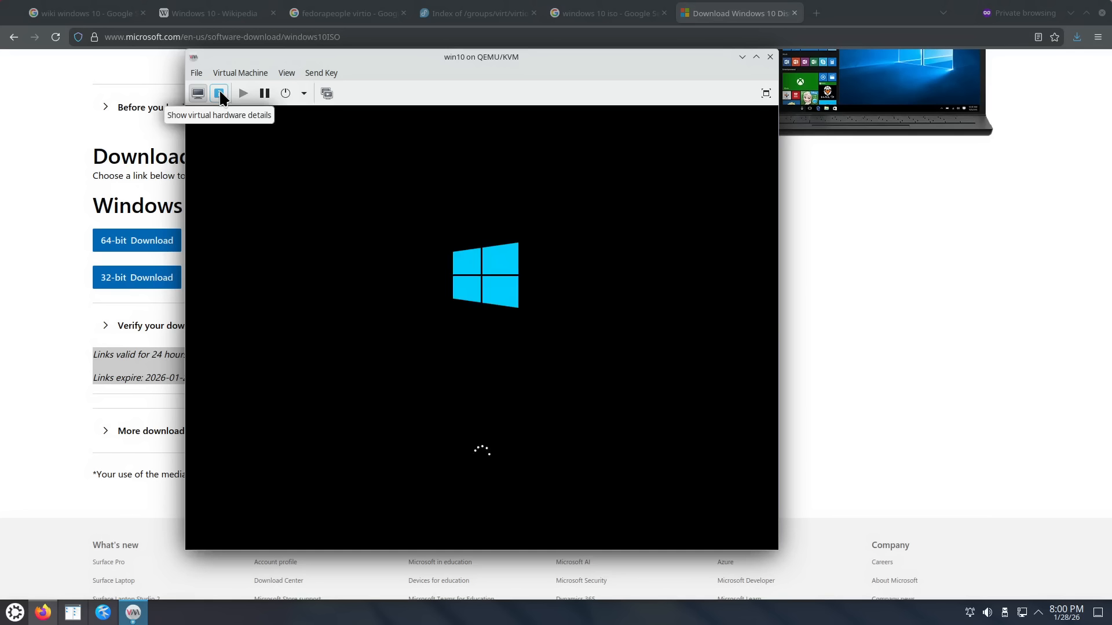
Step: Check SATA CDROM 1's ISO source, then view the win10 VM's Boot Options order
left_click(219, 94)
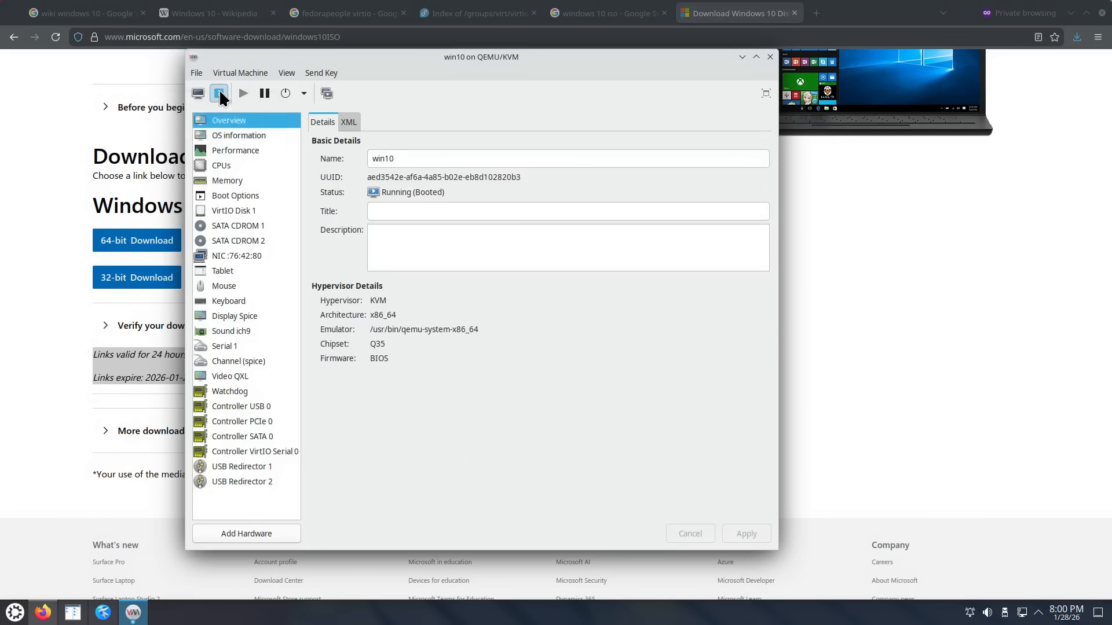
left_click(245, 225)
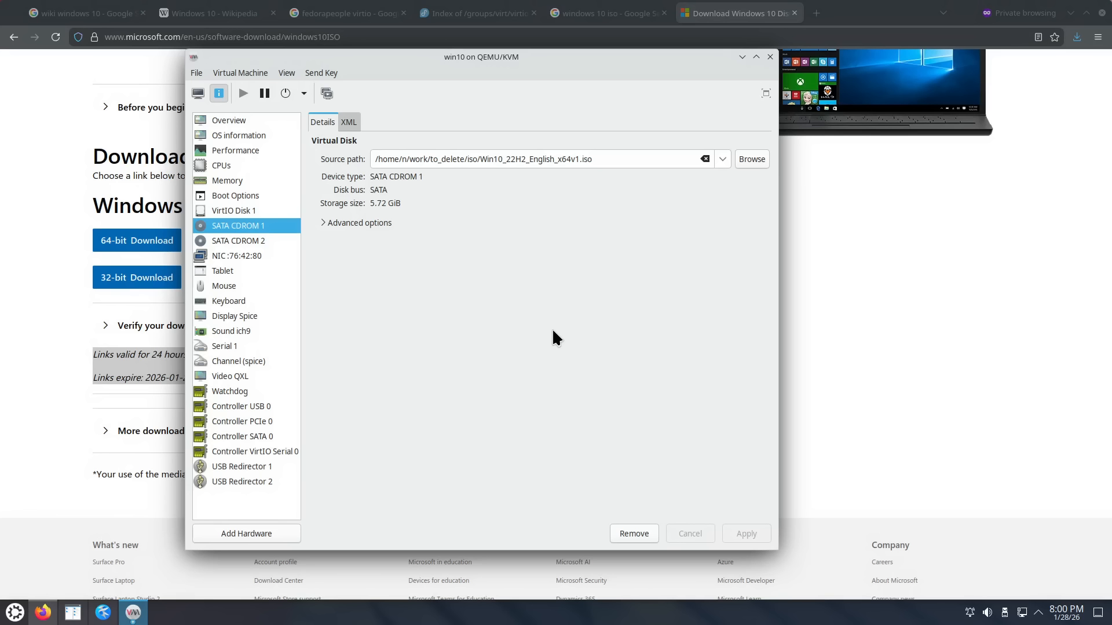
left_click(198, 94)
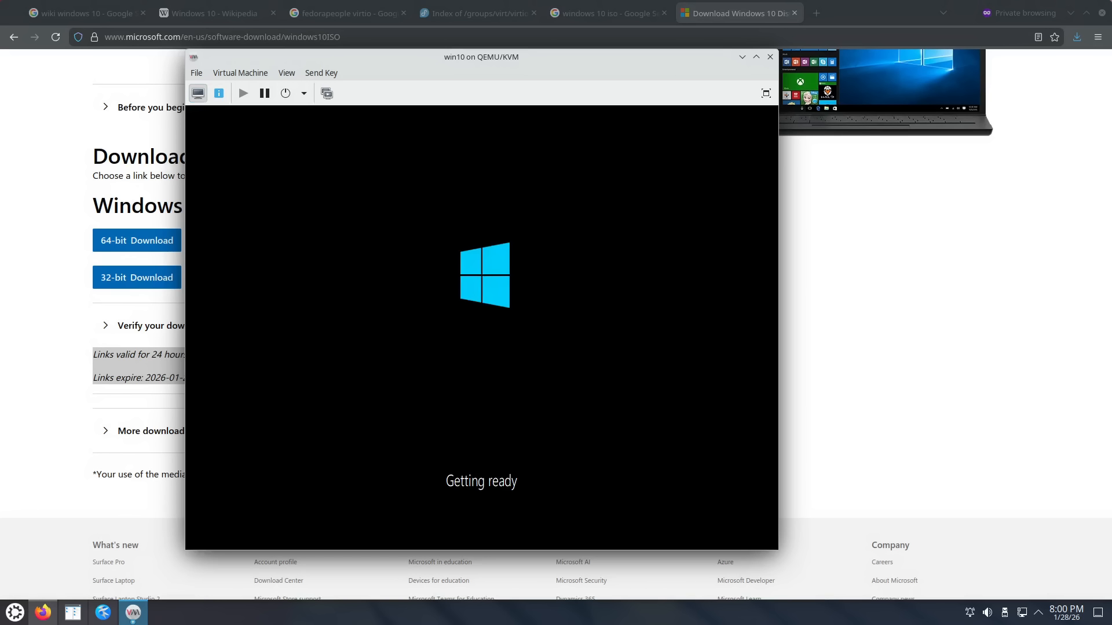
left_click(219, 93)
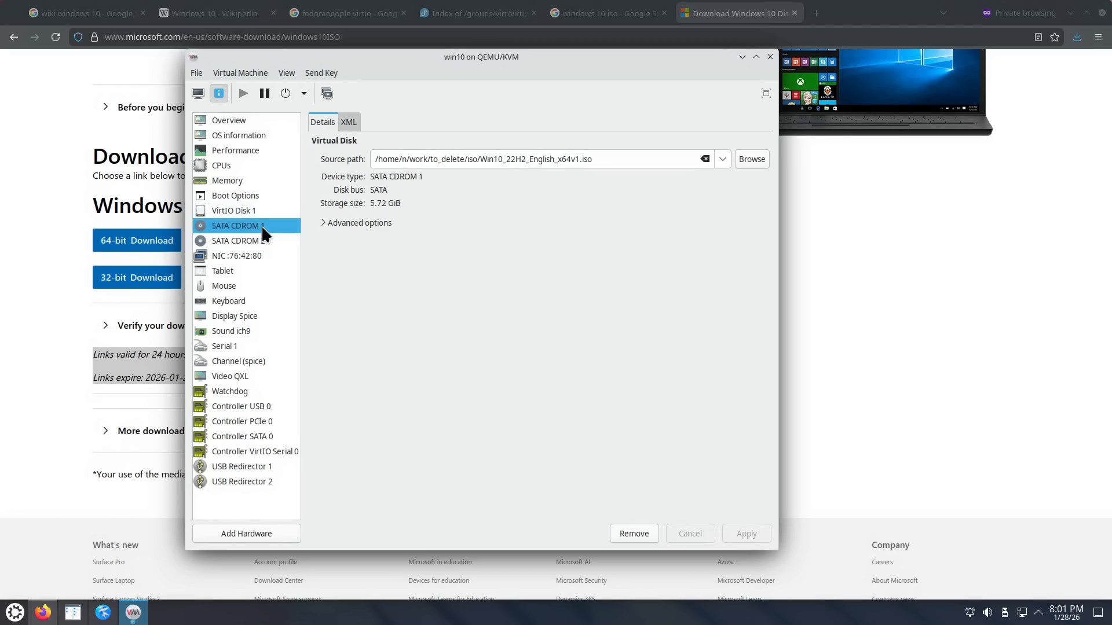
left_click(198, 93)
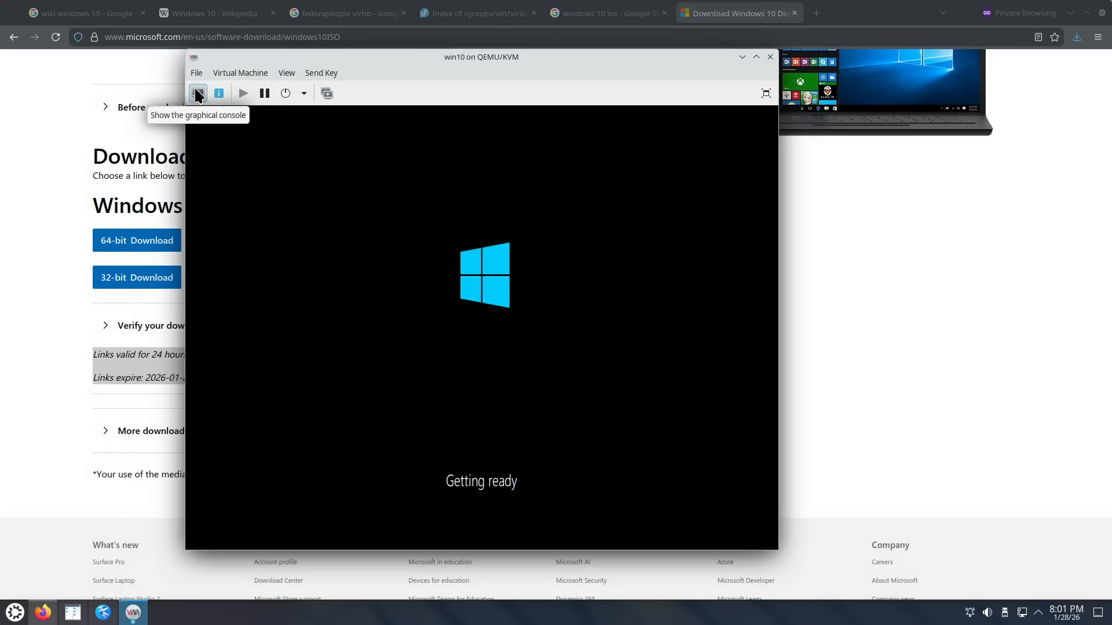
left_click(219, 93)
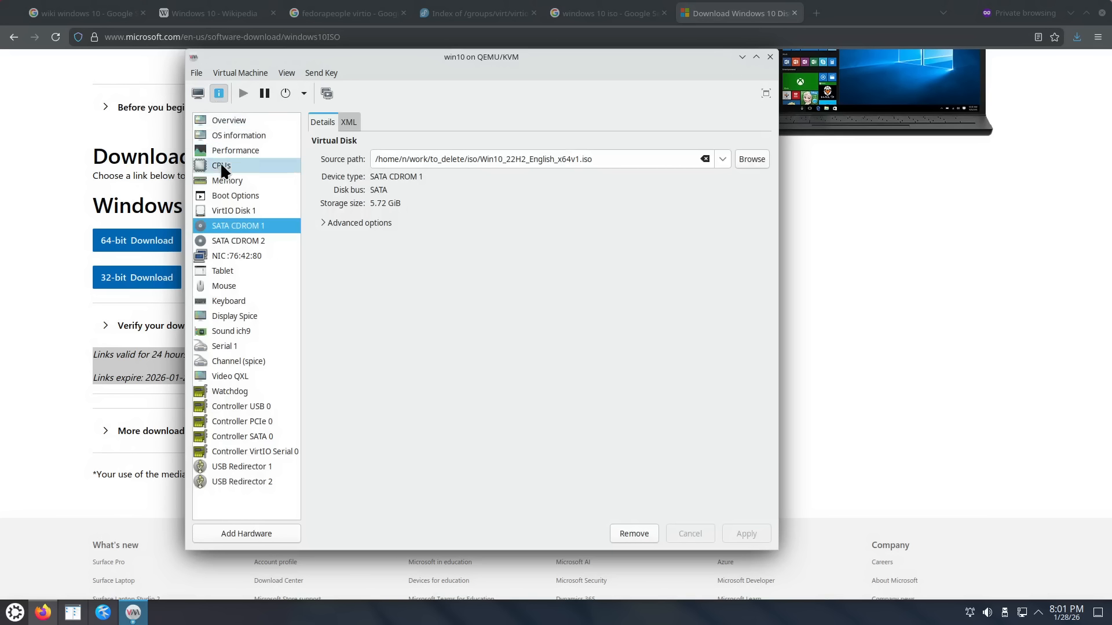
left_click(236, 197)
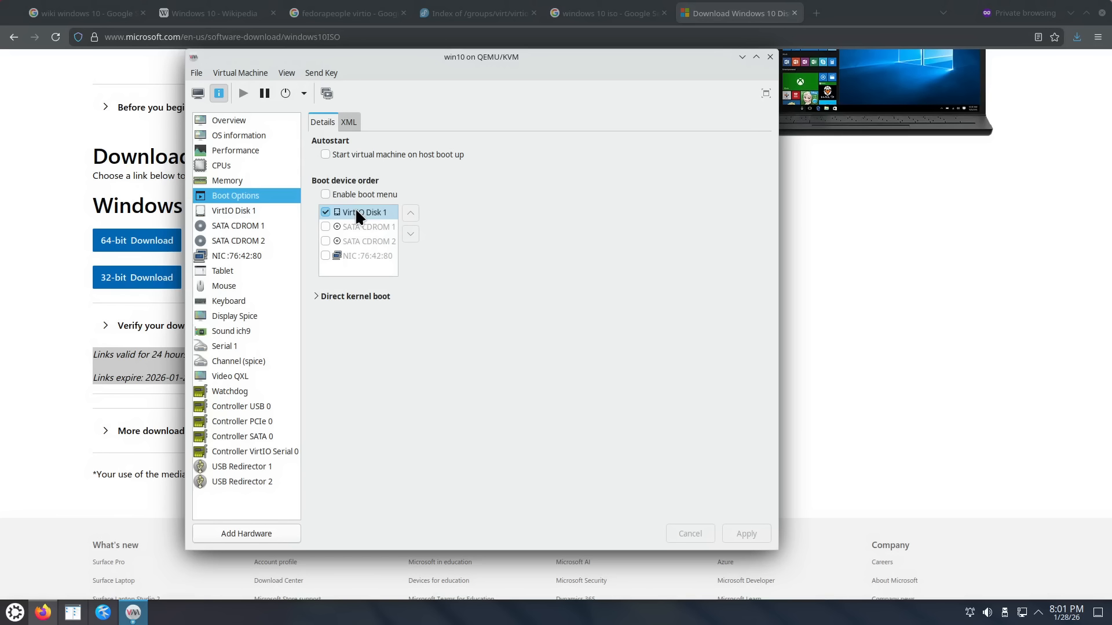
Step: Keep United States as region and US as keyboard, skipping a second layout
left_click(197, 93)
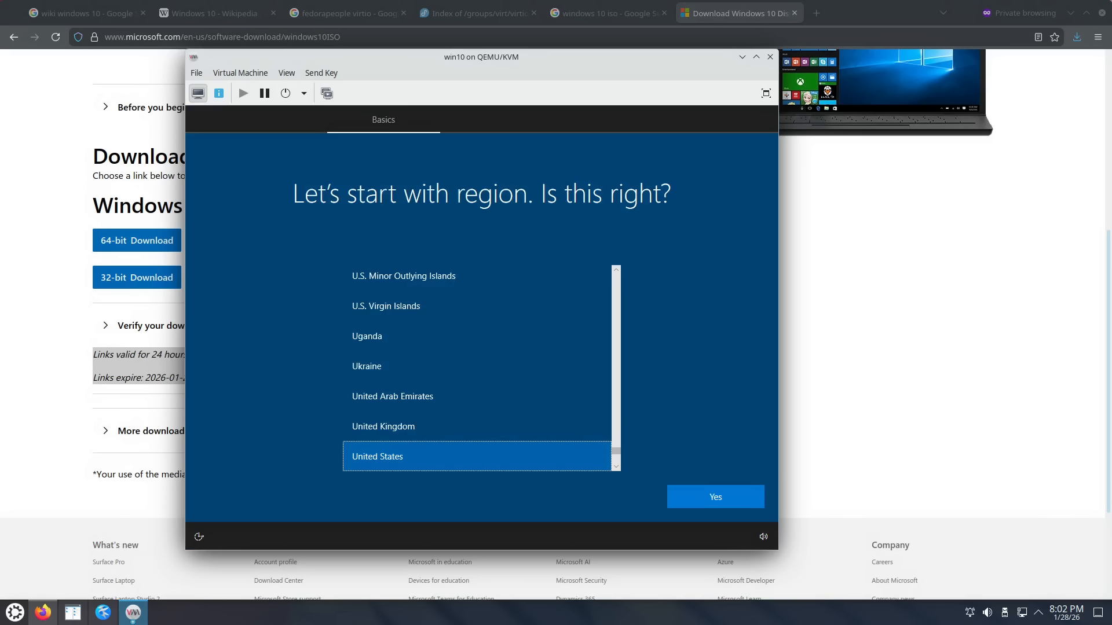
left_click(722, 493)
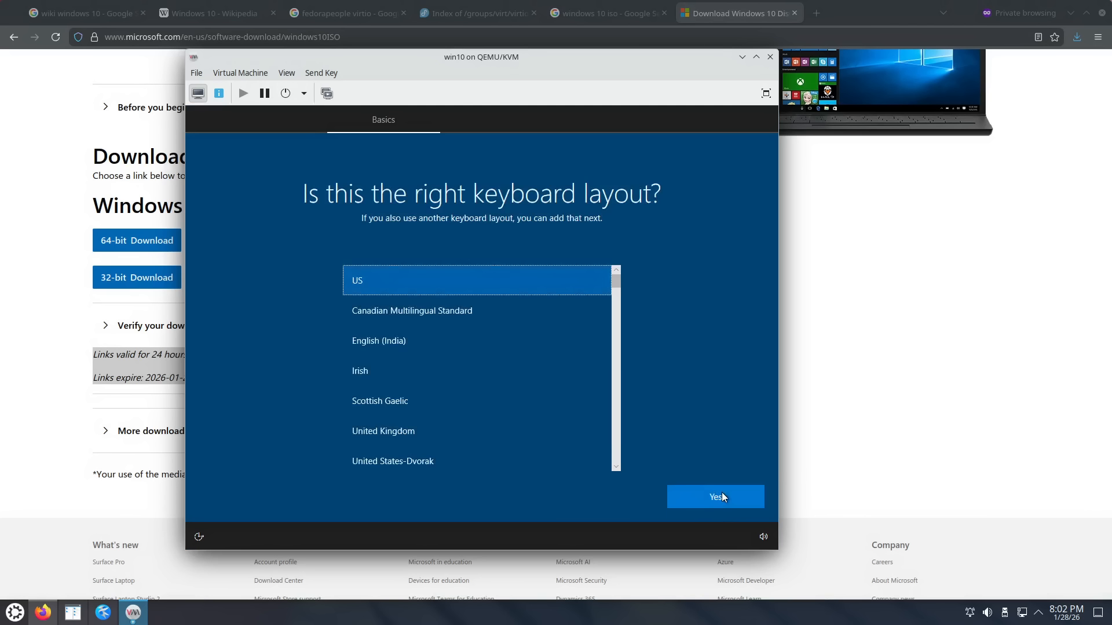
left_click(722, 493)
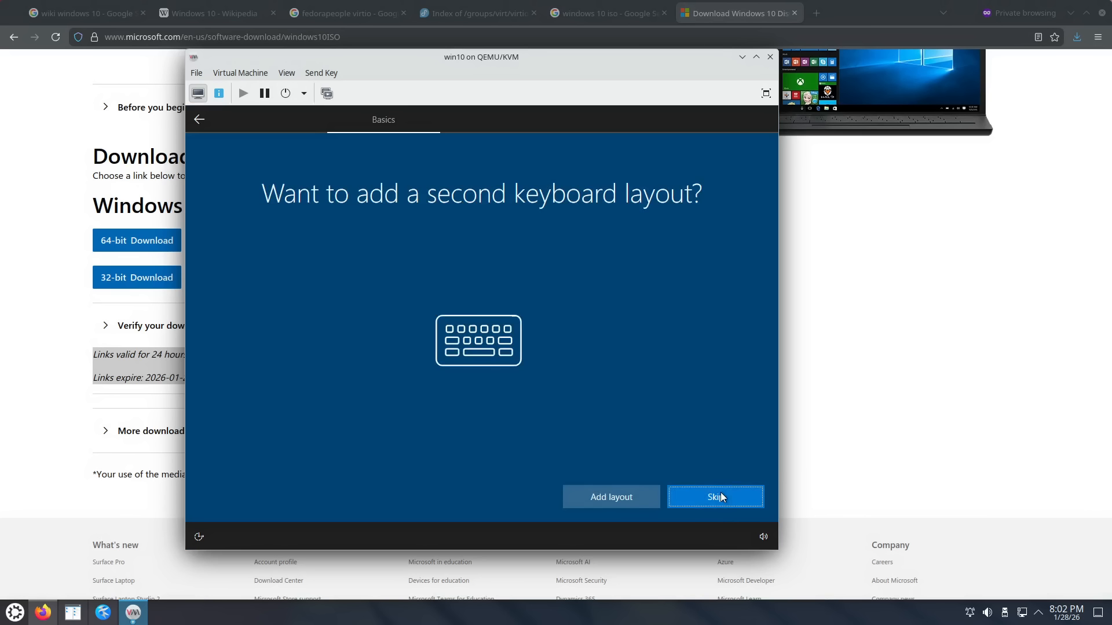
left_click(710, 495)
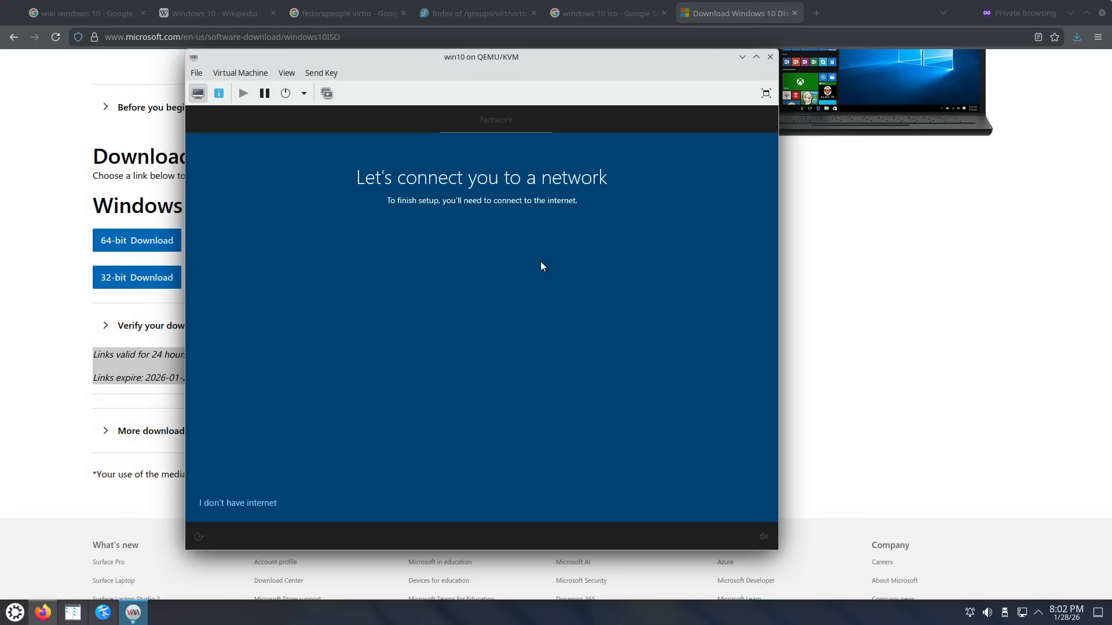
Step: Choose the limited offline setup and create local account 'admin' with a password
left_click(240, 504)
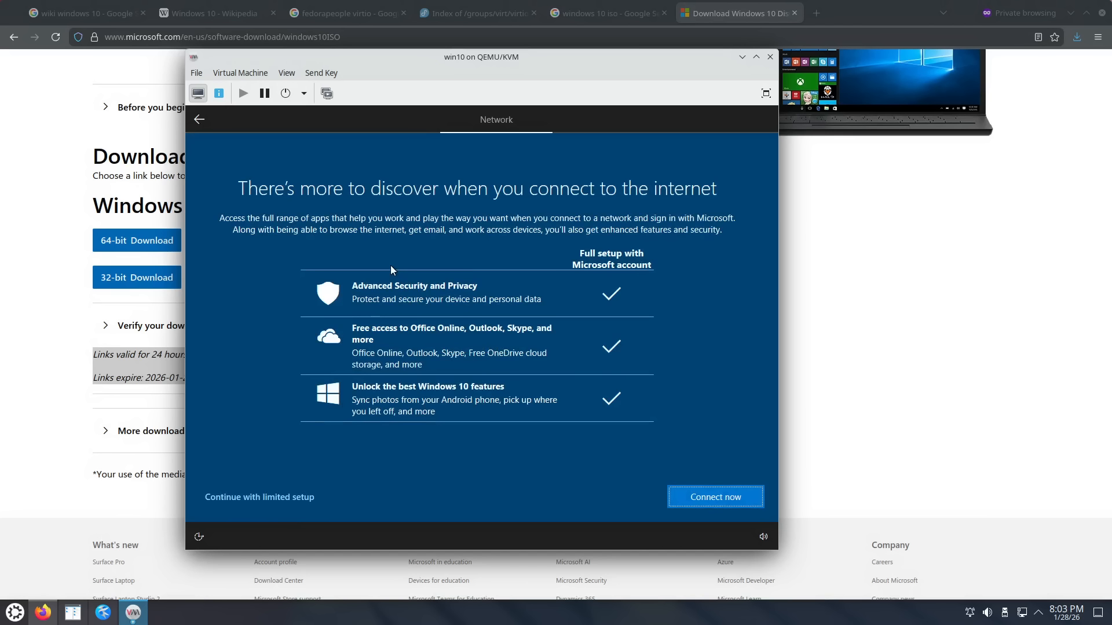
left_click(283, 498)
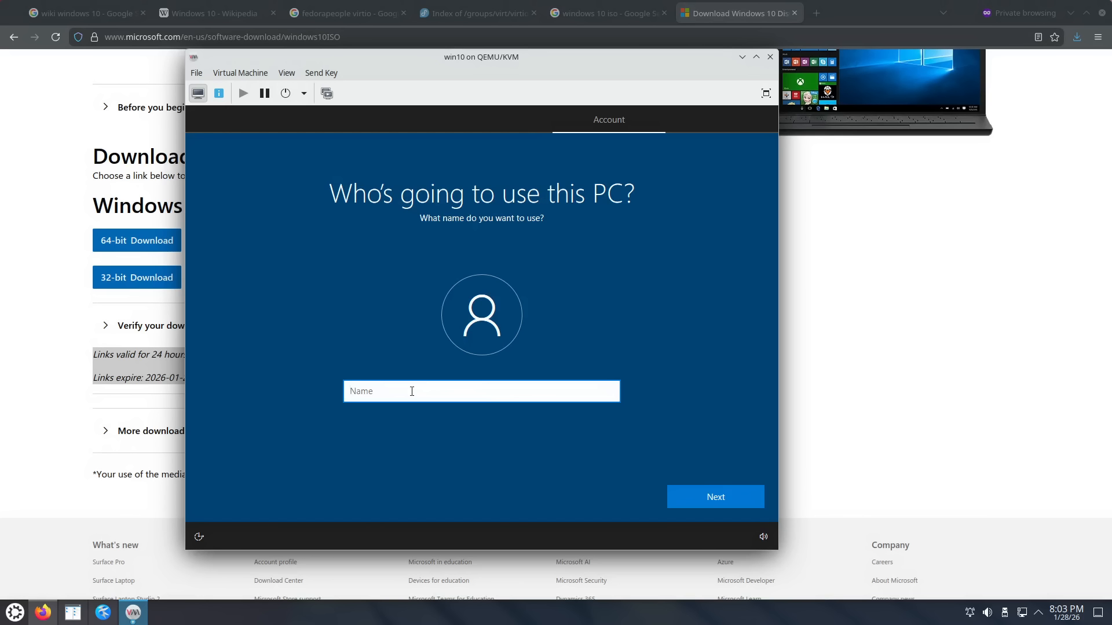
type("admin")
left_click(708, 497)
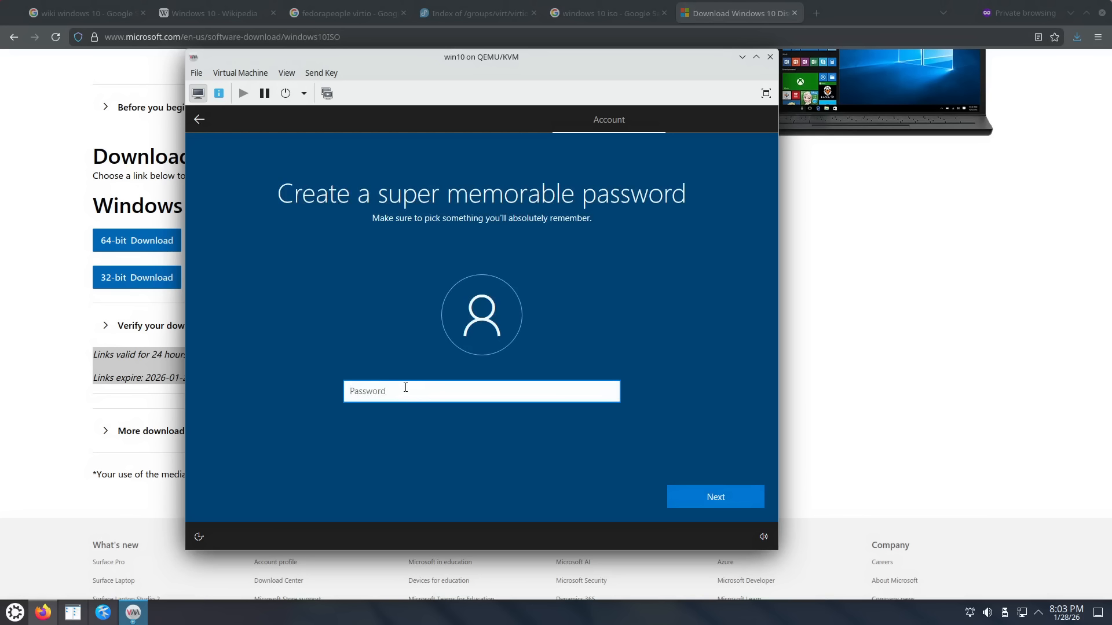
left_click(708, 501)
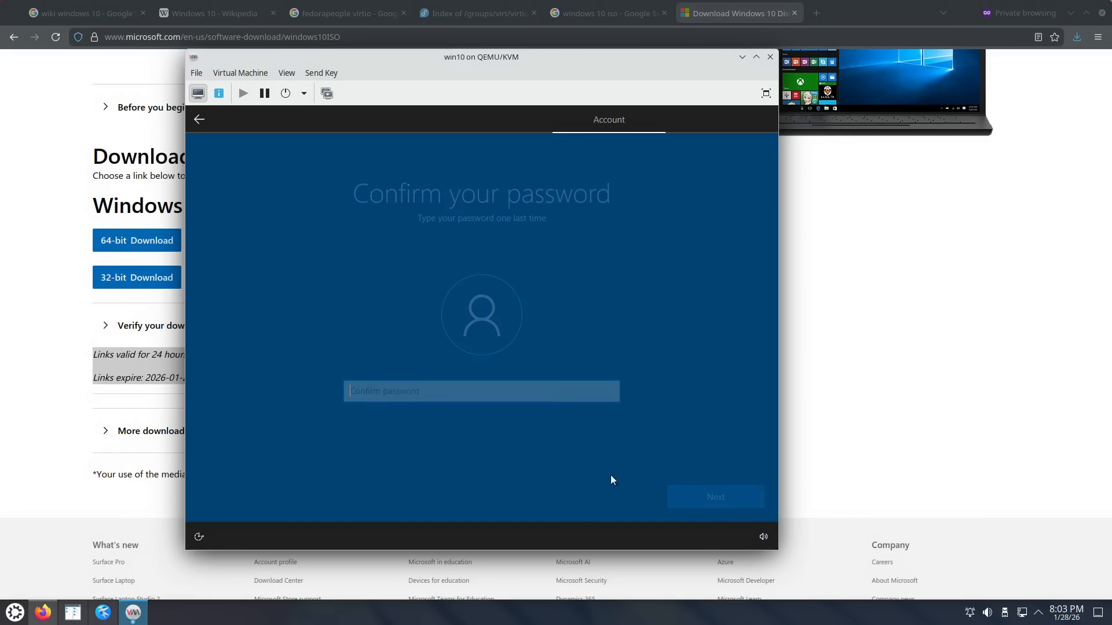
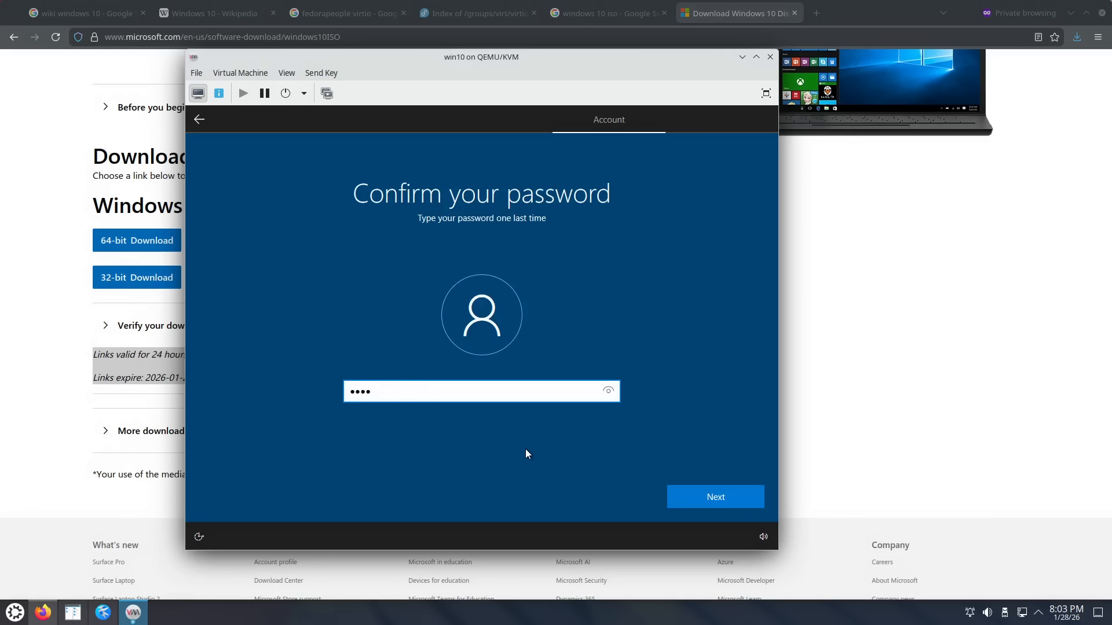
left_click(724, 488)
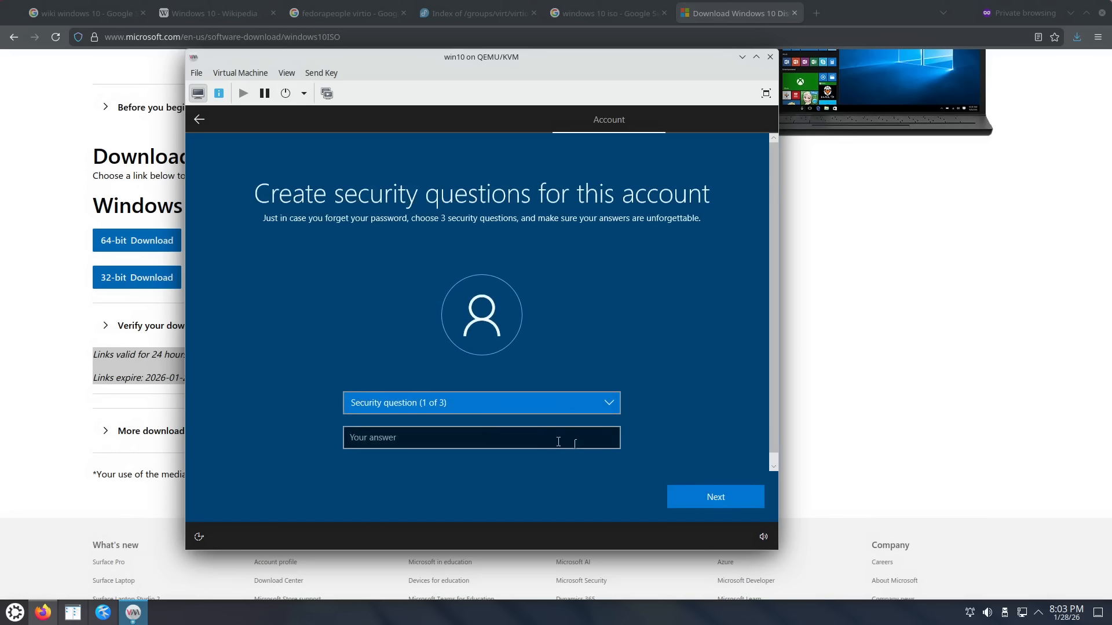
Step: Pick and answer the birth-city and parents-met-city security questions
left_click(387, 404)
left_click(405, 427)
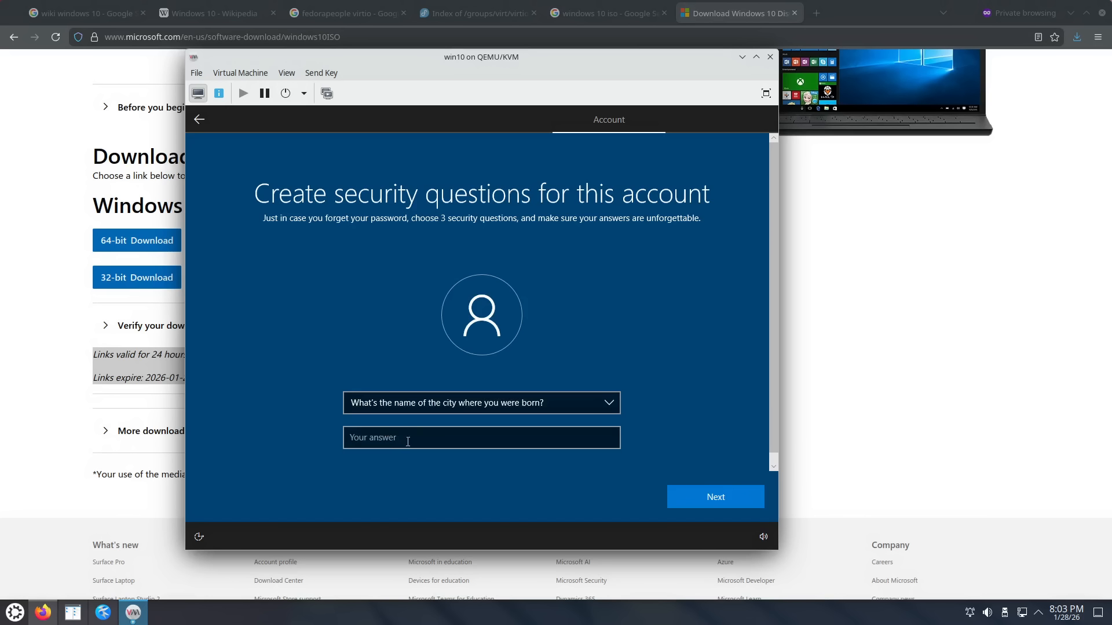
left_click(409, 440)
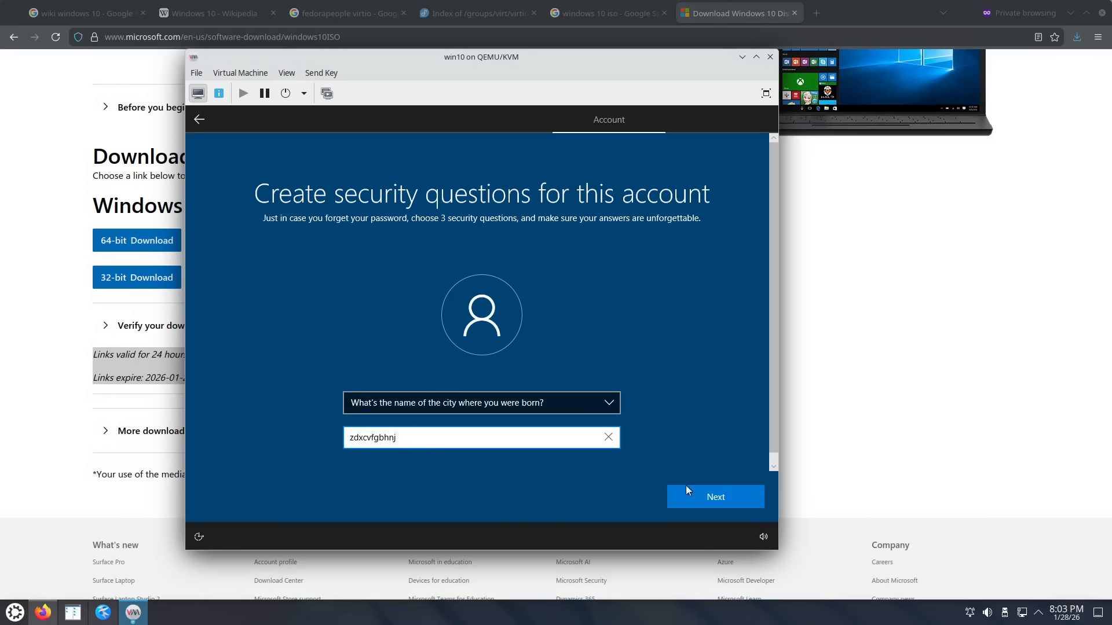
left_click(714, 494)
left_click(441, 407)
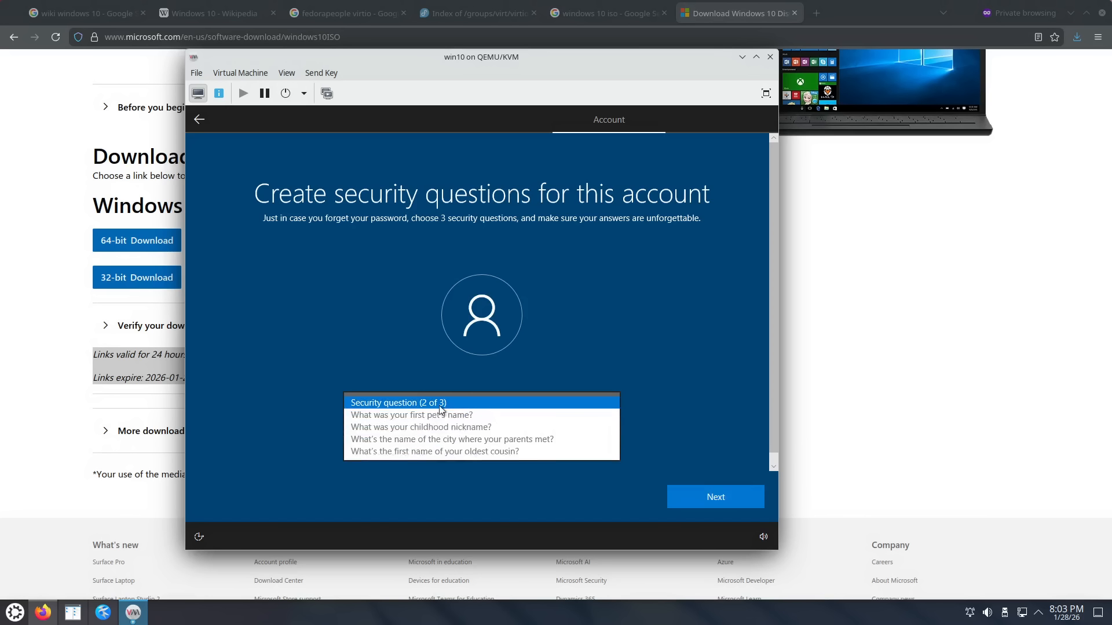
left_click(421, 438)
left_click(420, 440)
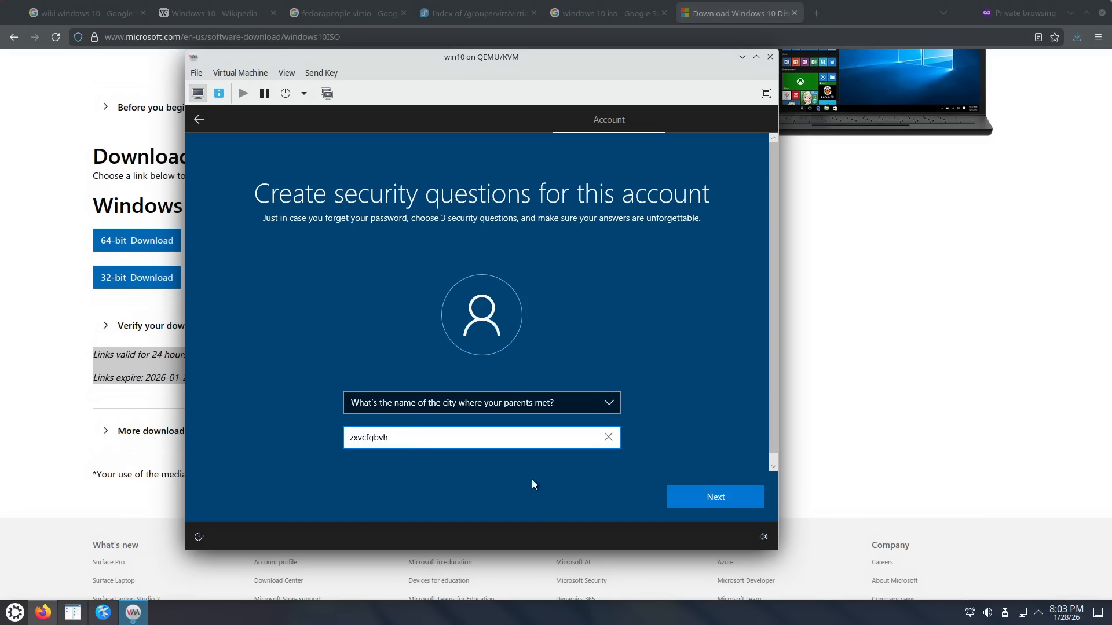
left_click(715, 502)
Step: Pick and answer the oldest-cousin security question to finish the questions
left_click(488, 408)
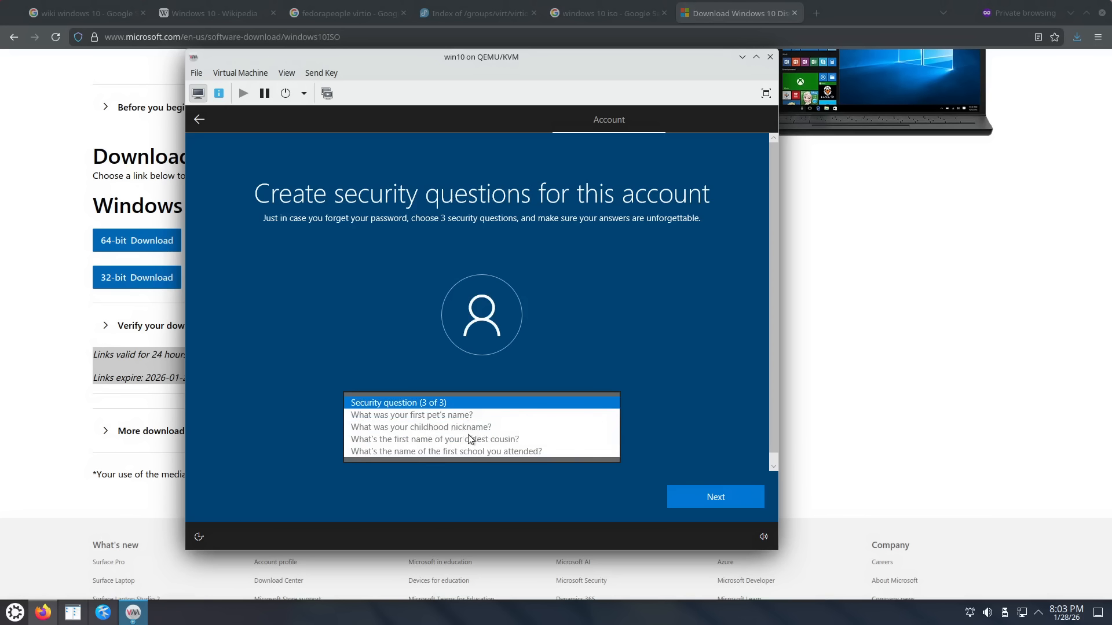
left_click(470, 440)
left_click(460, 439)
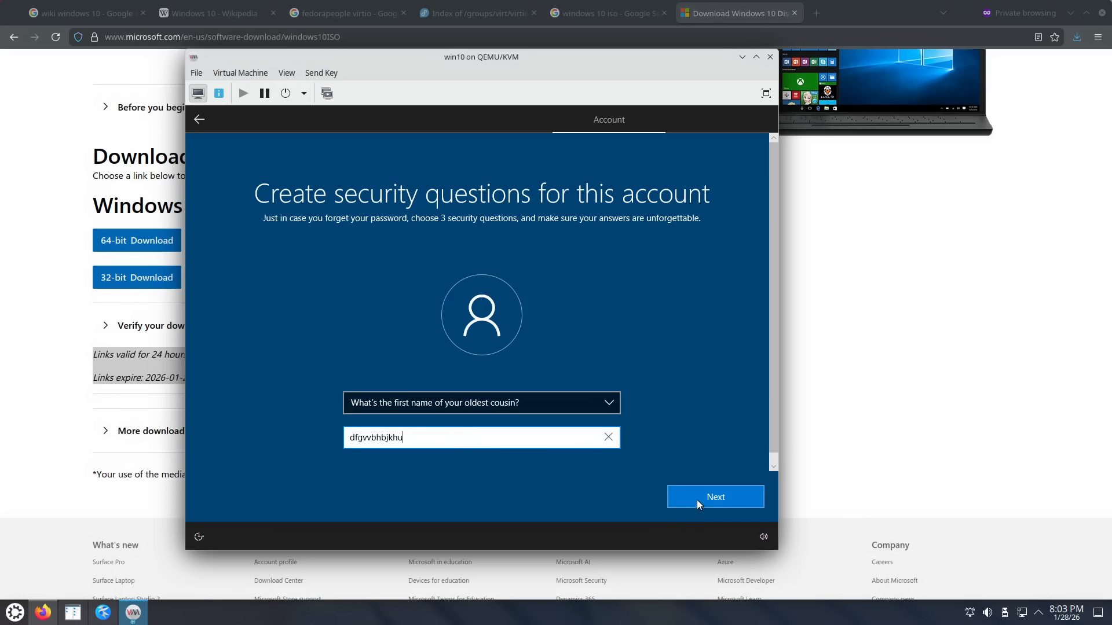
left_click(697, 499)
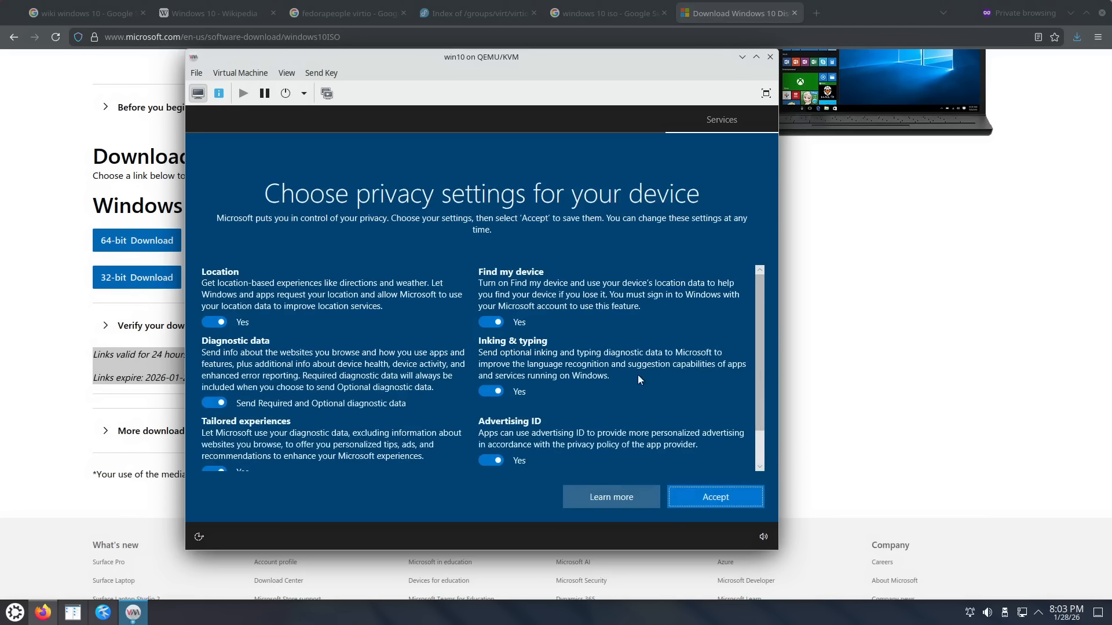
Step: Turn off Location, full diagnostics, Find my device, inking, advertising ID and tailored experiences; decline Cortana
left_click(211, 324)
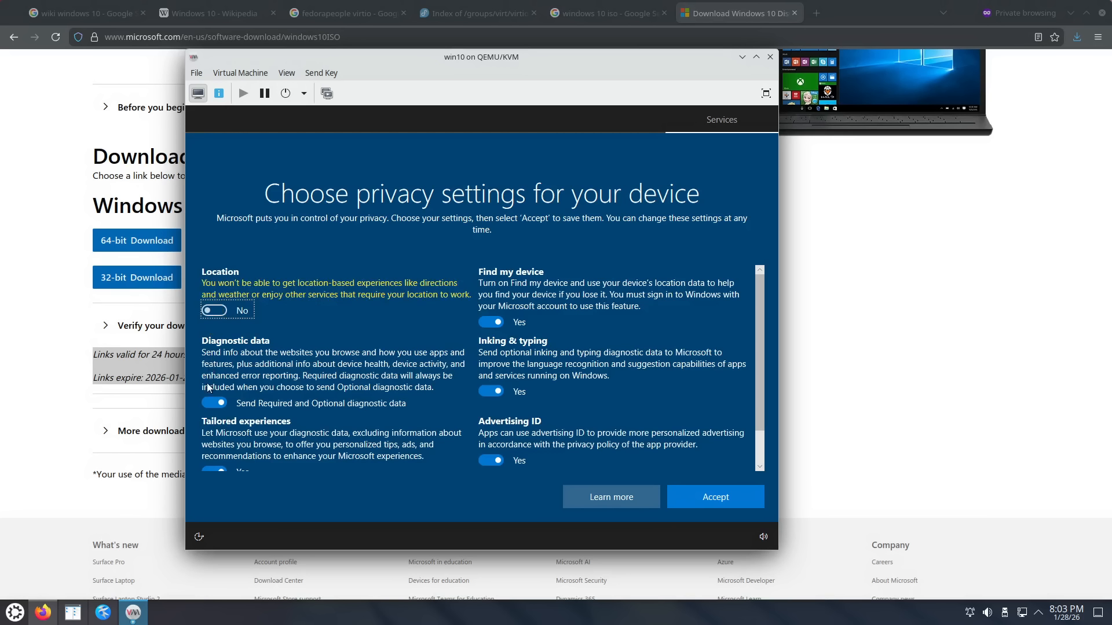
left_click(212, 403)
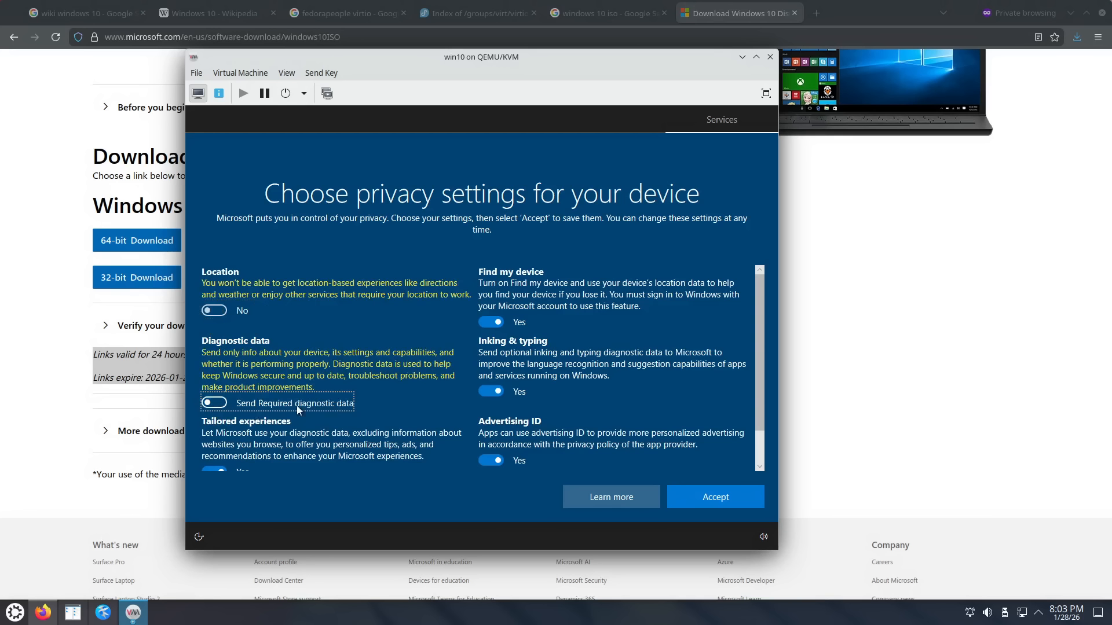
left_click(487, 325)
left_click(496, 383)
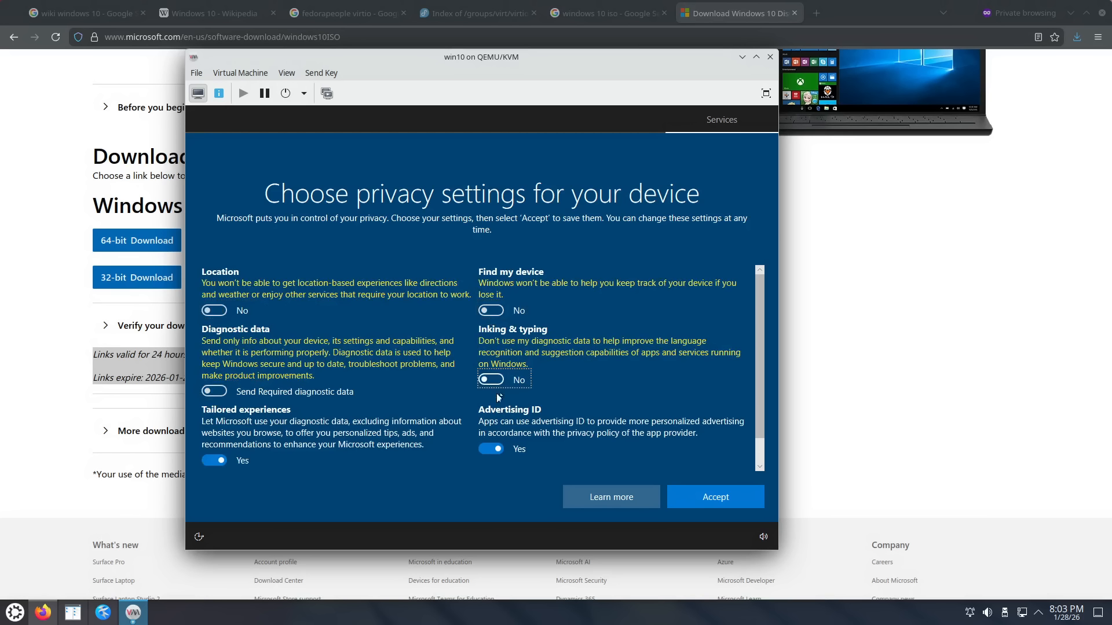
left_click(489, 449)
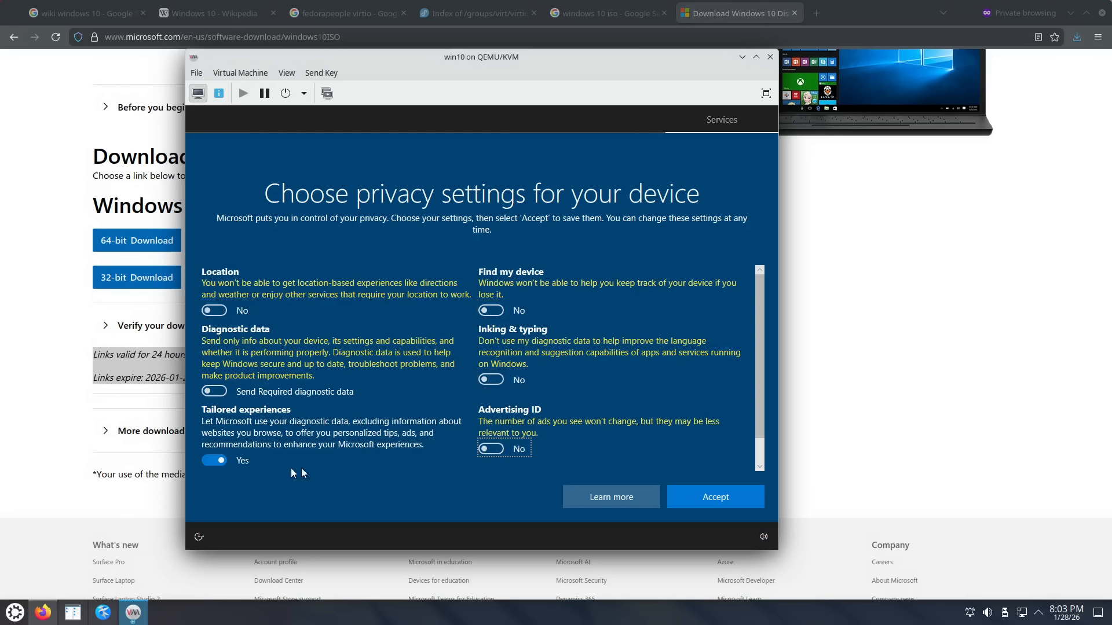
left_click(220, 461)
scroll(540, 416, "down", 1)
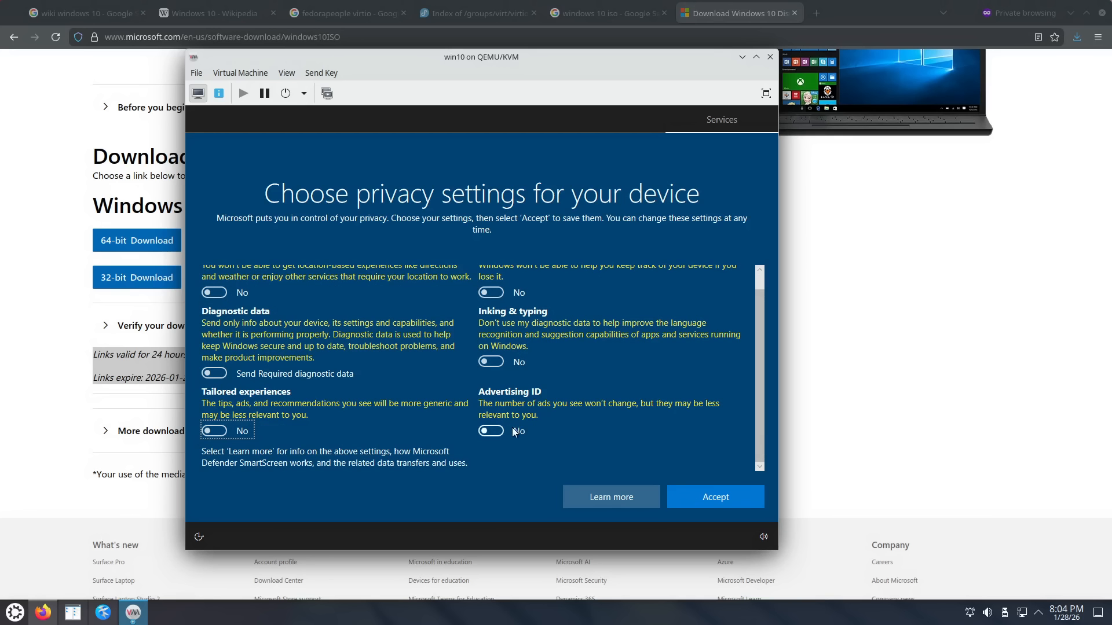
scroll(568, 408, "up", 1)
left_click(710, 502)
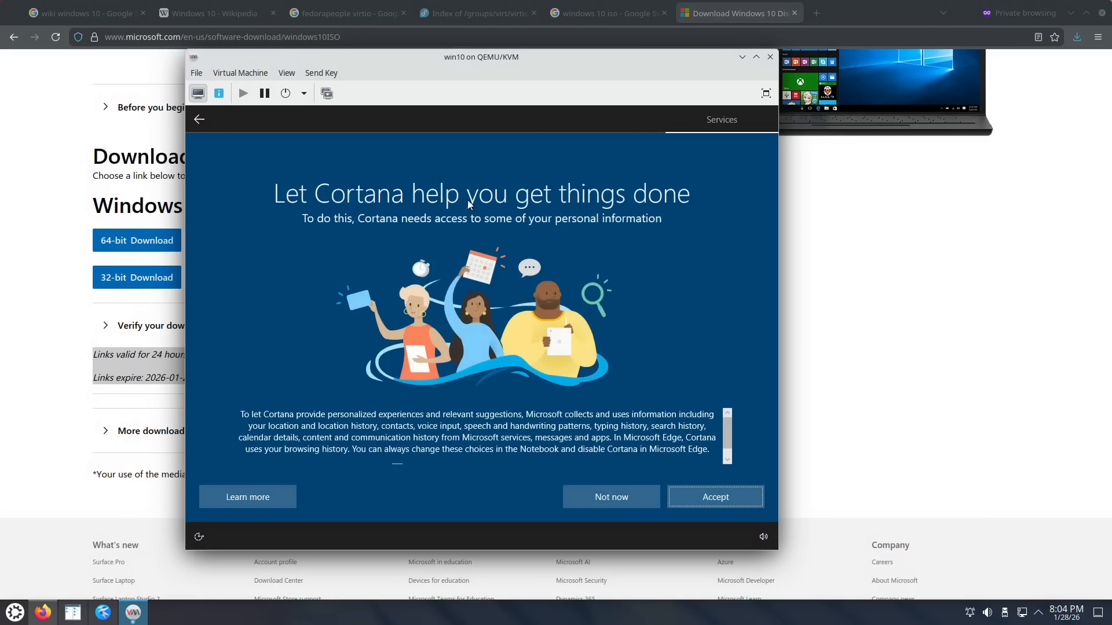
left_click(595, 497)
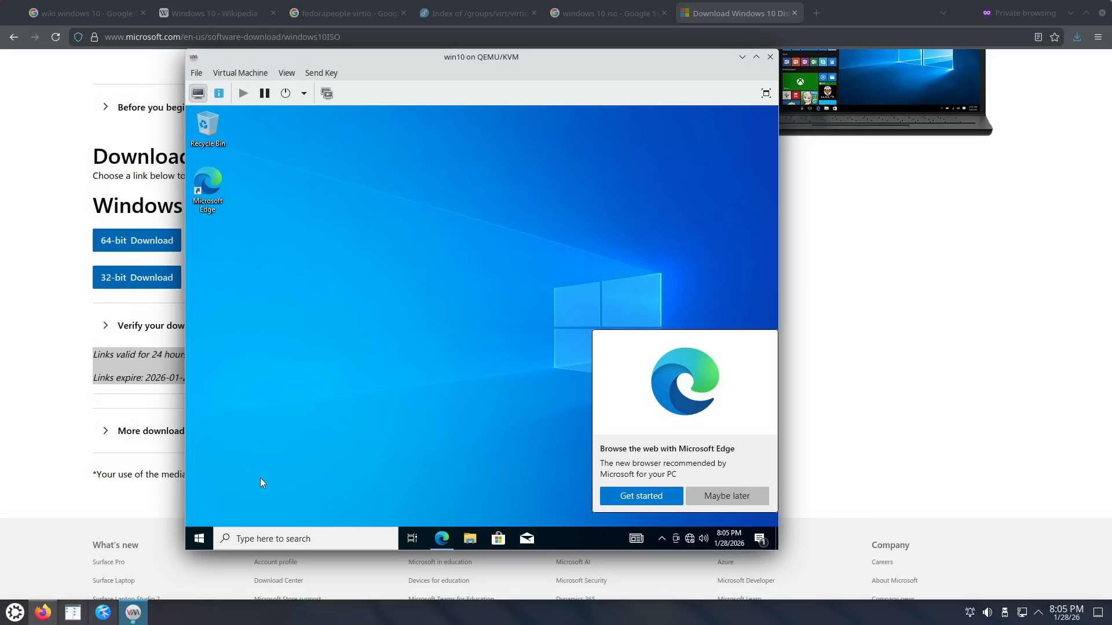
Step: Open Device Manager from the Win+X menu and dismiss the Edge popup
right_click(199, 539)
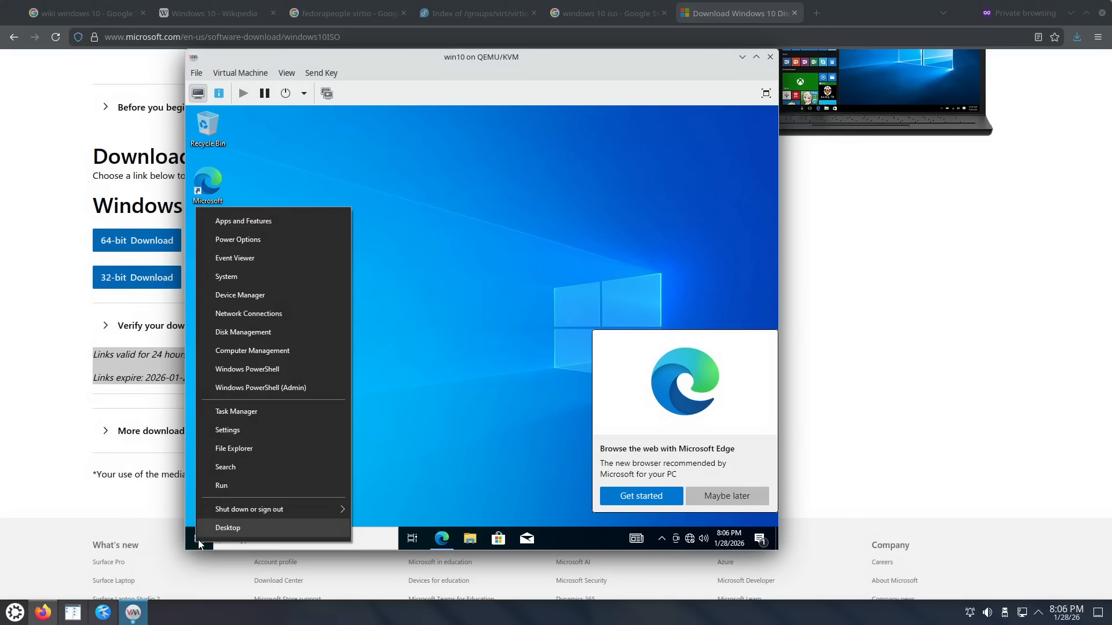
left_click(254, 296)
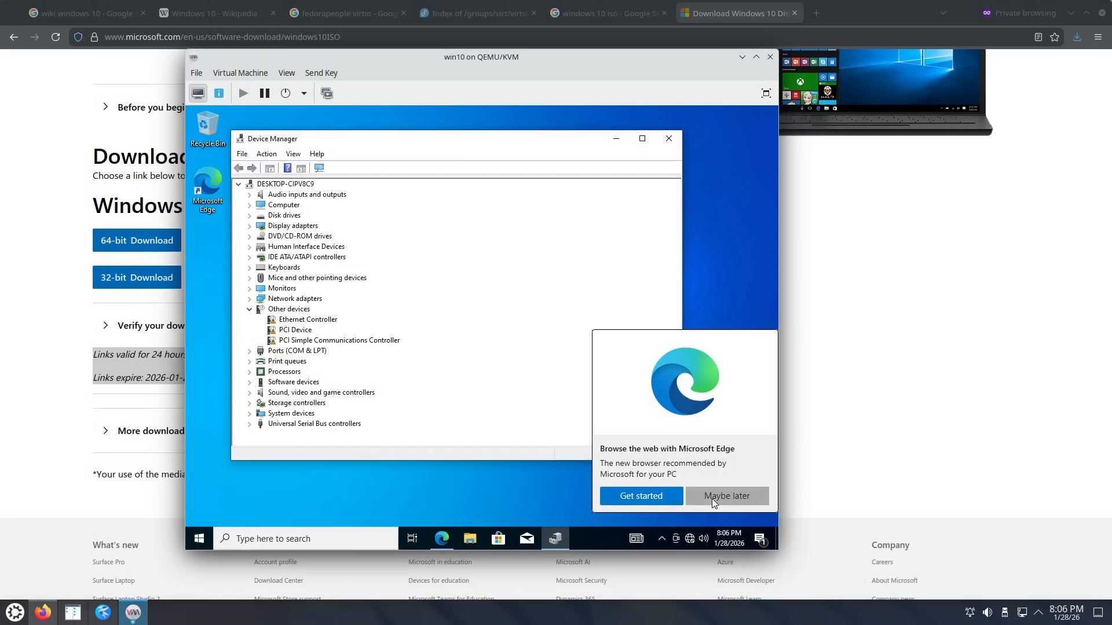
left_click(714, 497)
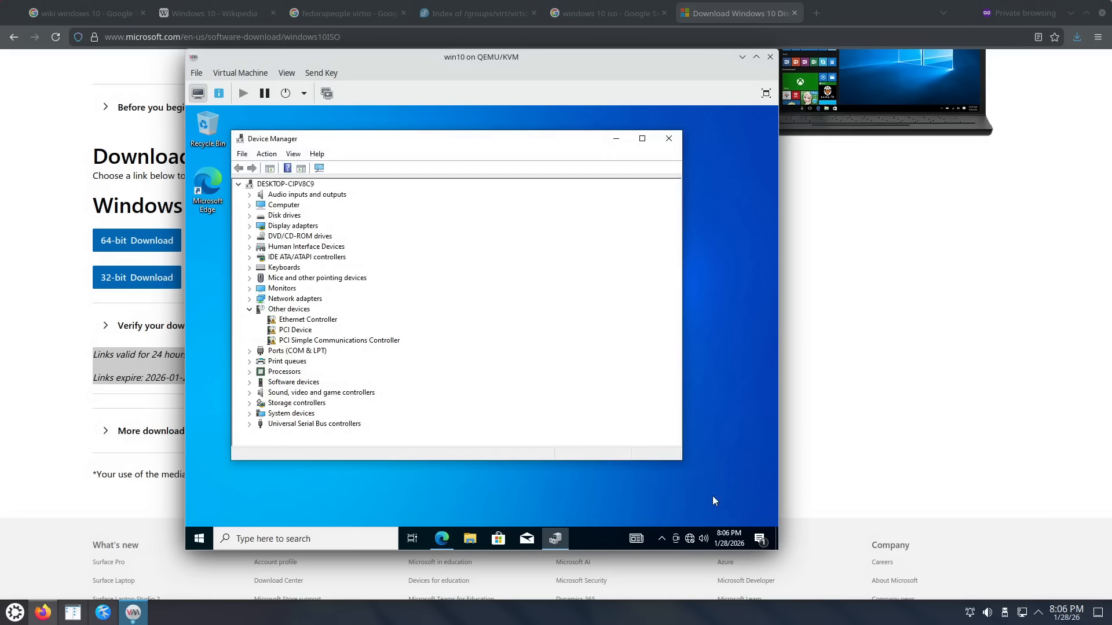
Step: Update the Ethernet Controller's driver from the virtio-win CD drive E:
left_click(305, 321)
right_click(317, 319)
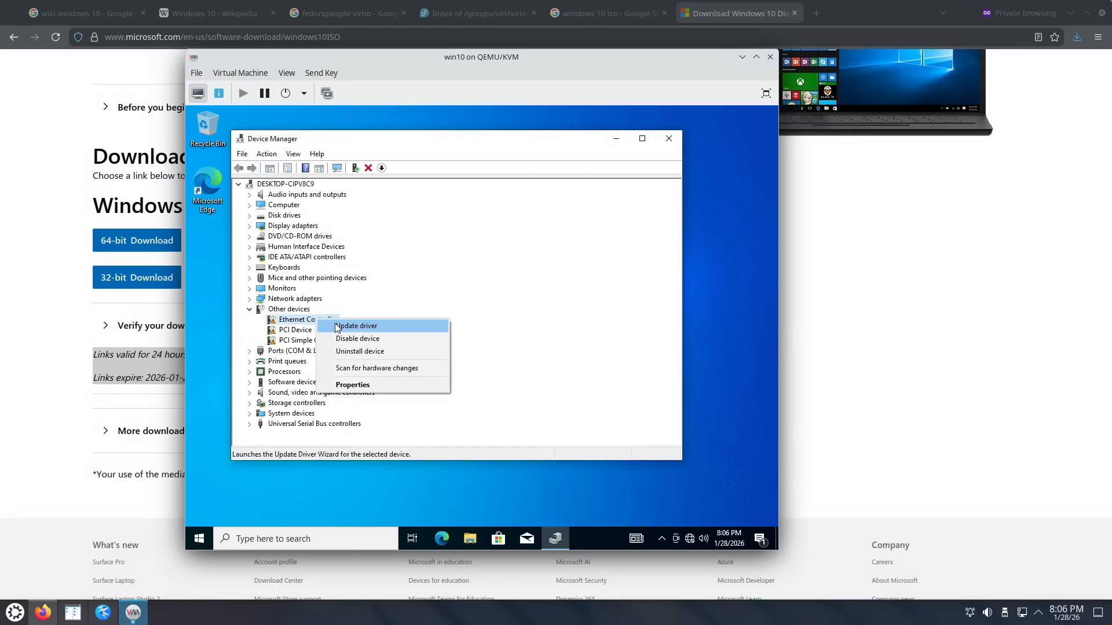
left_click(339, 326)
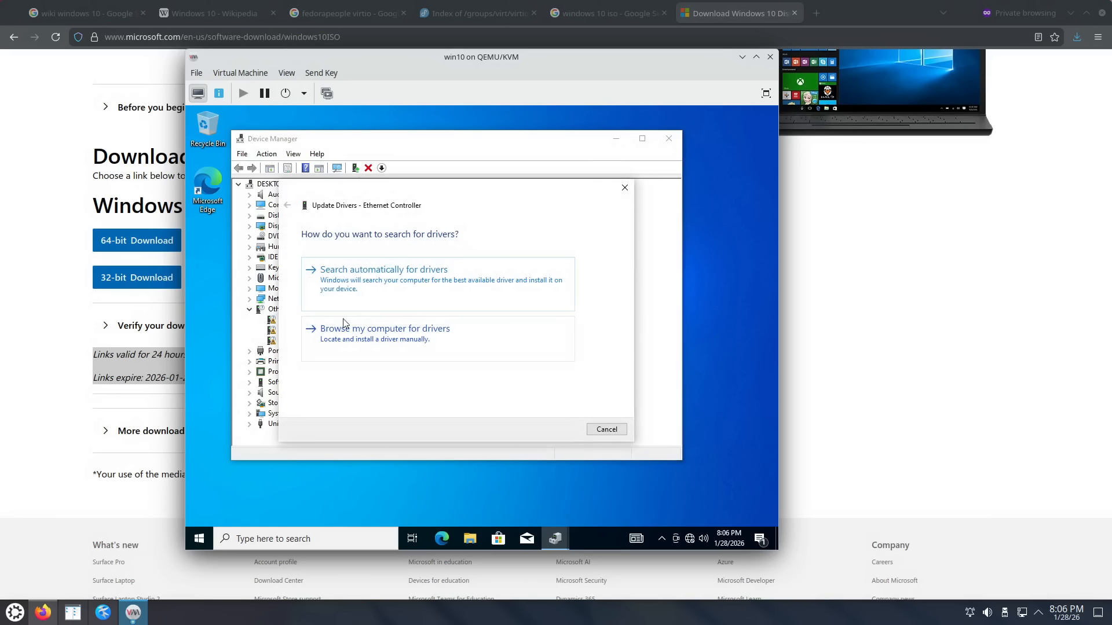
left_click(393, 353)
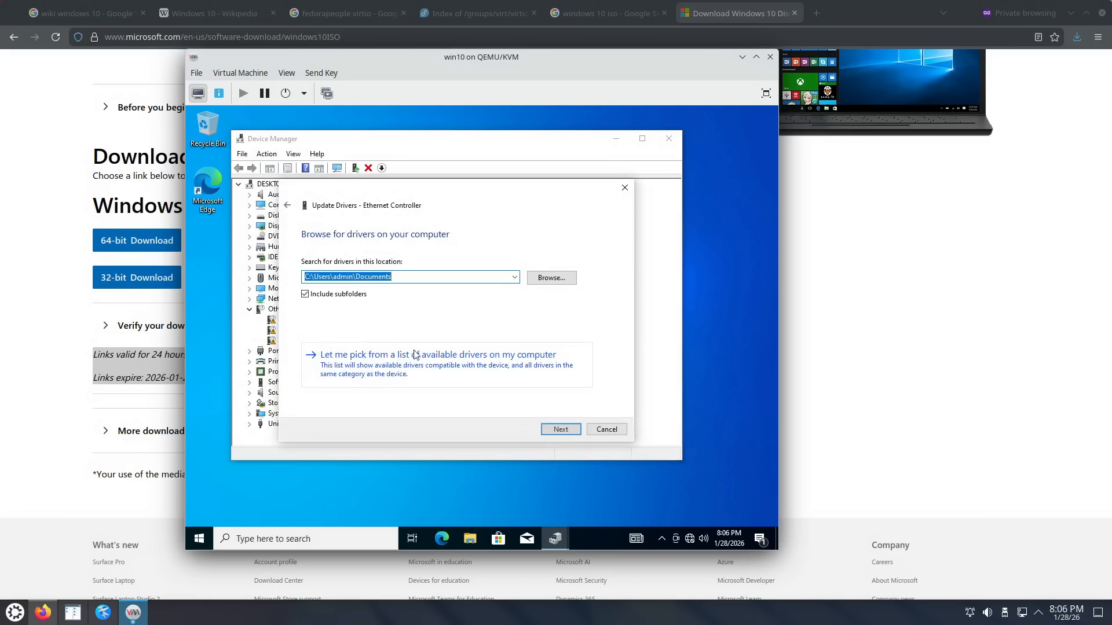
left_click(548, 281)
scroll(438, 333, "down", 3)
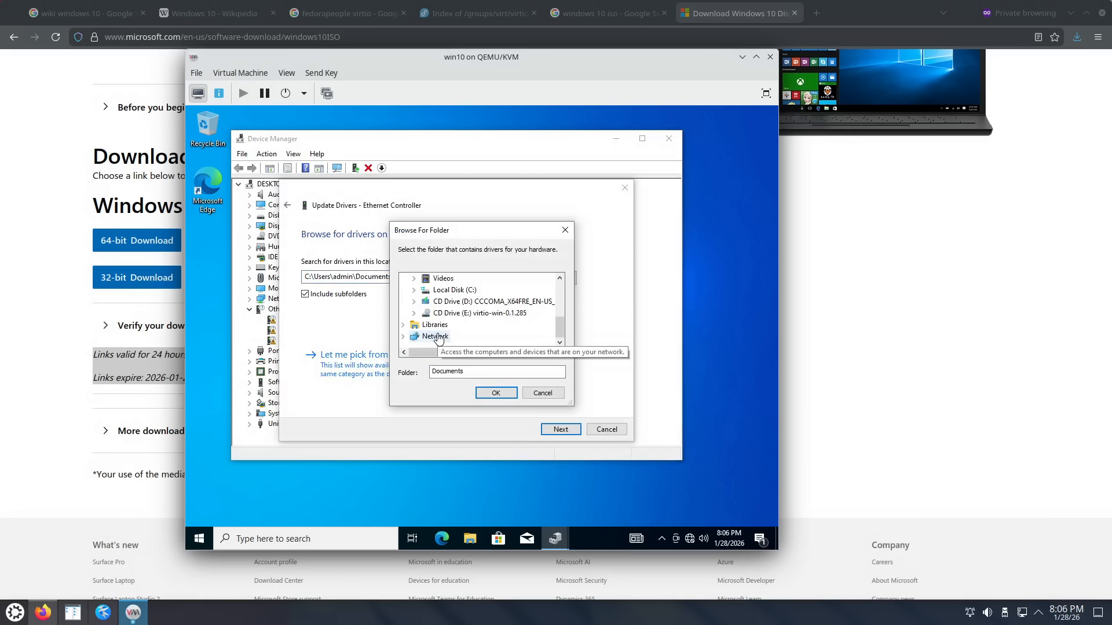
double_click(449, 313)
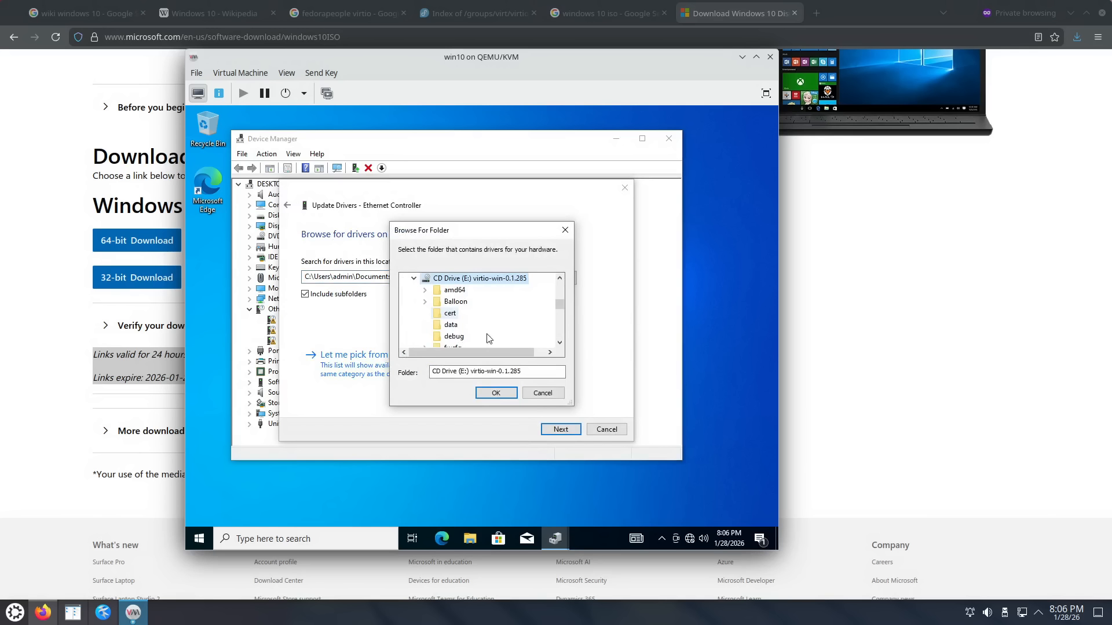
left_click(495, 394)
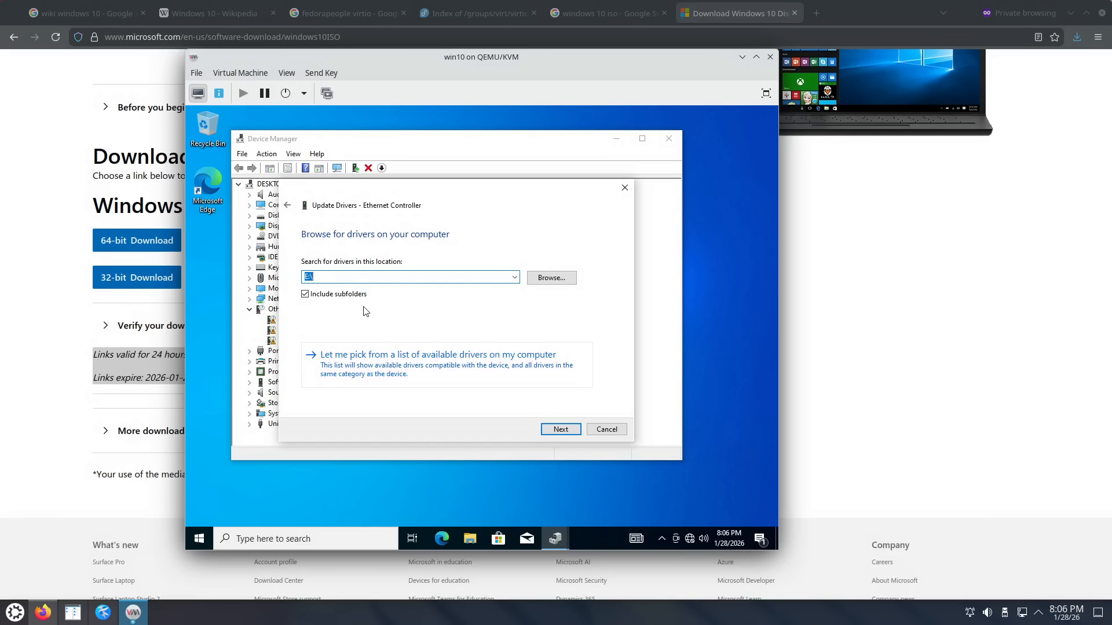
left_click(558, 429)
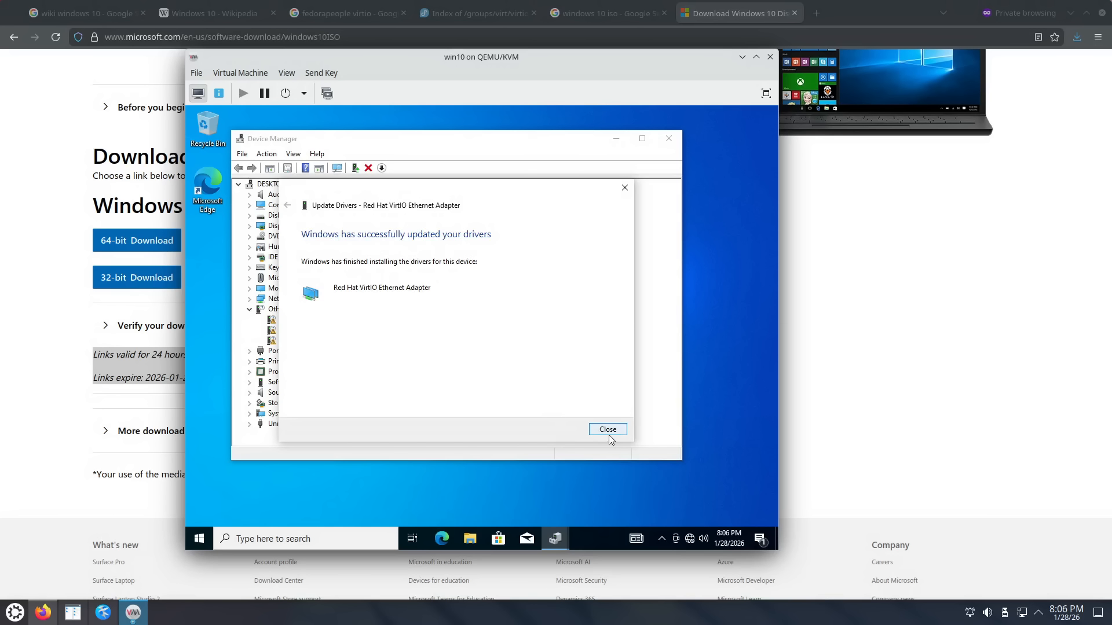
left_click(608, 433)
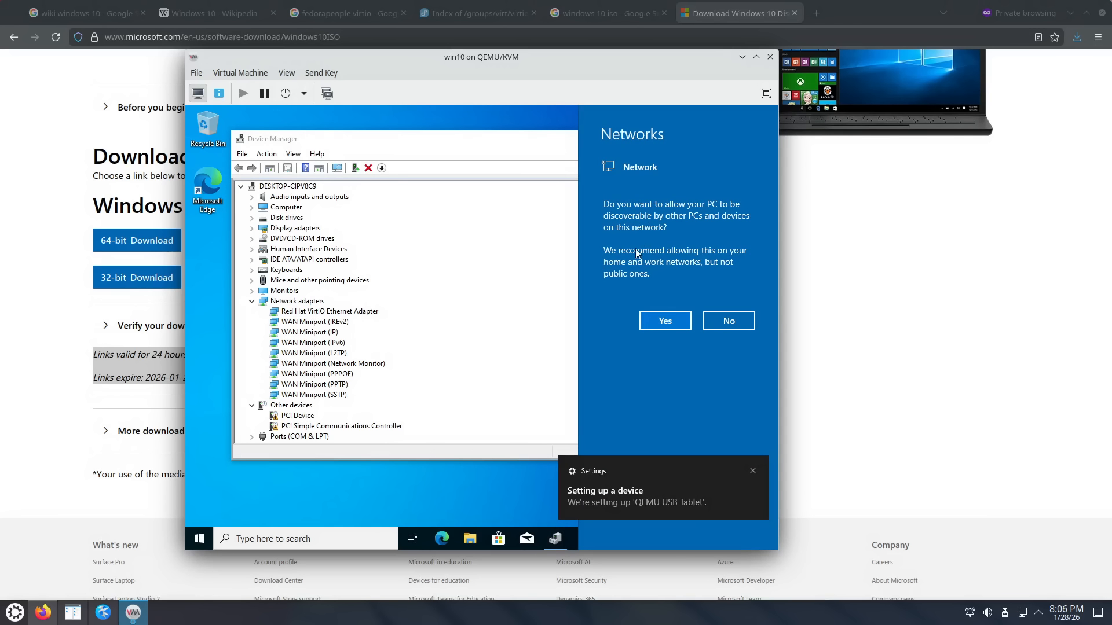
Step: Allow network discovery and install the PCI Device's VirtIO Balloon driver from E:\
left_click(661, 322)
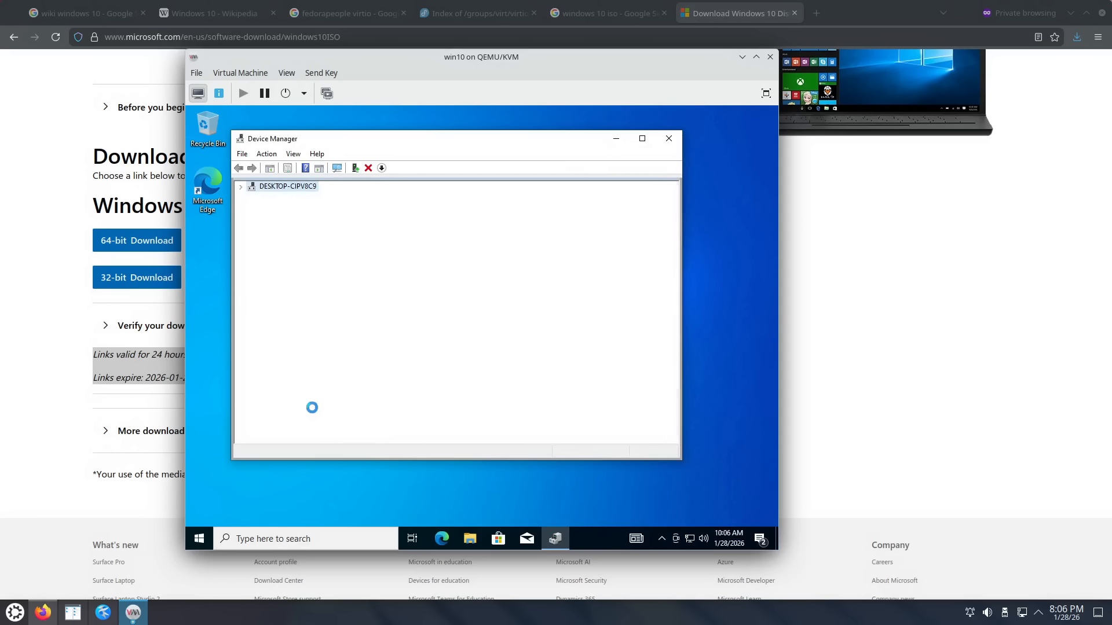
right_click(301, 418)
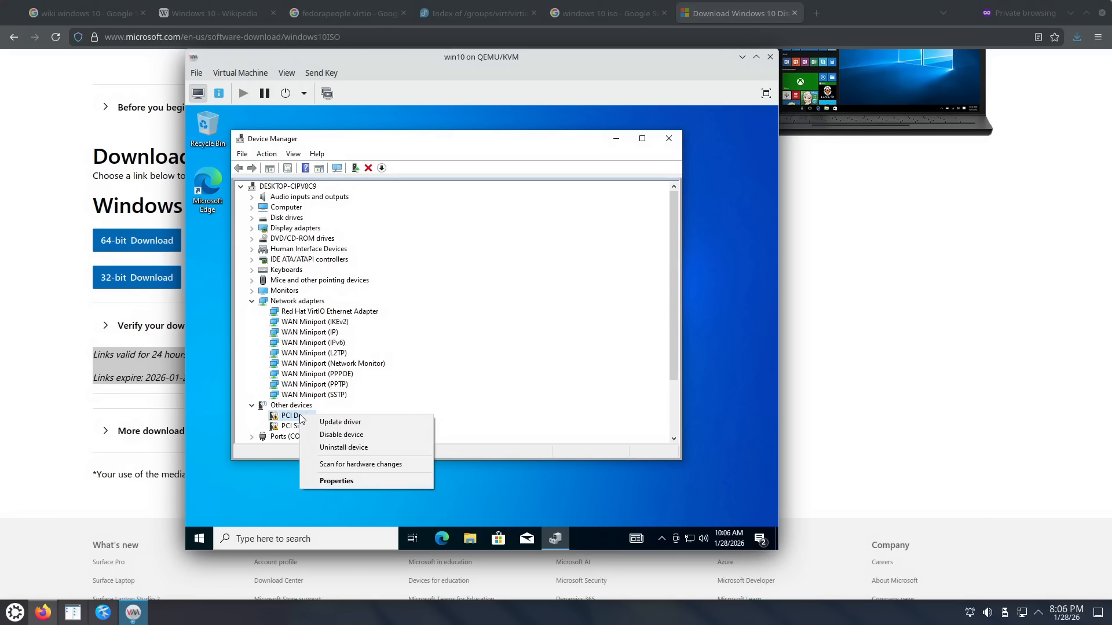
left_click(345, 426)
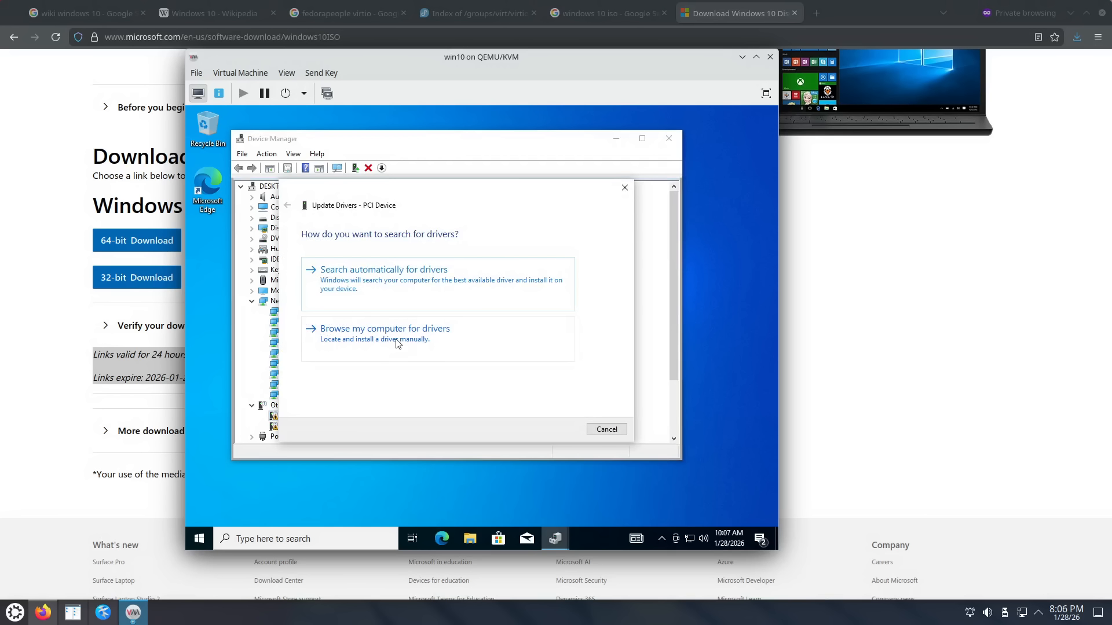
left_click(399, 344)
left_click(562, 432)
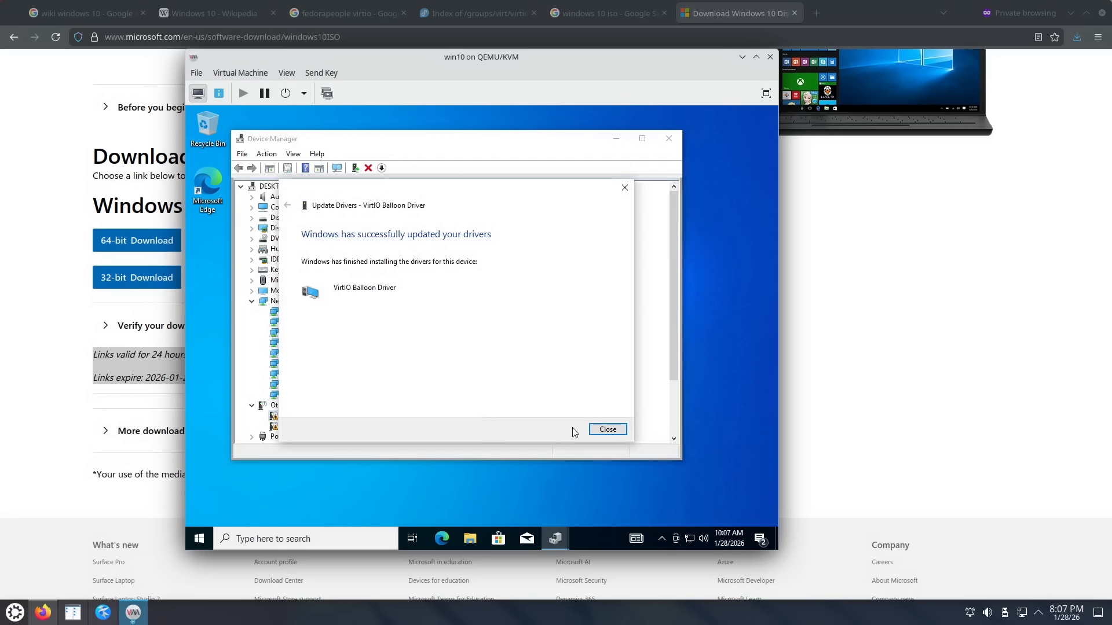
left_click(605, 430)
scroll(354, 420, "down", 1)
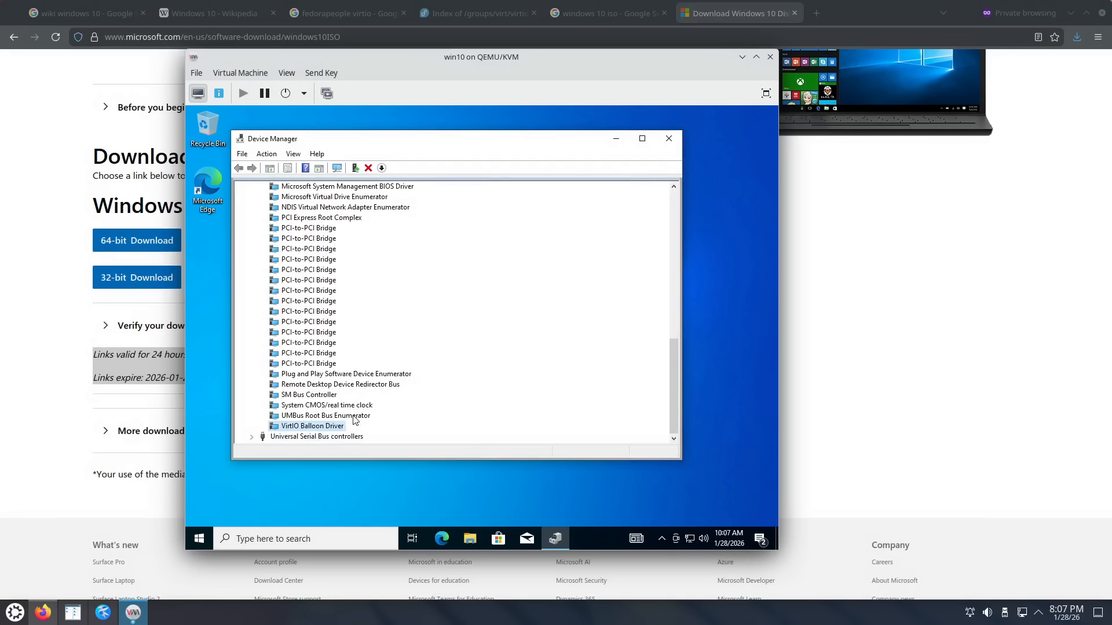
scroll(354, 420, "up", 7)
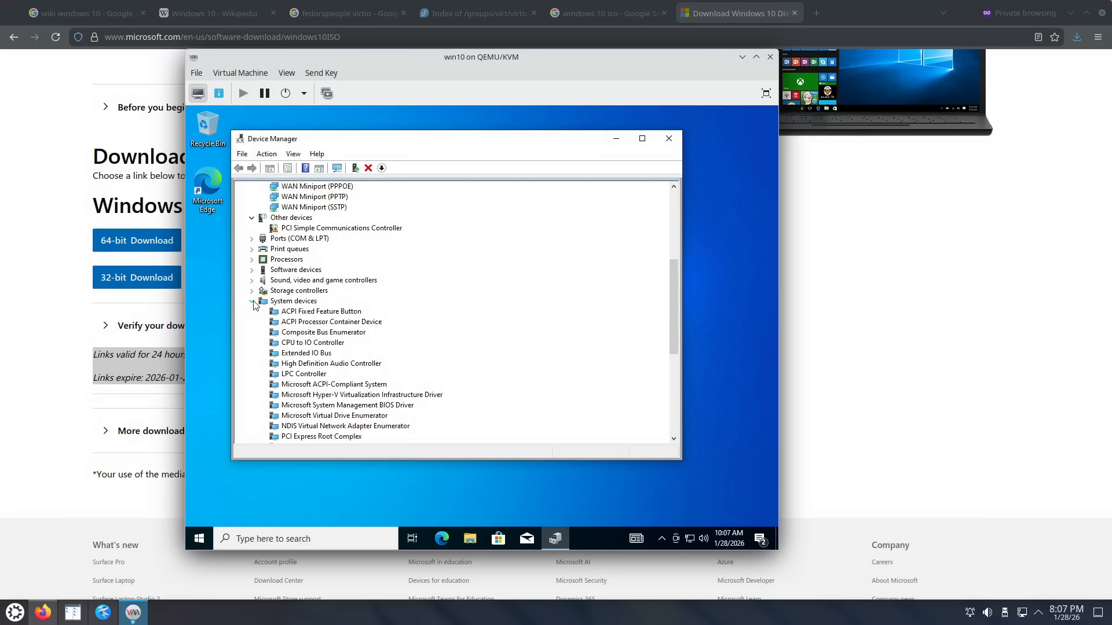
left_click(252, 301)
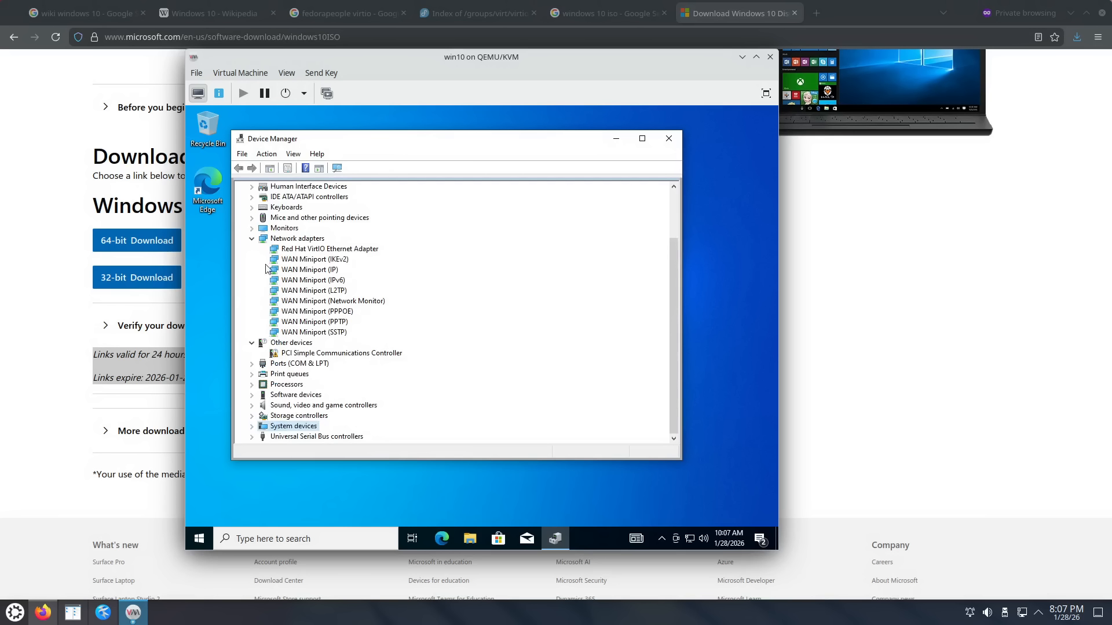
Step: Install the VirtIO Serial driver for PCI Simple Communications Controller and collapse the device groups
right_click(301, 353)
left_click(328, 357)
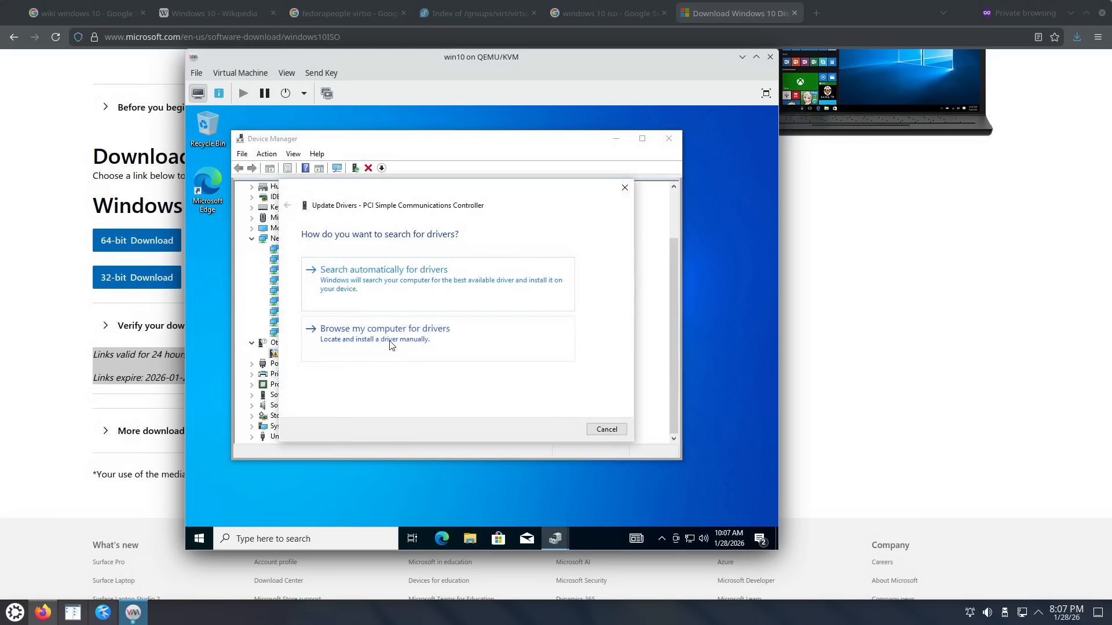
left_click(411, 341)
left_click(554, 429)
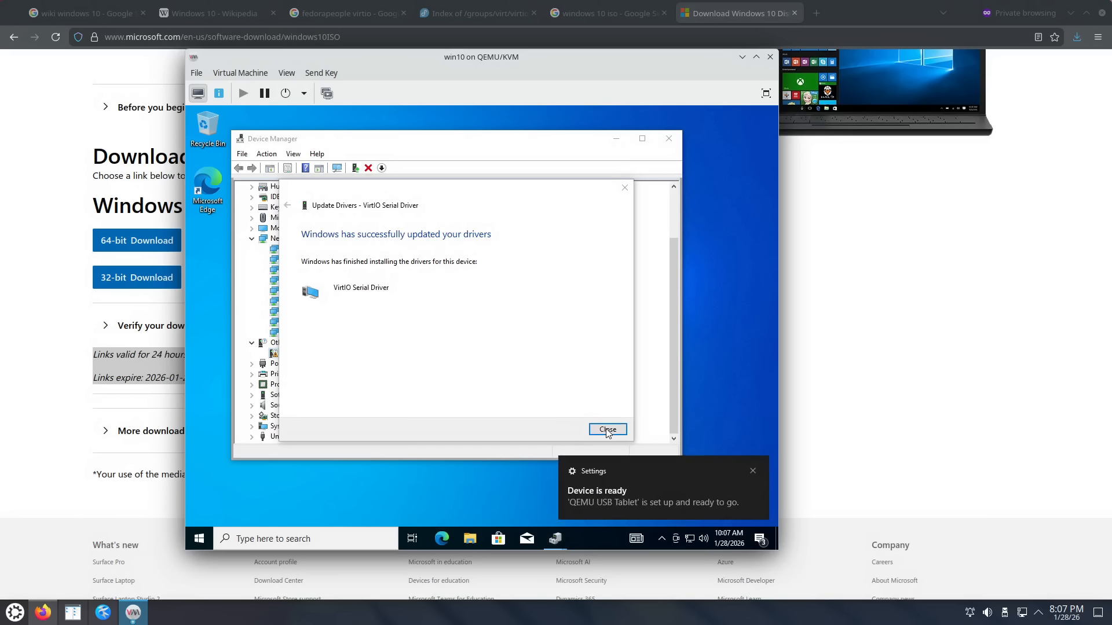
left_click(606, 430)
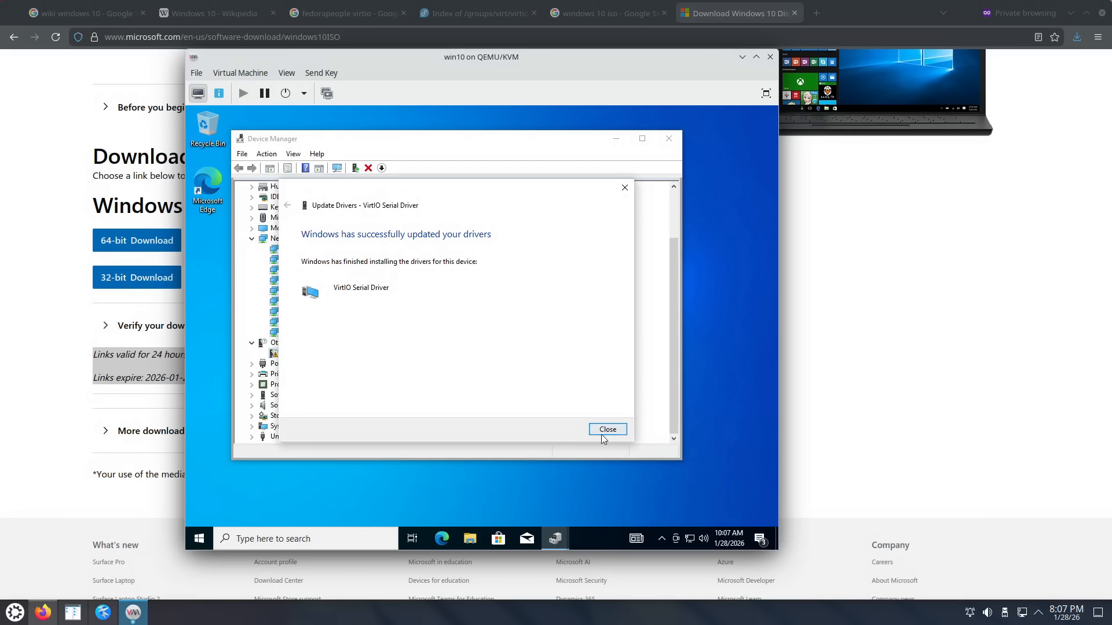
left_click(608, 431)
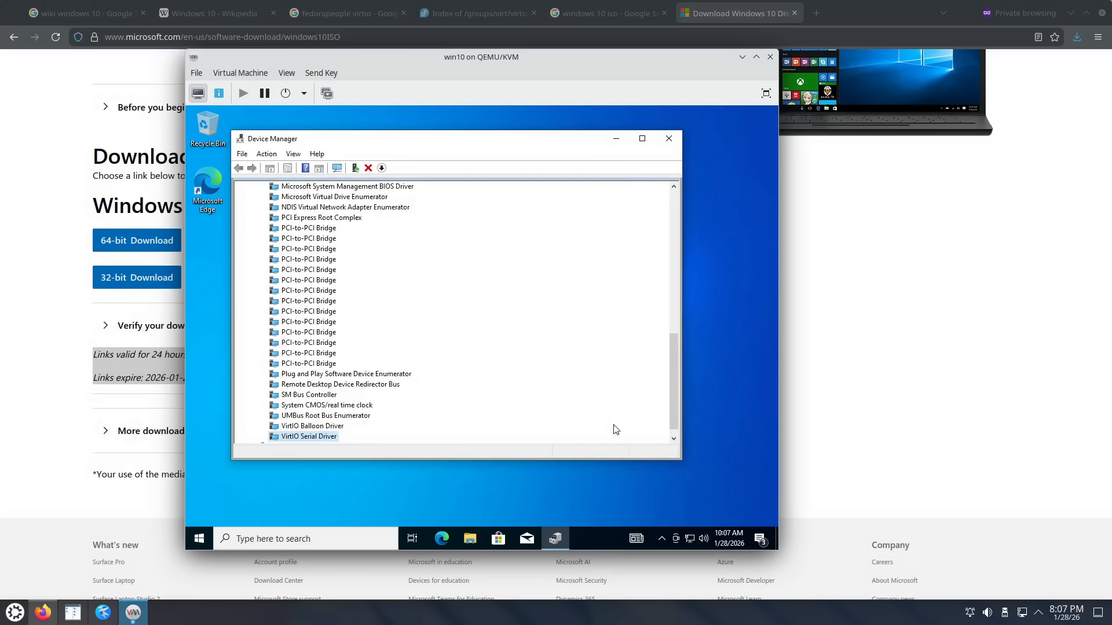
scroll(612, 422, "up", 13)
scroll(429, 382, "down", 6)
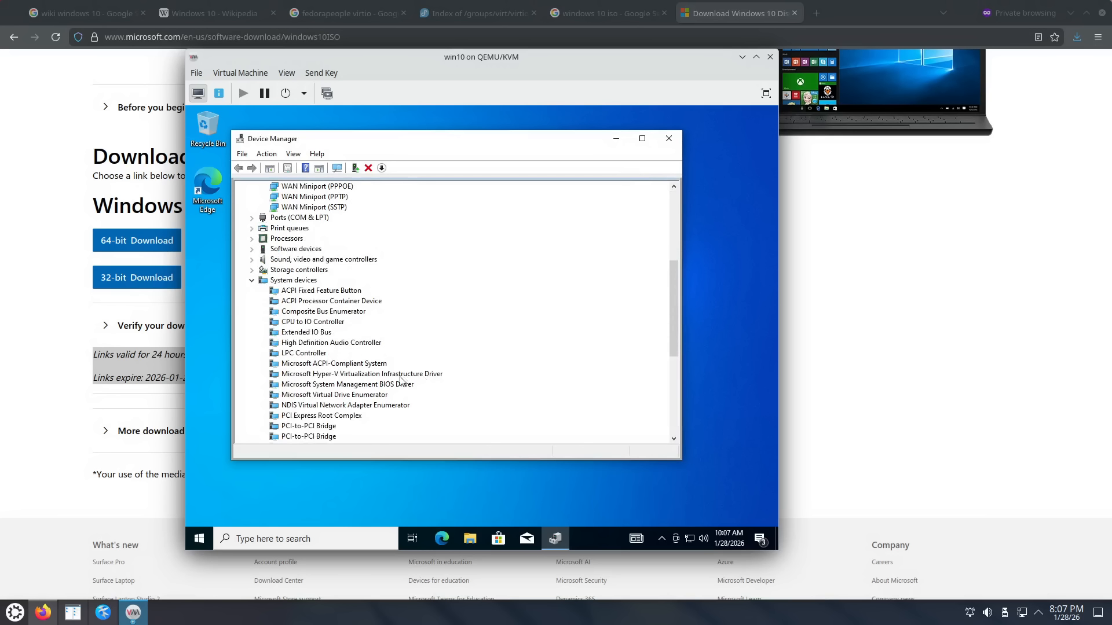
left_click(252, 280)
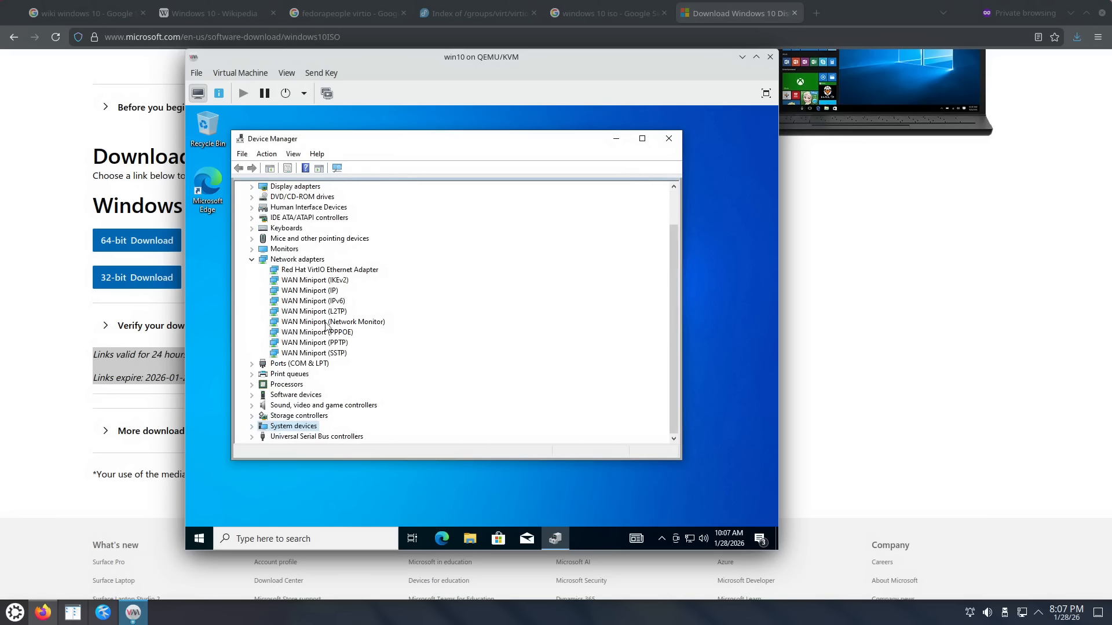
left_click(252, 260)
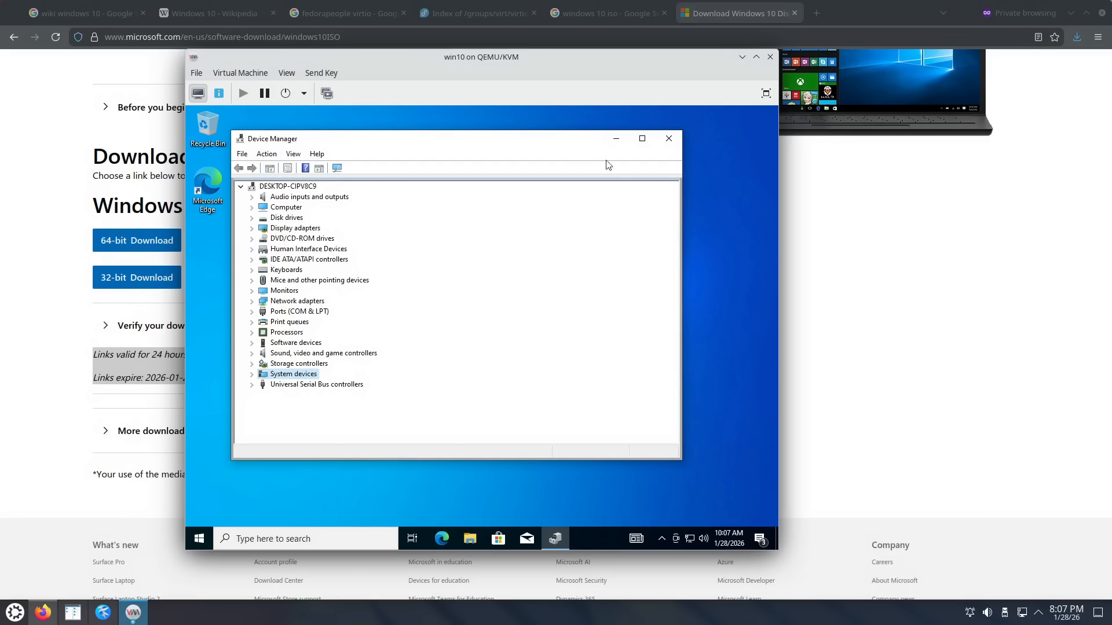
Step: Close Device Manager and shut down Windows from Start > Power > Shut down
left_click(668, 138)
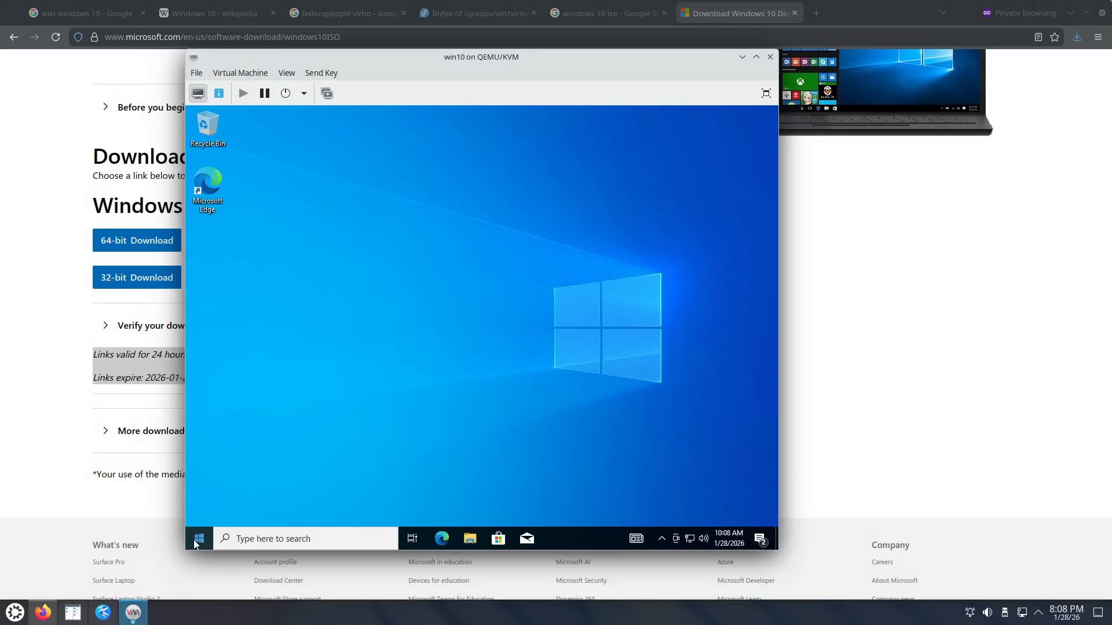
left_click(199, 539)
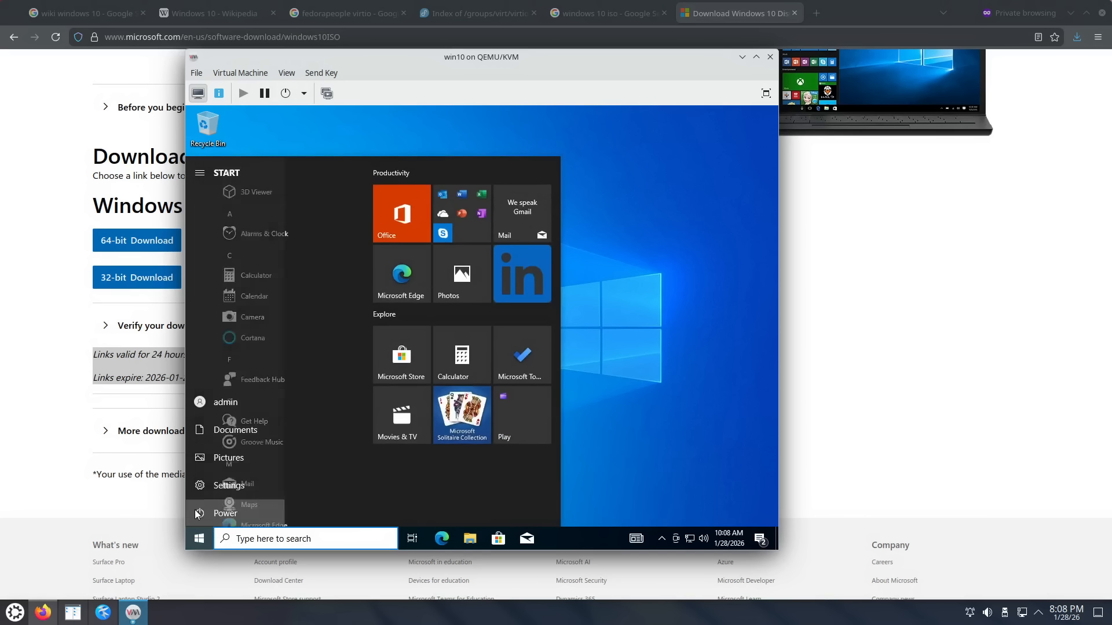
left_click(201, 513)
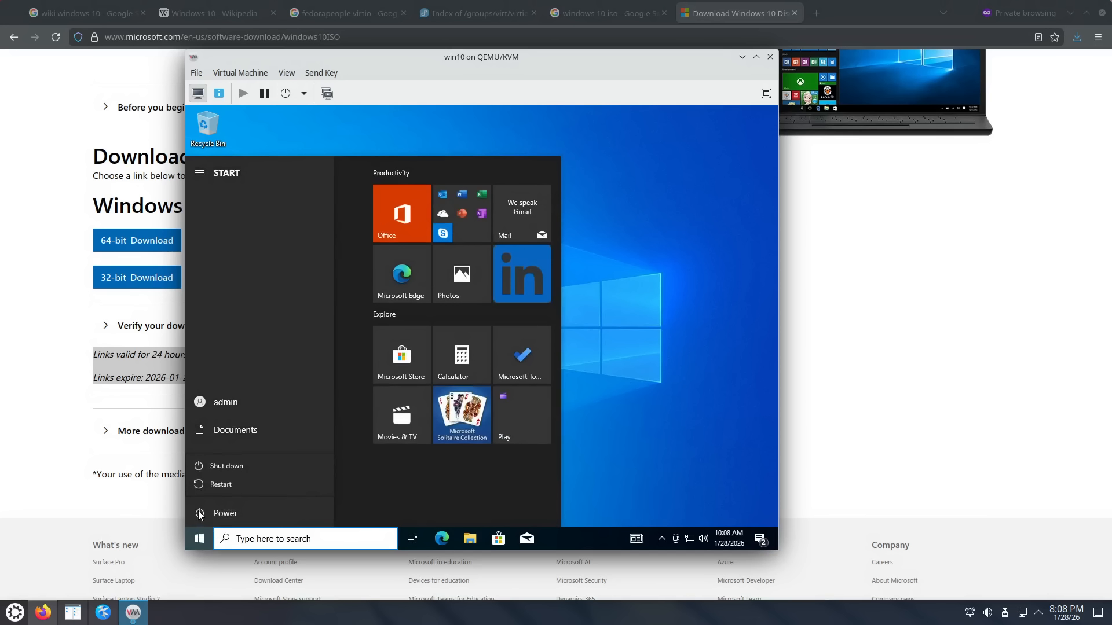
left_click(245, 466)
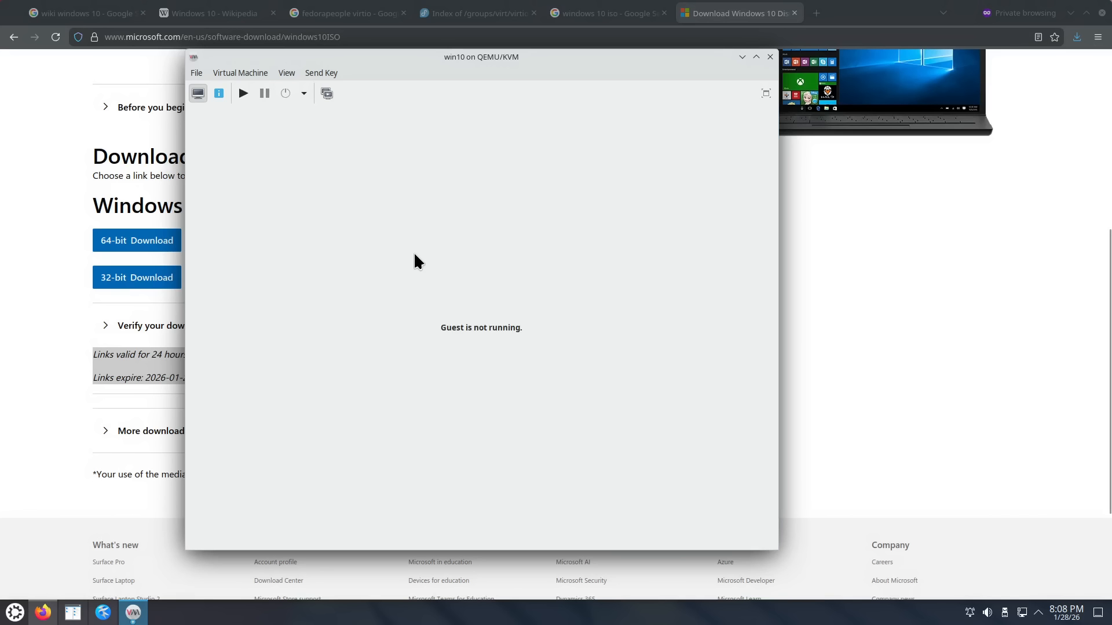
Step: Create an internal snapshot named 'after_install', then return to the console view
left_click(326, 93)
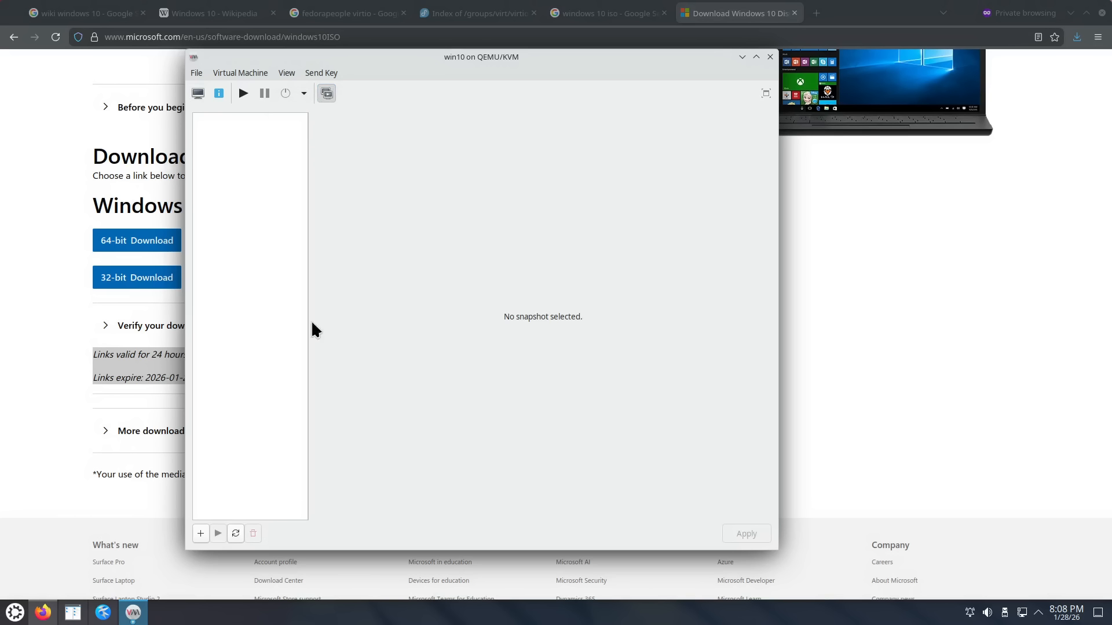
left_click(200, 533)
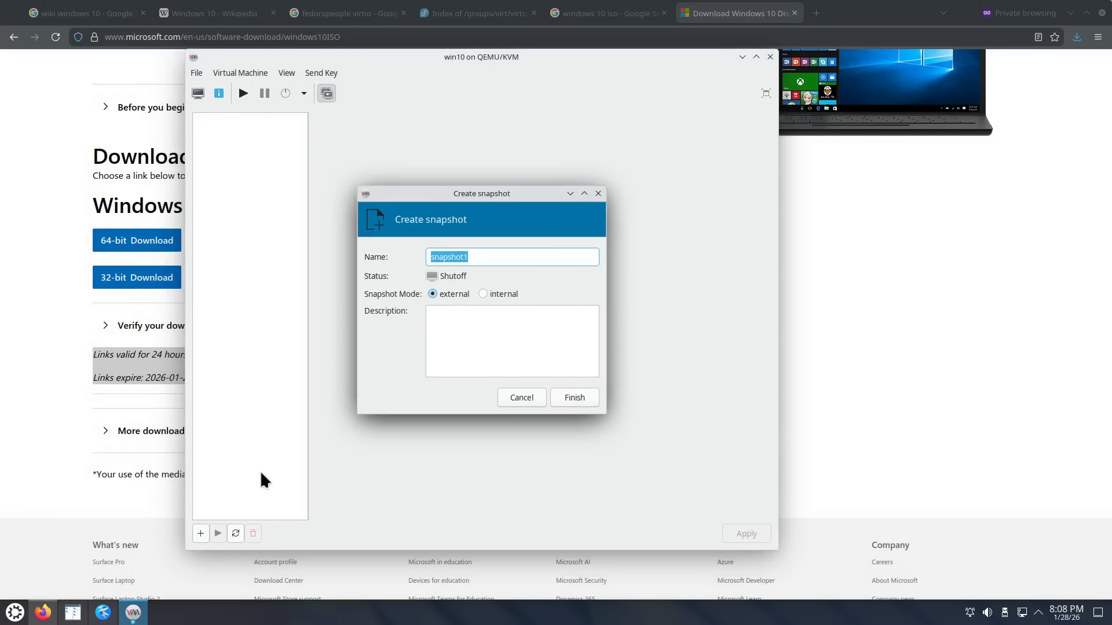
left_click(482, 295)
left_click_drag(481, 257, 423, 260)
type("after_install")
left_click(573, 397)
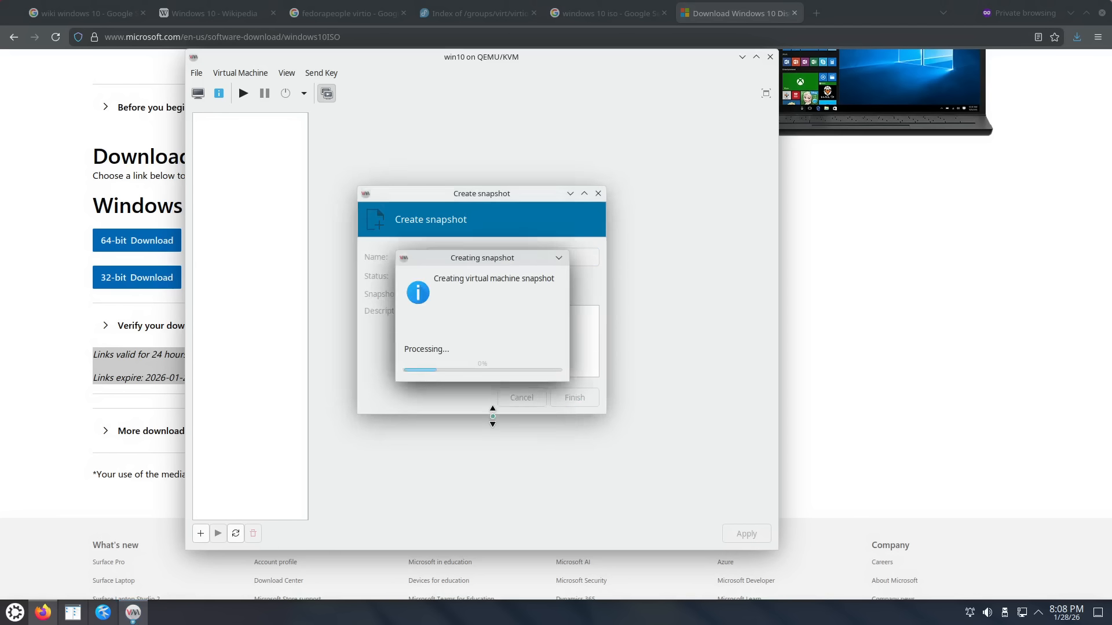
left_click(198, 93)
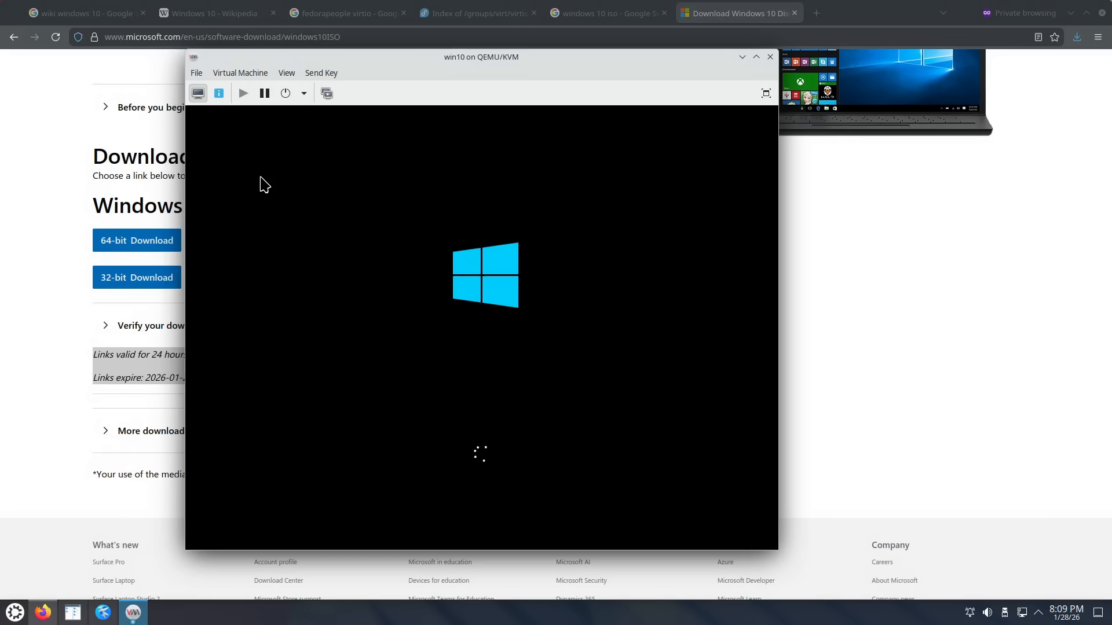
Step: Check the VM's snapshot list and return to the guest's lock screen console
left_click(326, 93)
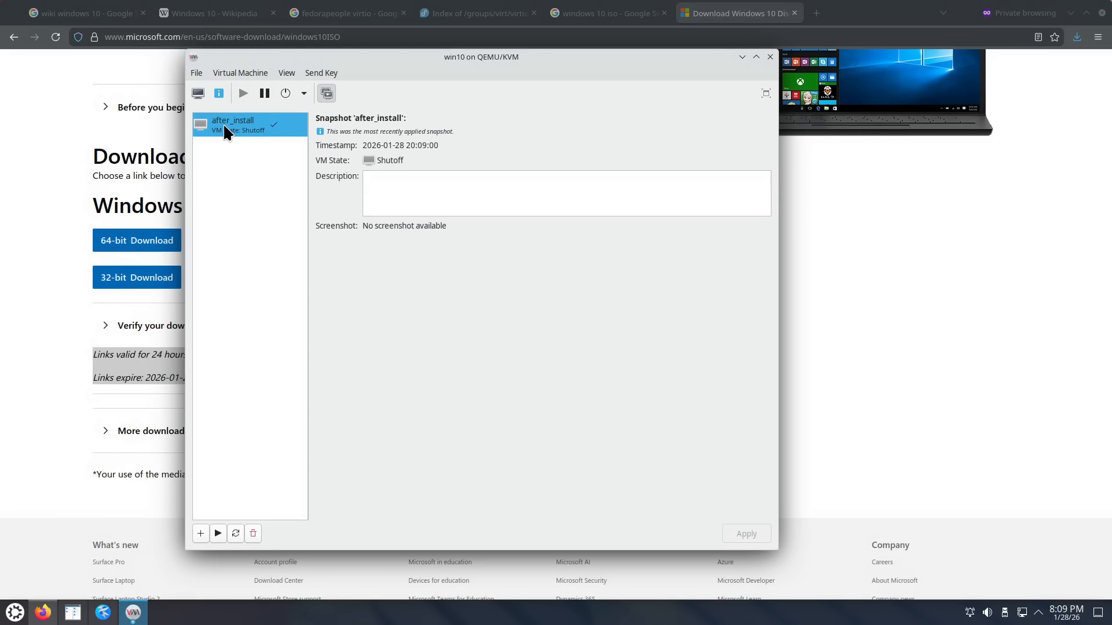
left_click(197, 93)
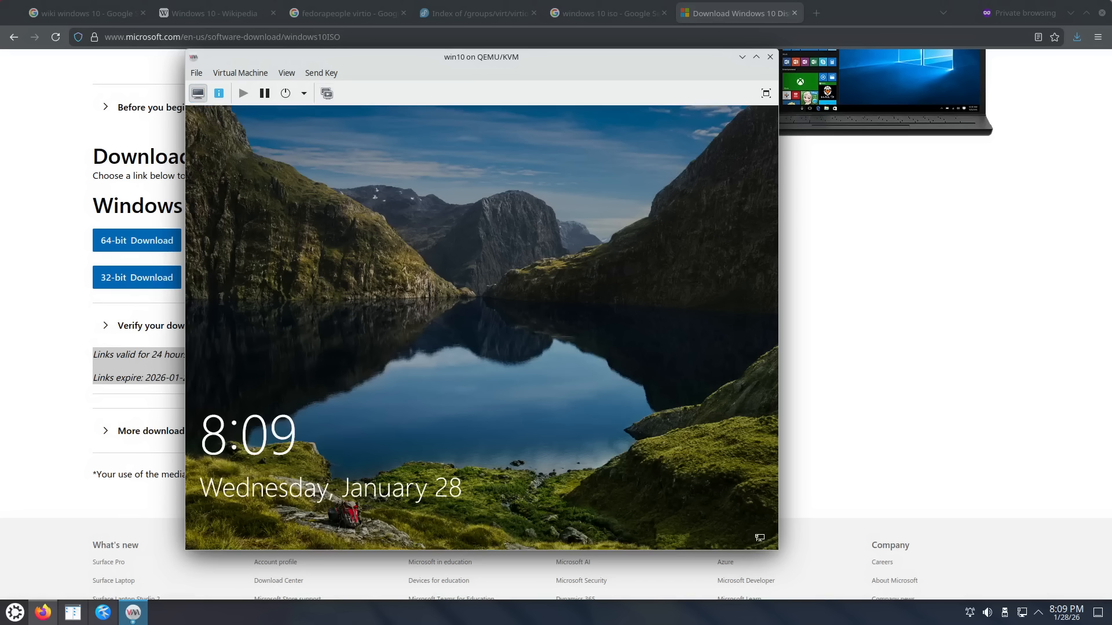
left_click(383, 365)
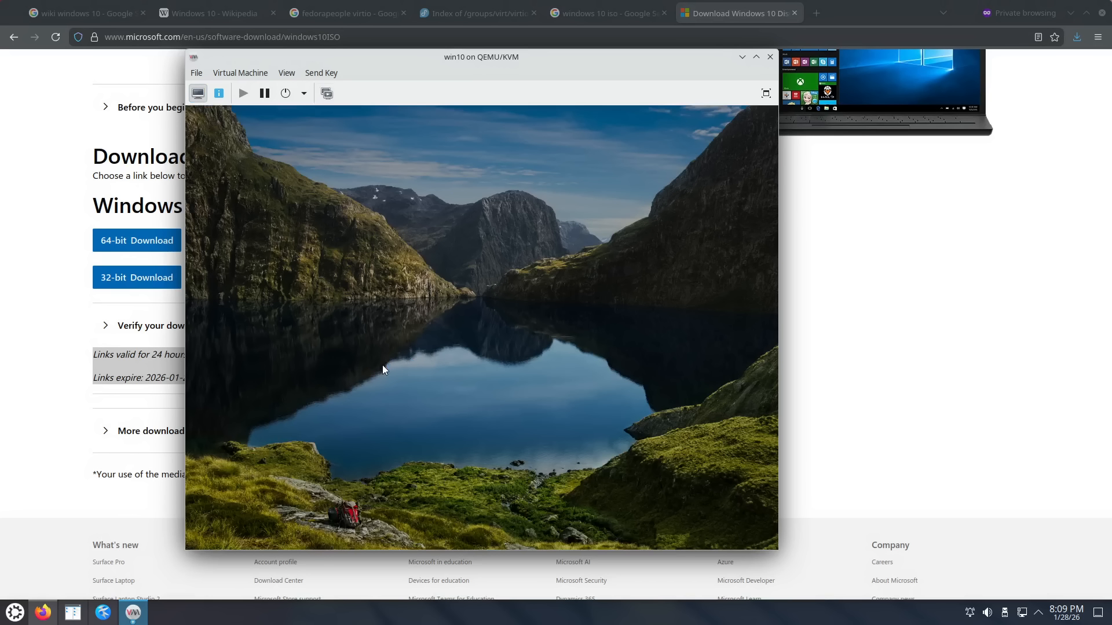
left_click(321, 99)
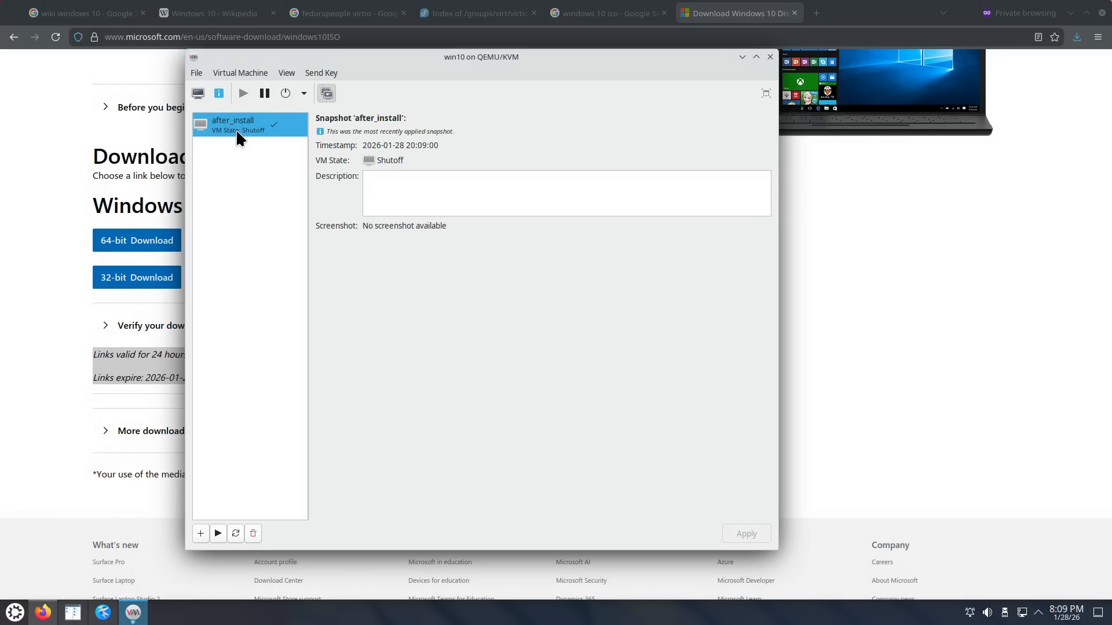
left_click(198, 93)
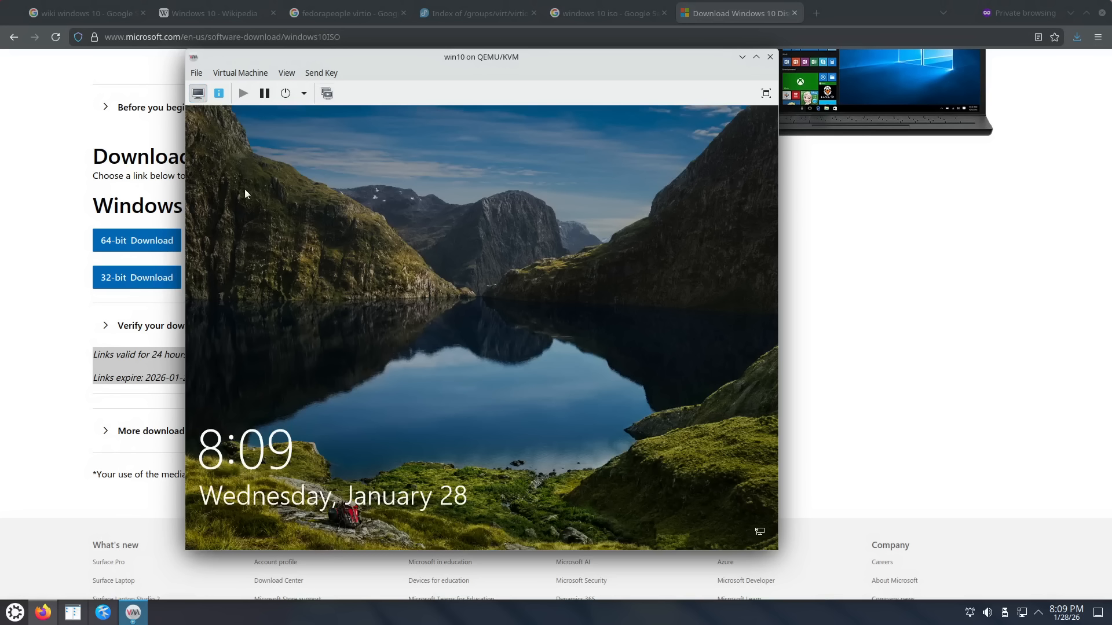
Step: Sign in with the account password and bring the repositioned win10 window to front
left_click(458, 386)
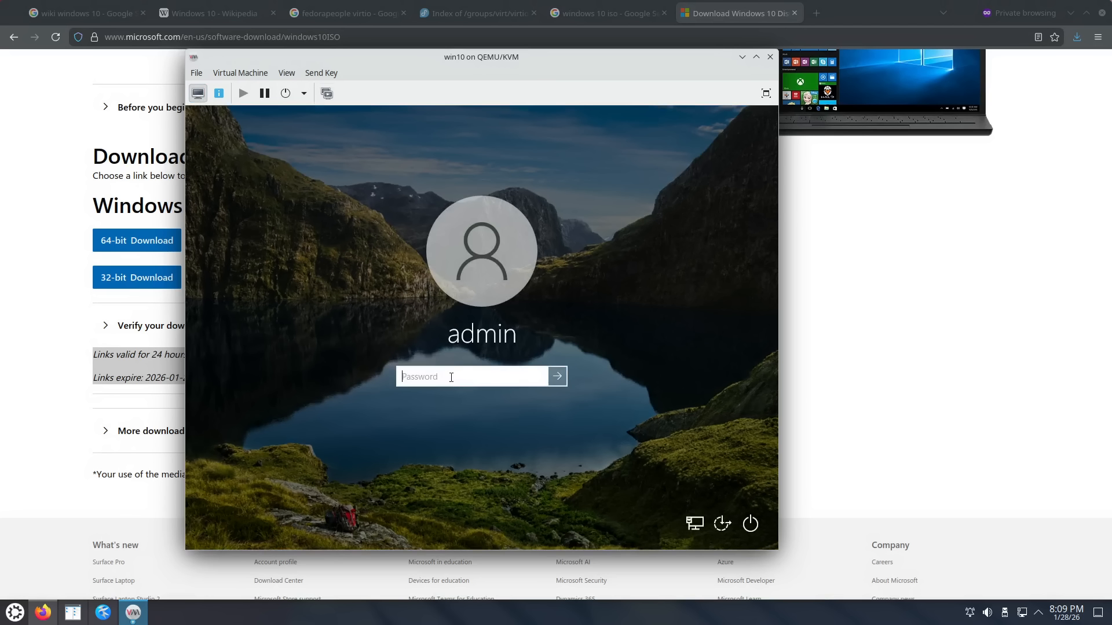
key("Return")
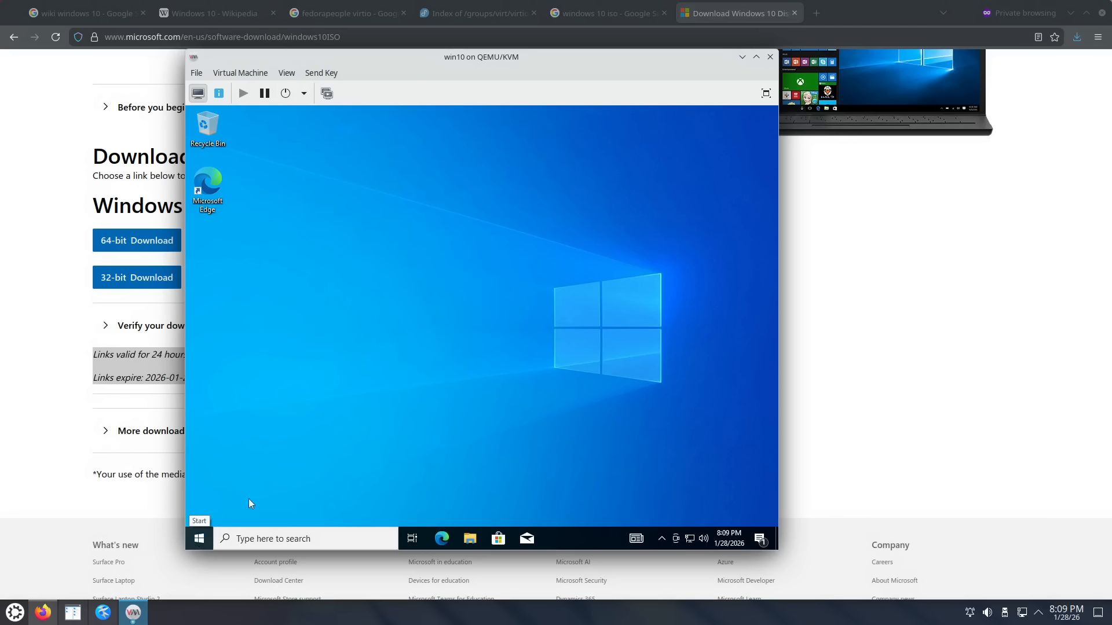
left_click_drag(477, 60, 531, 67)
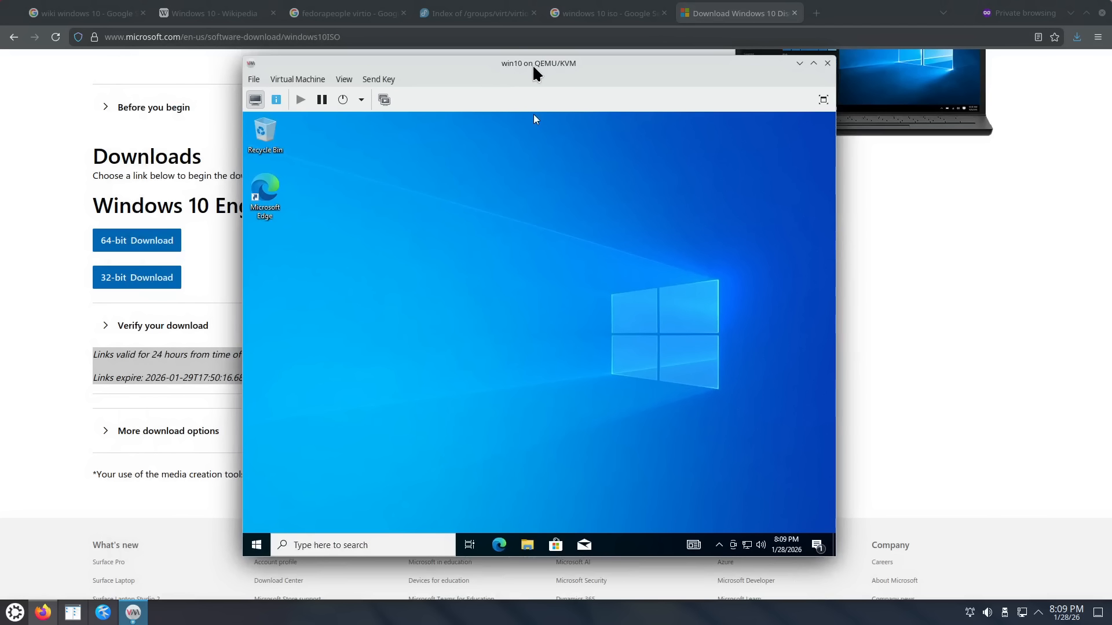
left_click(133, 612)
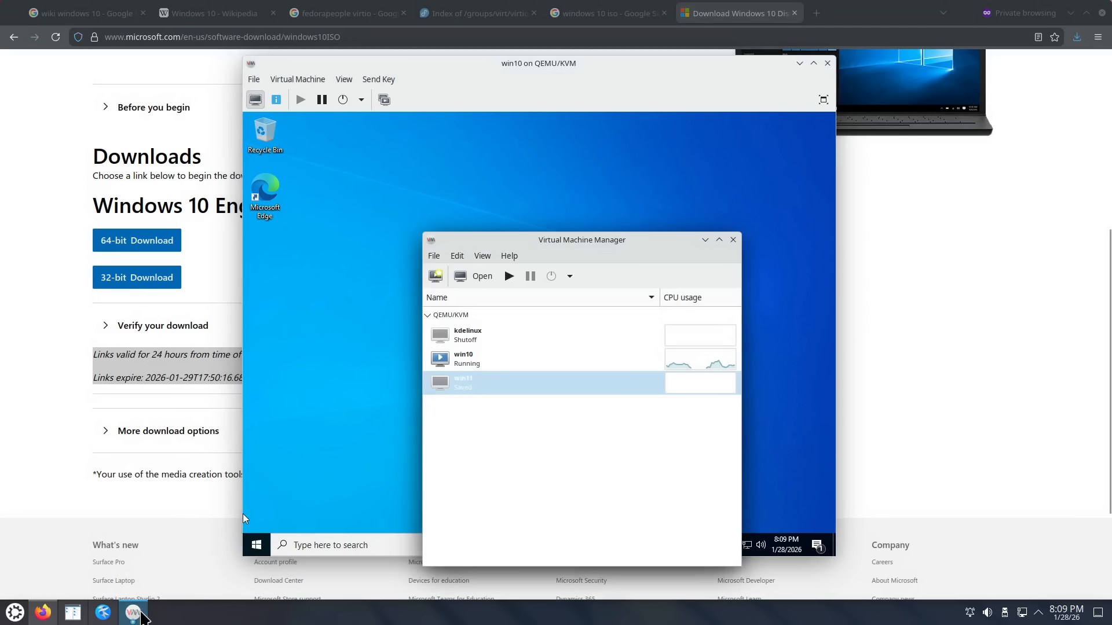
left_click(494, 116)
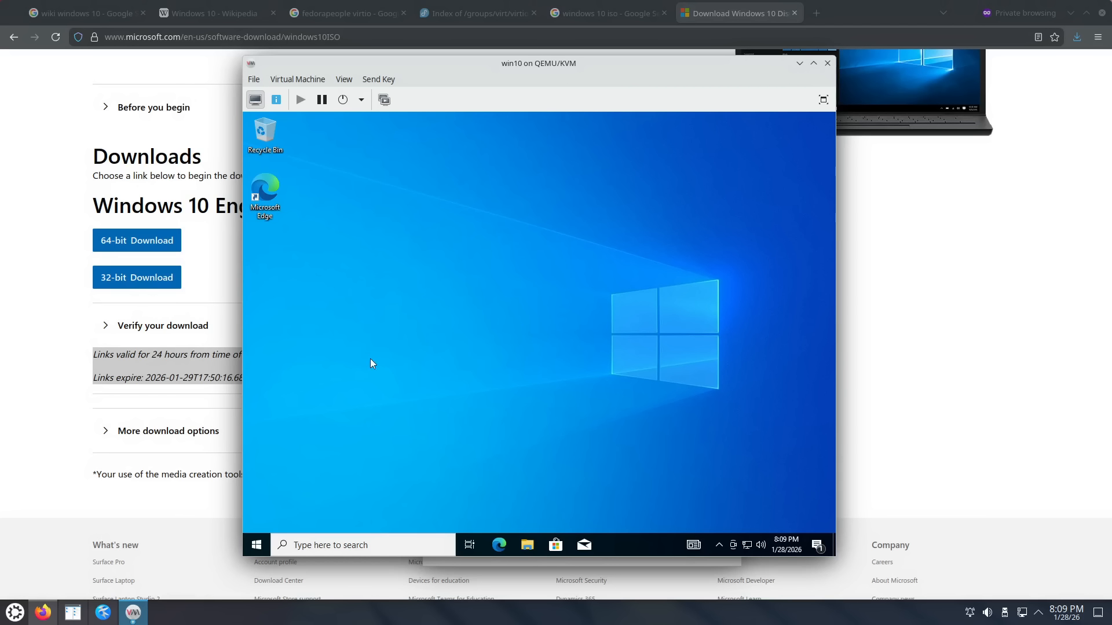
Step: Apply the Windows Default (extra large) pointer scheme via Additional mouse options, then close Settings
left_click(258, 546)
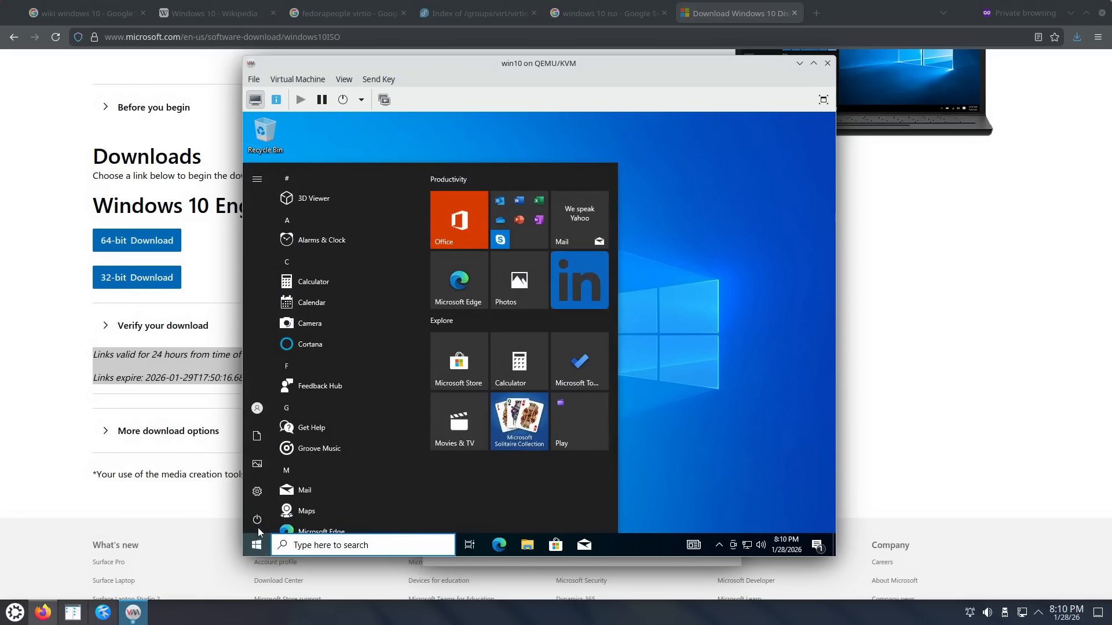
left_click(259, 491)
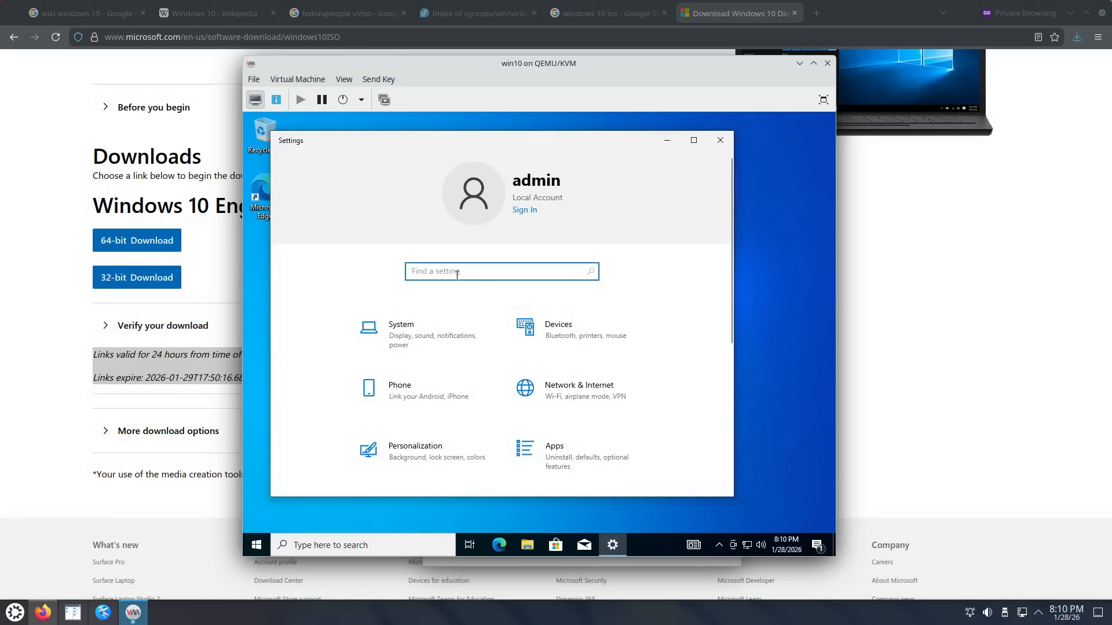
type("mouse")
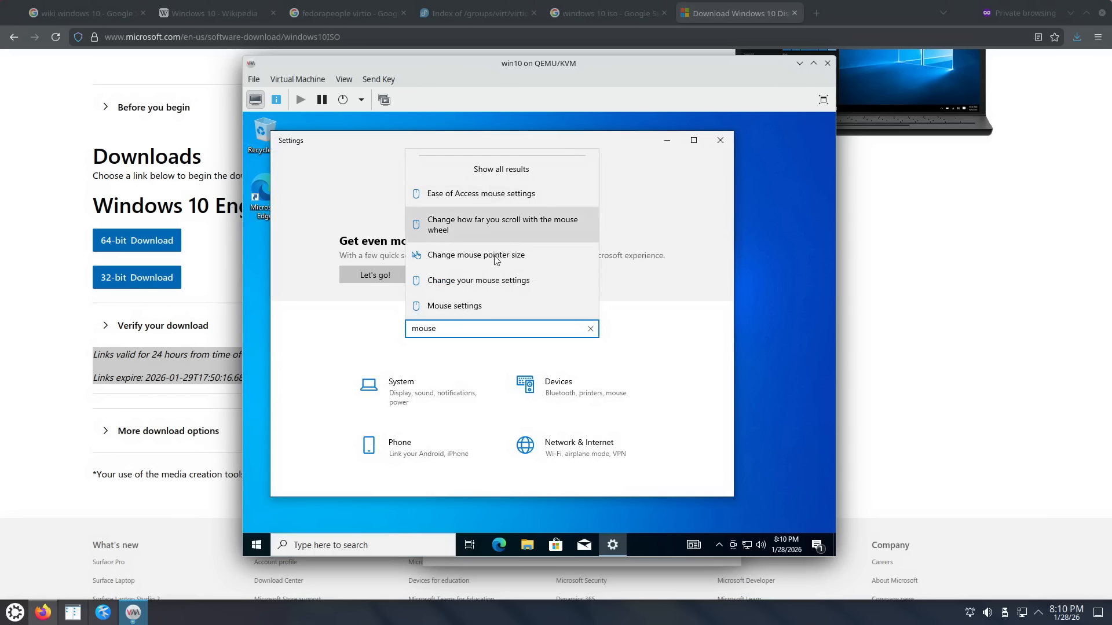
left_click(487, 304)
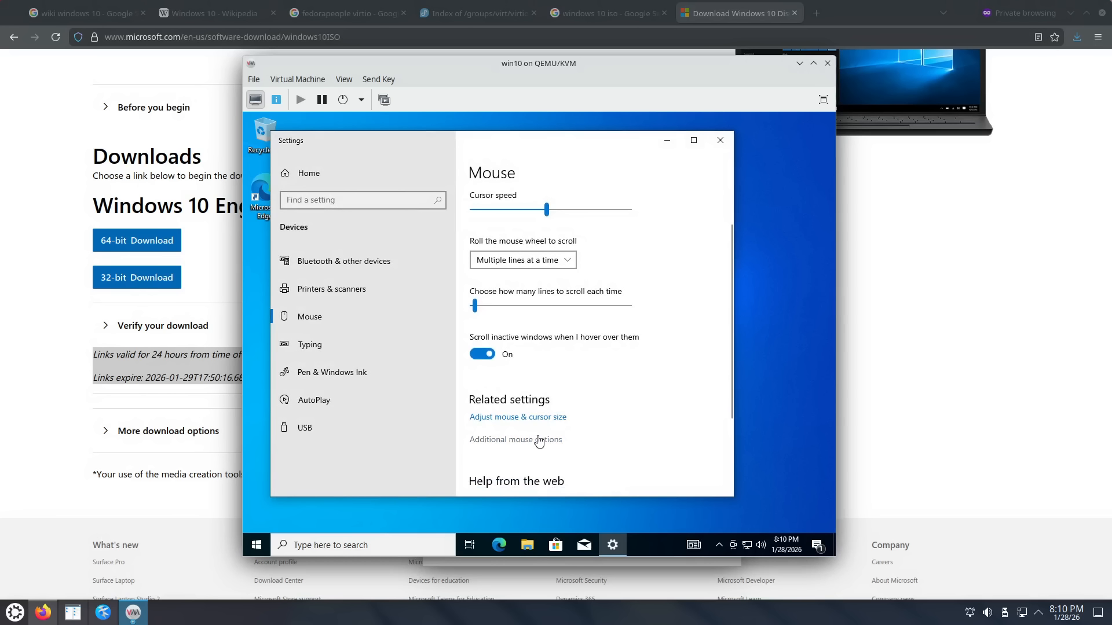
left_click(512, 442)
left_click(379, 216)
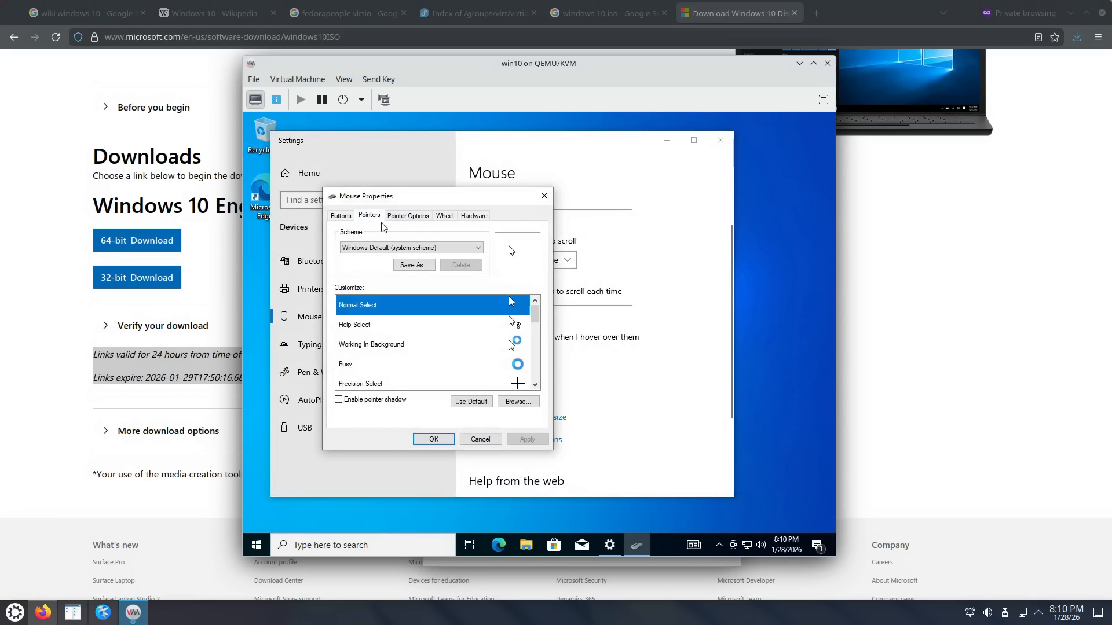
left_click(401, 249)
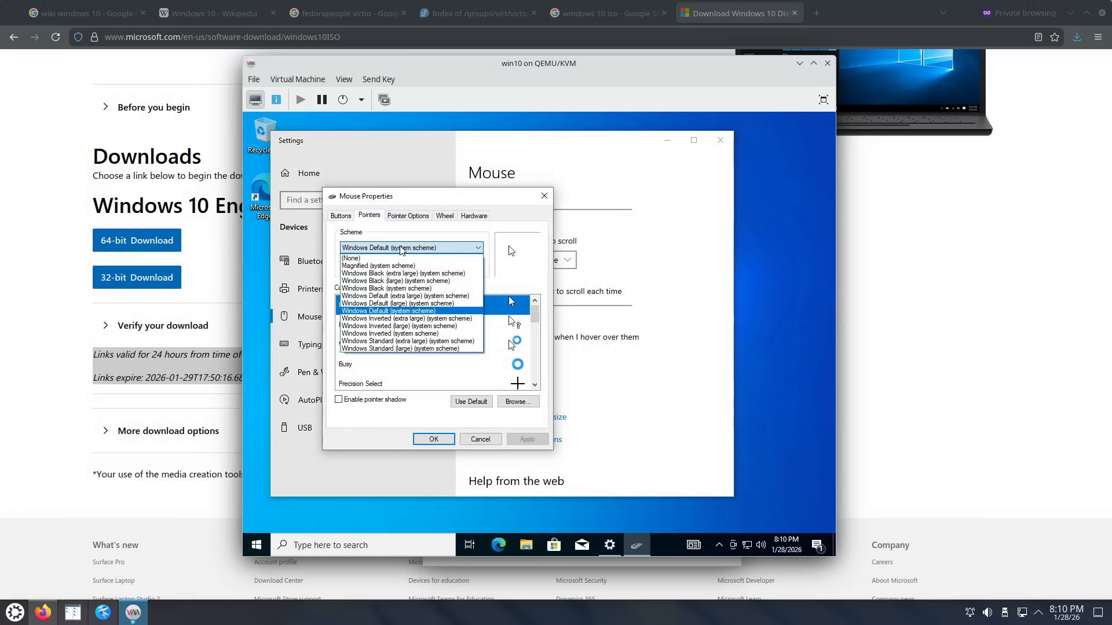
left_click(411, 296)
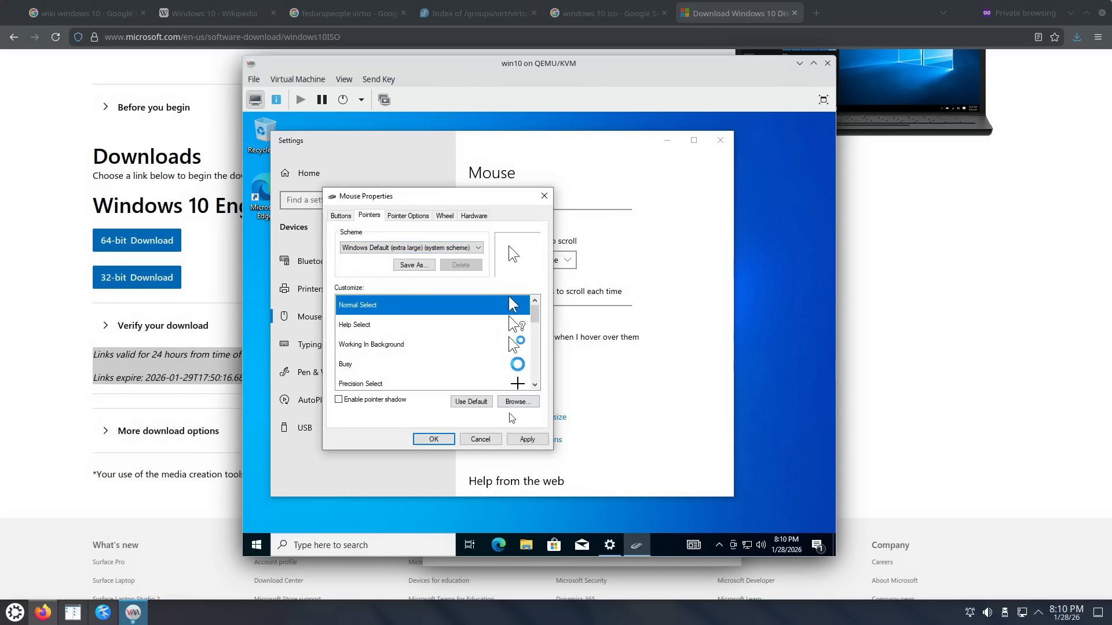
left_click(434, 439)
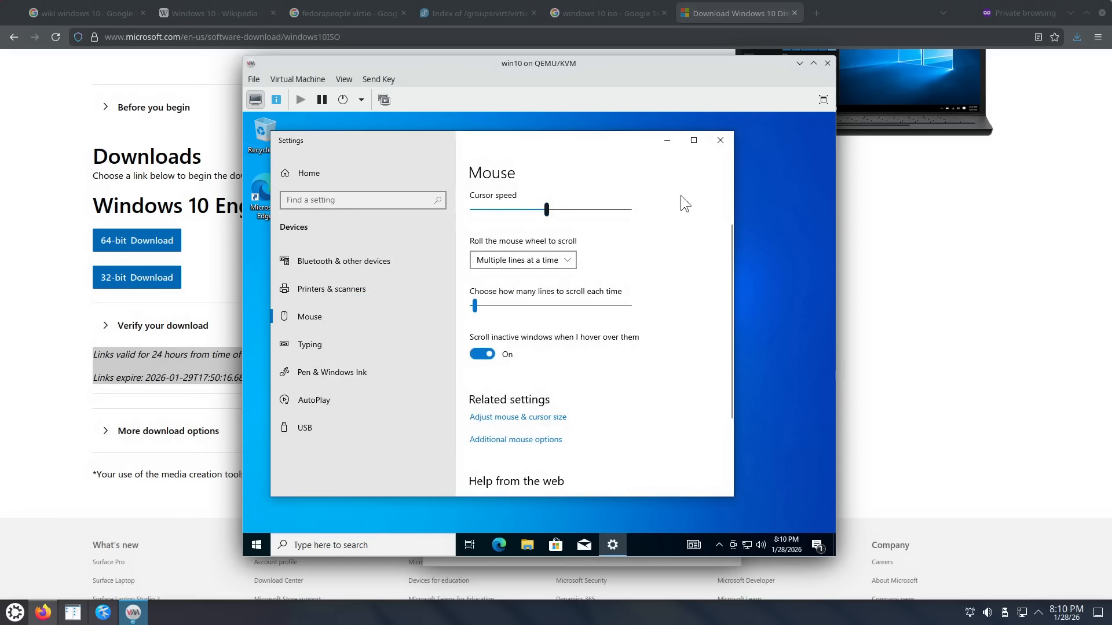
left_click(720, 141)
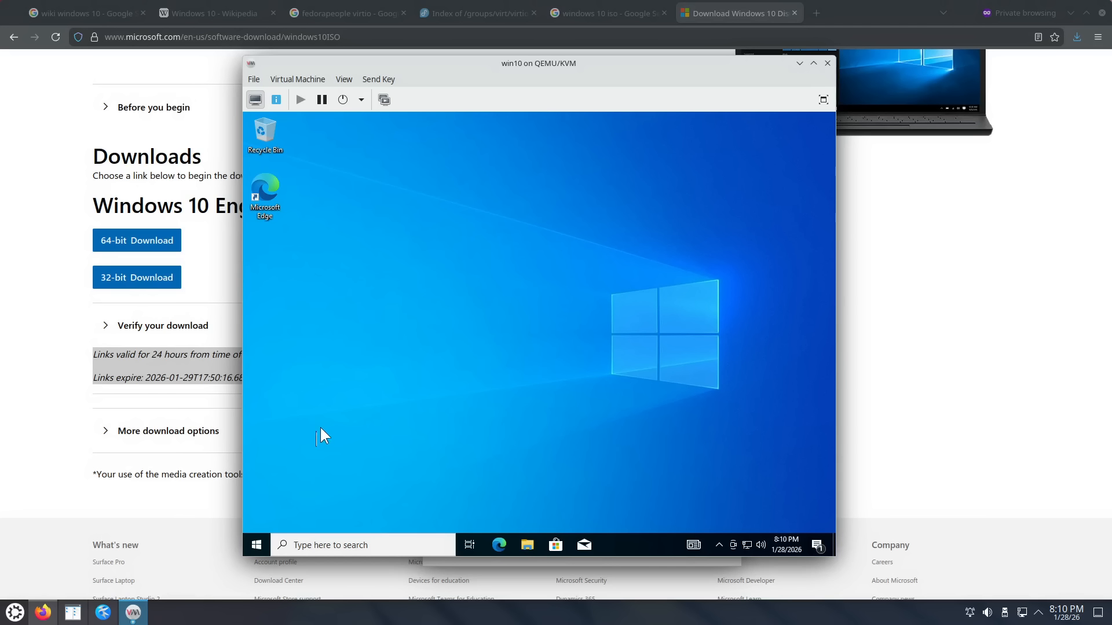
Step: Open the advanced system properties from the System About page
right_click(260, 538)
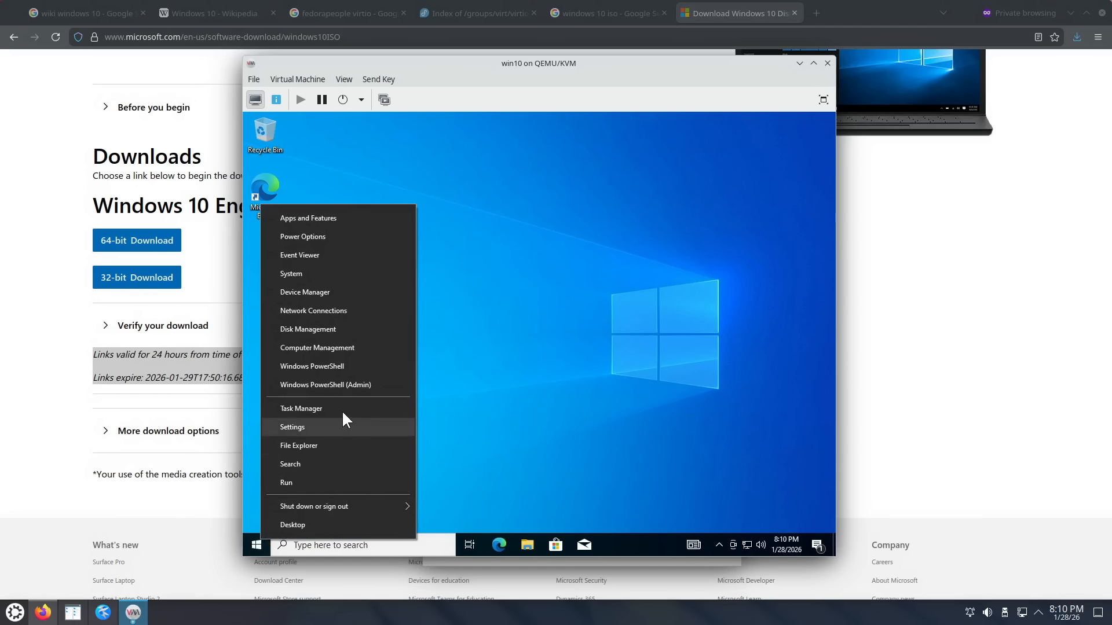
left_click(313, 272)
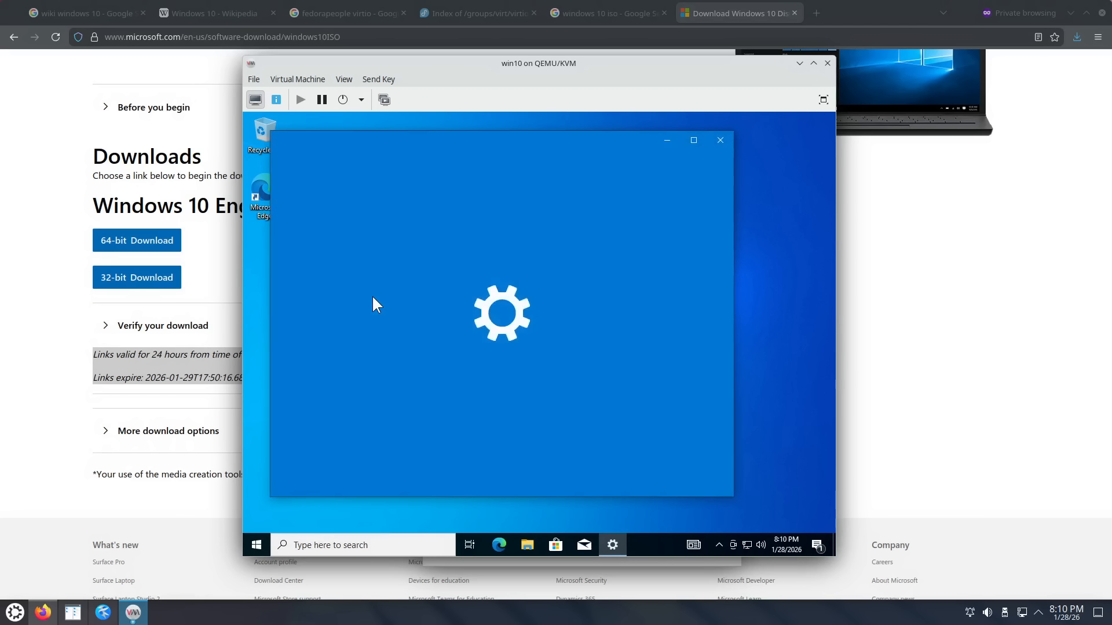
scroll(530, 312, "down", 5)
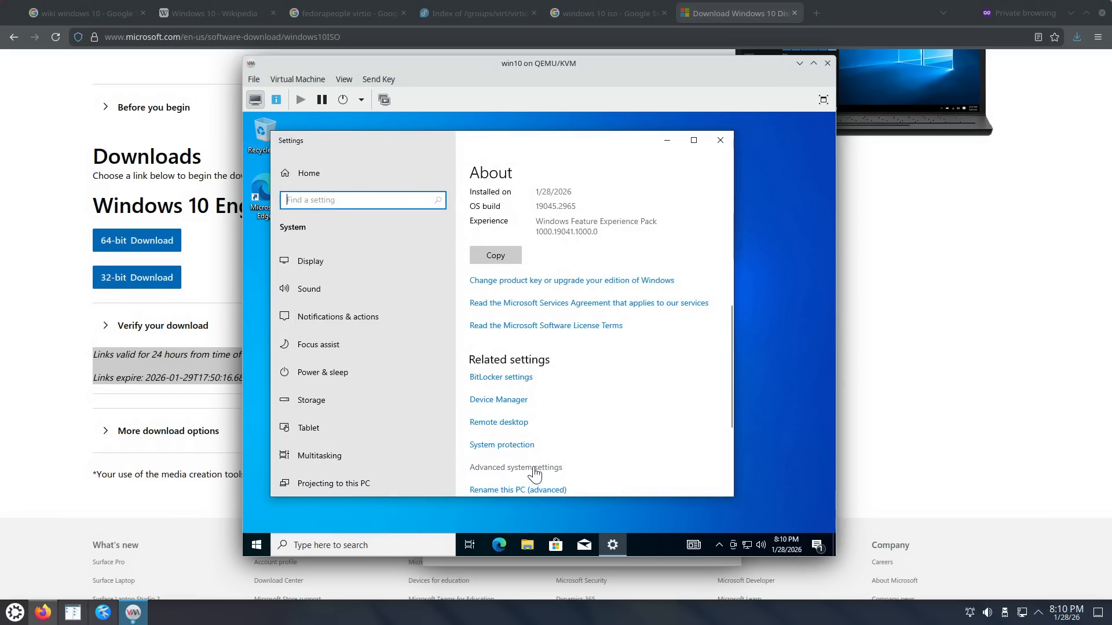
scroll(547, 452, "down", 1)
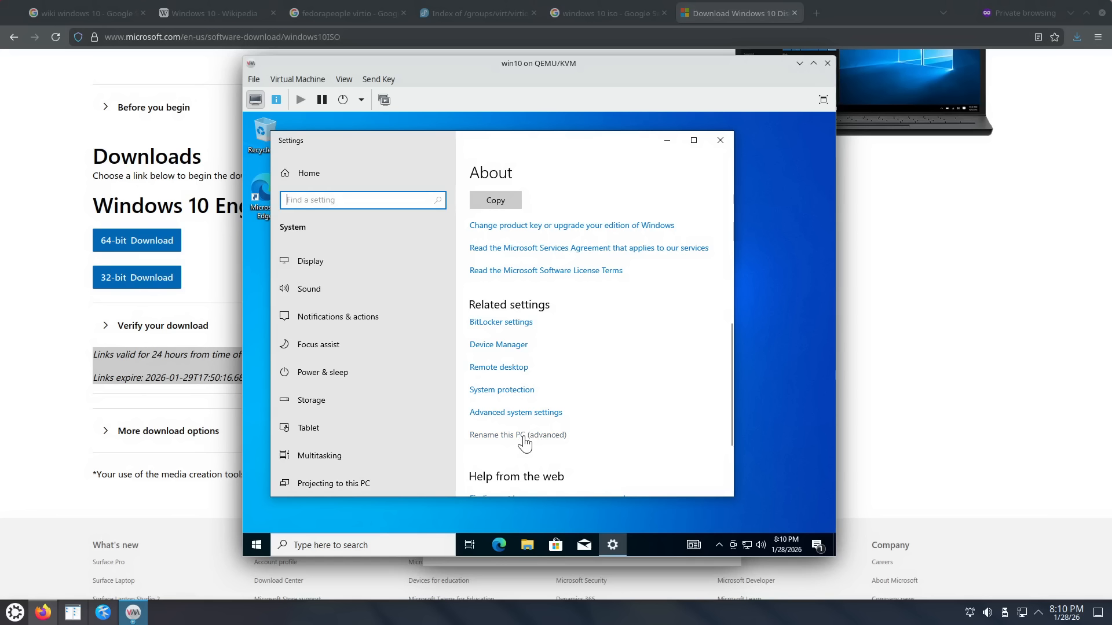
left_click(524, 443)
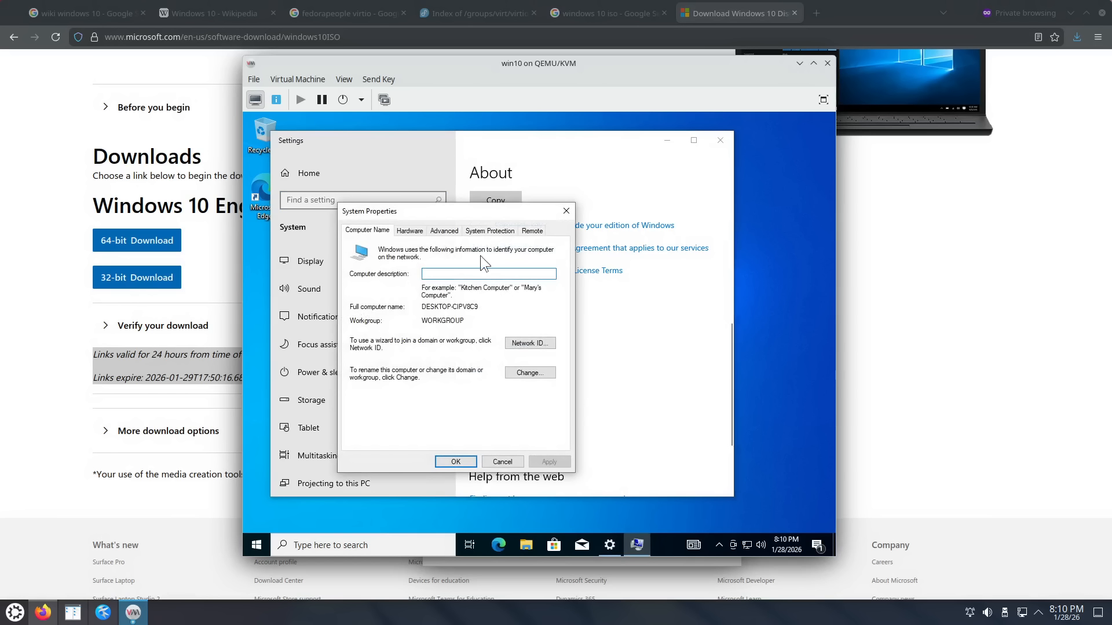
Step: Allow remote connections on the Remote tab, apply, check Select Users, and close Settings
left_click(529, 232)
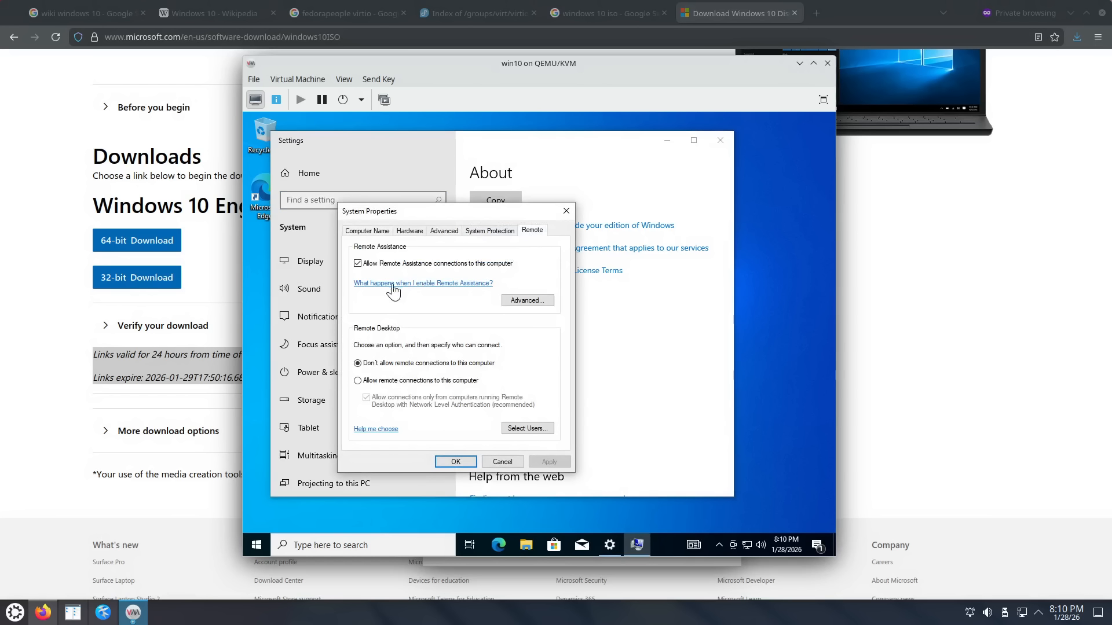
left_click(400, 384)
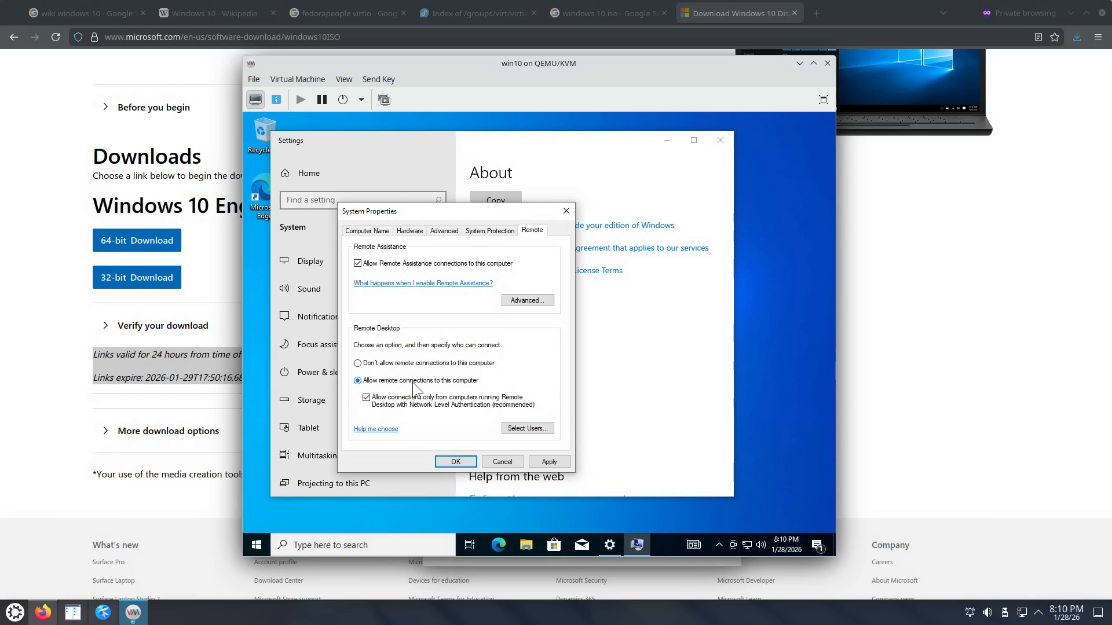
left_click(549, 462)
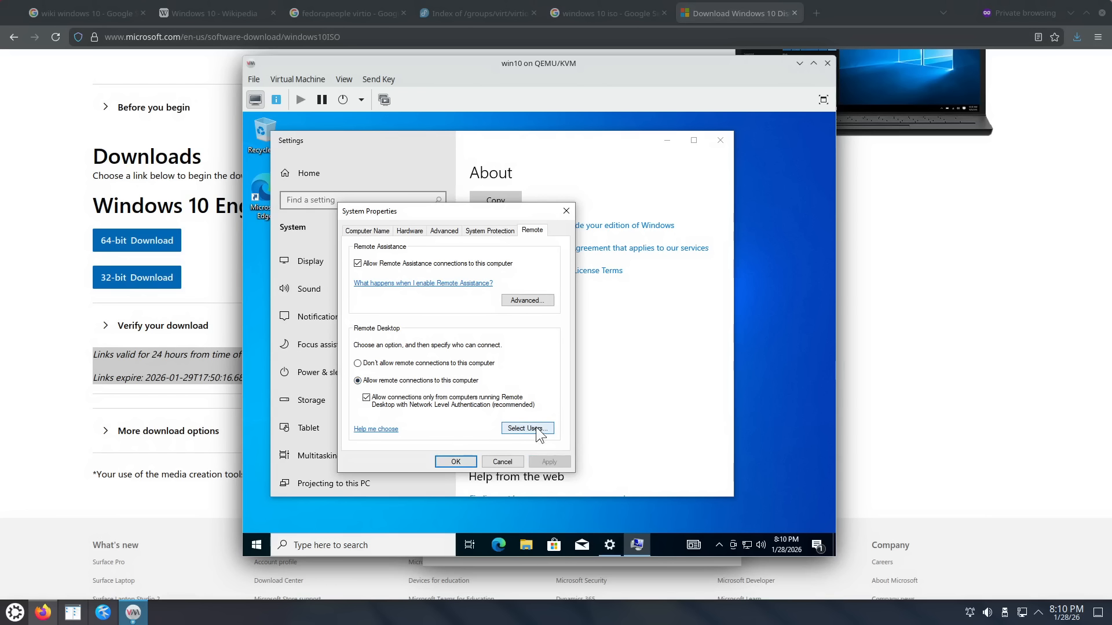
left_click(537, 430)
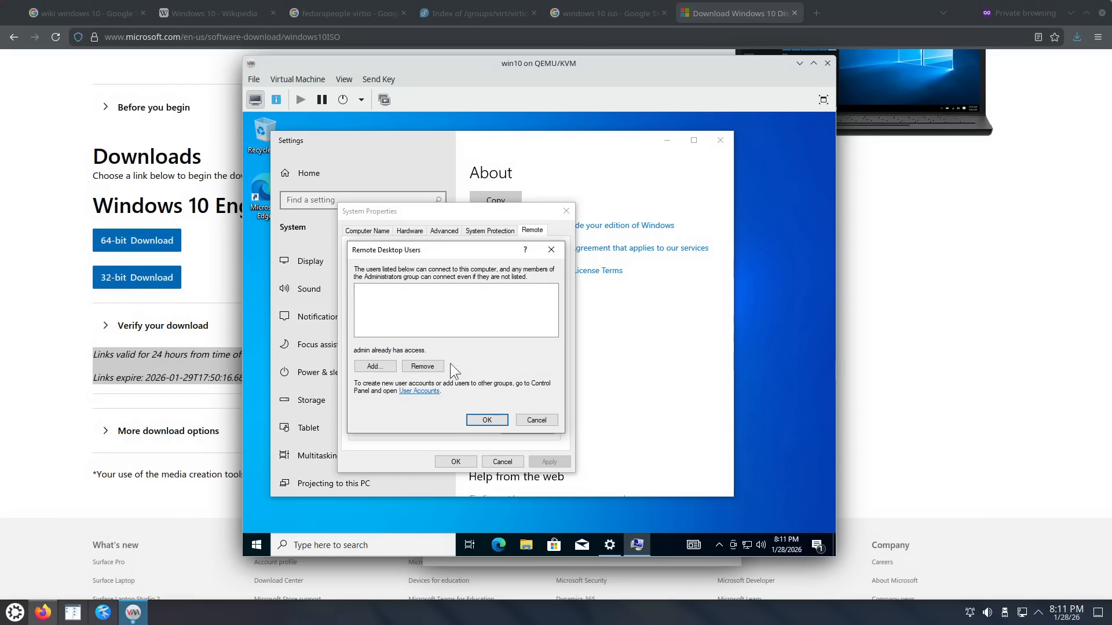
left_click(486, 421)
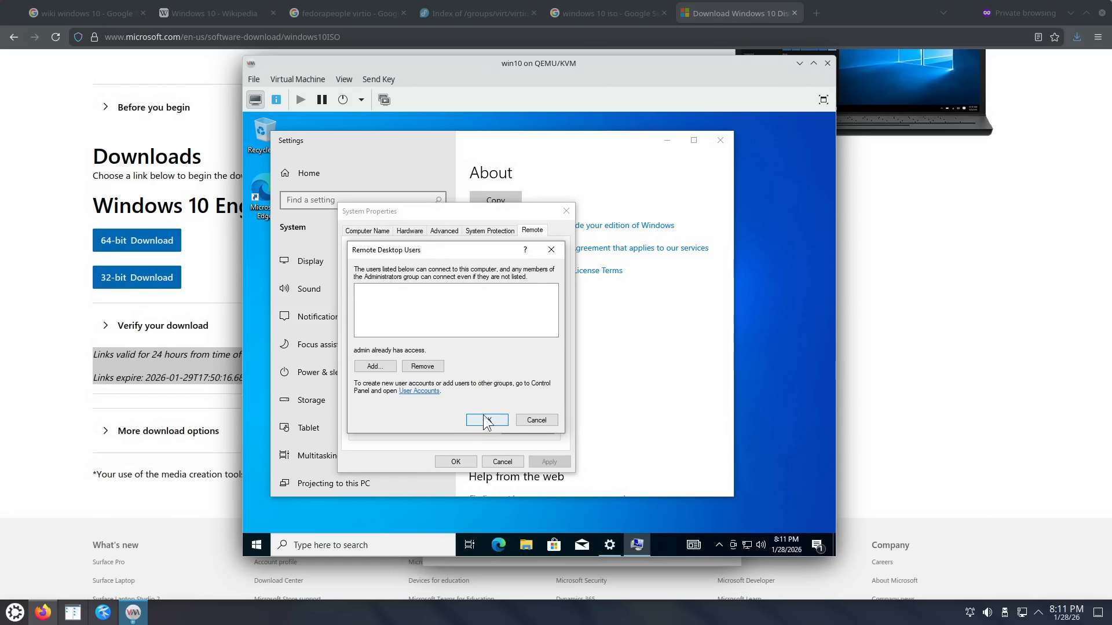
left_click(451, 462)
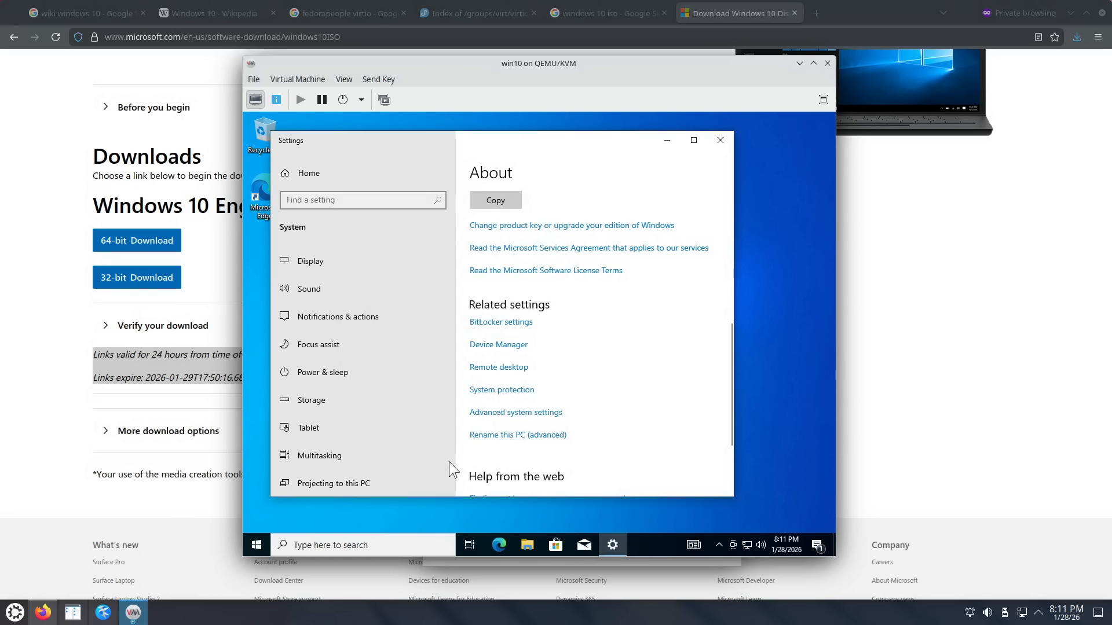
left_click(721, 139)
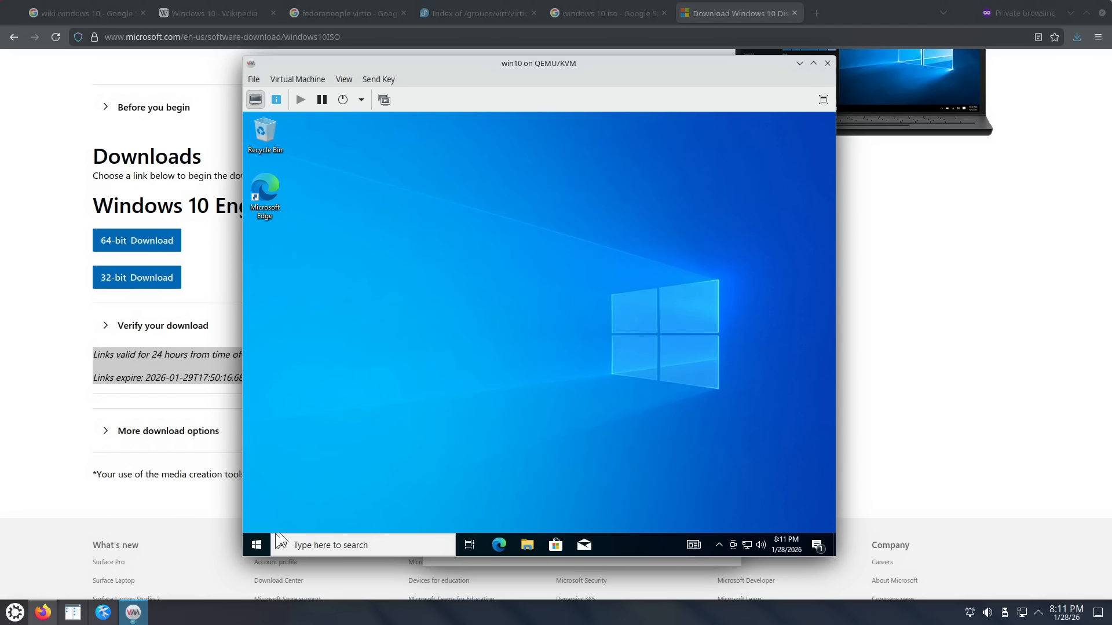
Step: Search 'firewa' in the Start menu and launch Windows Defender Firewall with Advanced Security
left_click(258, 545)
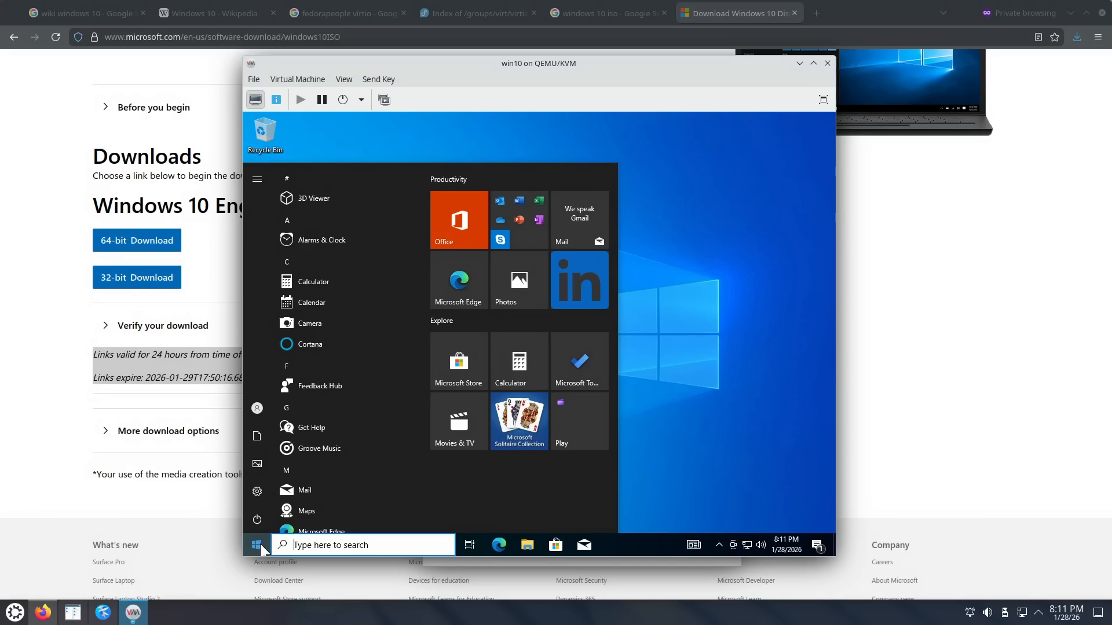
type("adva")
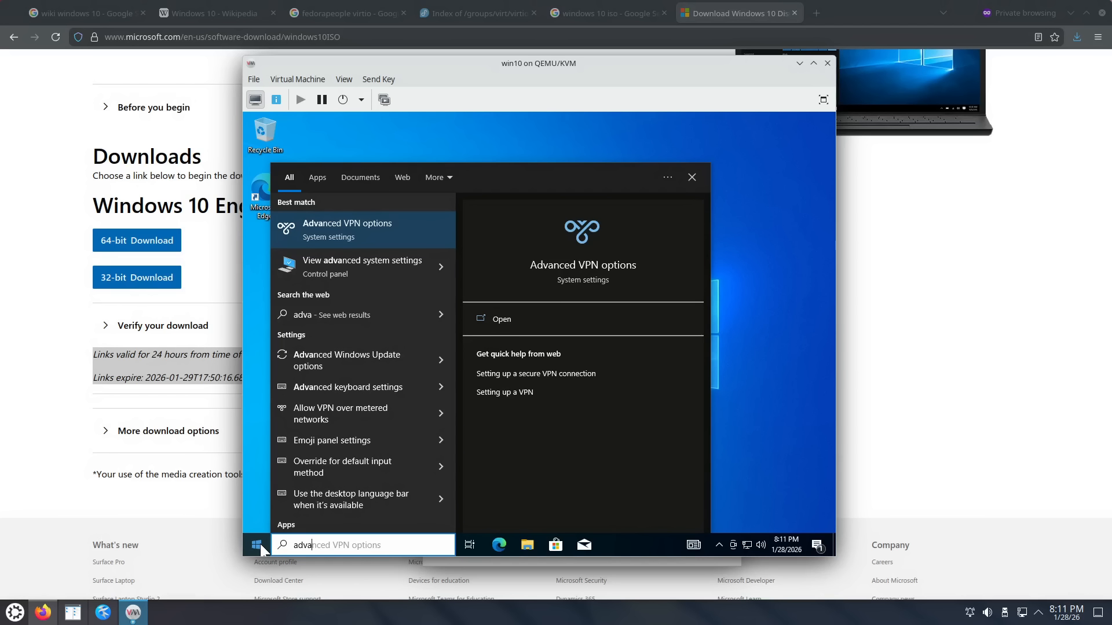
key("BackSpace")
key("BackSpace")
key("BackSpace")
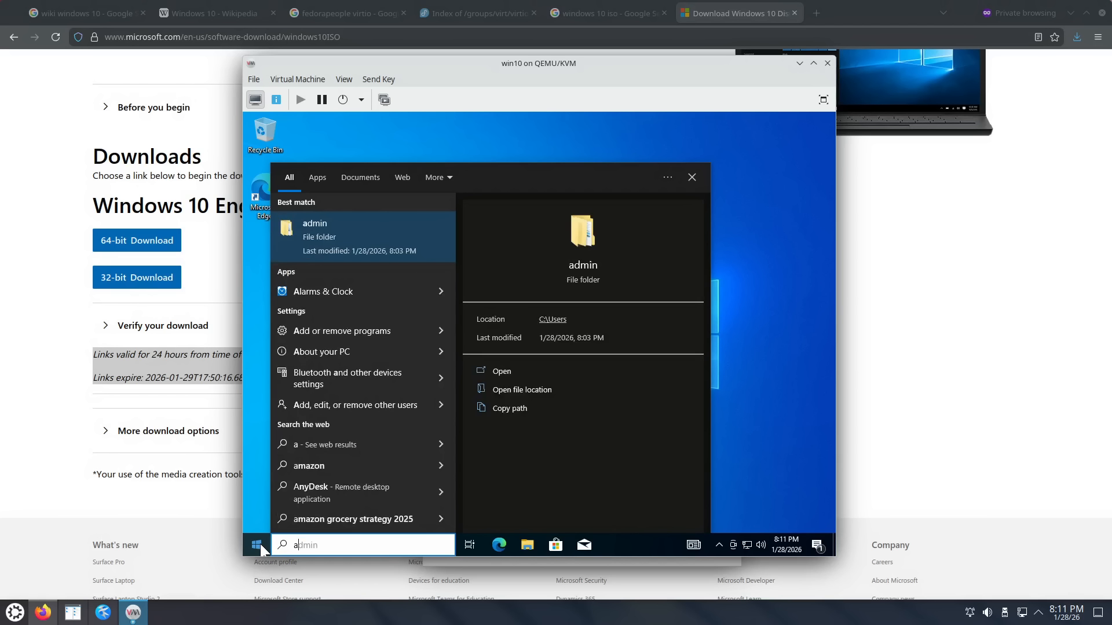
type("d")
key("BackSpace")
key("BackSpace")
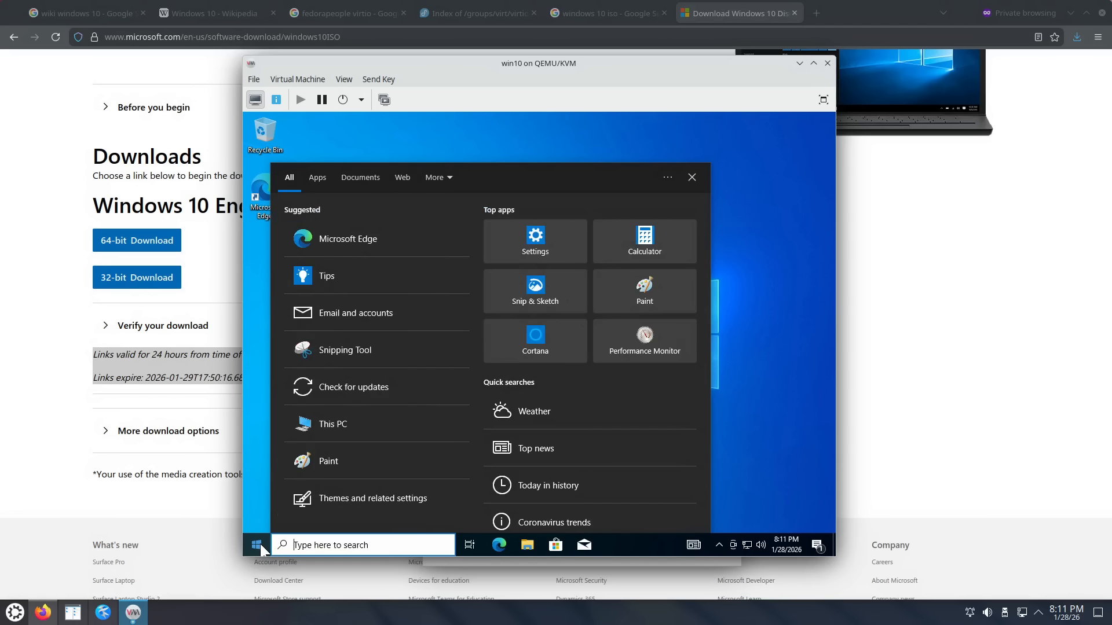
type("fire")
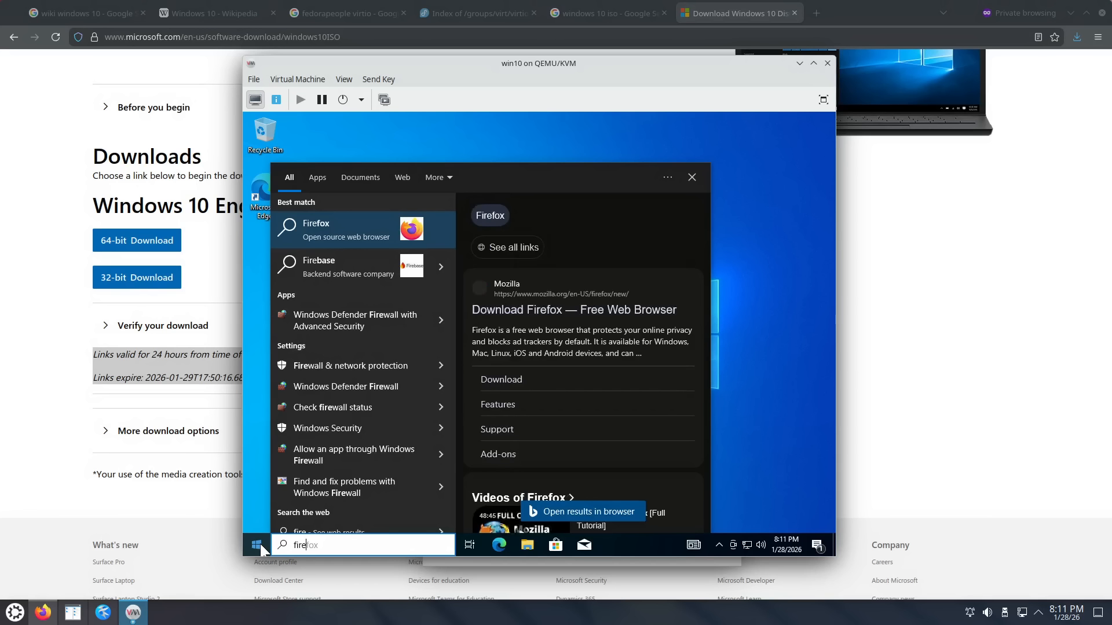
type("wa")
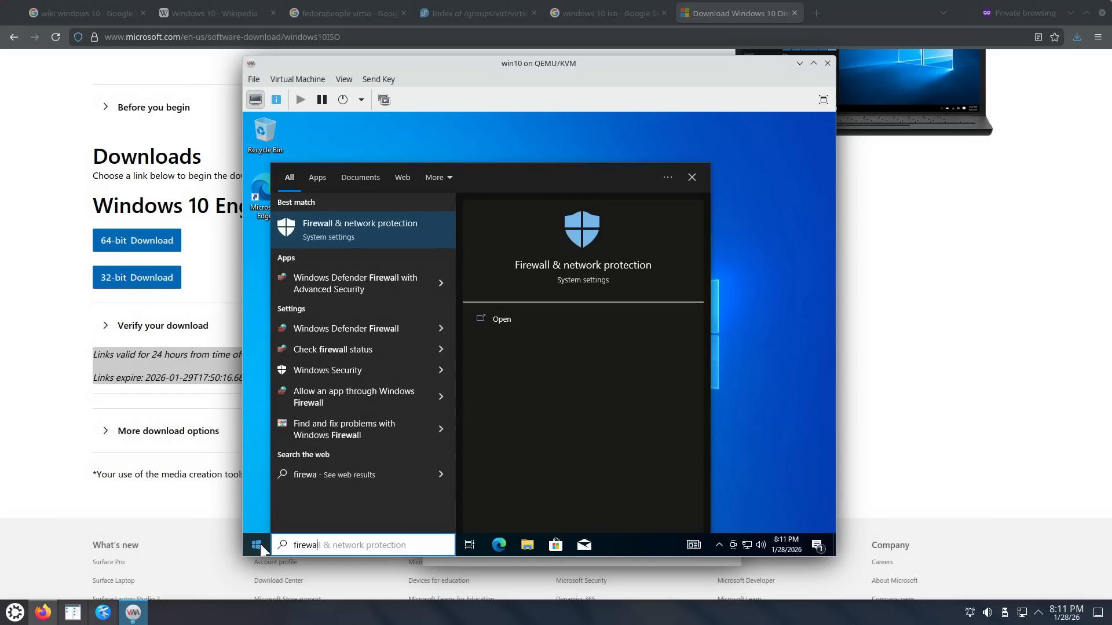
left_click(348, 283)
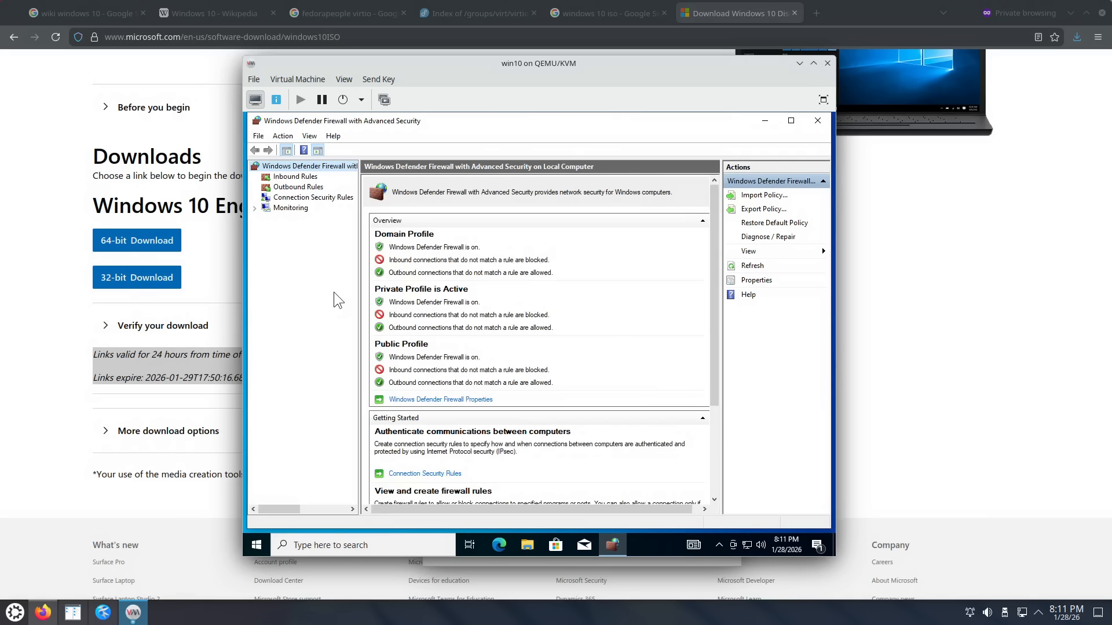
Step: Set the Domain and Private profile firewall states to Off and apply each
left_click(435, 400)
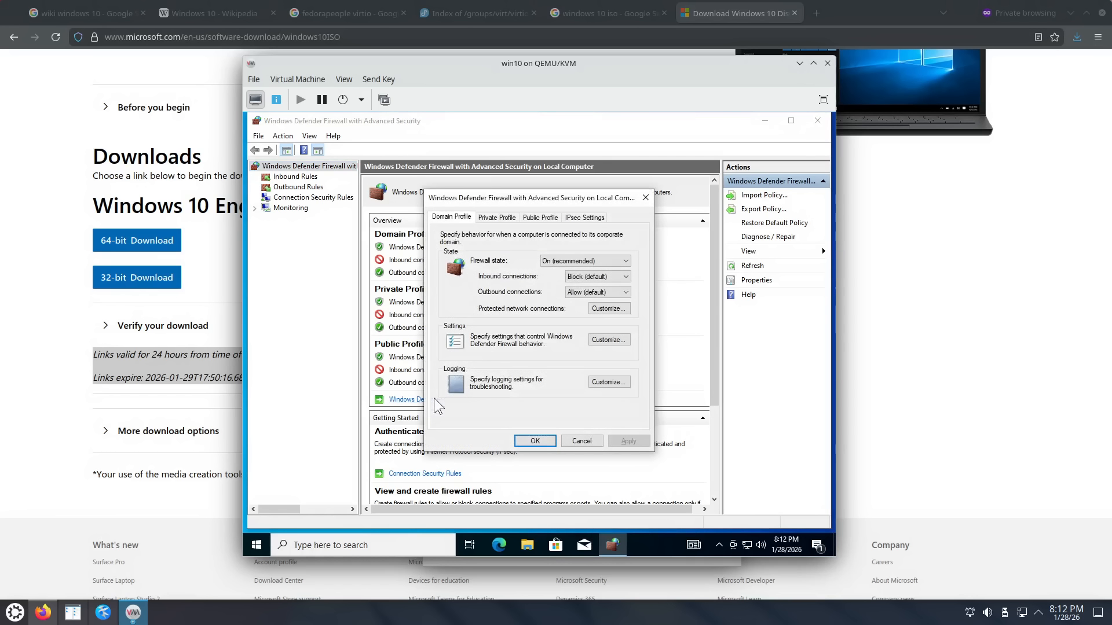
left_click(559, 262)
left_click(553, 279)
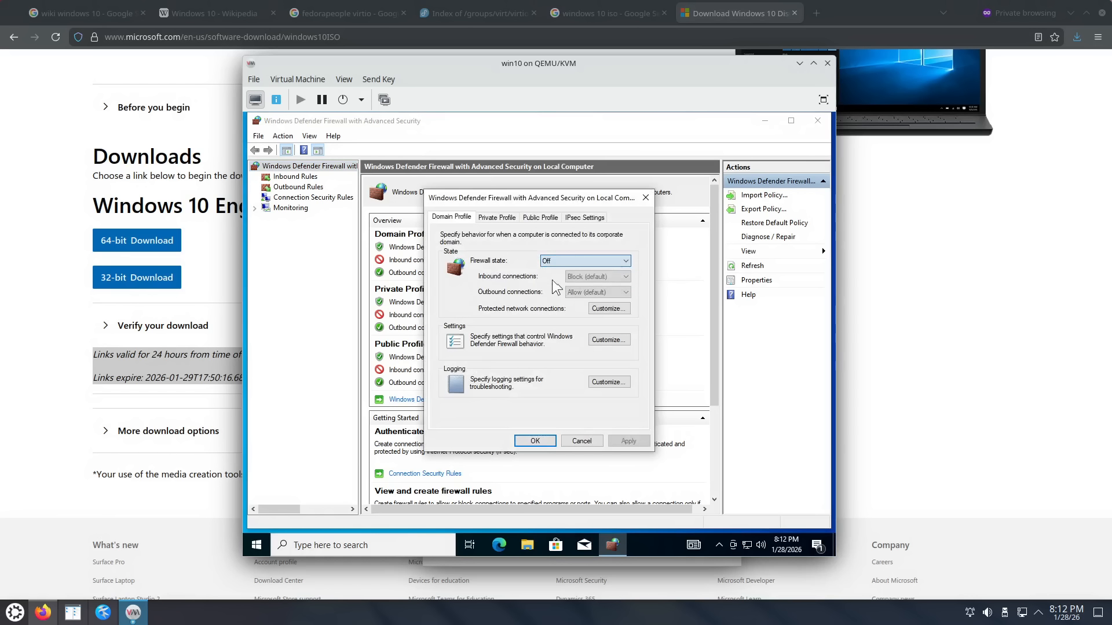
left_click(628, 441)
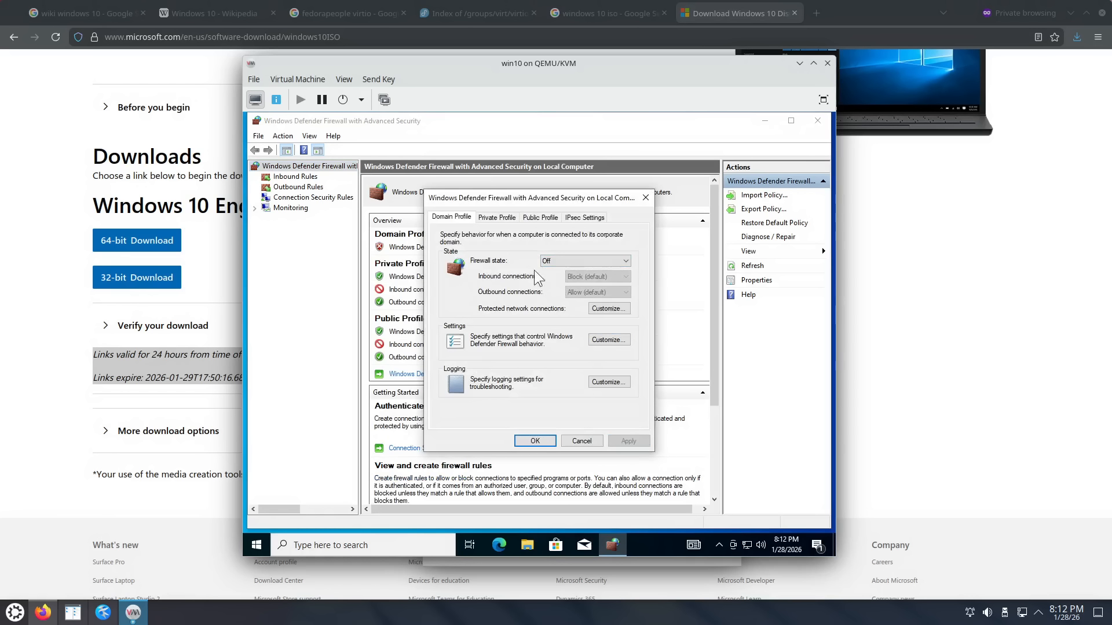
left_click(497, 217)
left_click(559, 261)
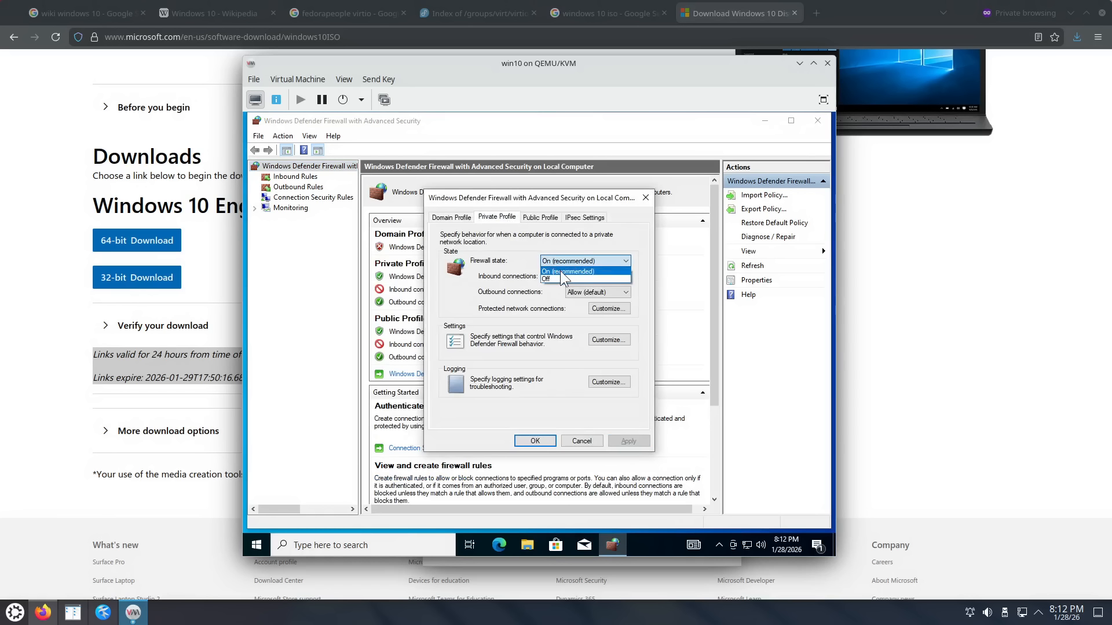
left_click(563, 279)
left_click(635, 445)
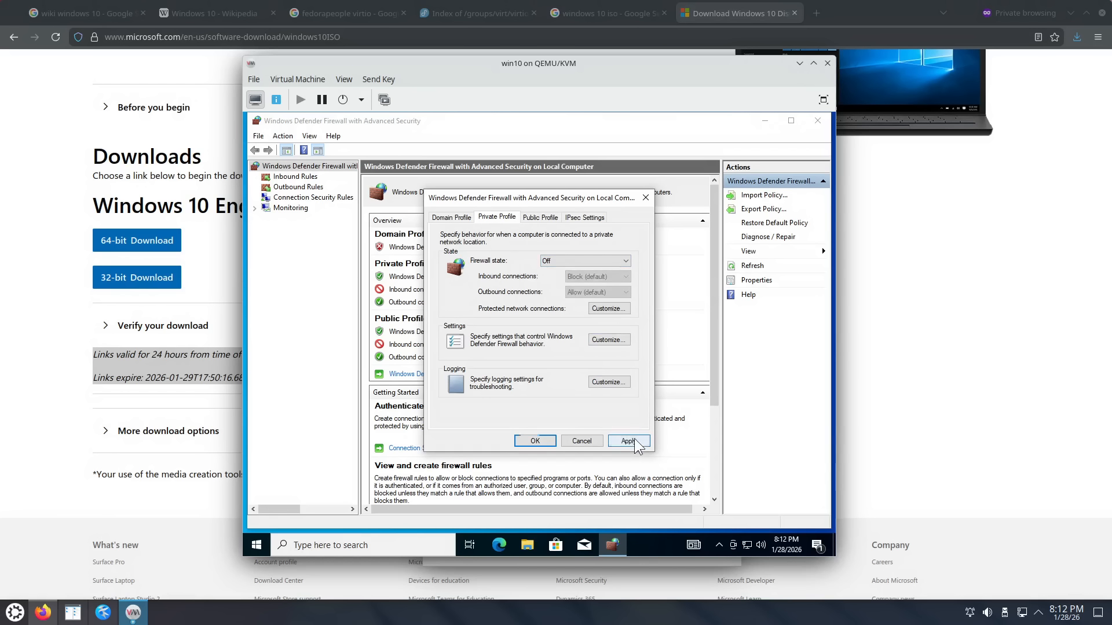
Step: Turn the Public profile firewall Off, confirm with OK, and close the firewall console
left_click(548, 220)
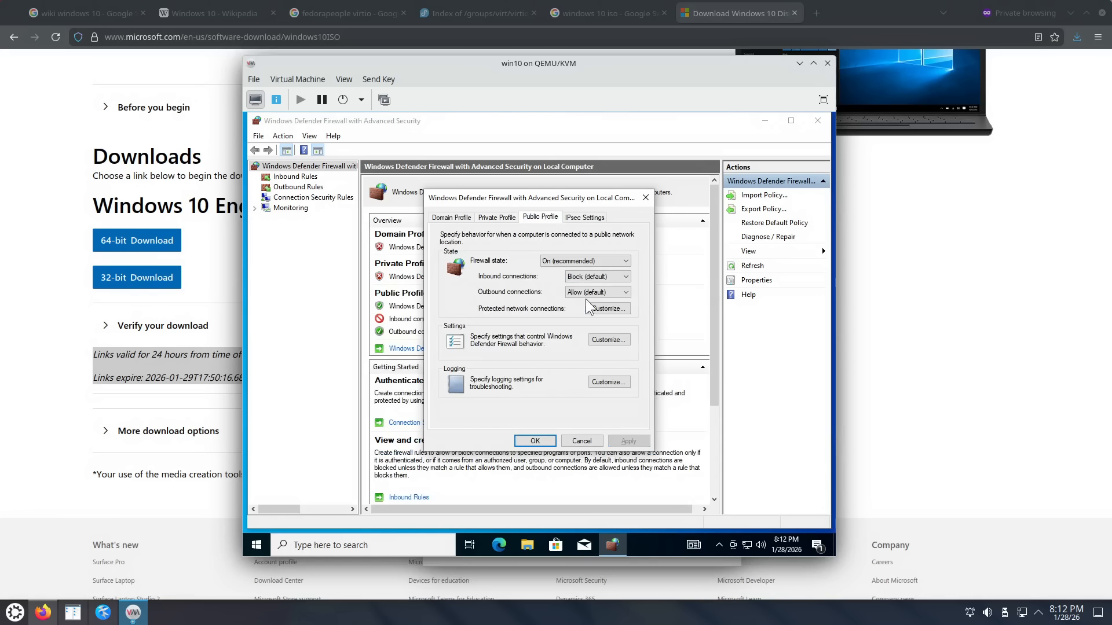
left_click(582, 262)
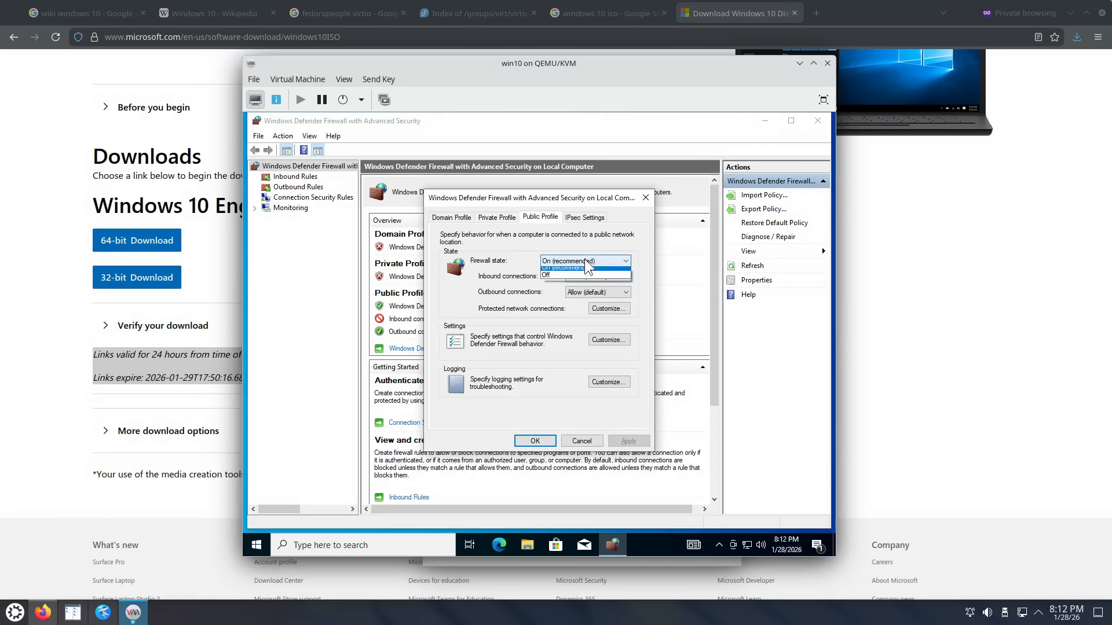
left_click(574, 279)
left_click(628, 441)
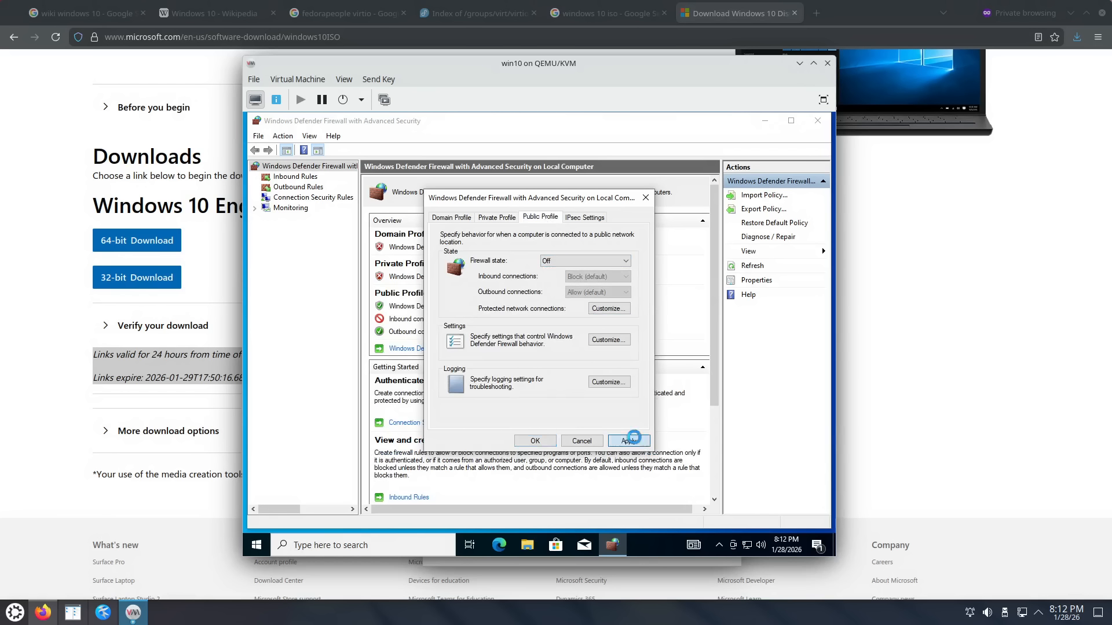
left_click(535, 441)
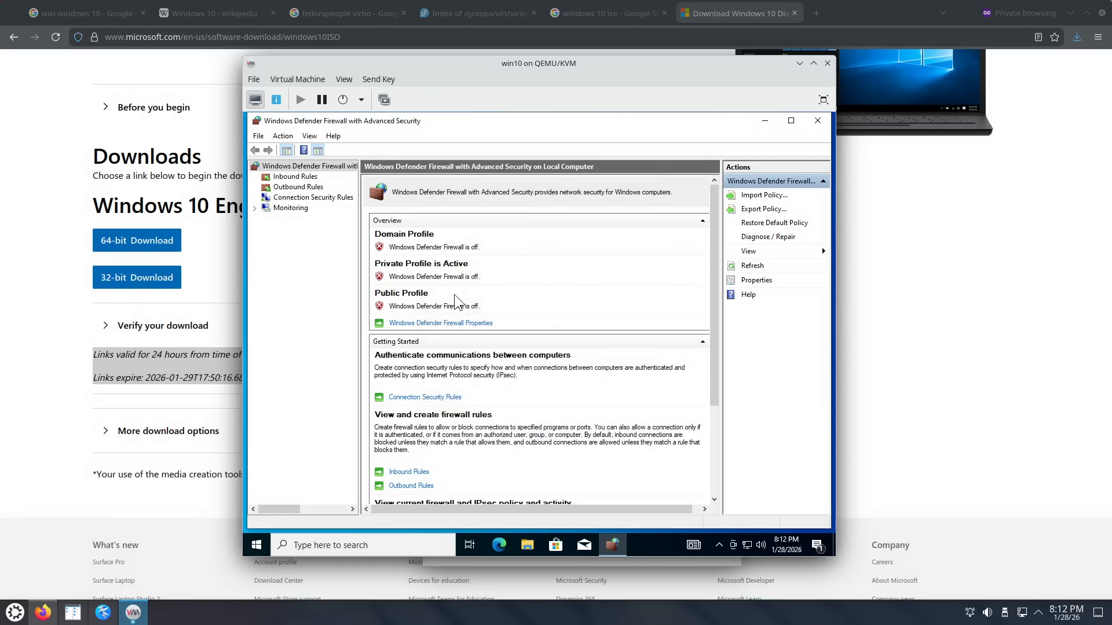
left_click(817, 122)
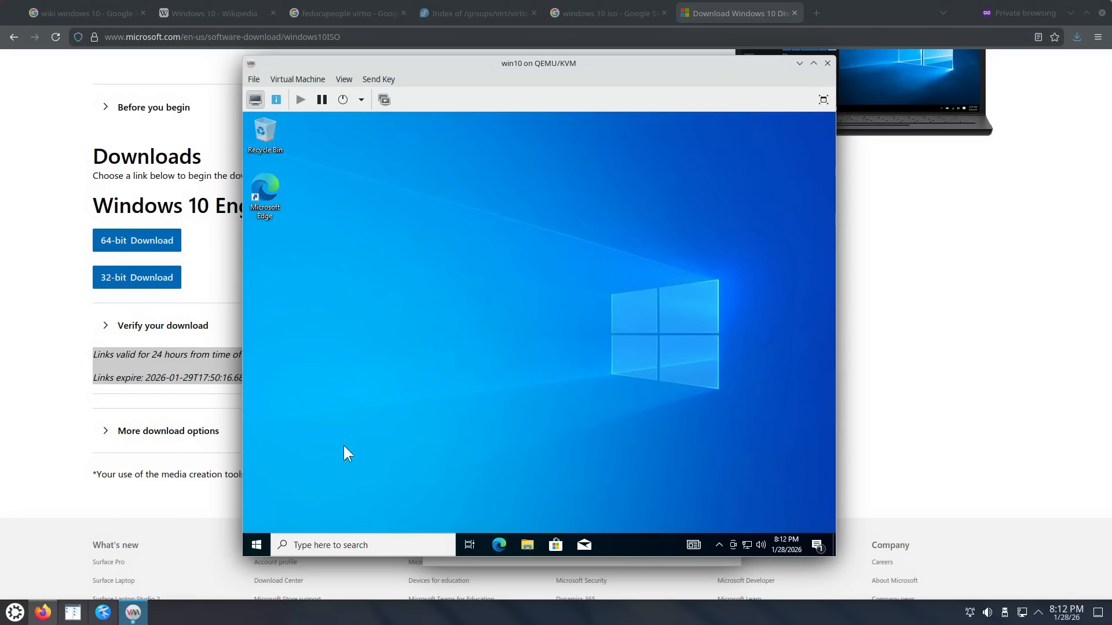
Step: Restart the Windows guest from the Start menu's power options
left_click(255, 545)
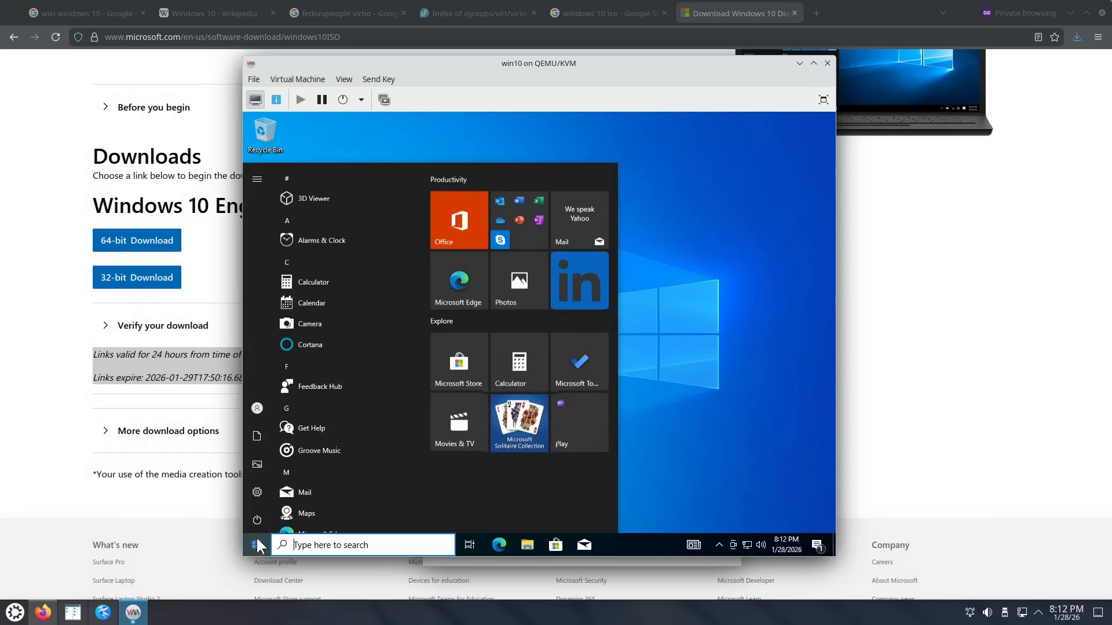
mouse_move(259, 519)
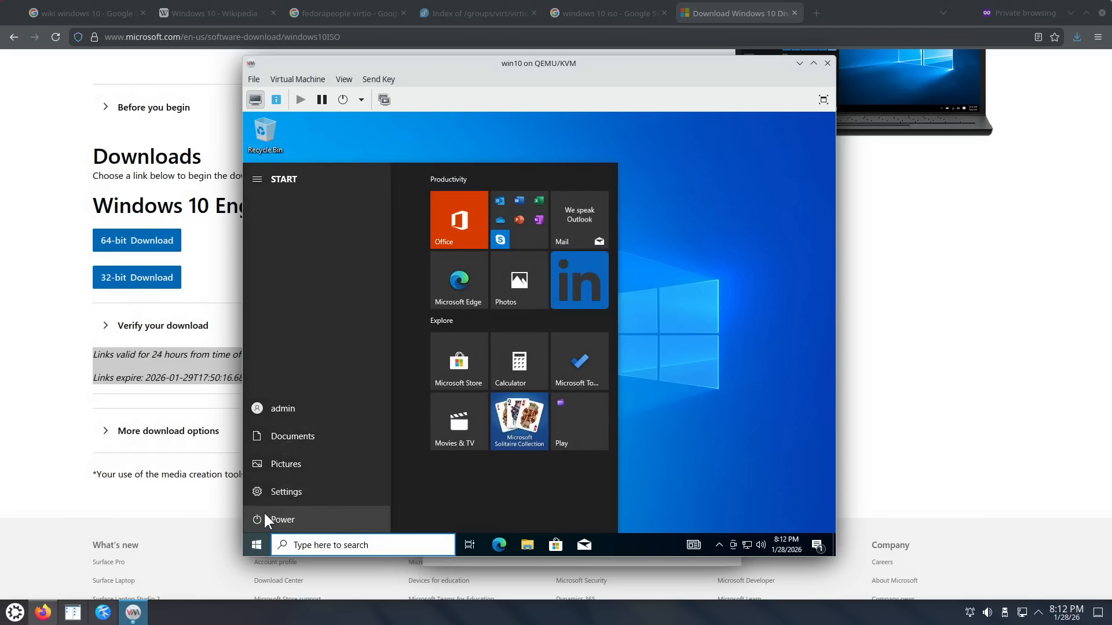
left_click(284, 521)
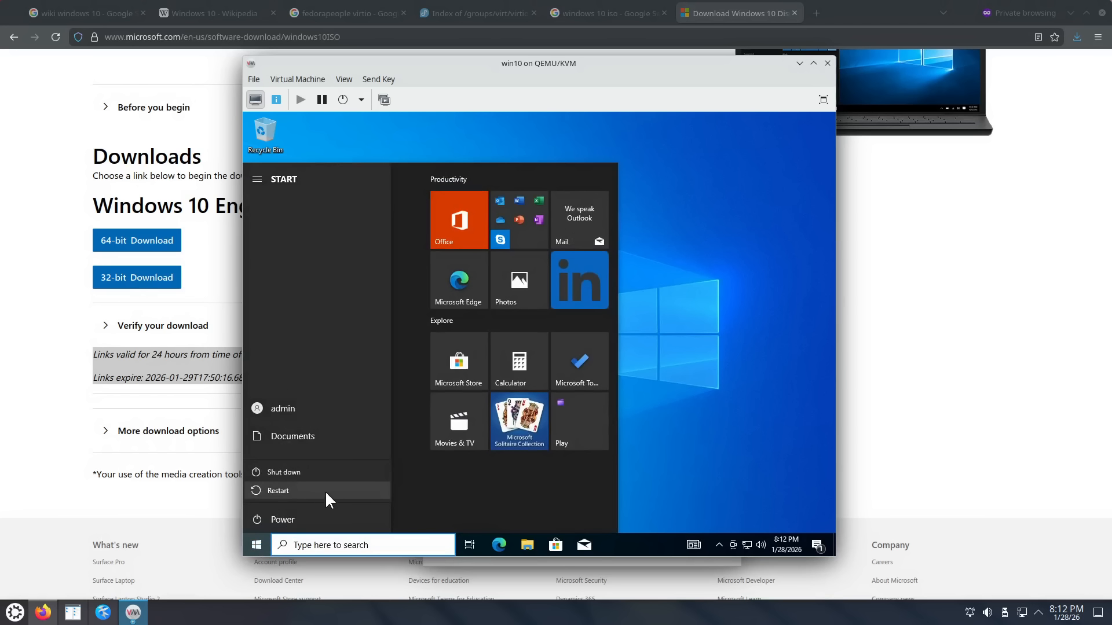
left_click(319, 493)
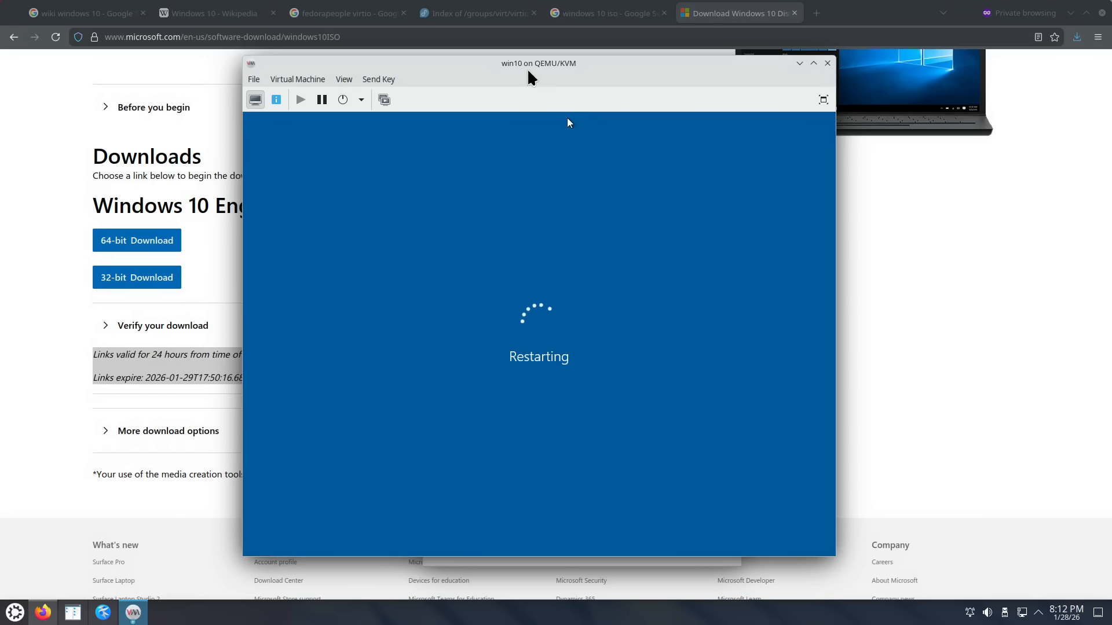
Step: Close the win10 console and reopen it from the manager's machine list
left_click_drag(550, 73, 572, 82)
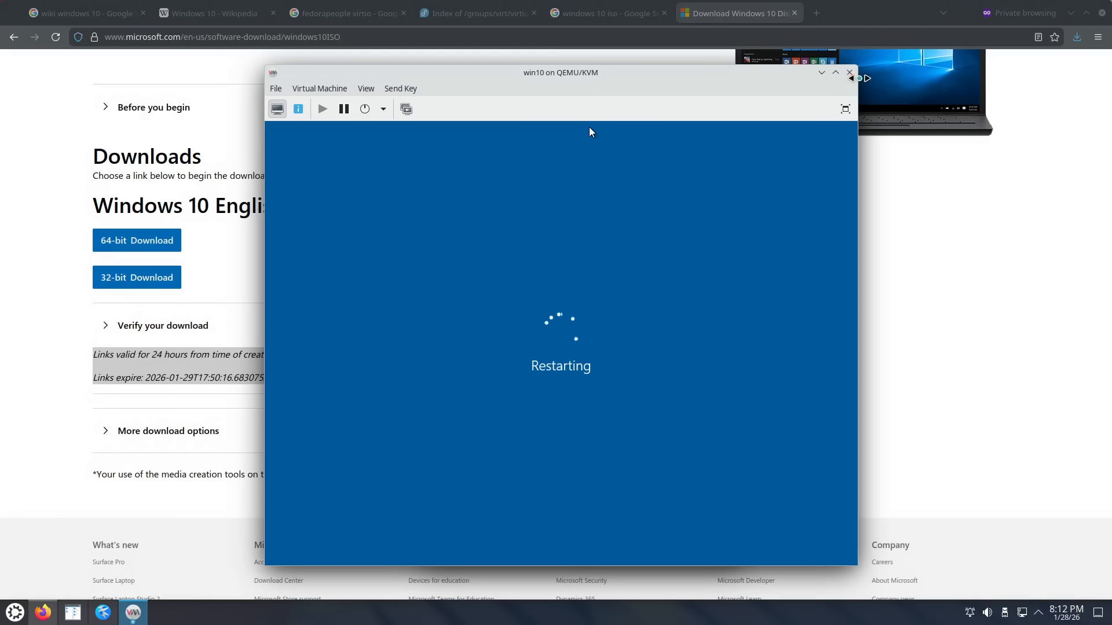
left_click(848, 72)
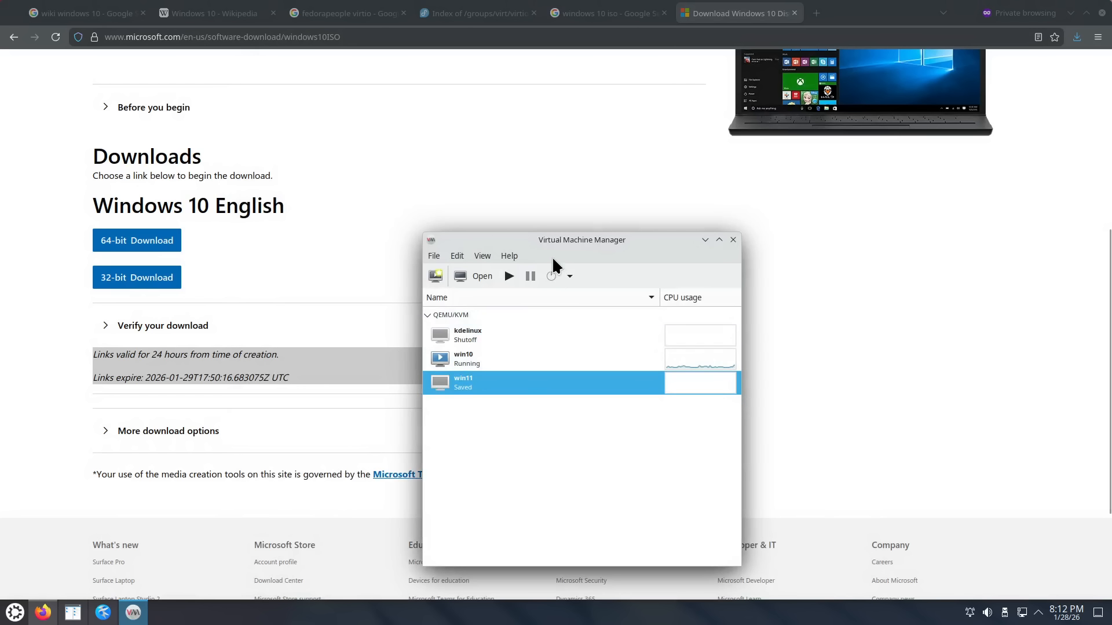
left_click_drag(567, 242, 411, 205)
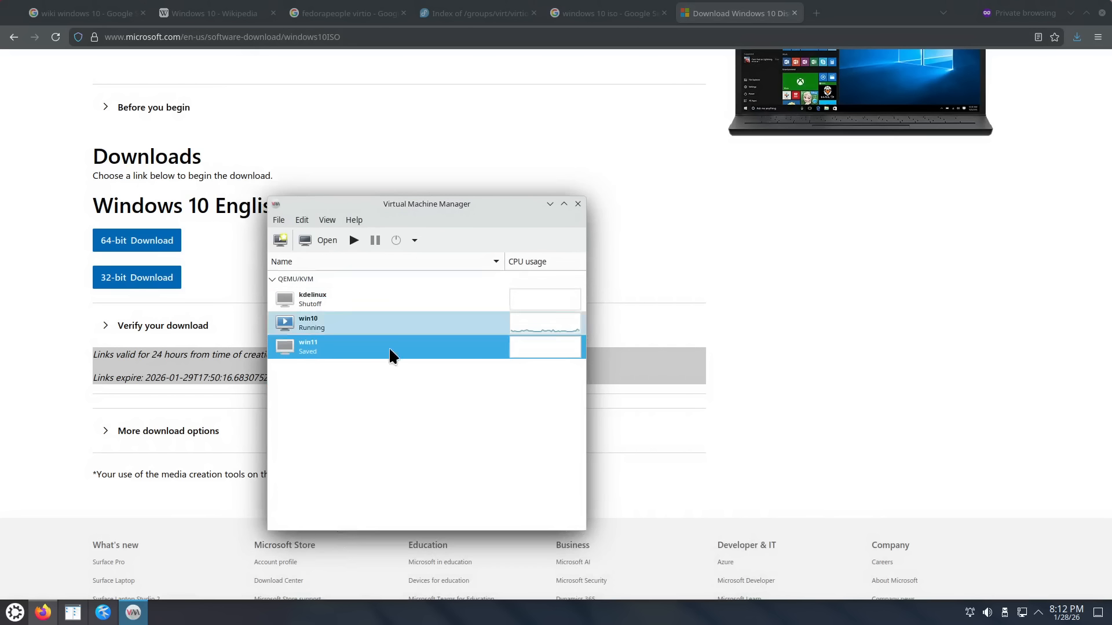
right_click(311, 321)
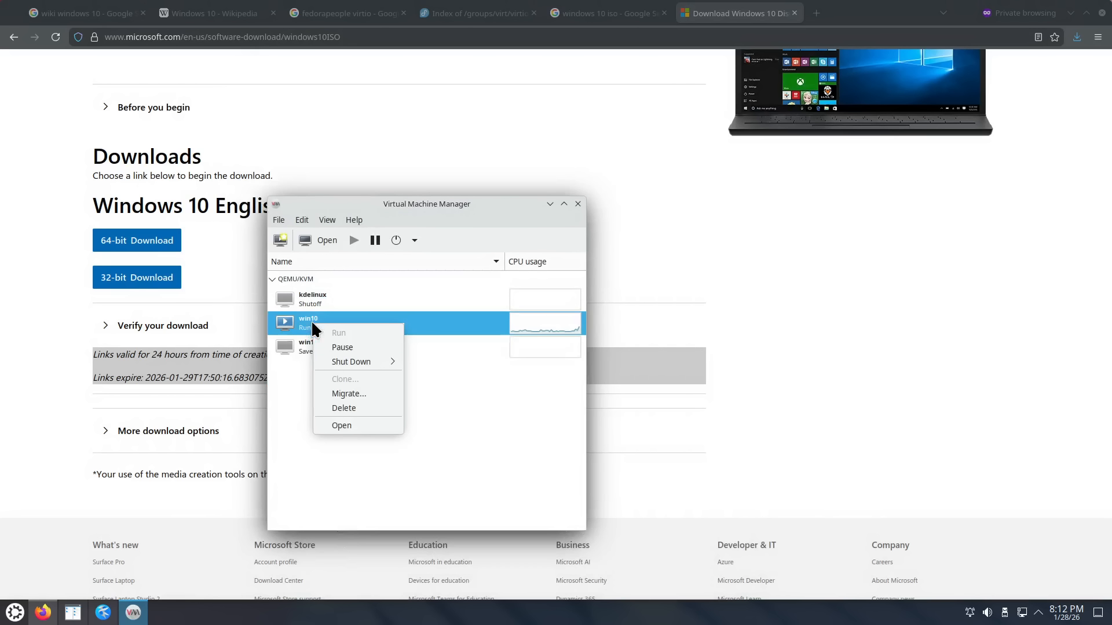
left_click(347, 426)
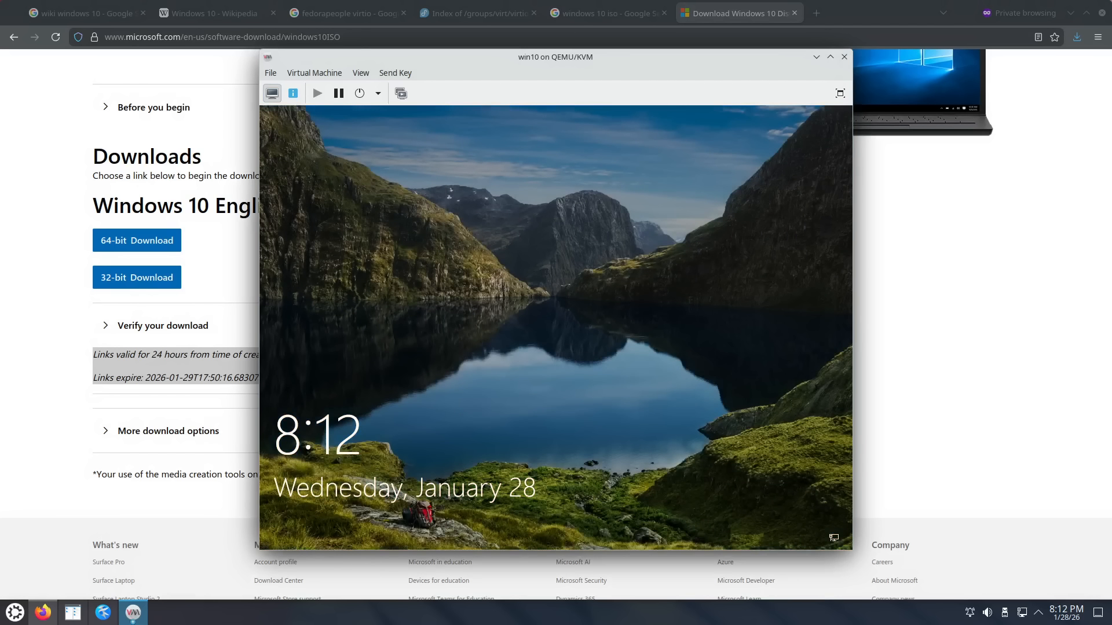
Step: Eject the ISOs from SATA CDROM 2 and SATA CDROM 1 and apply both
left_click(292, 93)
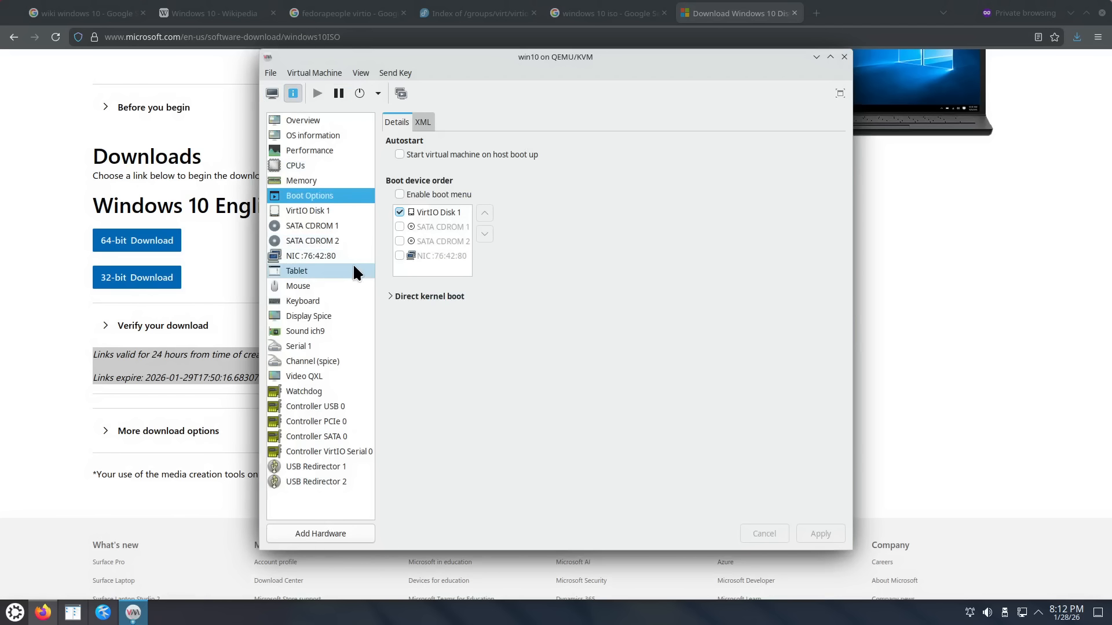
left_click(328, 241)
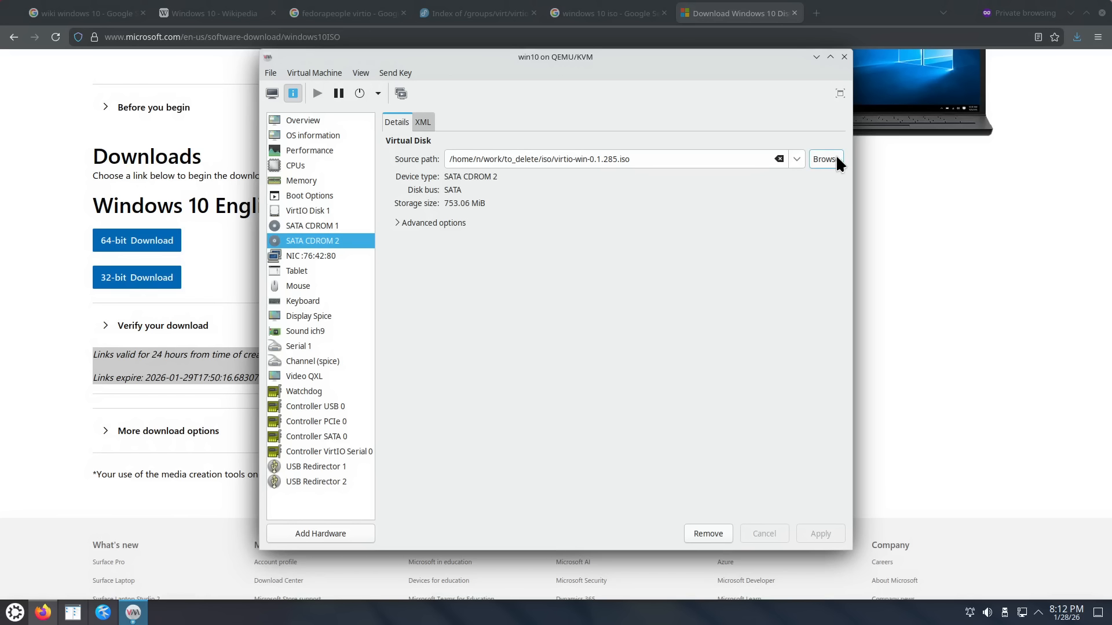
left_click(780, 159)
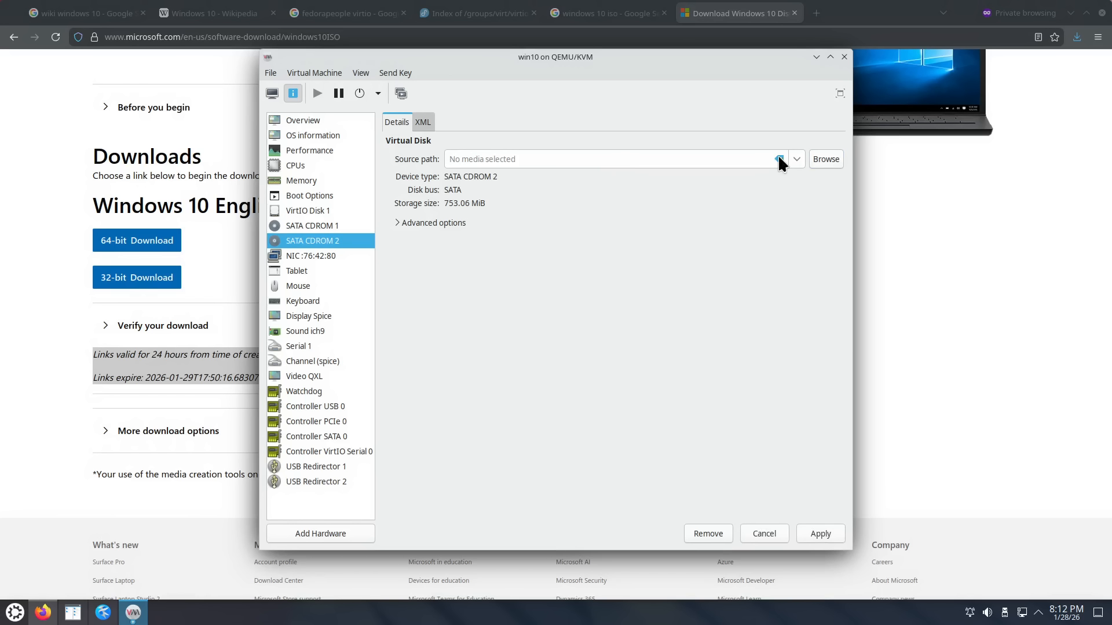
left_click(820, 533)
left_click(347, 226)
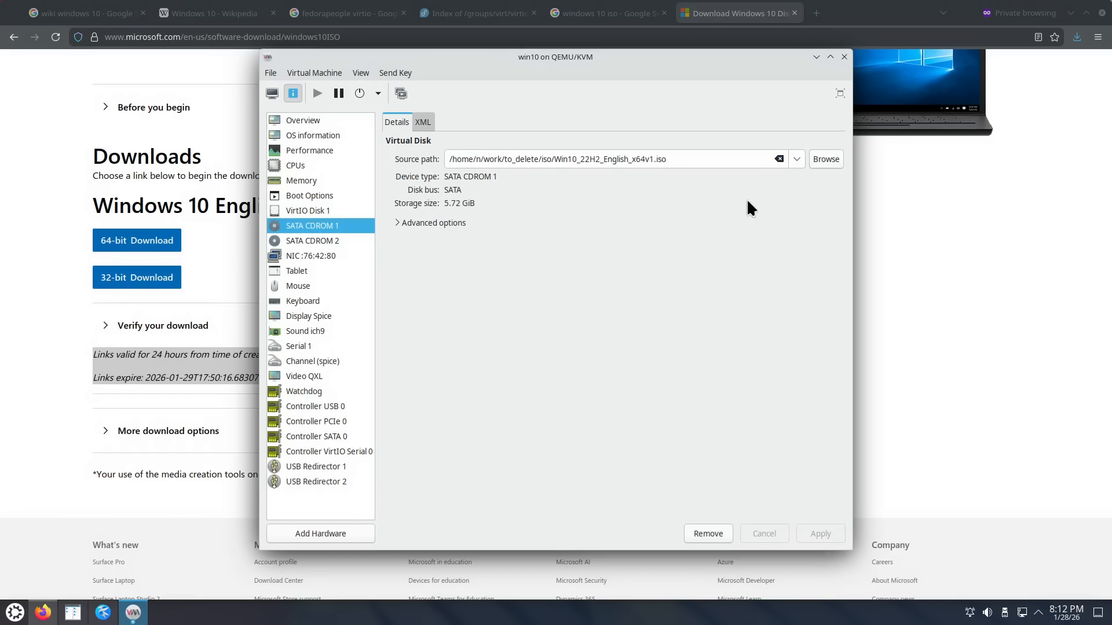
left_click(780, 159)
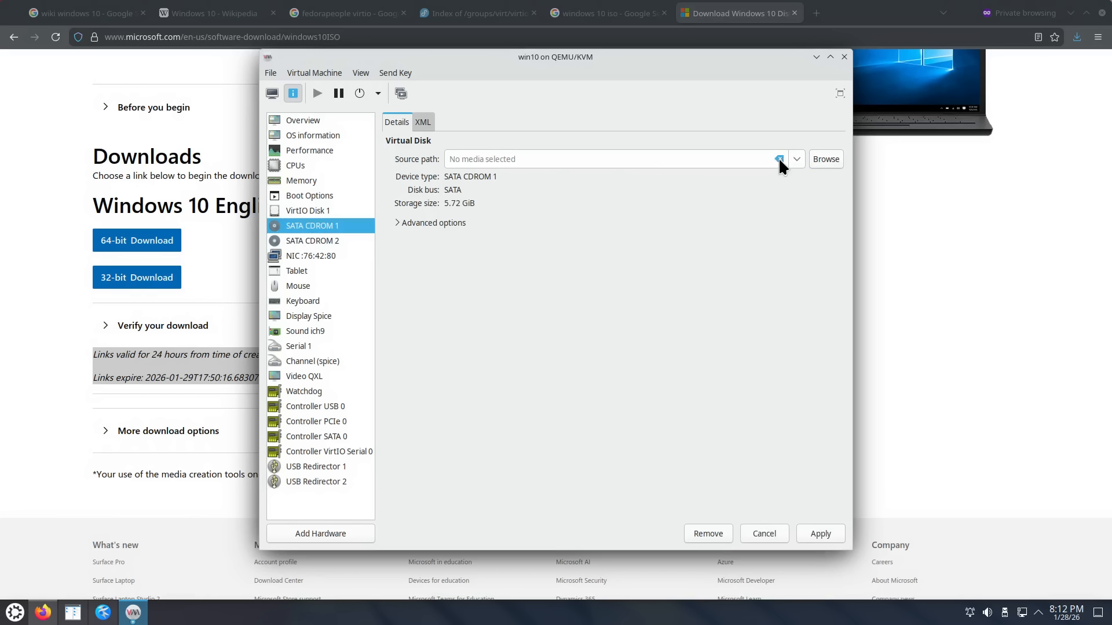
left_click(820, 533)
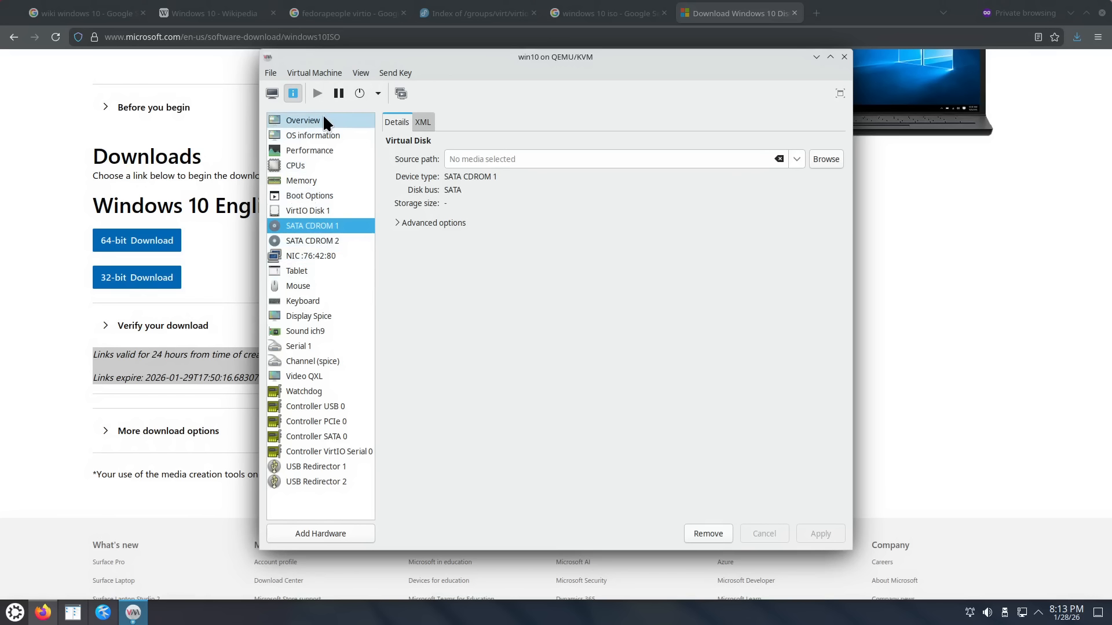
Step: Request a guest shutdown from the power menu and return to the live display
left_click(378, 94)
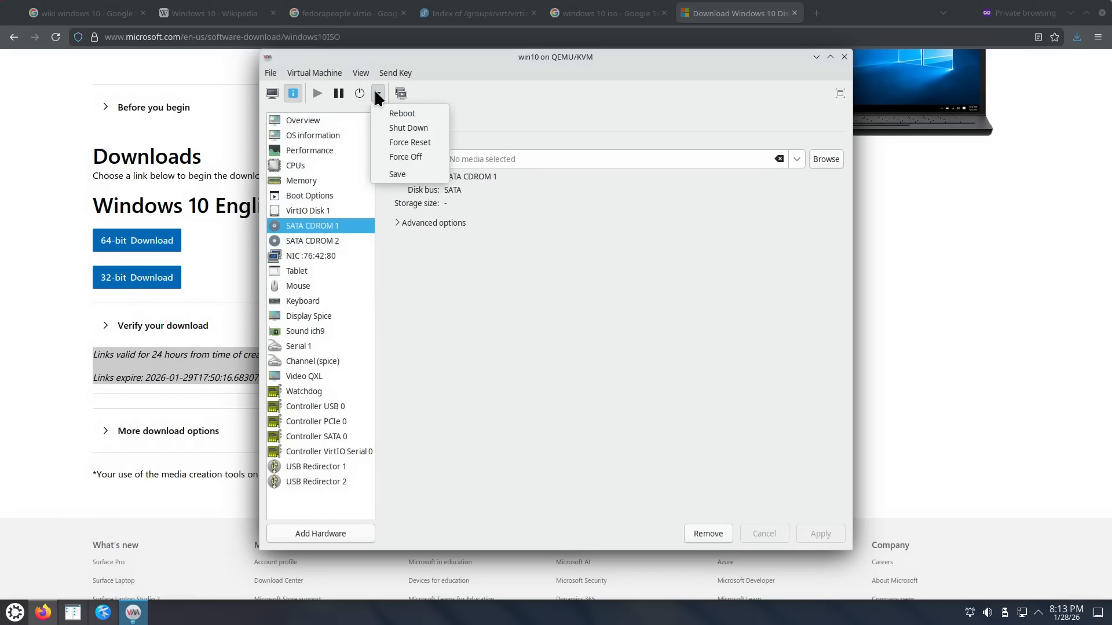
left_click(393, 128)
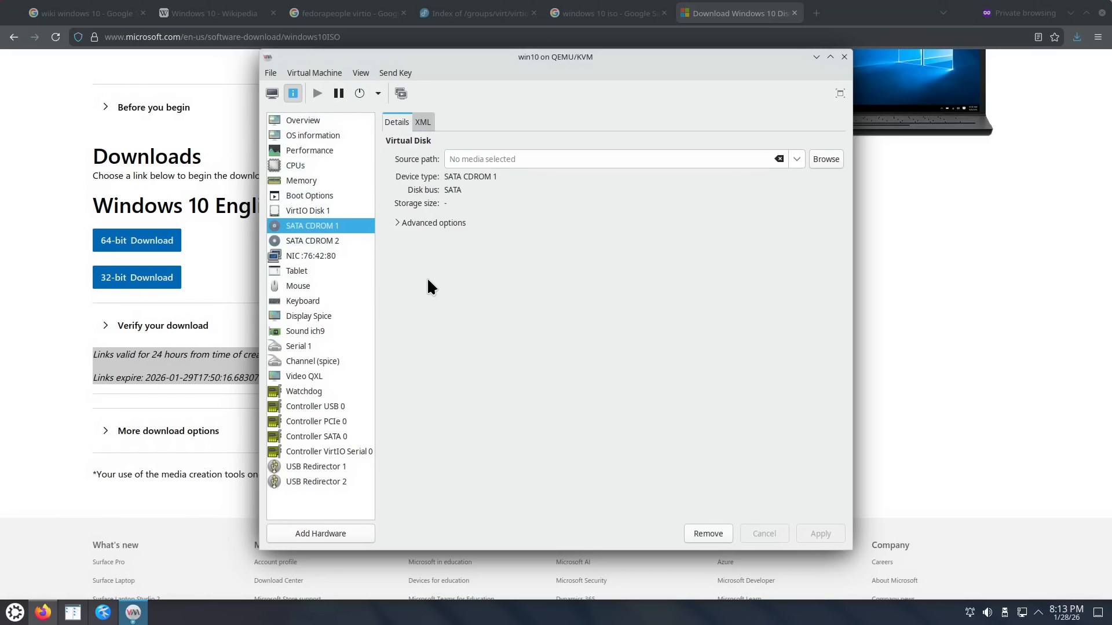
left_click(272, 94)
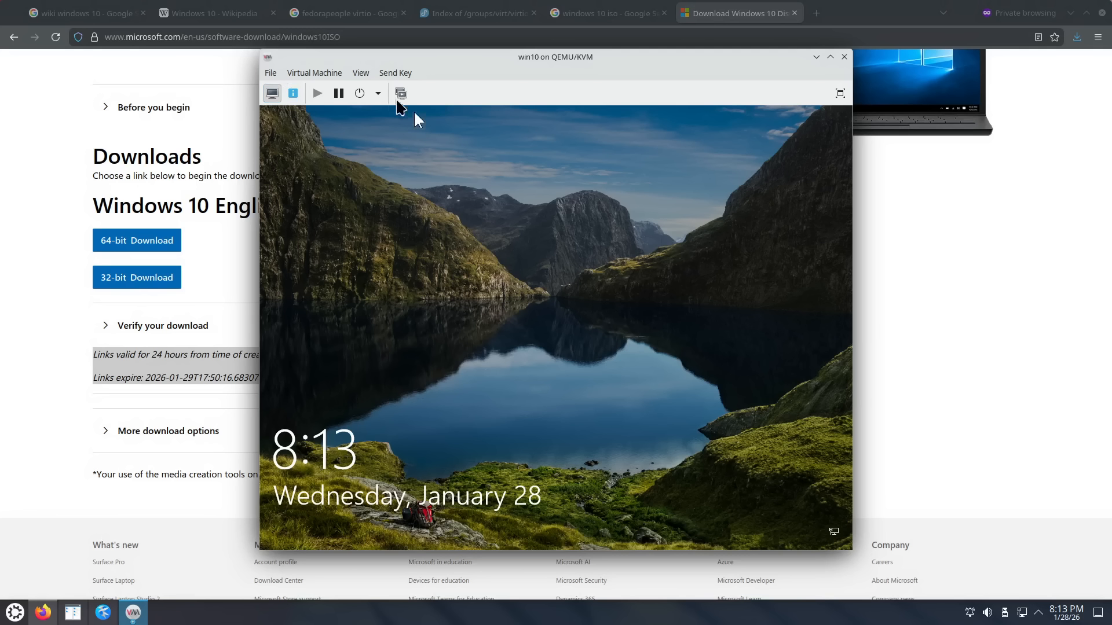
Step: Request the guest shutdown twice more from the VM's power menu
left_click(378, 93)
left_click(404, 126)
left_click(378, 93)
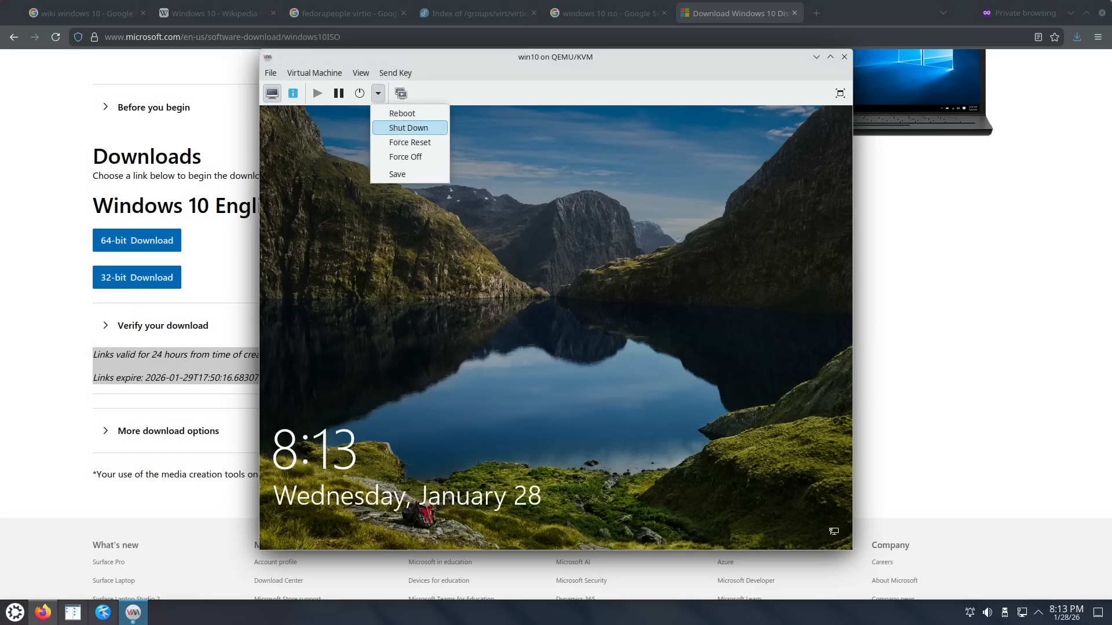
left_click(407, 128)
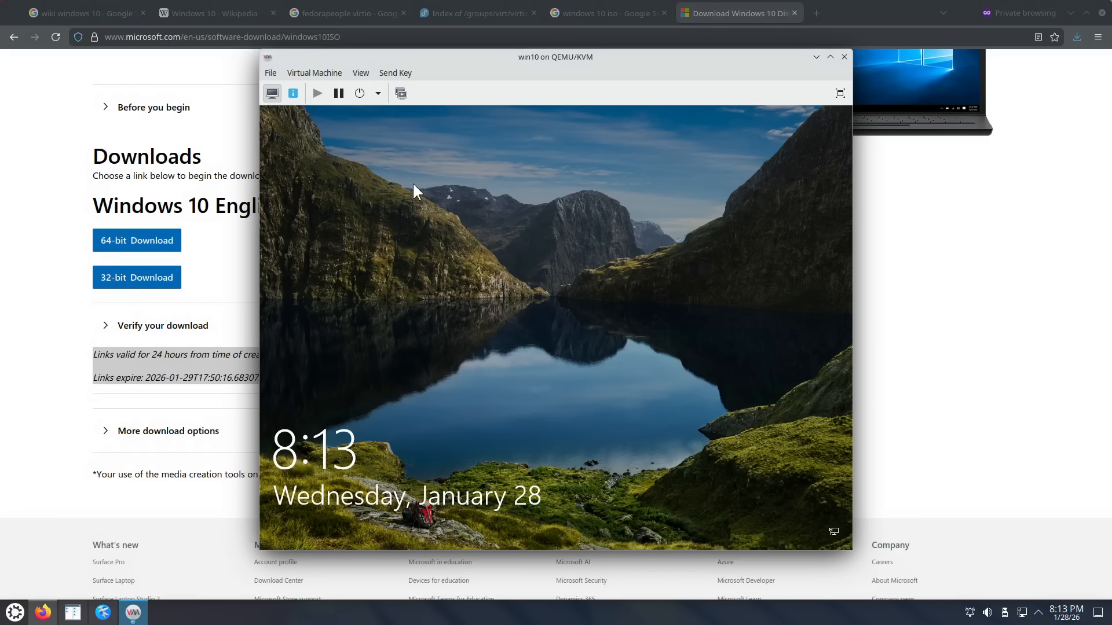
Step: Shut down Windows from the sign-in screen, choosing Shut down anyway, then view hardware details
left_click(463, 274)
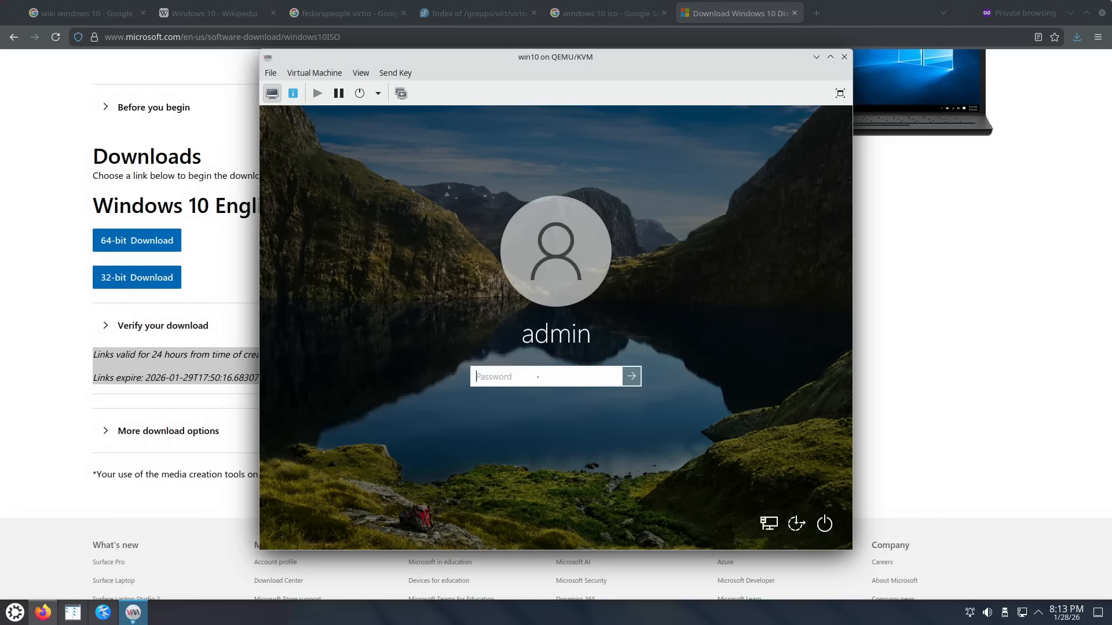
left_click(830, 524)
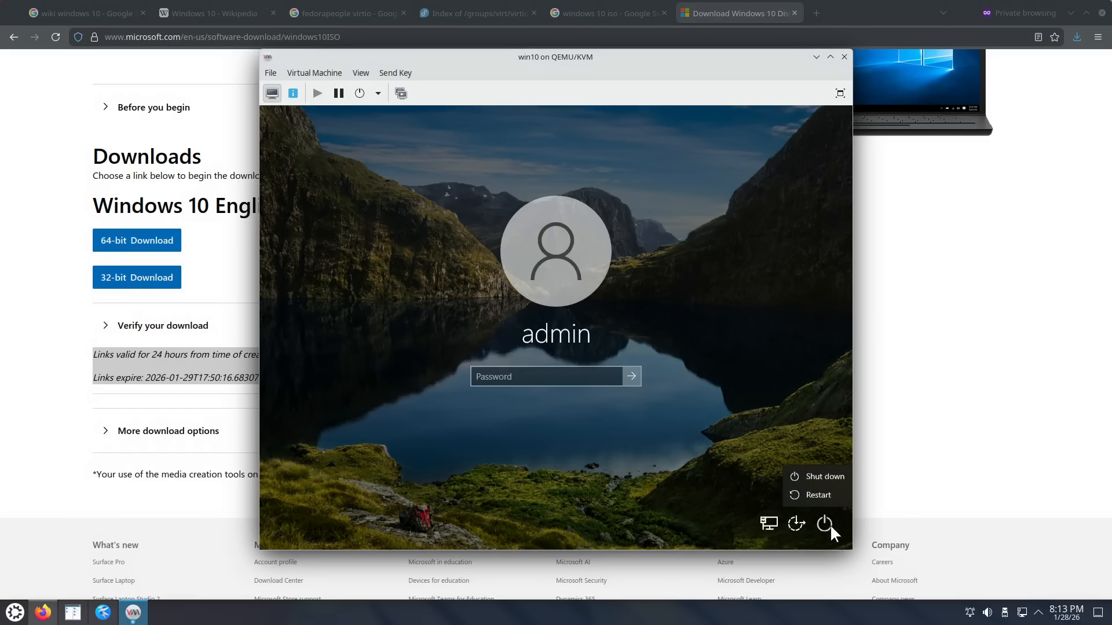
left_click(827, 473)
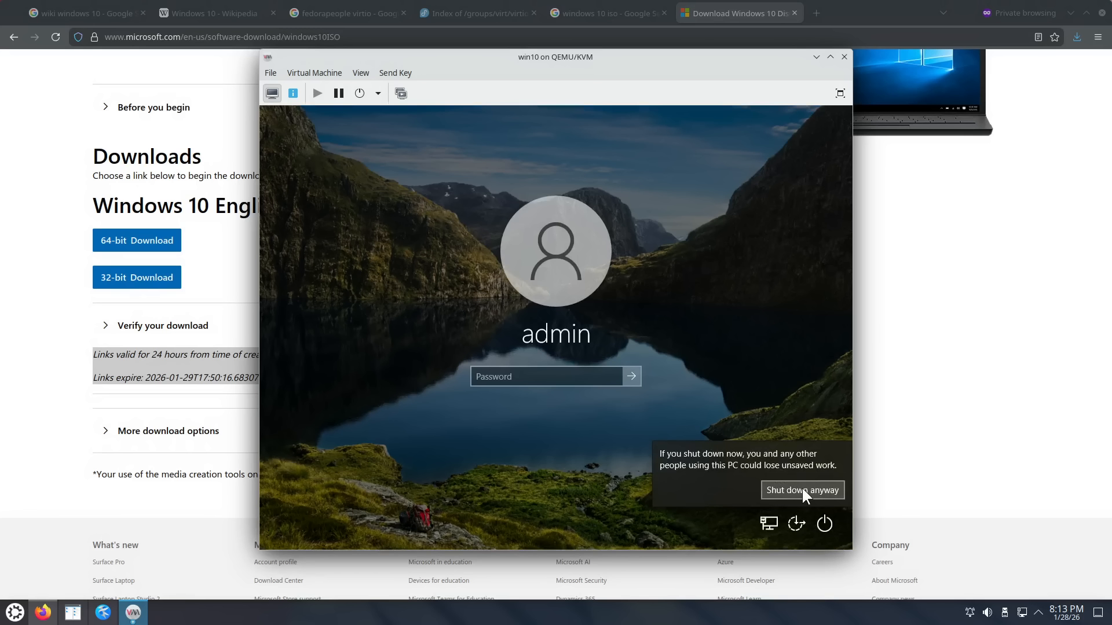
left_click(803, 491)
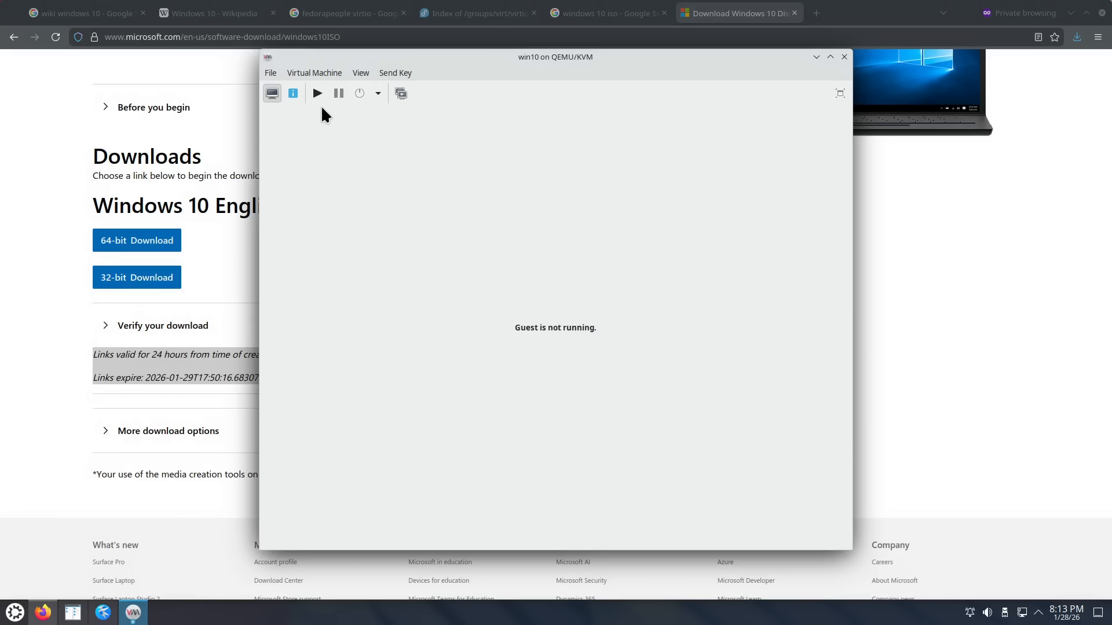
left_click(293, 93)
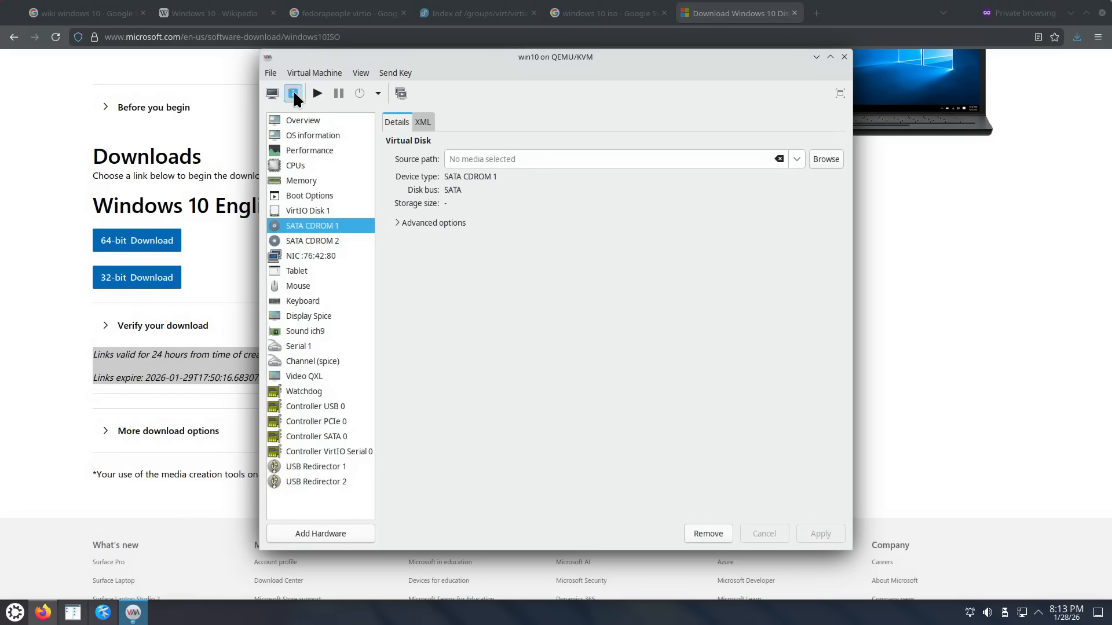
Step: Remove and delete SATA CDROM 2, then review CDROM 1, VirtIO Disk 1 and NIC settings
left_click(345, 240)
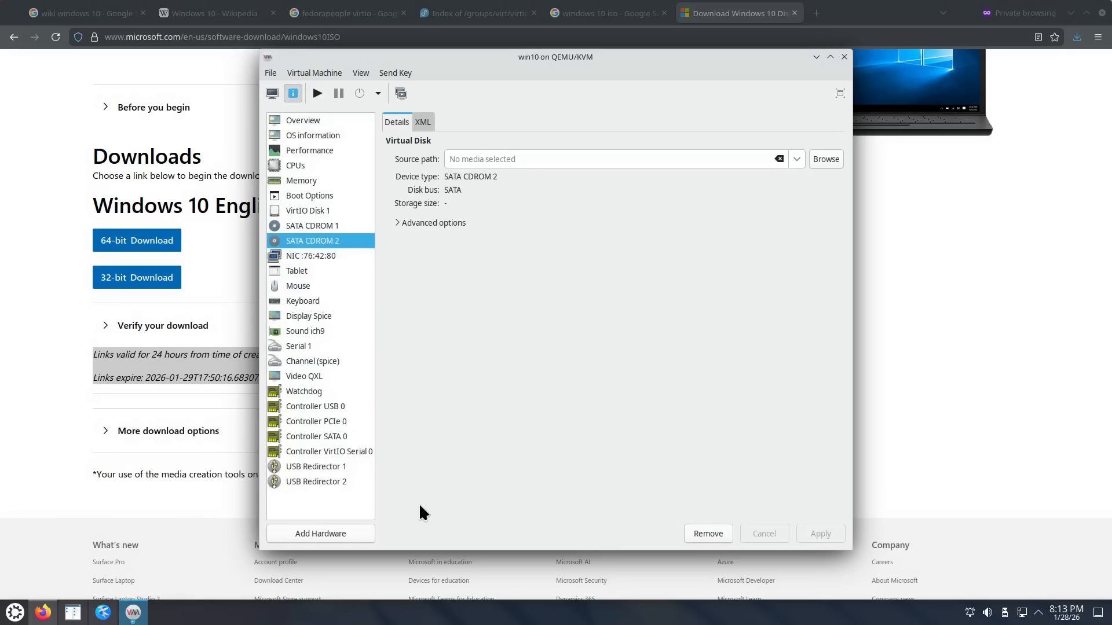
left_click(703, 534)
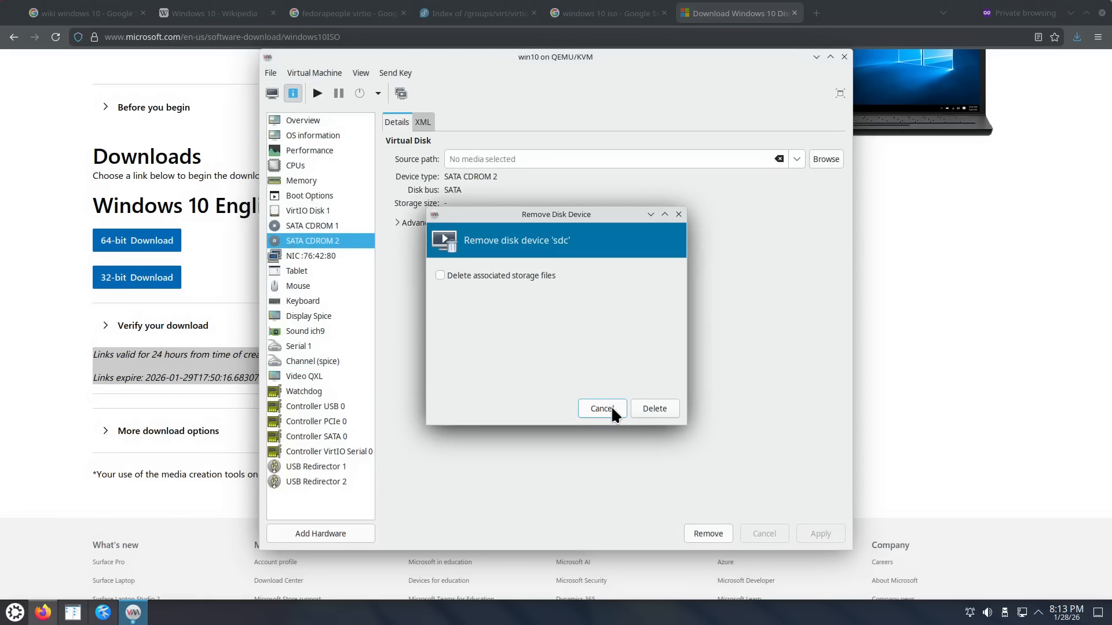
left_click(649, 411)
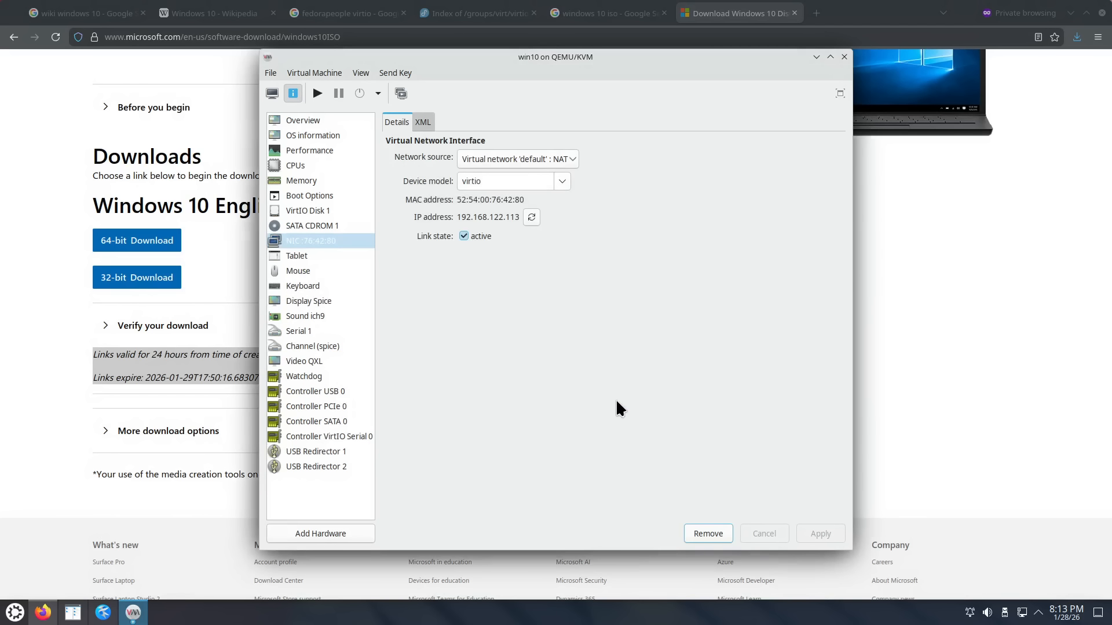
left_click(337, 226)
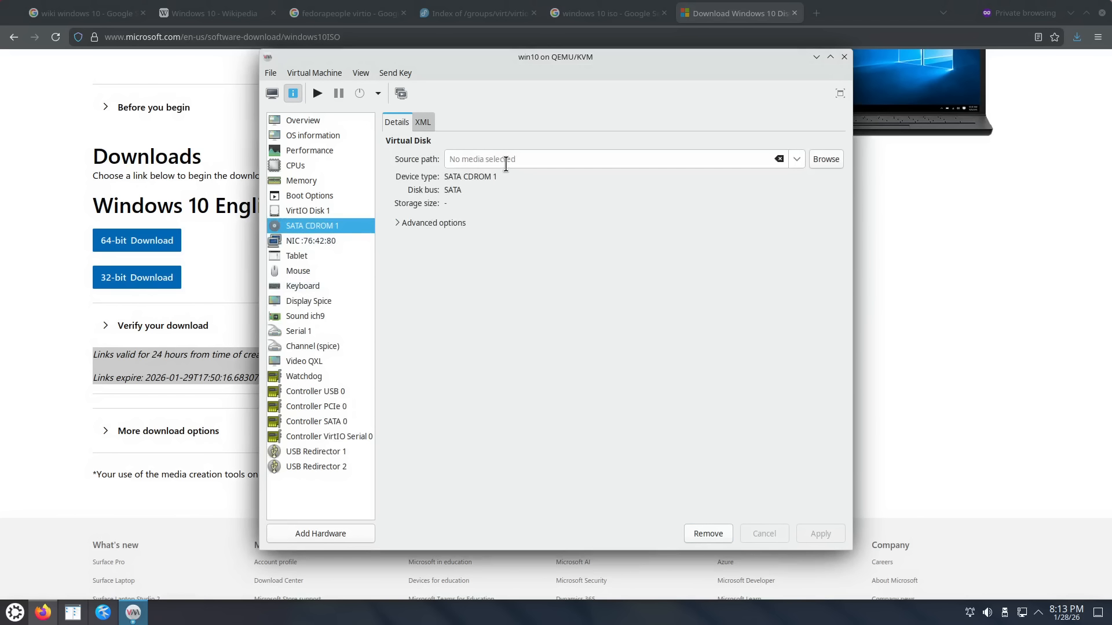
left_click(323, 212)
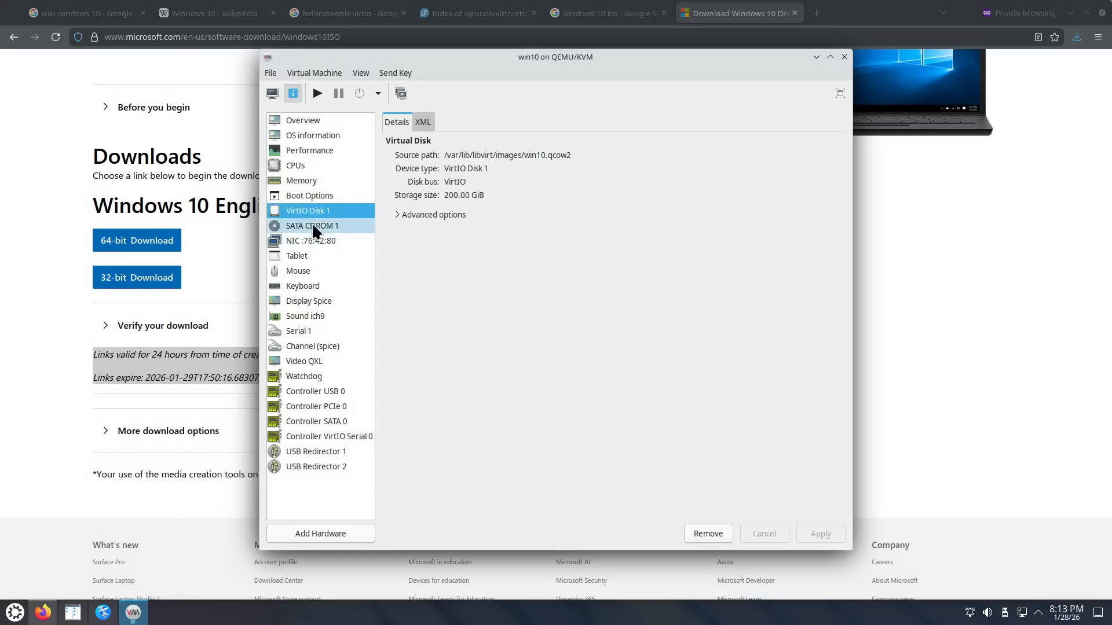
left_click(313, 239)
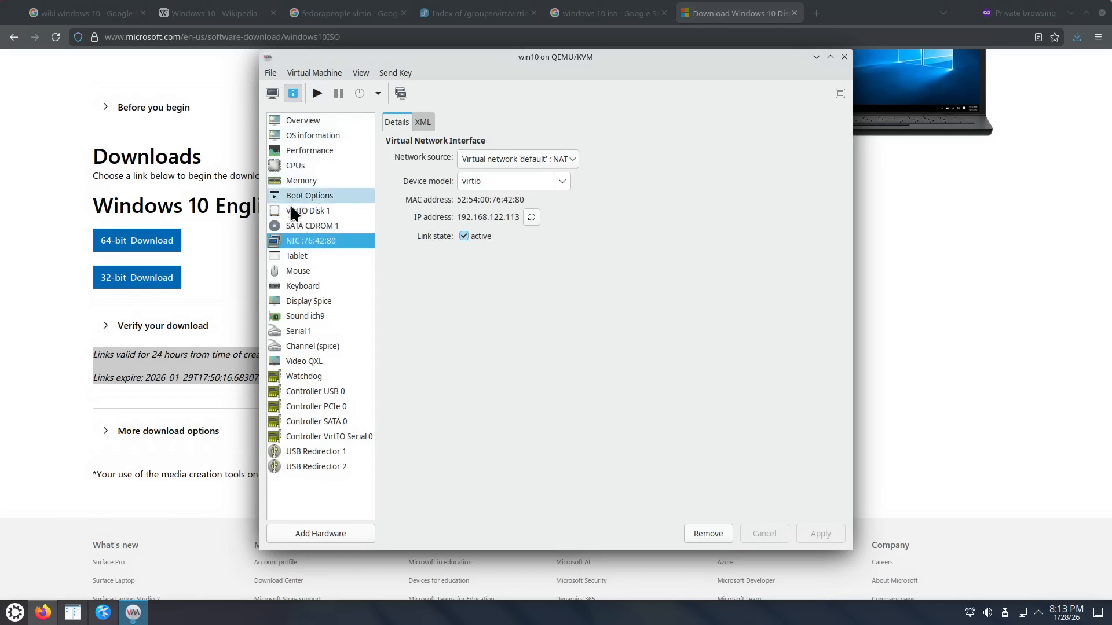
Step: Start the win10 guest from the graphical display and recheck the SATA CDROM 1 settings
left_click(272, 93)
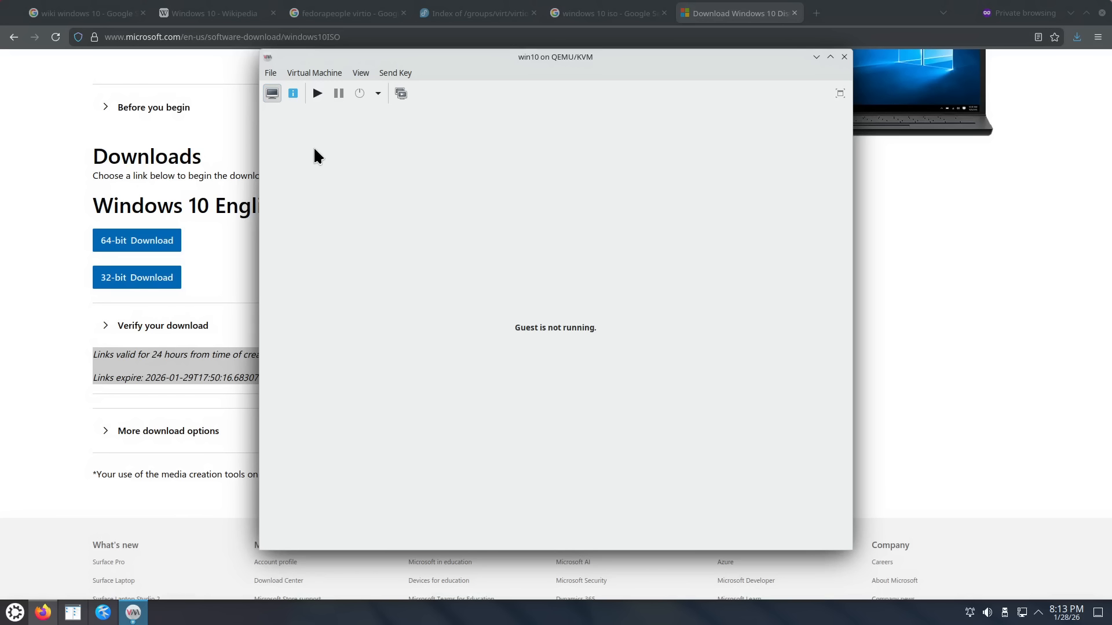
left_click(317, 94)
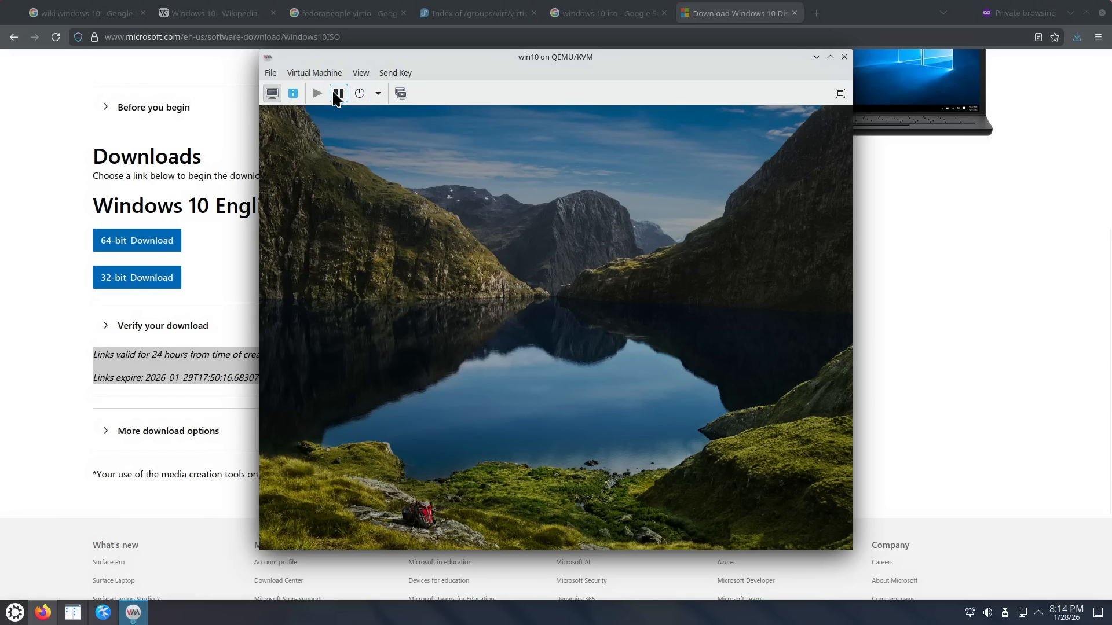
left_click(293, 93)
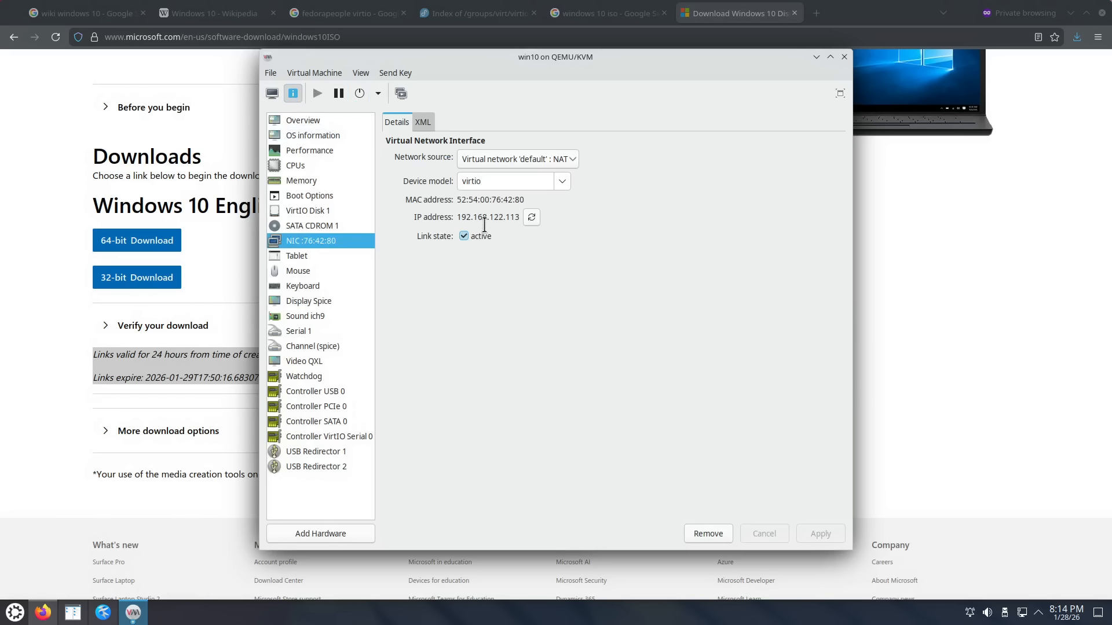
left_click(343, 225)
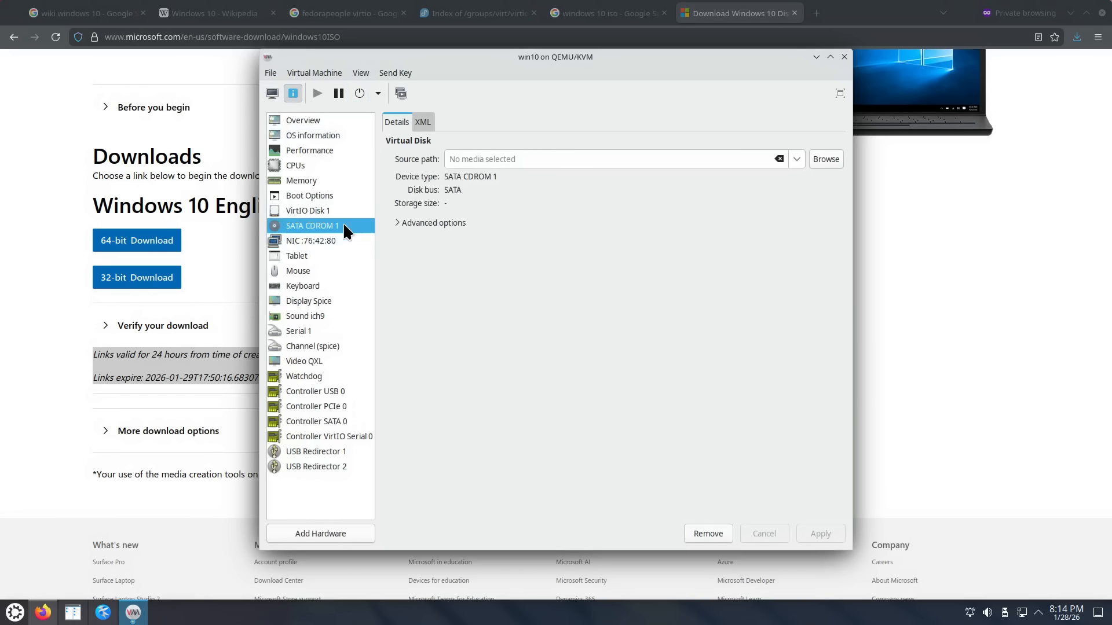
left_click(343, 238)
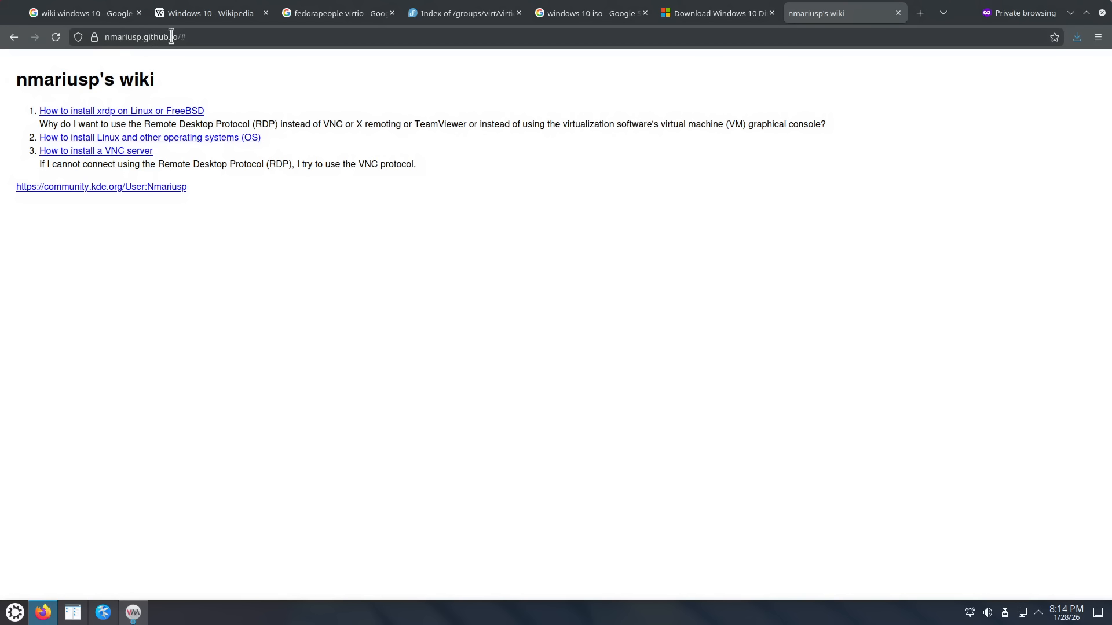
Step: Open the xrdp link's RDP page in a new tab and jump to its end
right_click(134, 110)
left_click(149, 121)
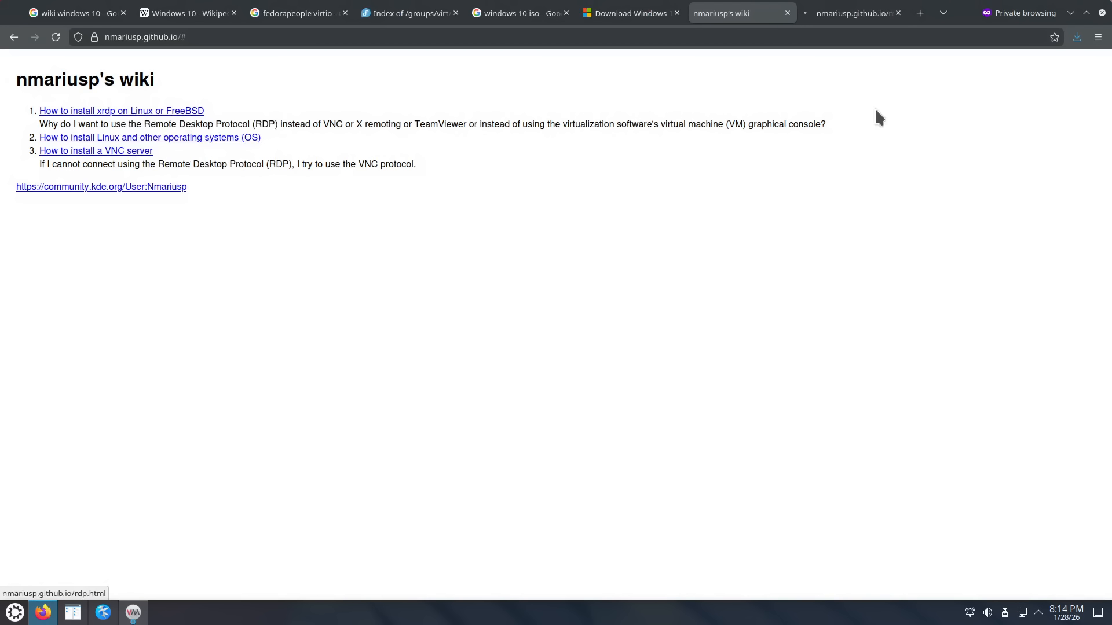
left_click(834, 14)
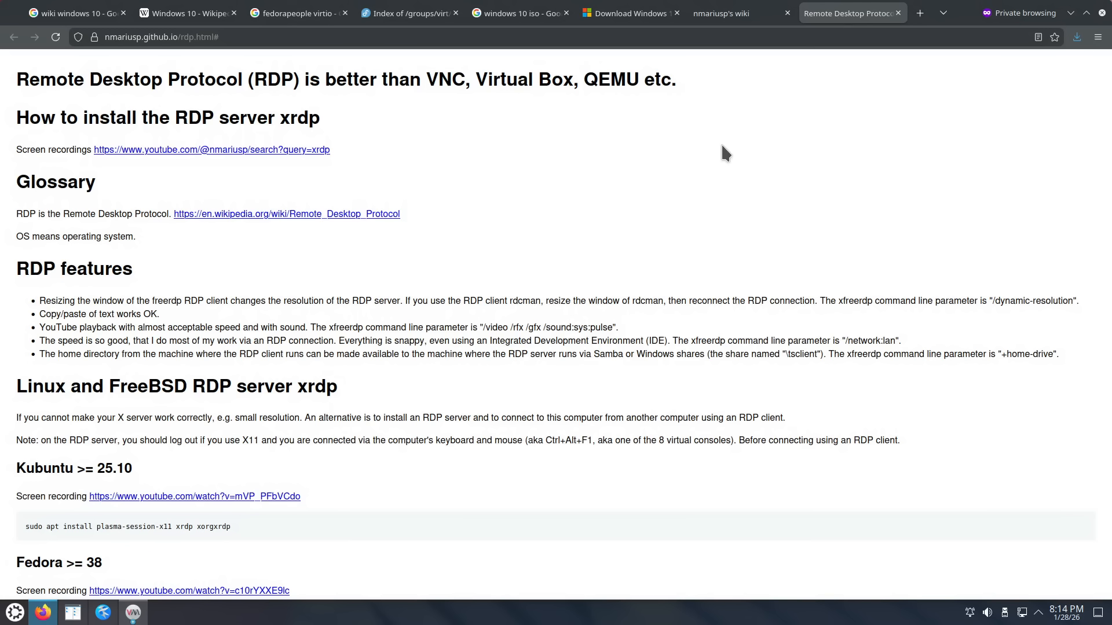
key("End")
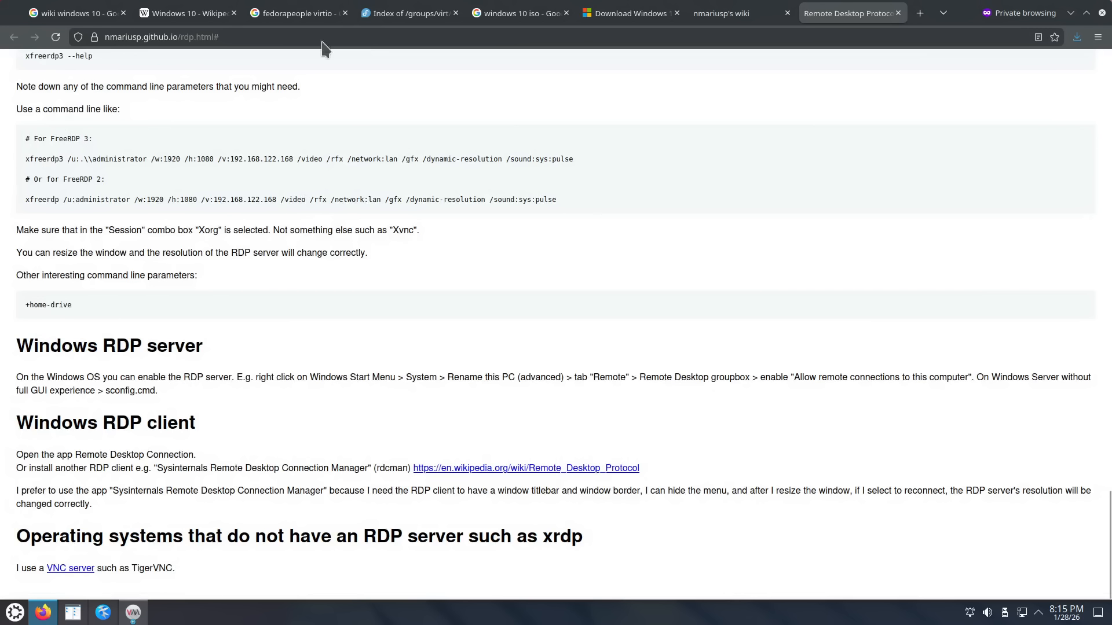
Step: Select the xfreerdp words and the inline apt install freerdp3-x11 command on the page
double_click(41, 199)
double_click(45, 159)
scroll(169, 201, "up", 4)
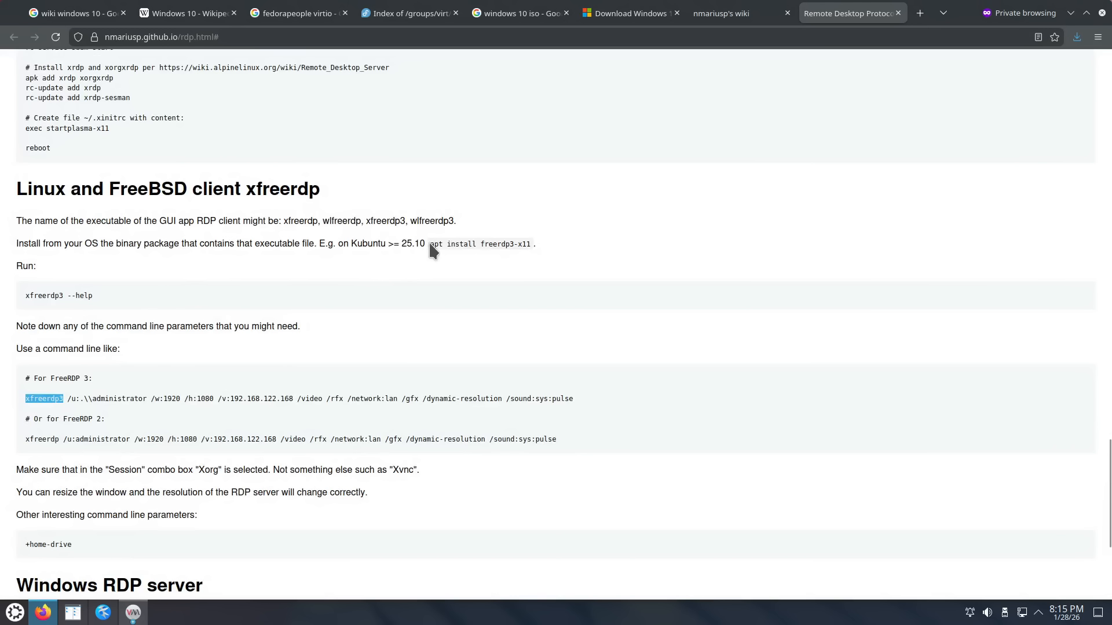
left_click_drag(430, 246, 509, 242)
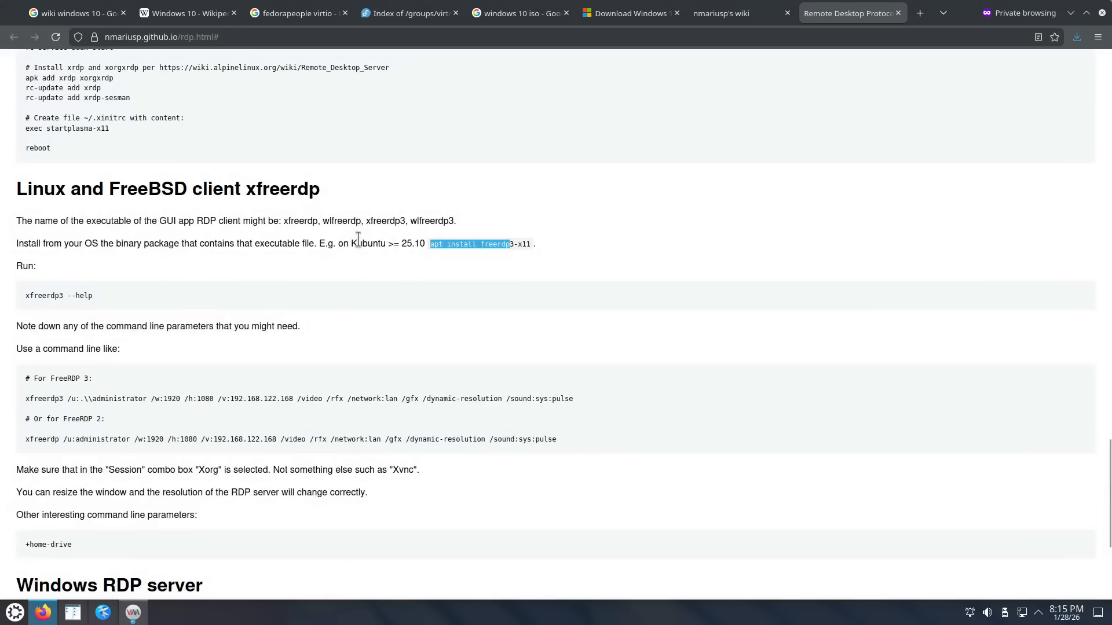
left_click(383, 235)
left_click_drag(334, 243, 400, 242)
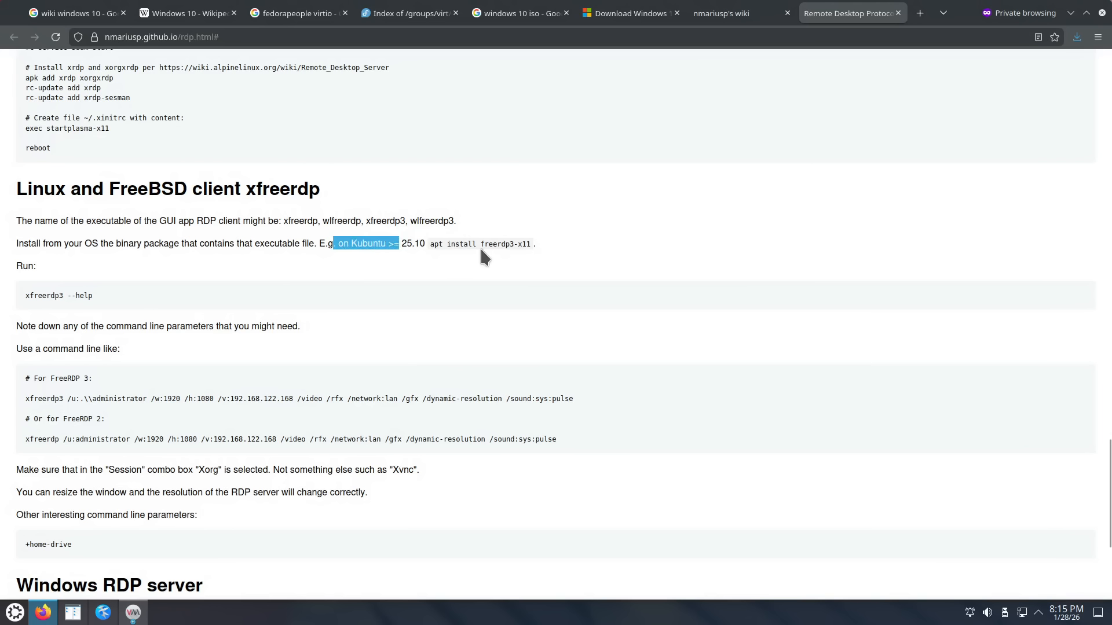
left_click_drag(431, 243, 529, 243)
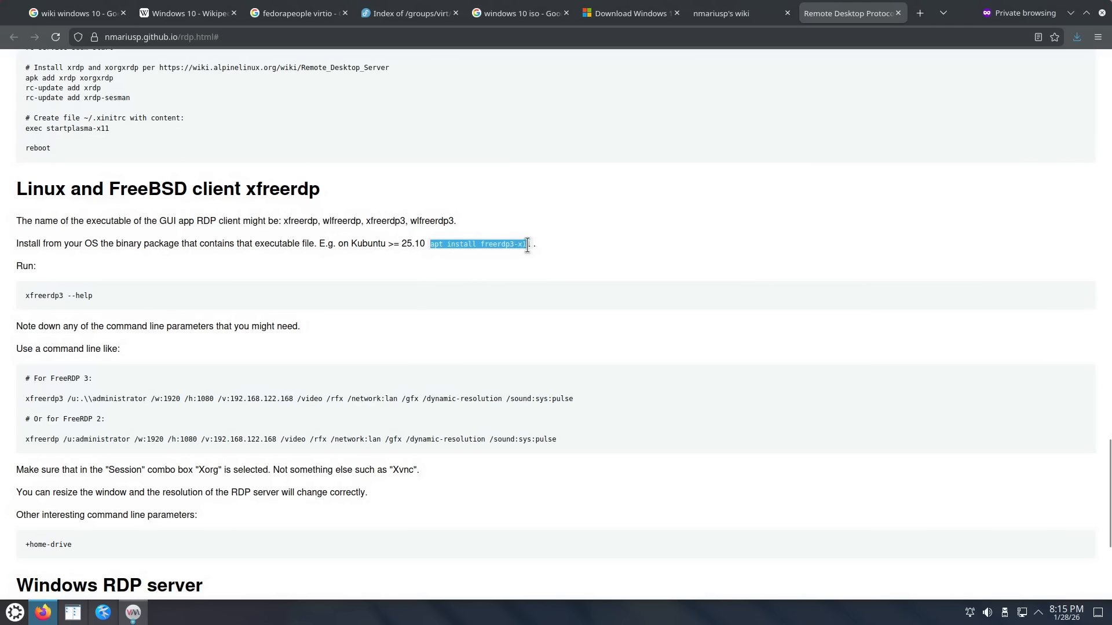
left_click(495, 242)
left_click_drag(431, 243, 533, 246)
Step: Copy the whole xfreerdp3 command line under # For FreeRDP 3
left_click_drag(24, 399, 582, 413)
right_click(558, 399)
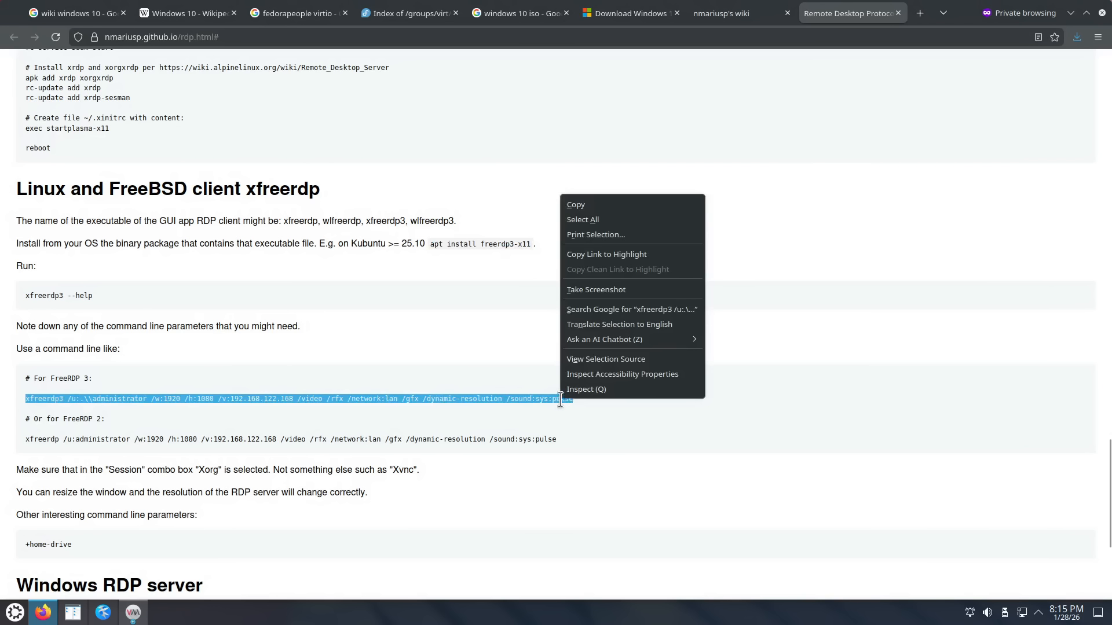
left_click(601, 202)
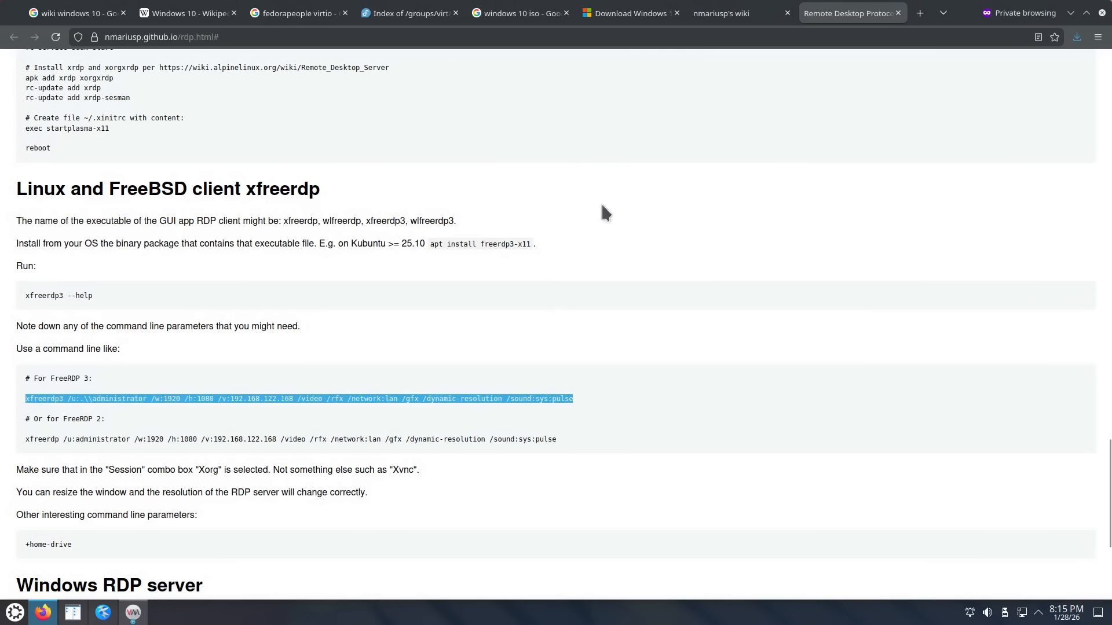
Step: Paste the xfreerdp3 command into a new Kate document and shorten its /u: user name
left_click(103, 615)
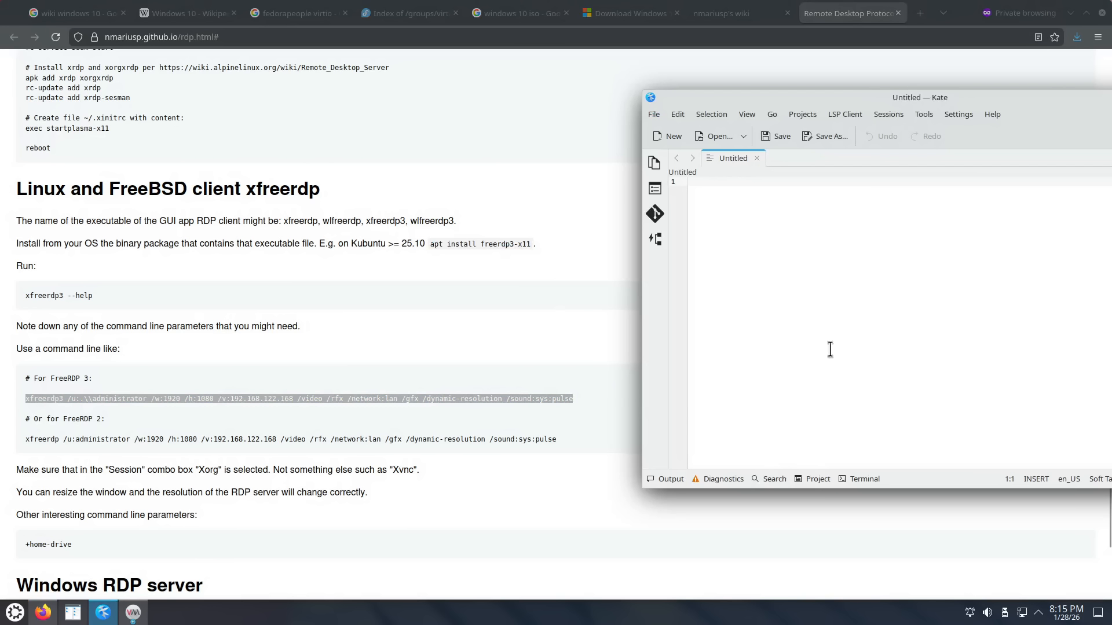
key("ctrl+v")
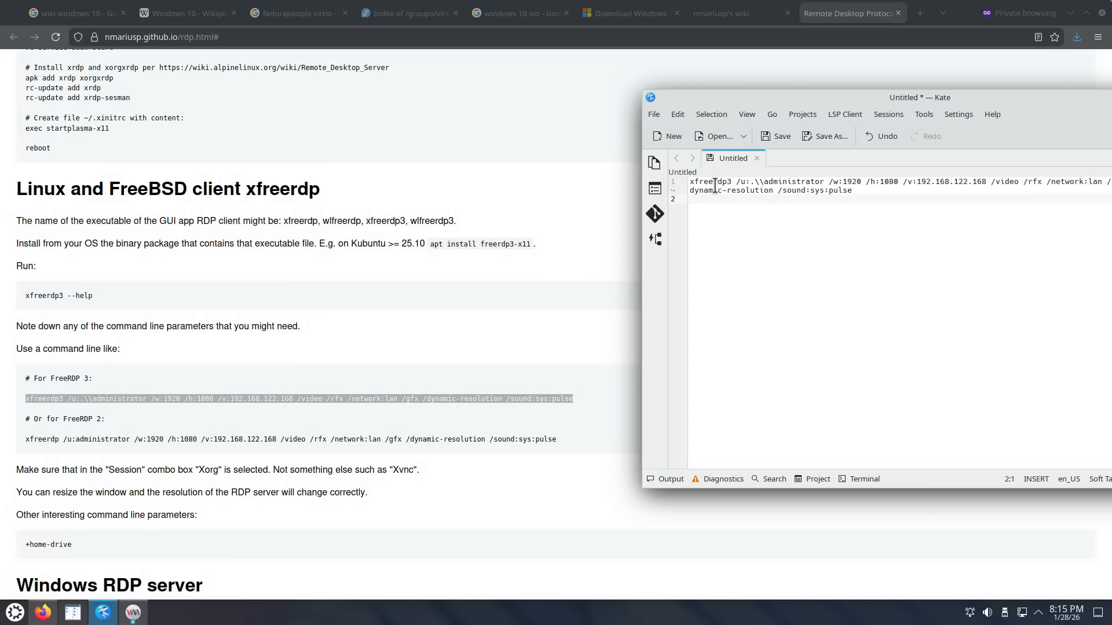
left_click_drag(791, 102, 1108, 2)
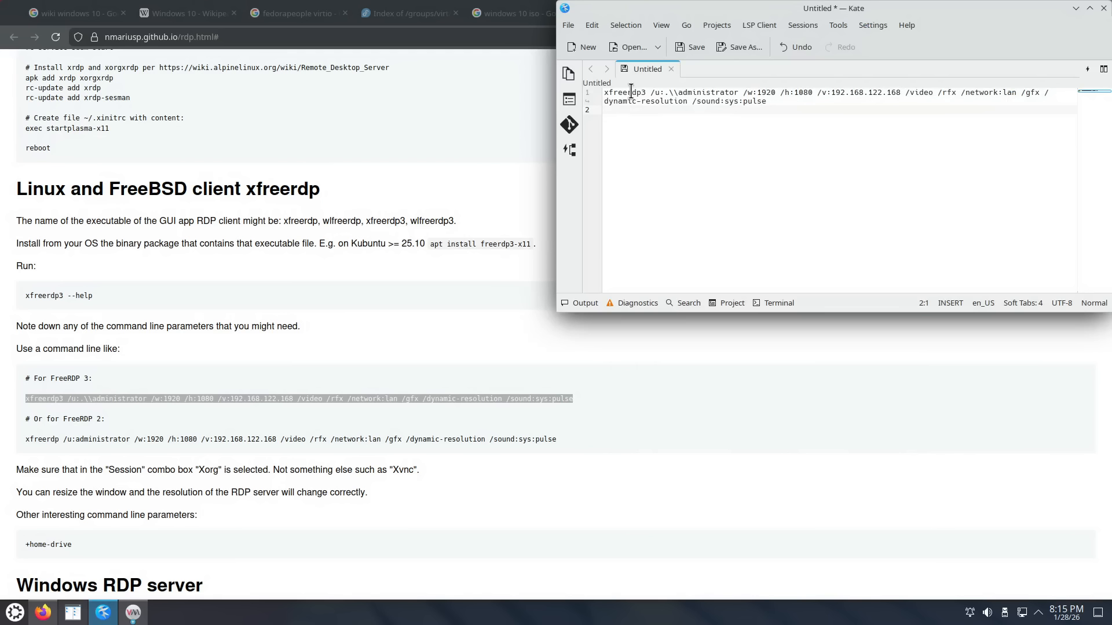
double_click(667, 93)
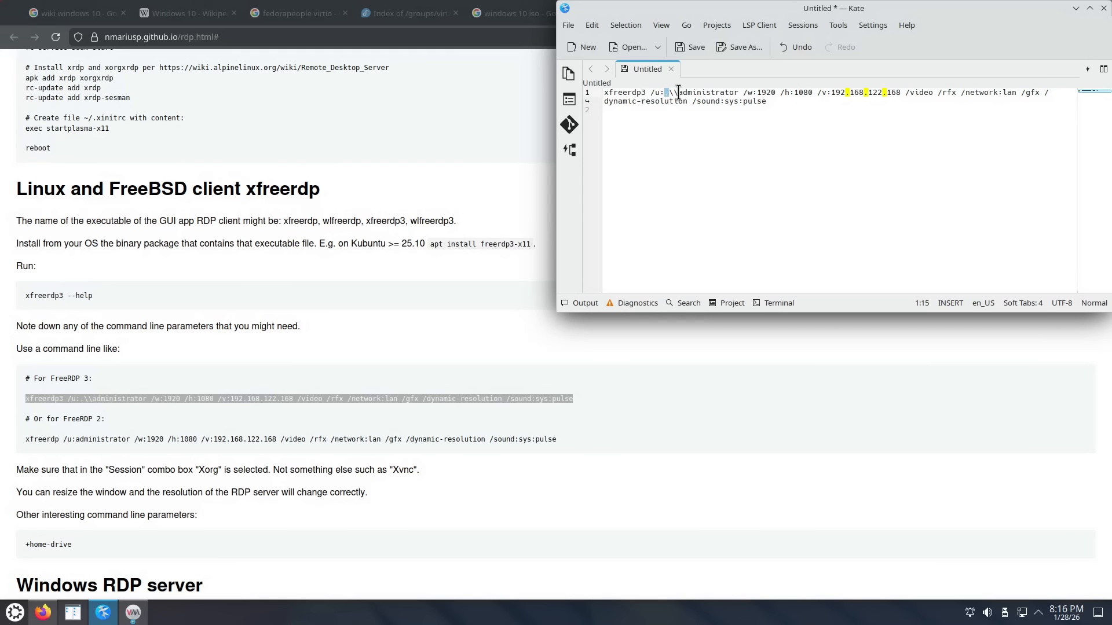
left_click_drag(679, 92, 670, 92)
double_click(695, 92)
left_click(670, 92)
left_click_drag(684, 92, 736, 92)
left_click(743, 93)
left_click(698, 89)
key("Delete")
key("Delete")
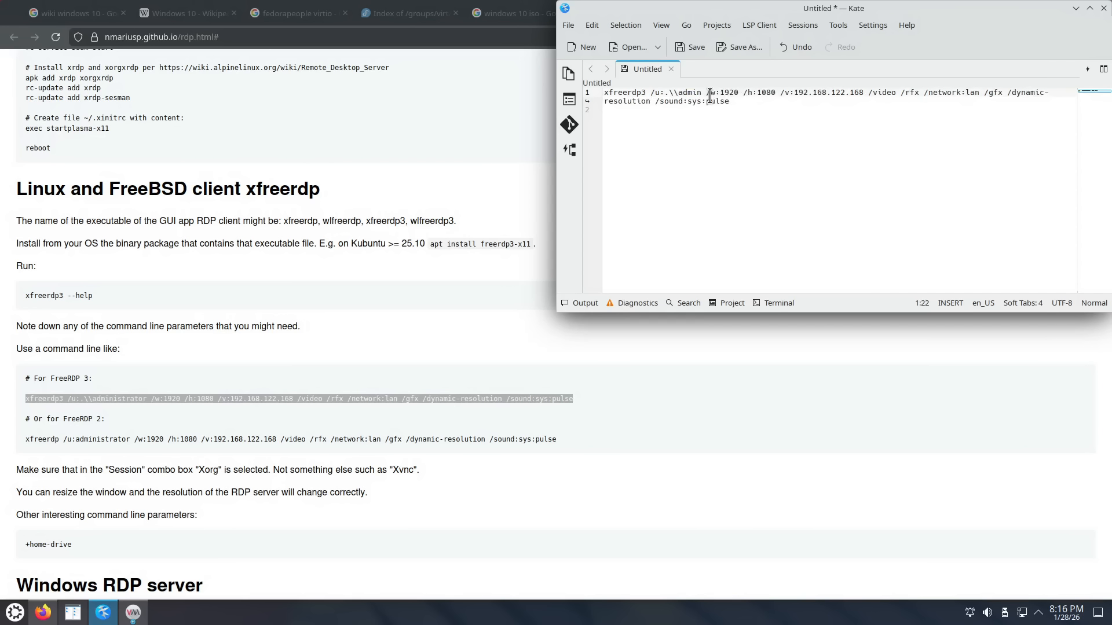
Step: Select the width and address options, then bring up the VM's network details
left_click_drag(711, 92, 721, 94)
left_click(747, 92)
left_click_drag(791, 98, 845, 93)
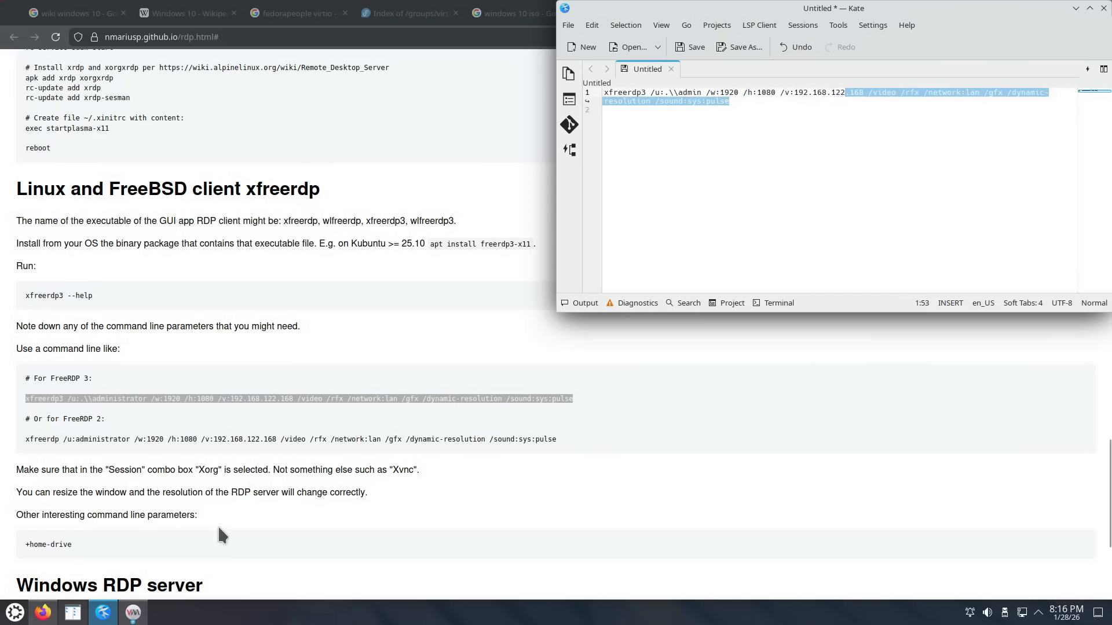
left_click(133, 612)
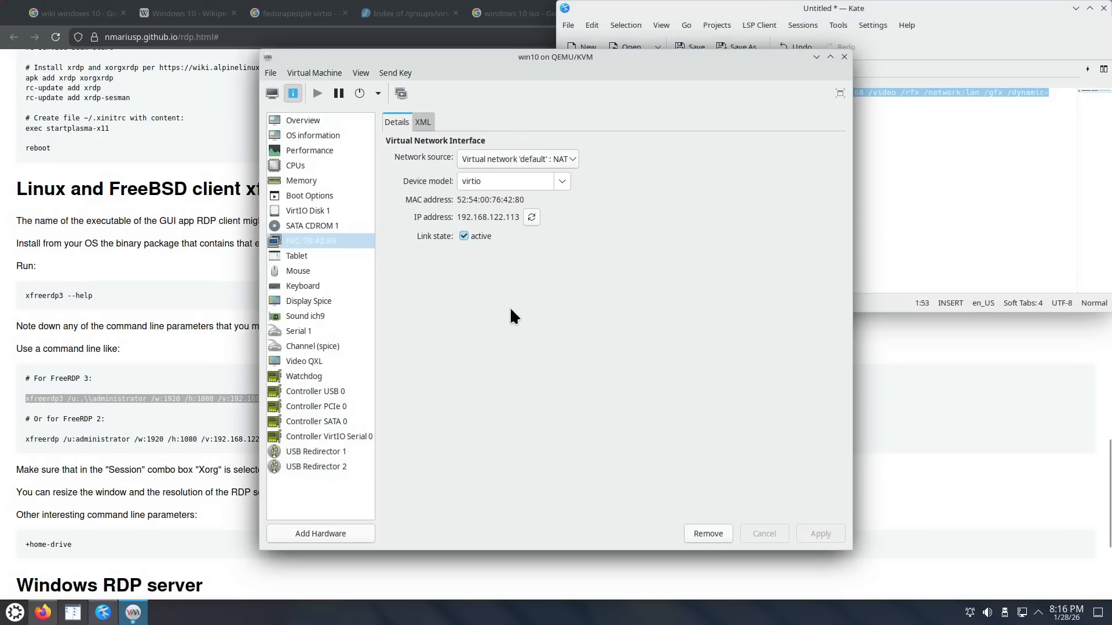
Step: Change the last number of the /v: address from 168 to 113, targeting 192.168.122.113
left_click(929, 129)
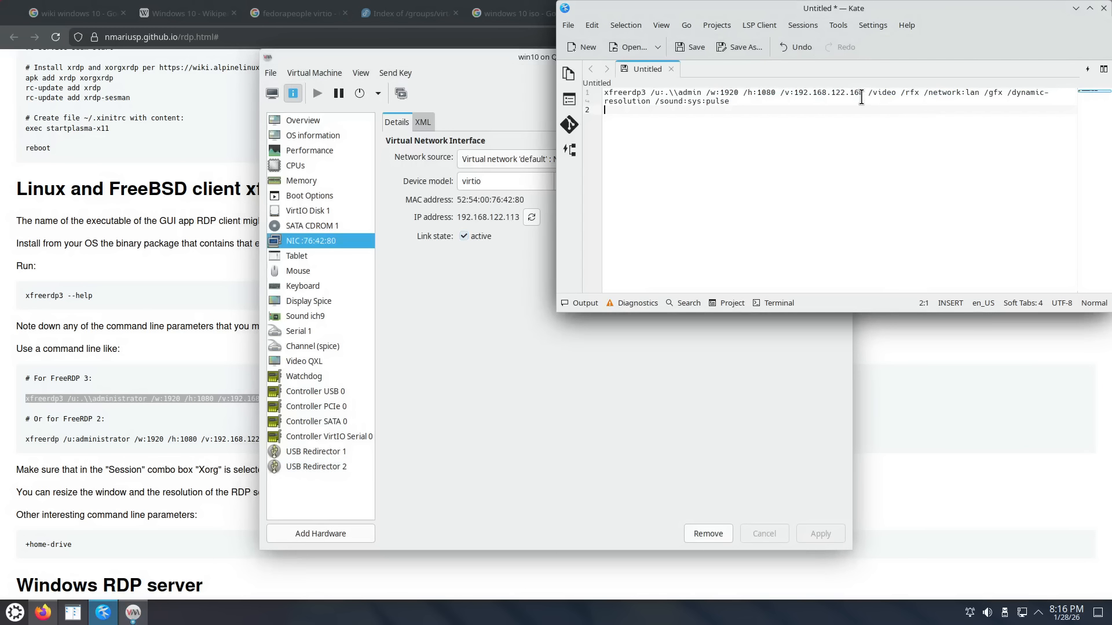
left_click(859, 94)
double_click(859, 94)
type("113")
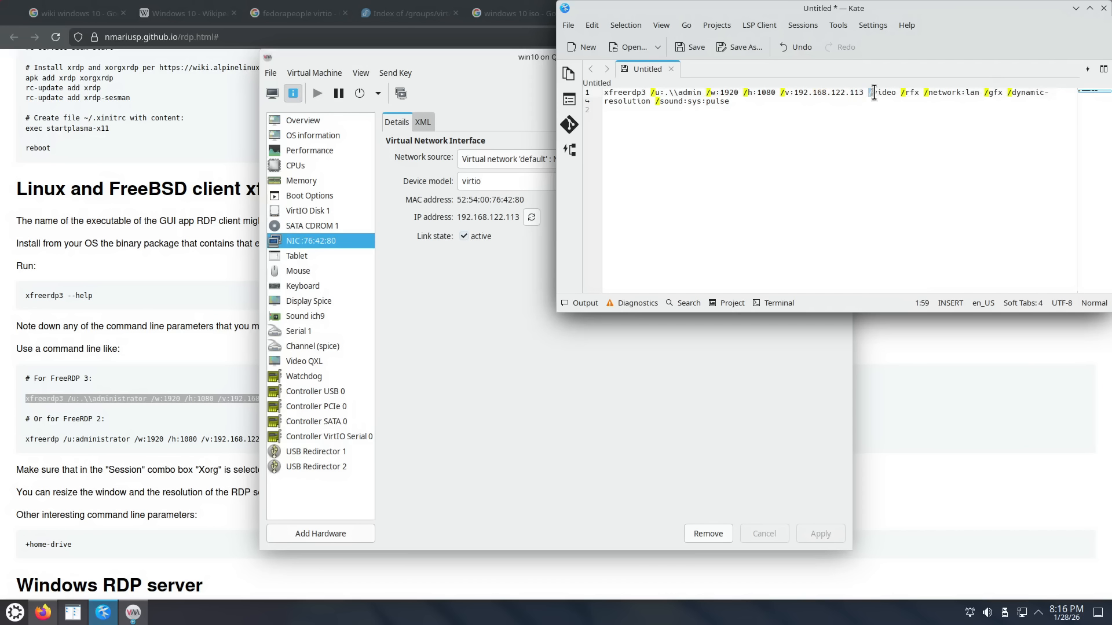
Step: Look over the /video, /network:lan and /dynamic-resolution options and copy the whole xfreerdp3 command
left_click_drag(868, 92, 915, 87)
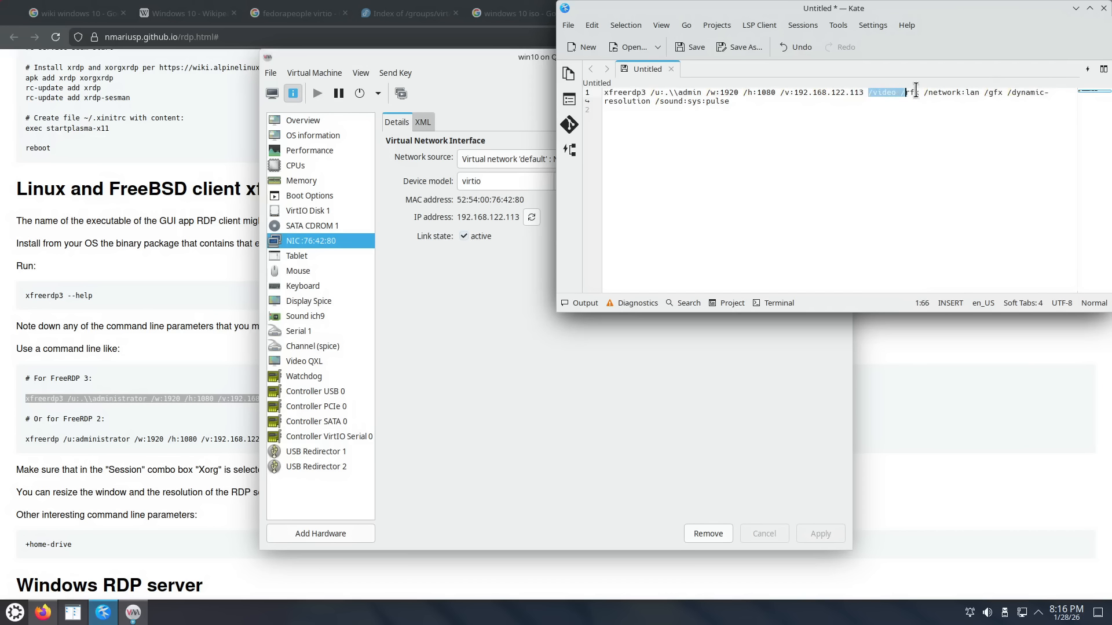
mouse_move(983, 93)
left_mouse_down()
mouse_move(985, 107)
mouse_move(929, 93)
mouse_move(979, 94)
left_mouse_up()
left_click(984, 110)
scroll(758, 184, "up", 3, "ctrl")
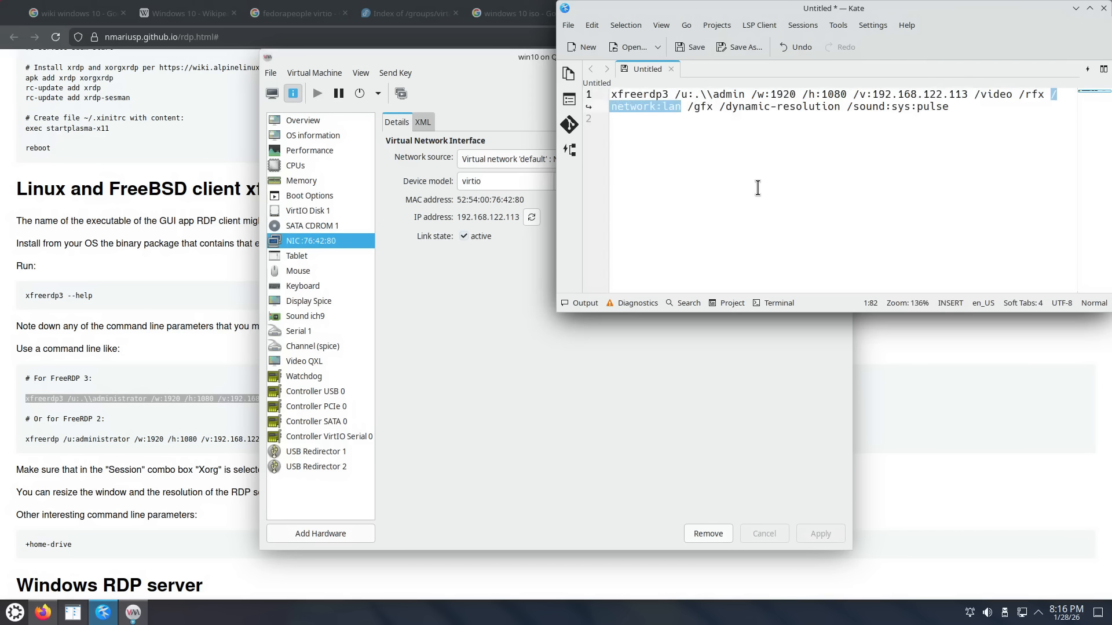
left_click(761, 183)
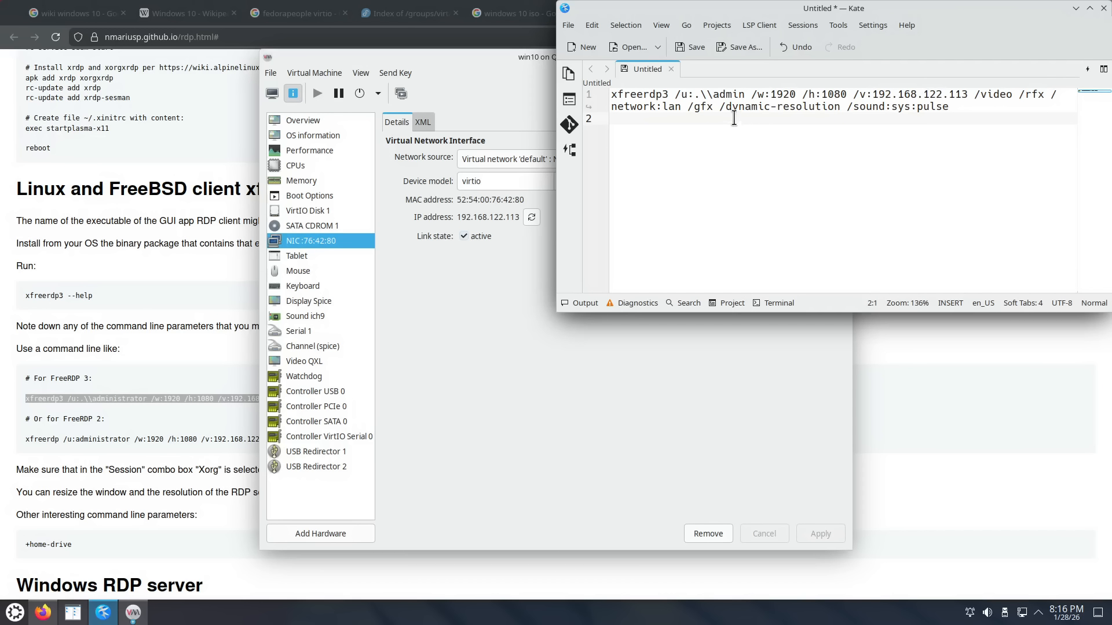
left_click_drag(719, 108, 841, 108)
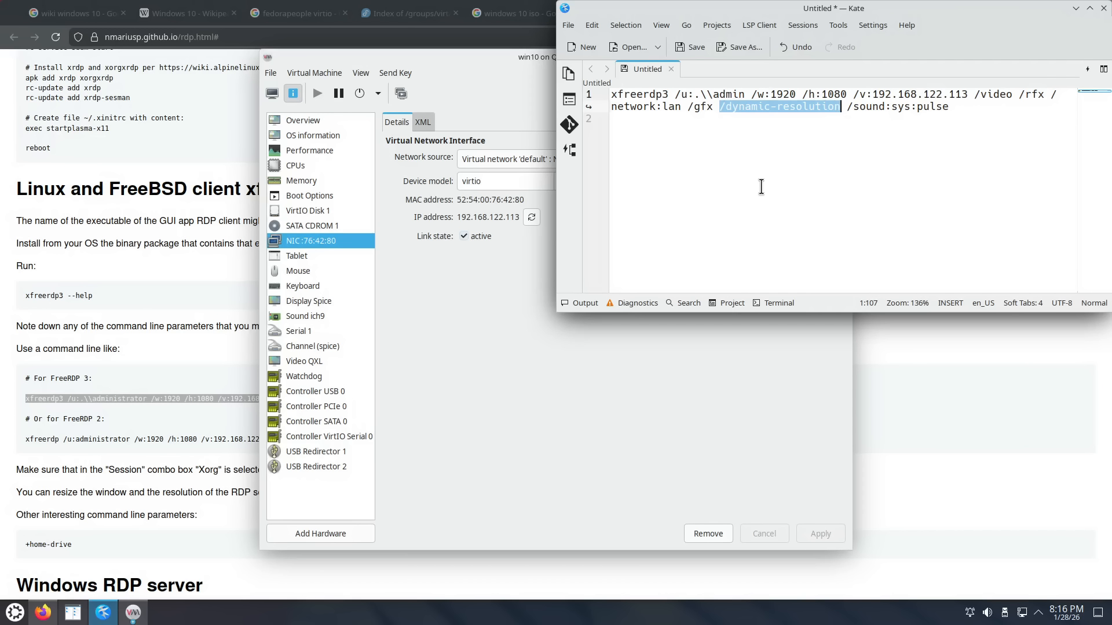
left_click_drag(951, 106, 610, 94)
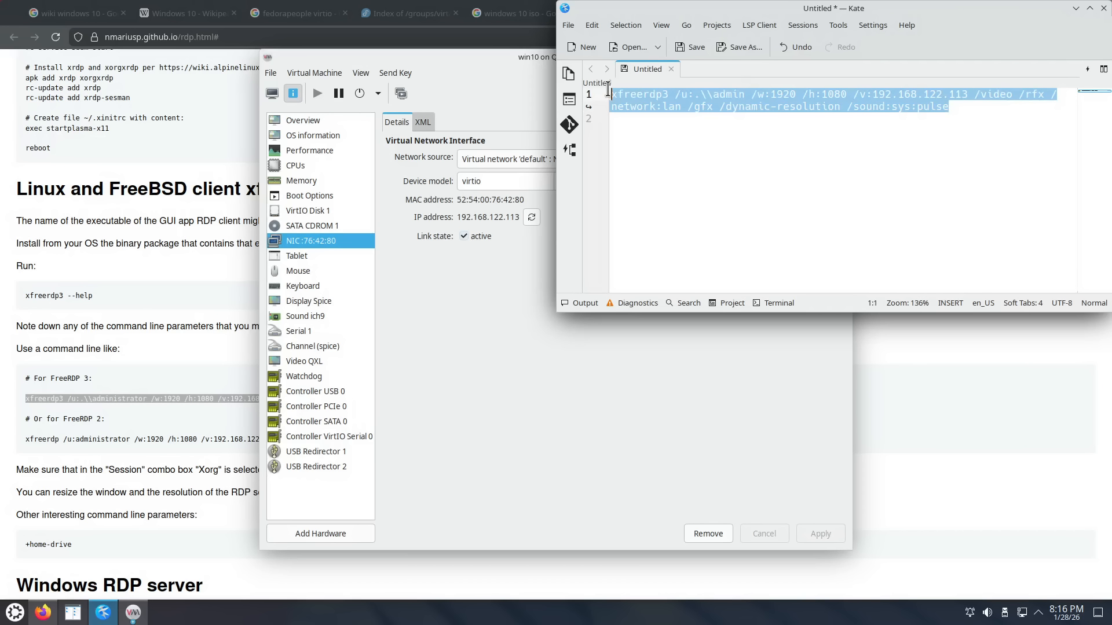
right_click(659, 97)
left_click(692, 119)
Step: Copy the command only through /dynamic-resolution, leaving out /sound:sys:pulse
left_click_drag(846, 107, 953, 107)
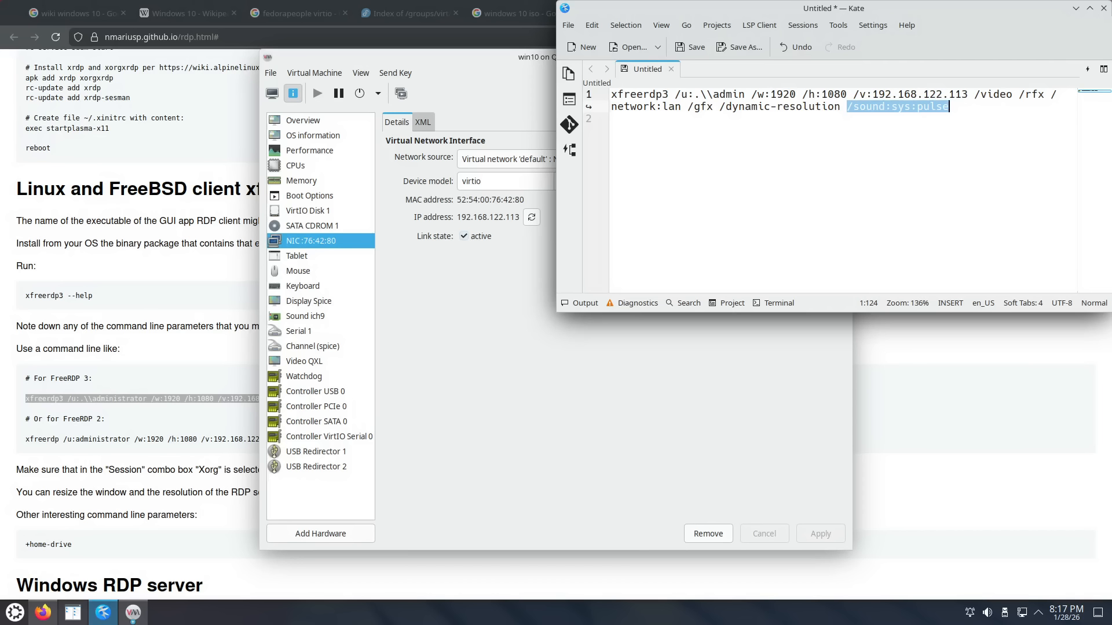
left_click(962, 109)
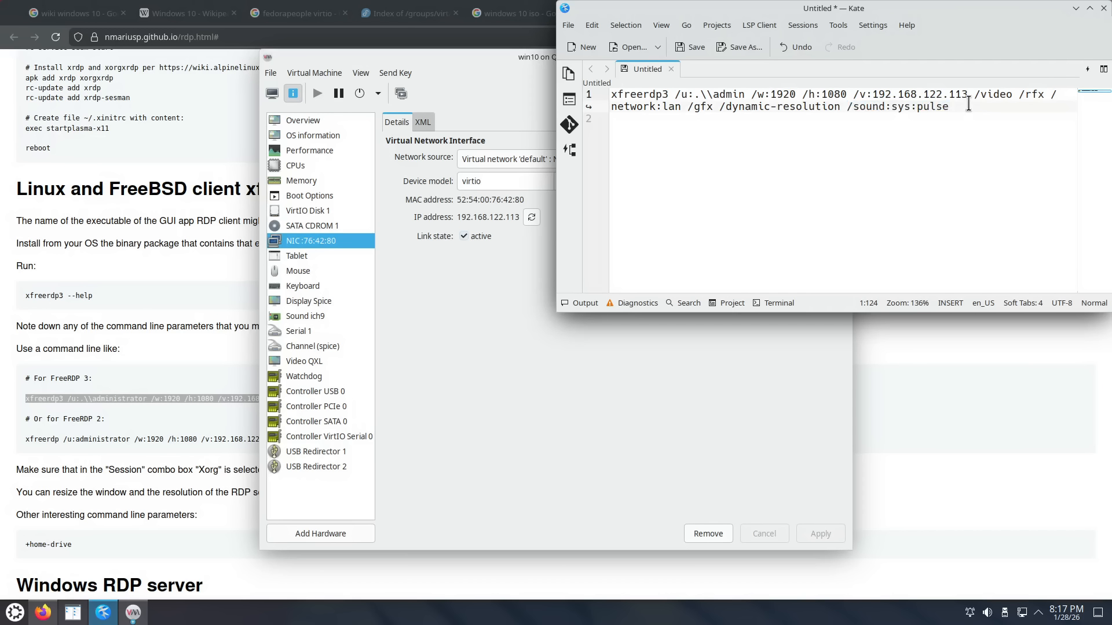
left_click_drag(846, 108, 954, 112)
left_click(840, 107)
left_click_drag(838, 107, 611, 94)
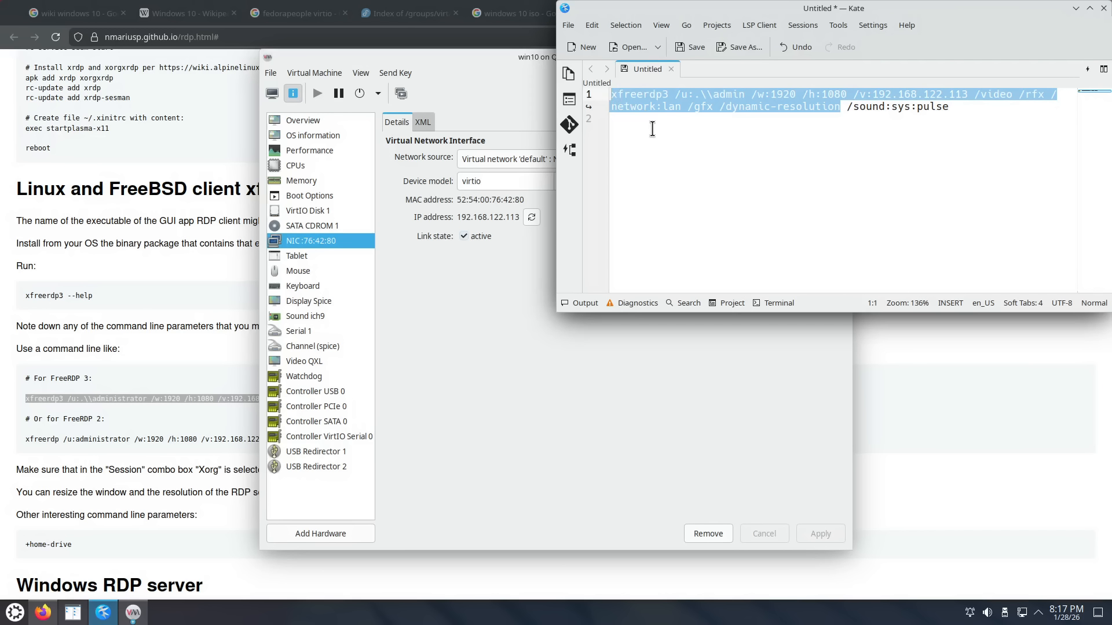
right_click(677, 103)
left_click(702, 122)
Step: In a new Konsole, paste and run the xfreerdp command, trust the certificate with Y and log in
left_click(22, 621)
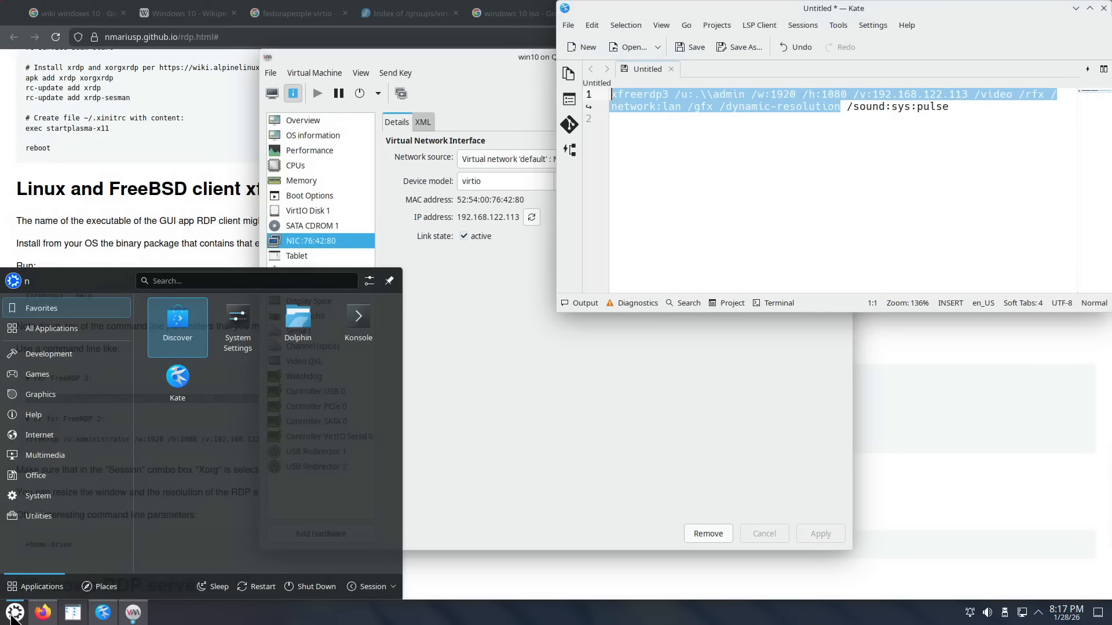
left_click(353, 325)
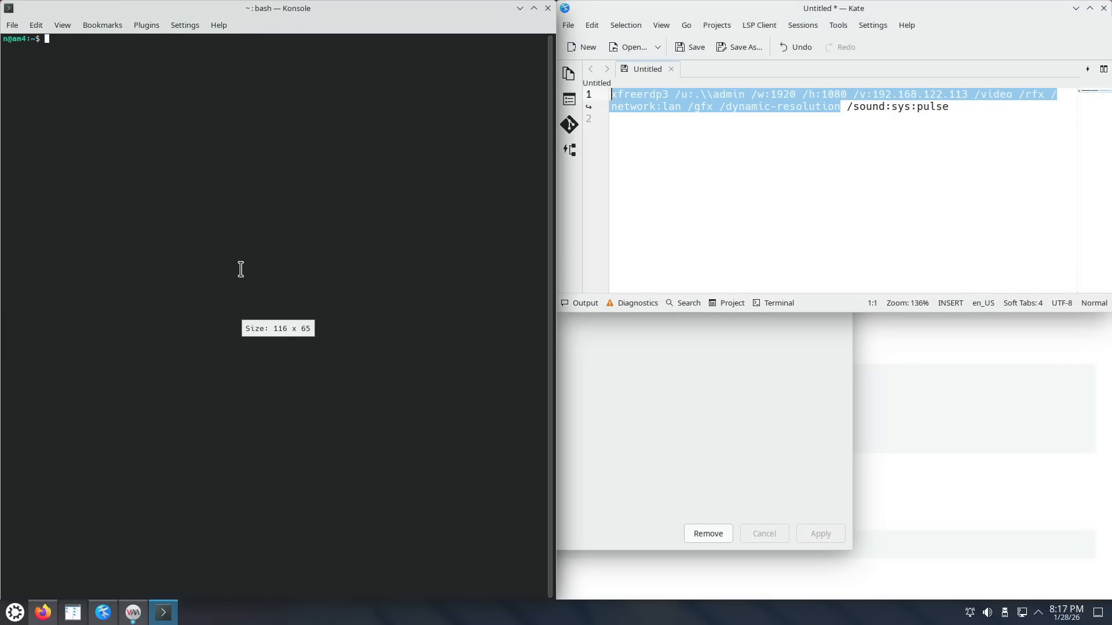
key("ctrl+shift+v")
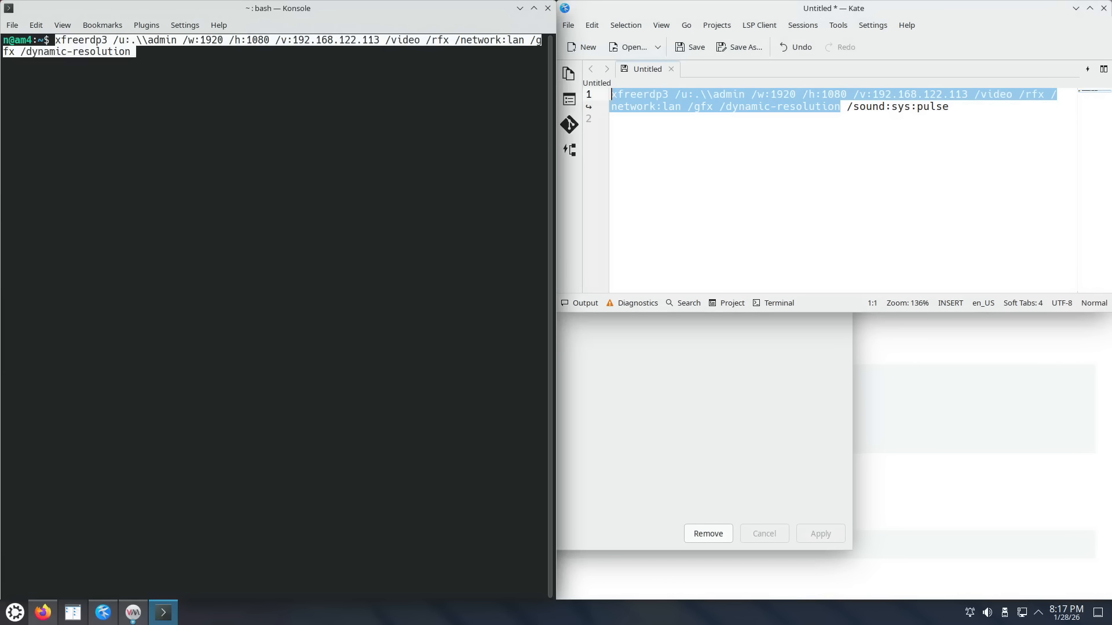
key("Return")
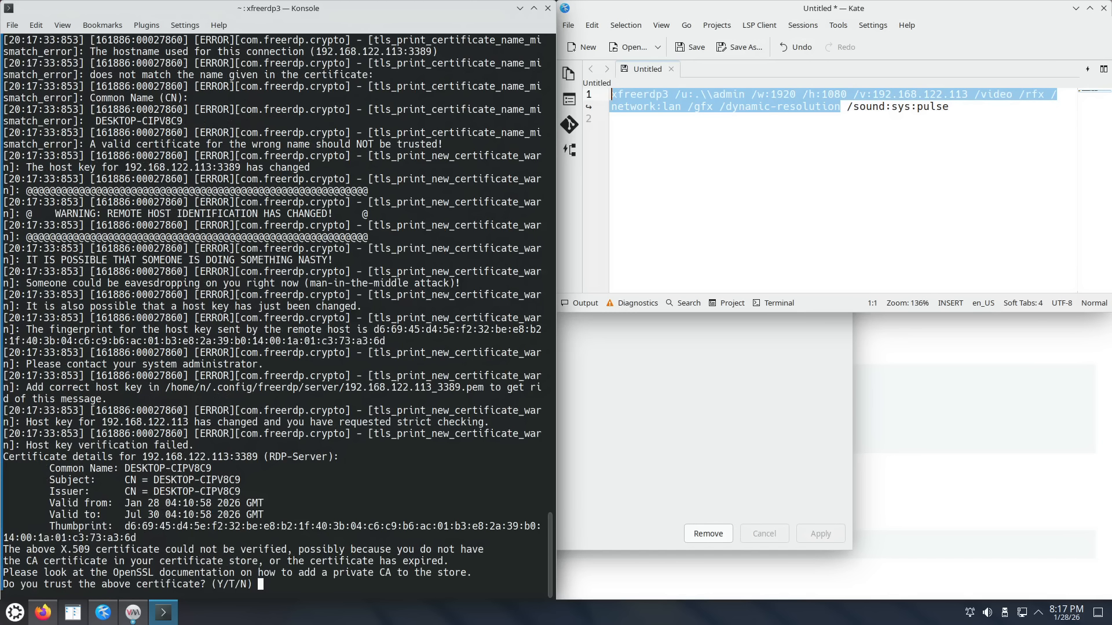
type("Y")
key("Return")
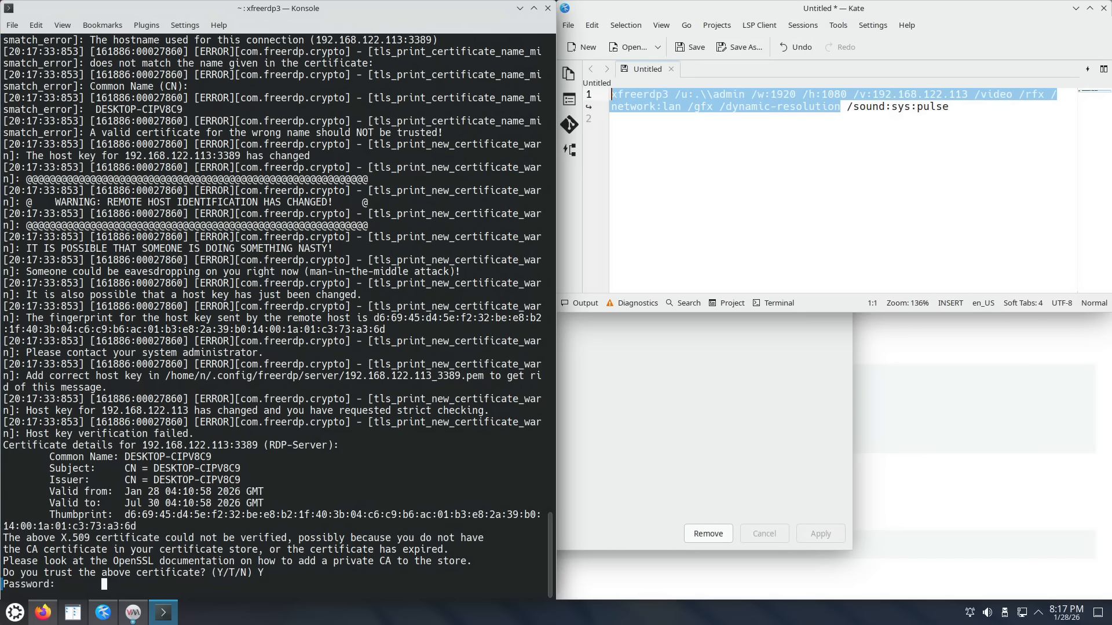
key("Return")
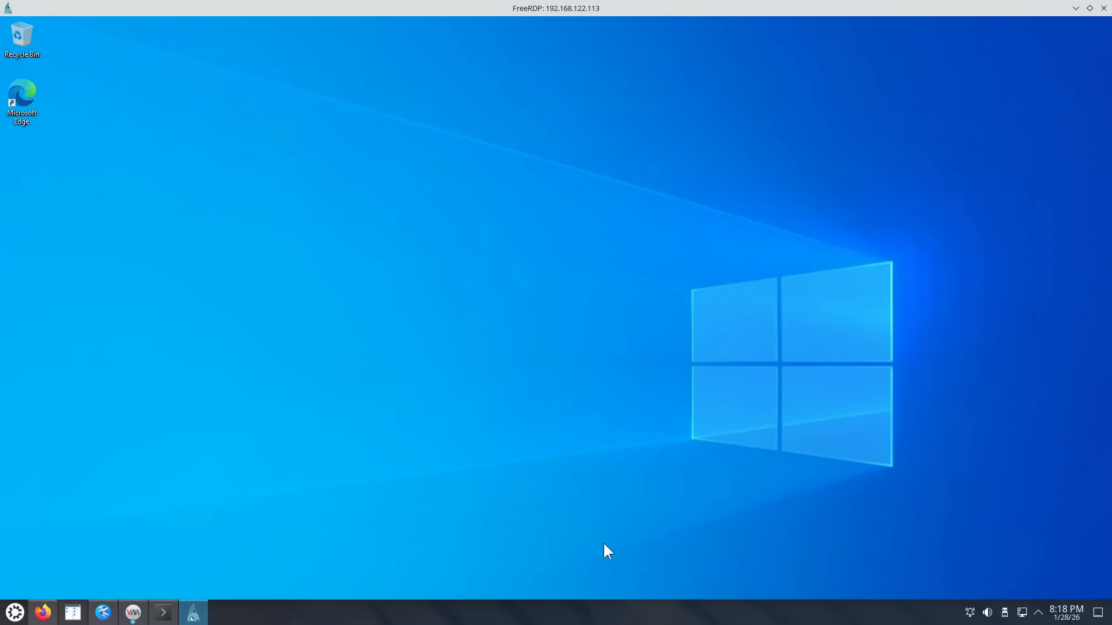
Step: Restore the FreeRDP window, move it up-left and drag its corner larger to test dynamic resolution
double_click(537, 15)
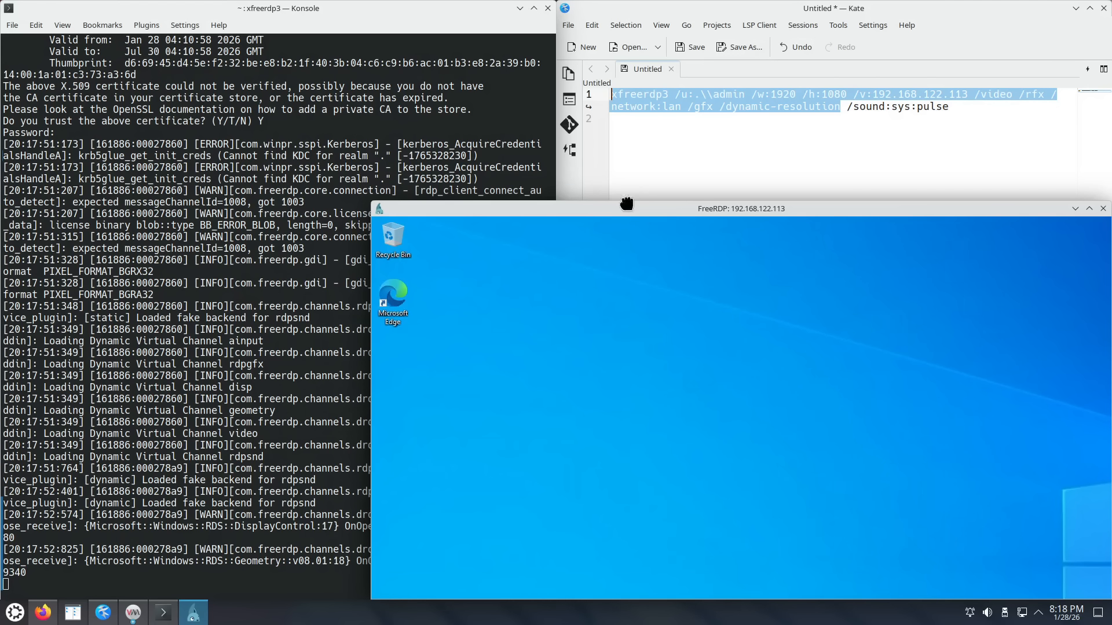
left_click_drag(626, 204, 453, 92)
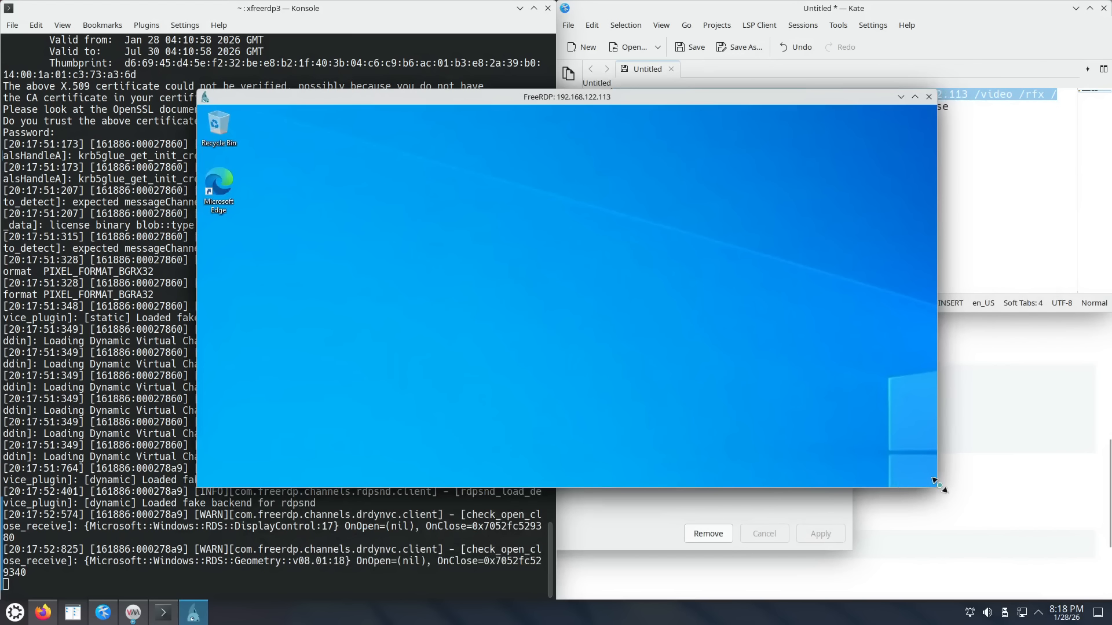
left_click_drag(937, 487, 1093, 592)
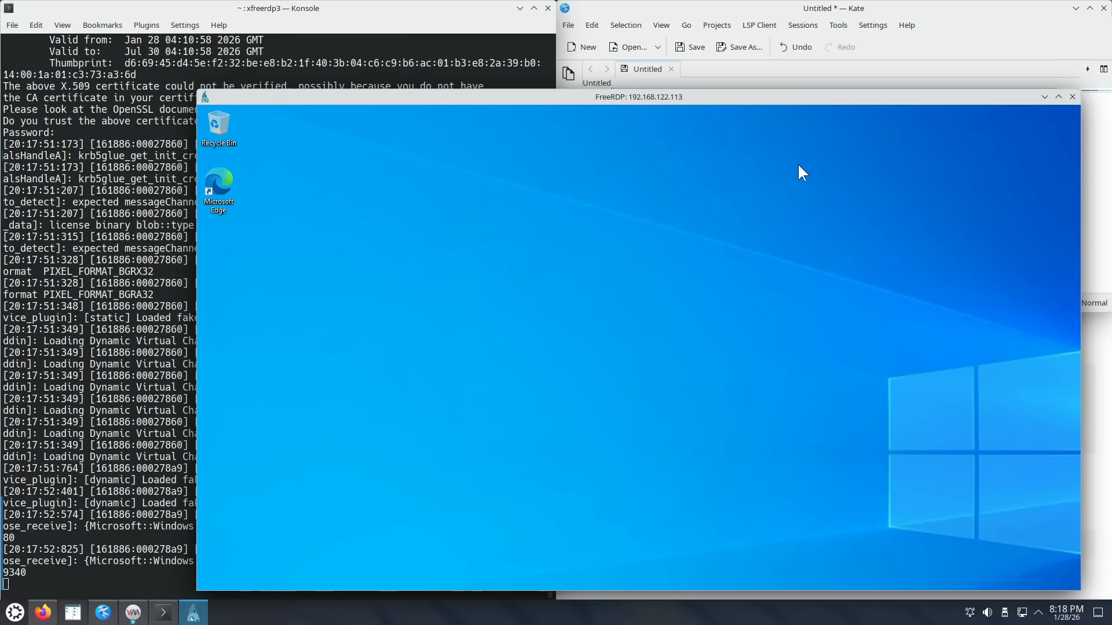
Step: End the session and relaunch xfreerdp from Konsole with the height changed from 1080 to 980
left_click(1073, 96)
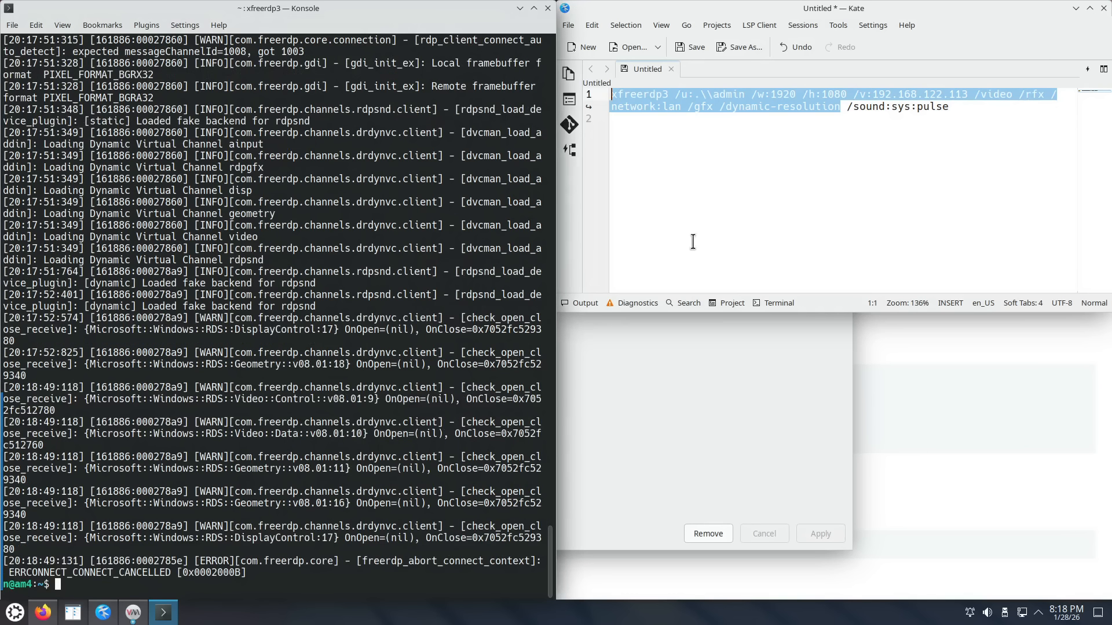
middle_click(365, 306)
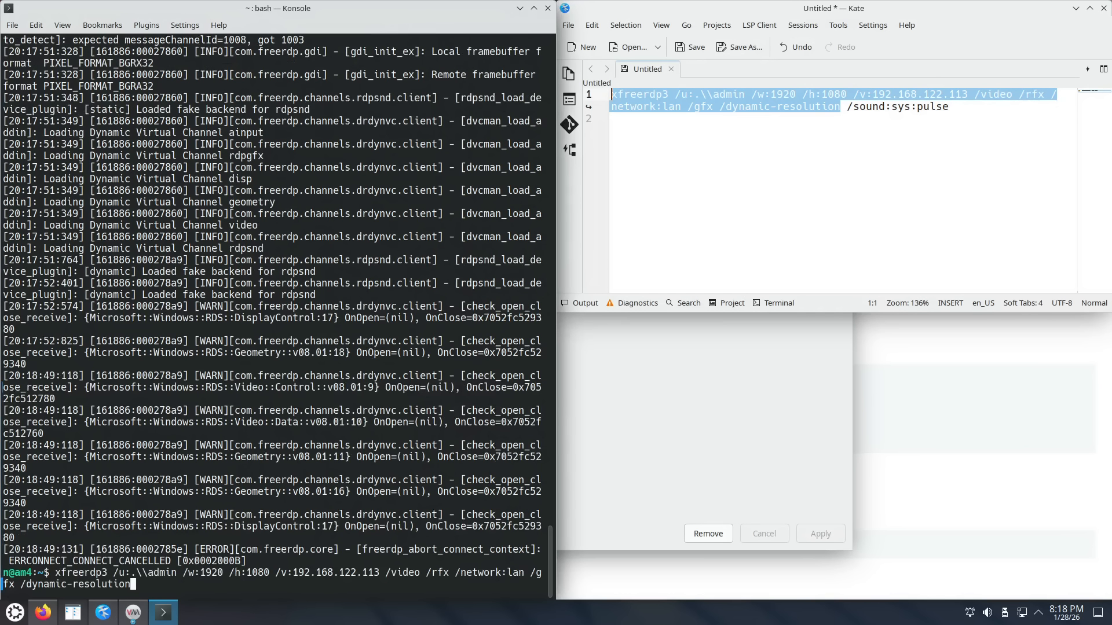
key("Home")
key("Right")
key("Right")
key("Right")
key("Right")
key("Right")
key("Right")
key("Right")
key("Right")
key("Right")
key("Right")
key("Right")
key("Right")
key("Right")
key("Right")
key("Right")
key("Right")
key("Right")
key("Right")
key("Right")
key("Right")
key("Right")
key("Right")
key("Right")
key("Right")
key("Left")
key("BackSpace")
key("BackSpace")
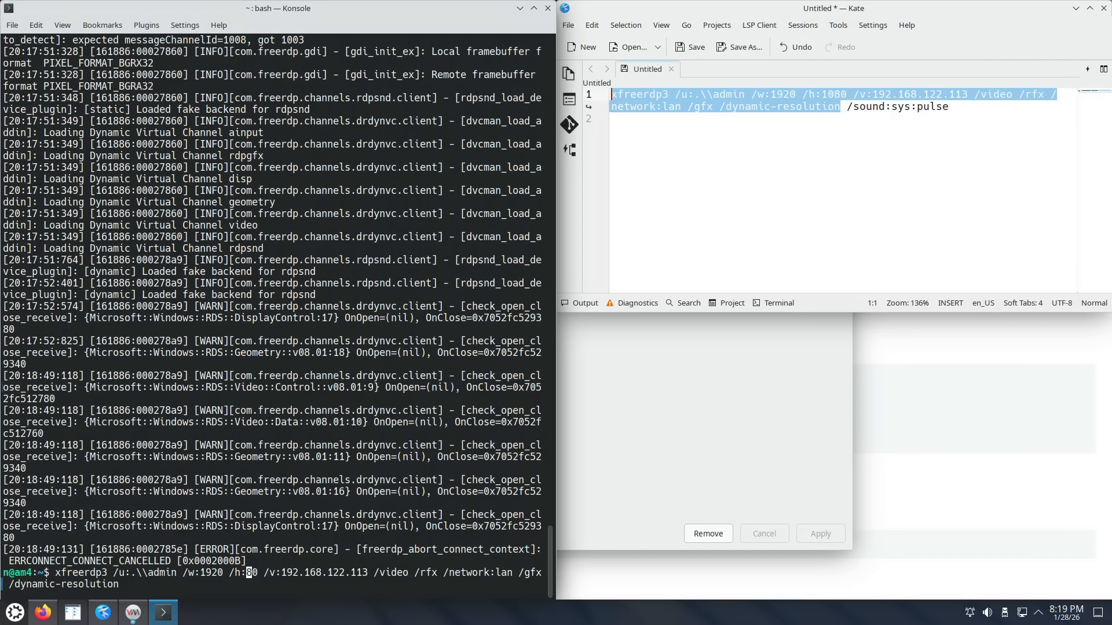
type("9")
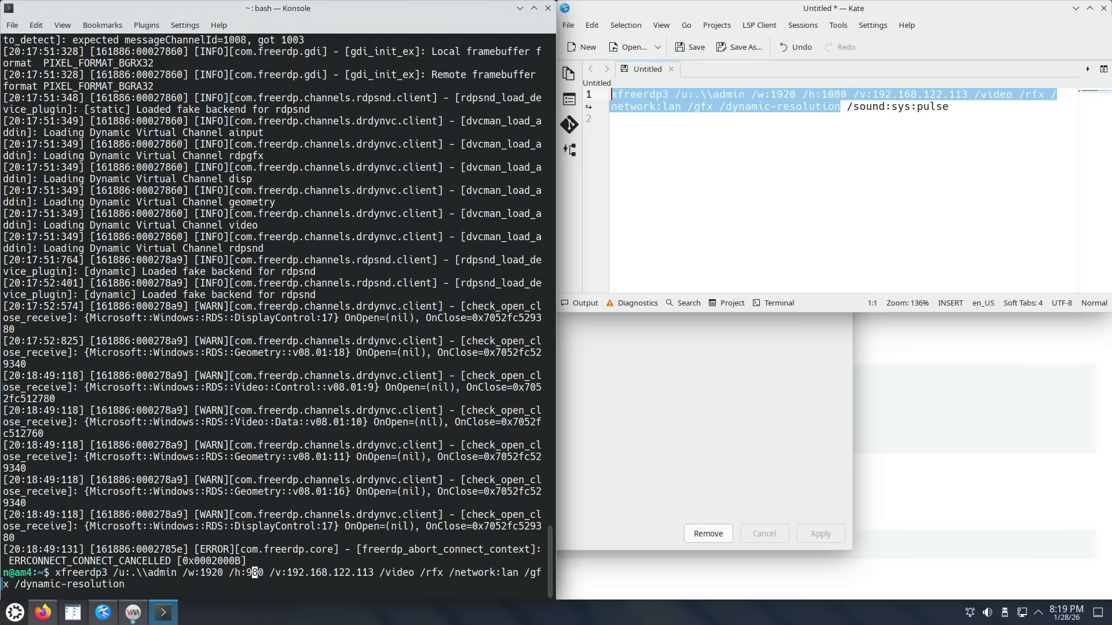
key("Return")
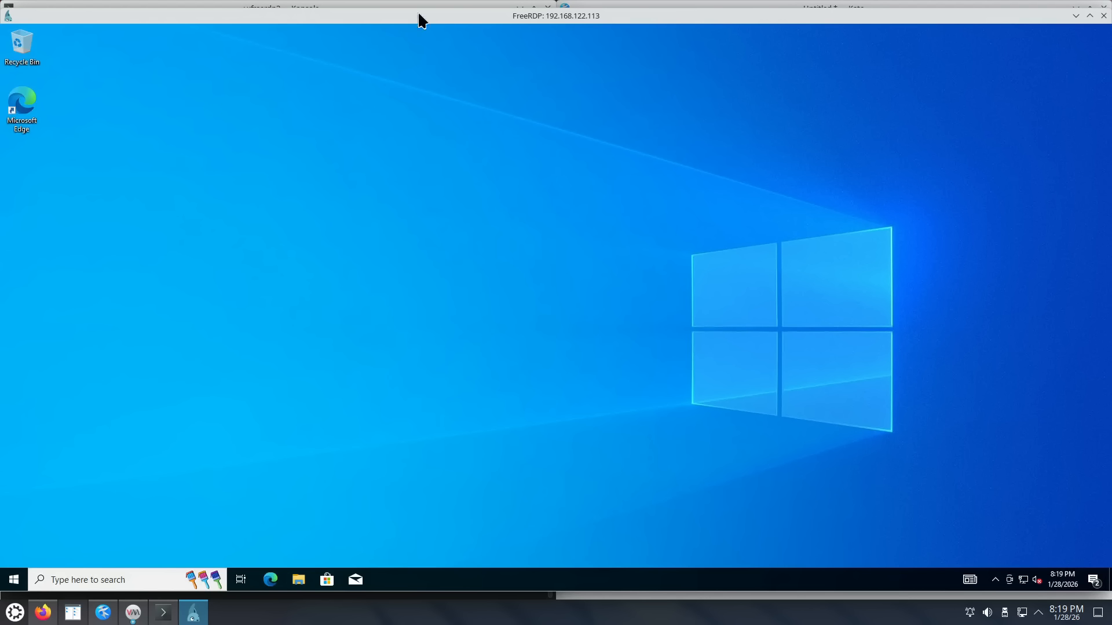
Step: Return to the full-screen remote session and open the System display page in Windows Settings
left_click(394, 1)
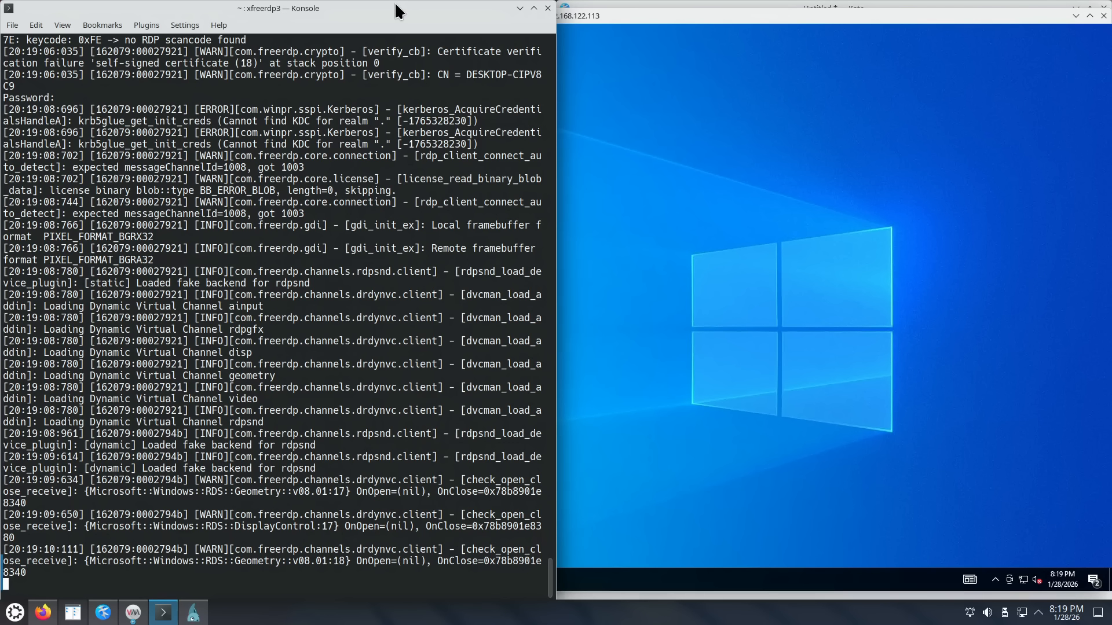
left_click(587, 16)
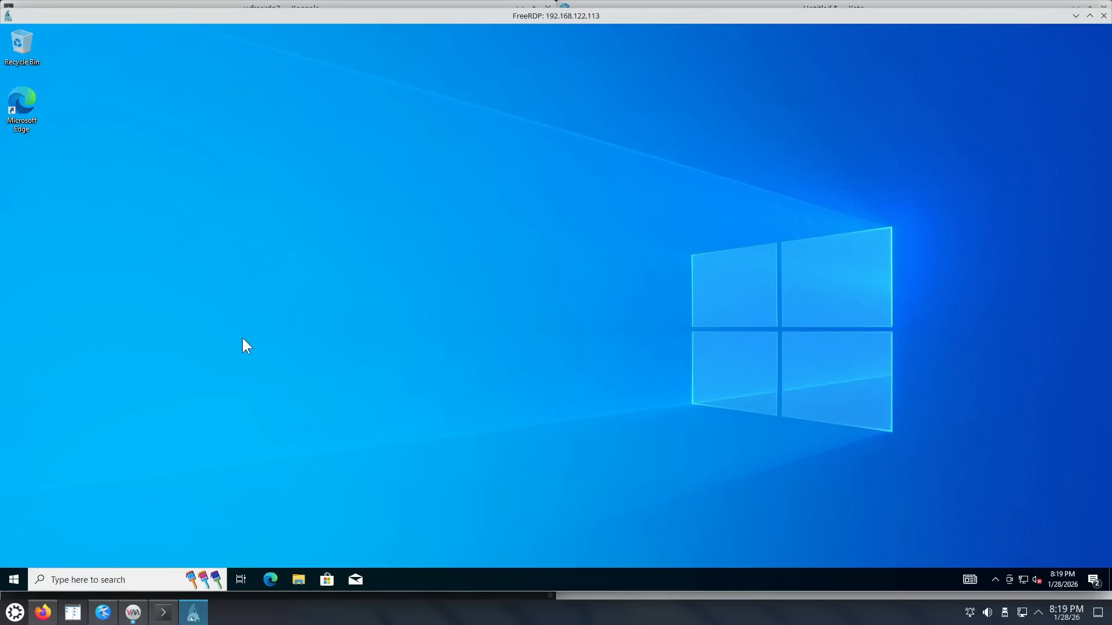
left_click(12, 581)
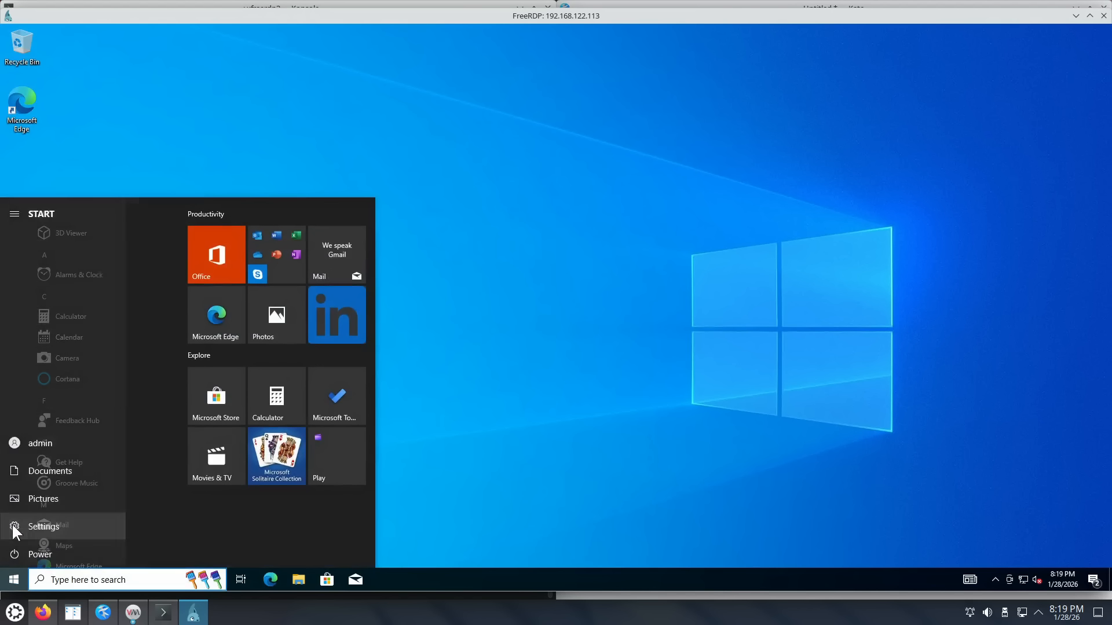
left_click(15, 526)
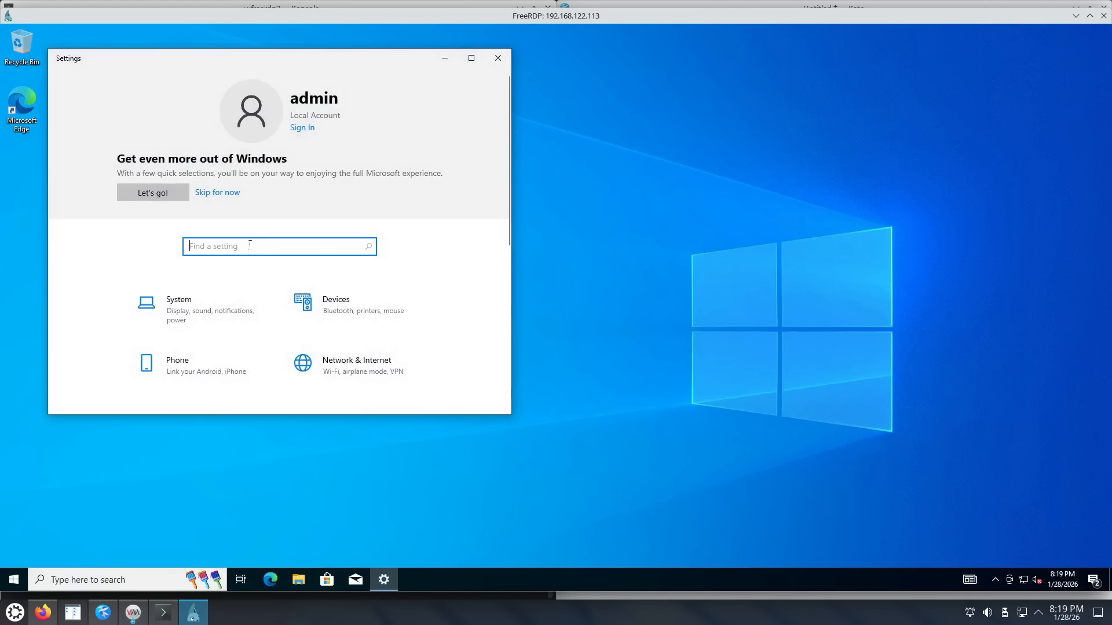
left_click(220, 307)
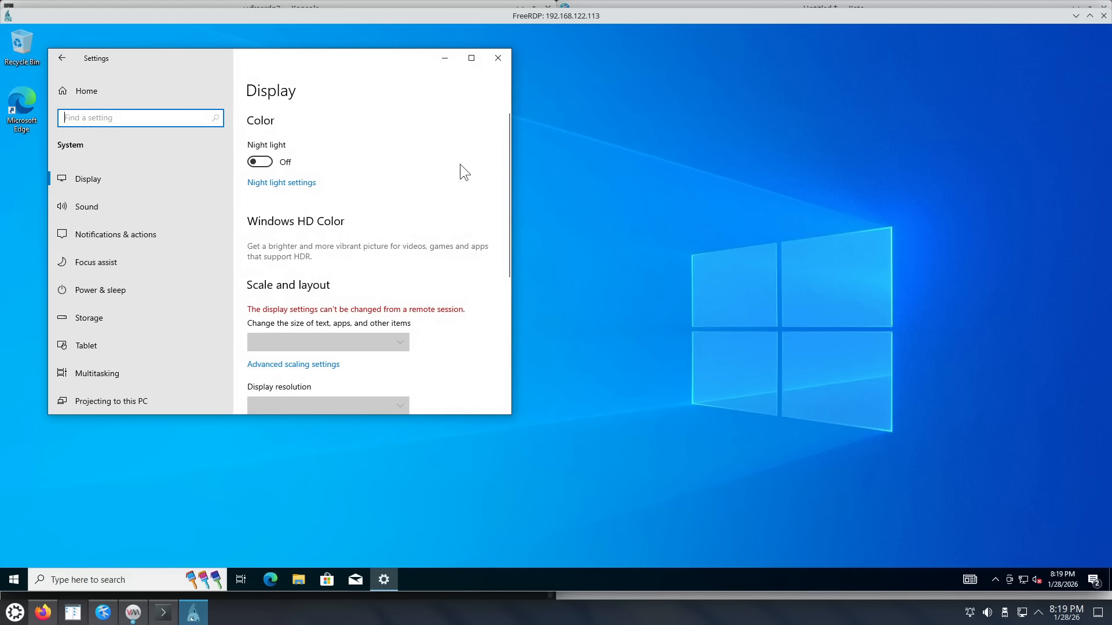
Step: Try the greyed-out display resolution dropdown, then close the Settings window
scroll(460, 164, "down", 4)
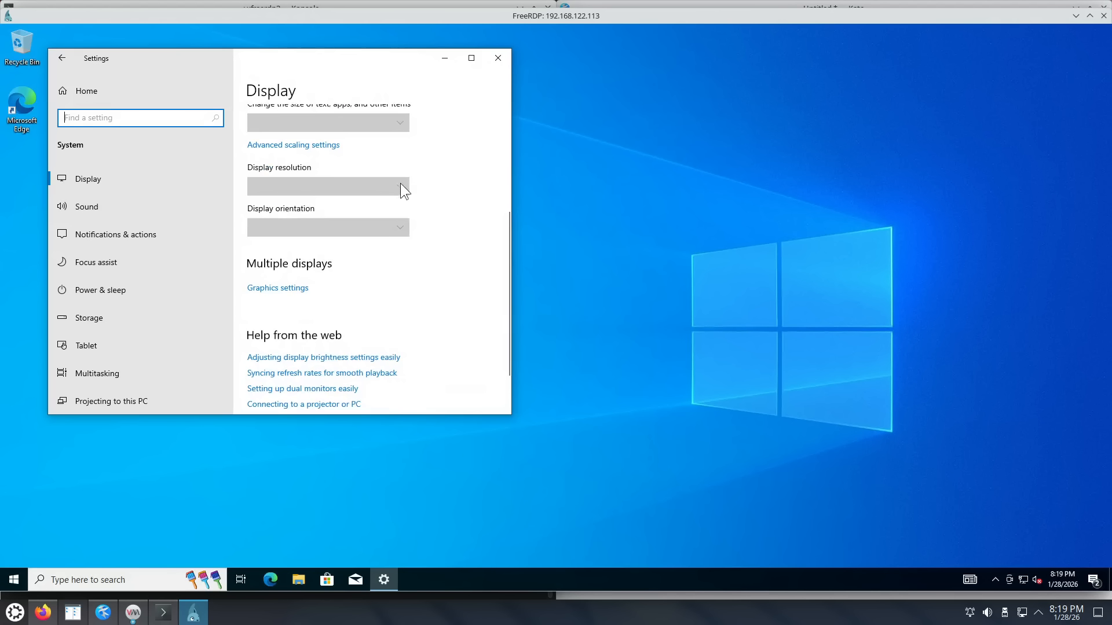
left_click(401, 186)
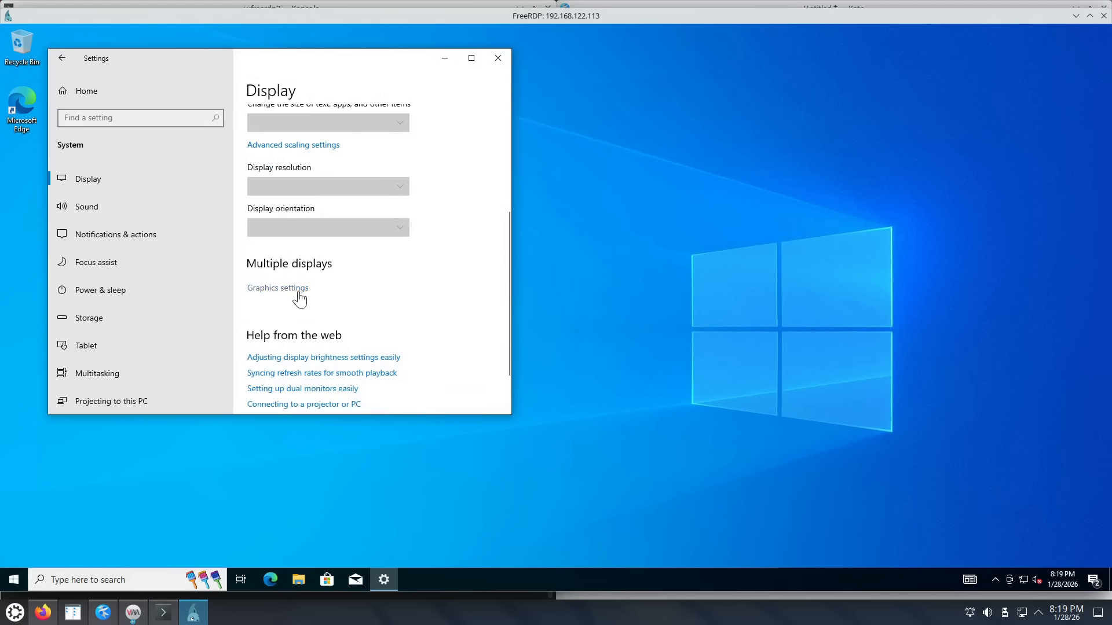
scroll(432, 273, "down", 1)
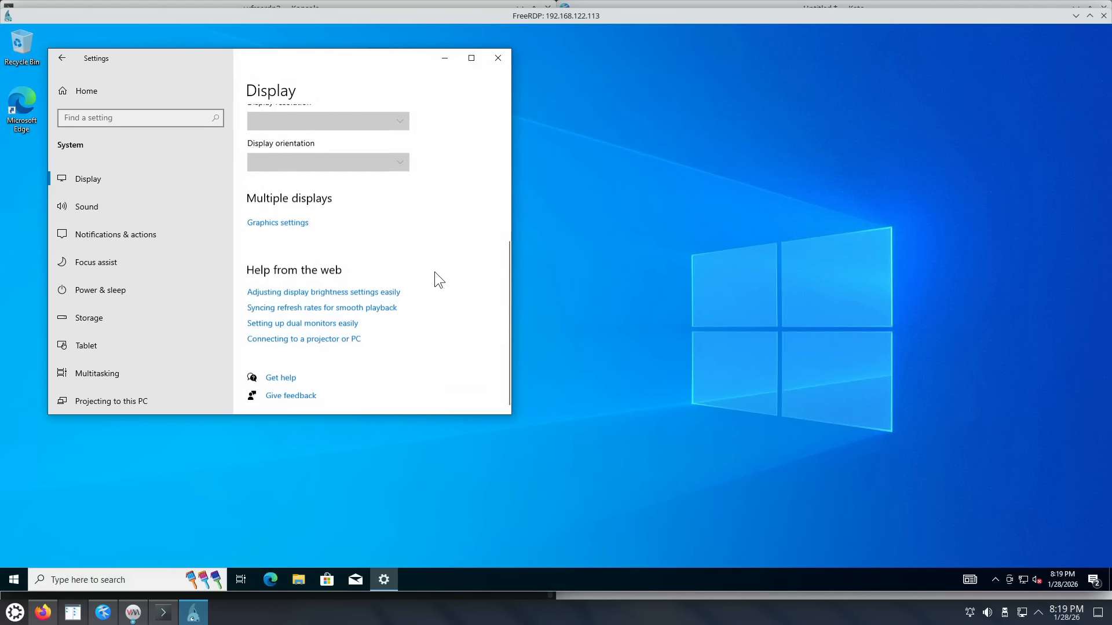
scroll(435, 273, "up", 2)
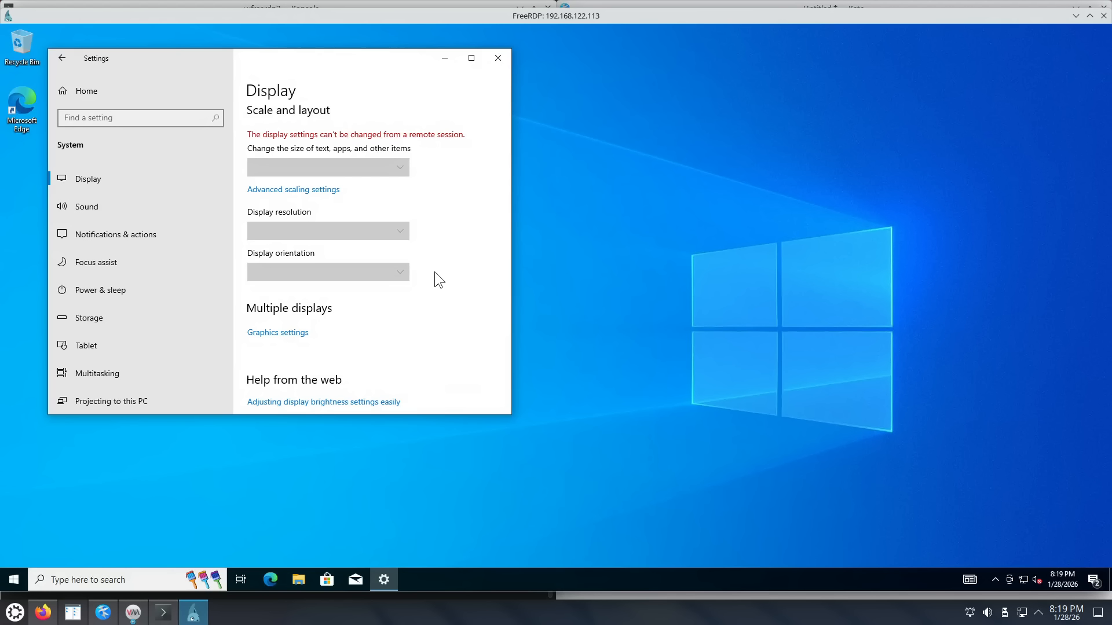
left_click(498, 59)
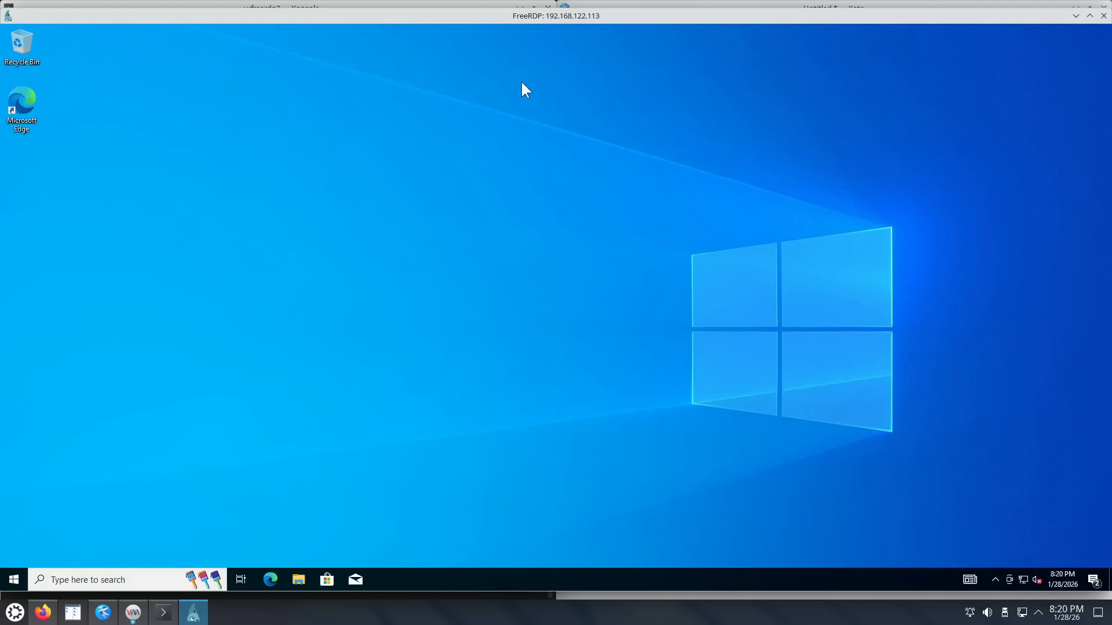
Step: Tile the FreeRDP window to the left half and launch Notepad in Windows by searching 'notepad'
double_click(581, 17)
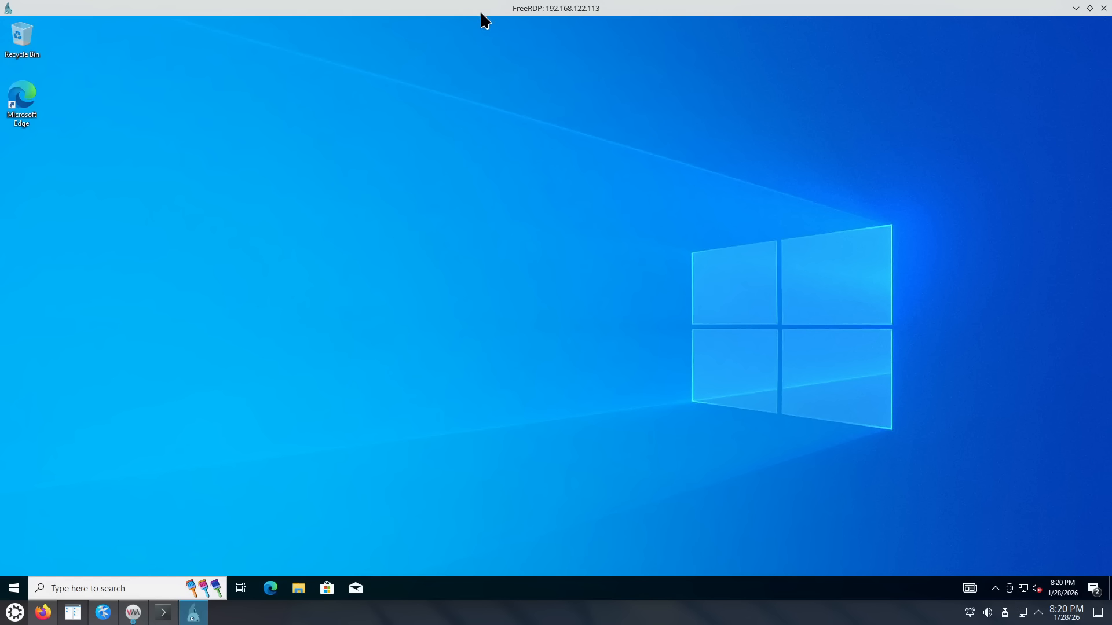
left_click_drag(467, 13, 1, 232)
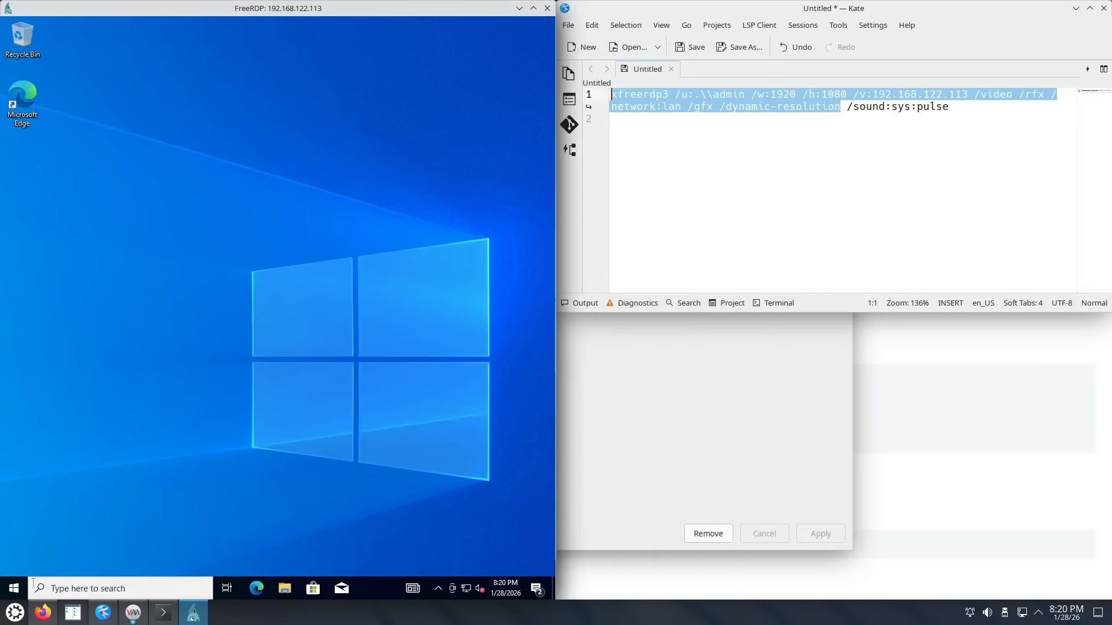
left_click(13, 588)
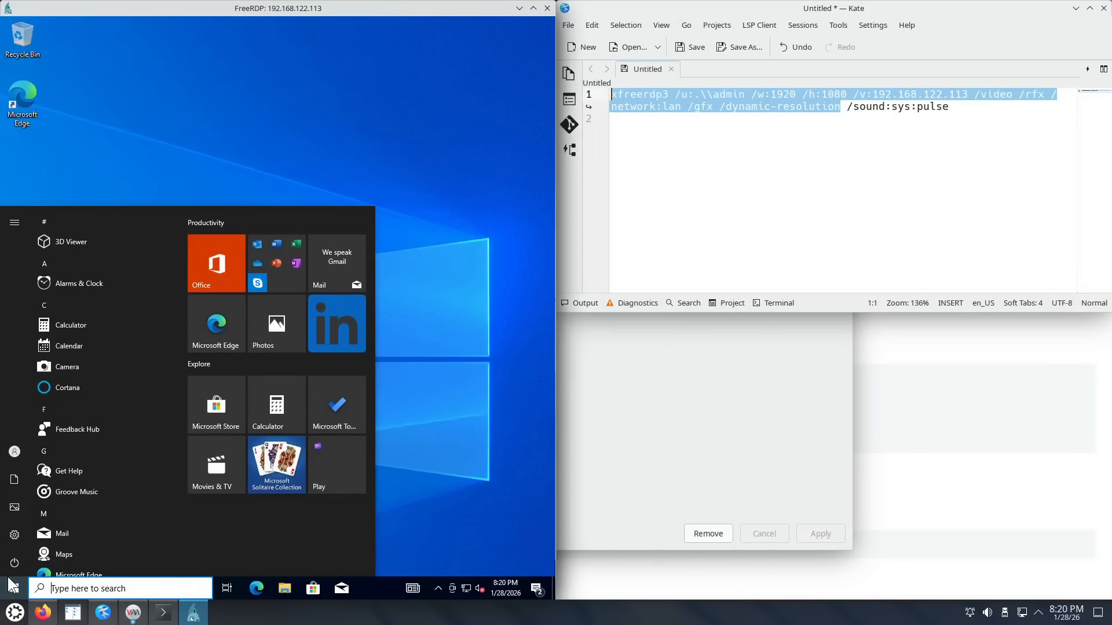
type("notepad")
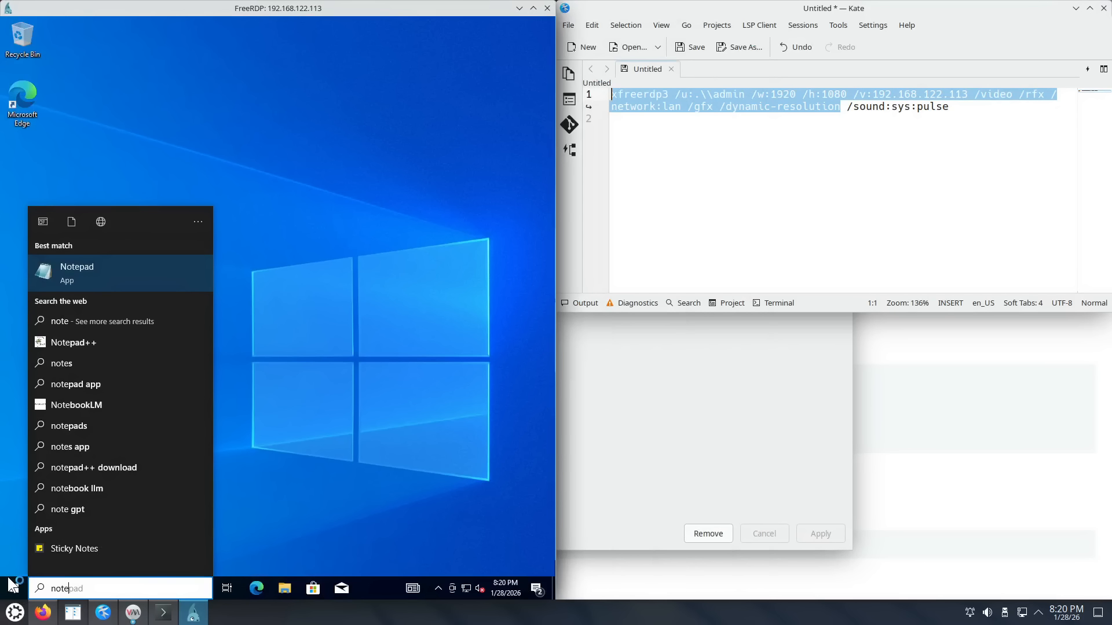
key("Return")
Step: Copy the xfreerdp3 command text from Kate and paste it into the remote Notepad
left_click(714, 106)
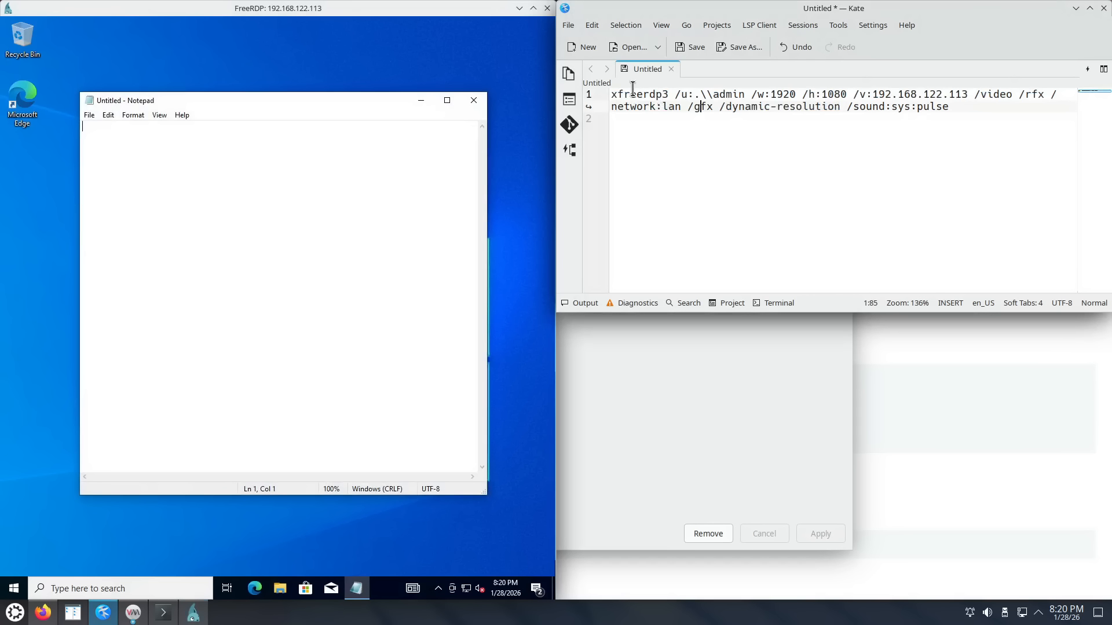
left_click_drag(624, 99, 689, 112)
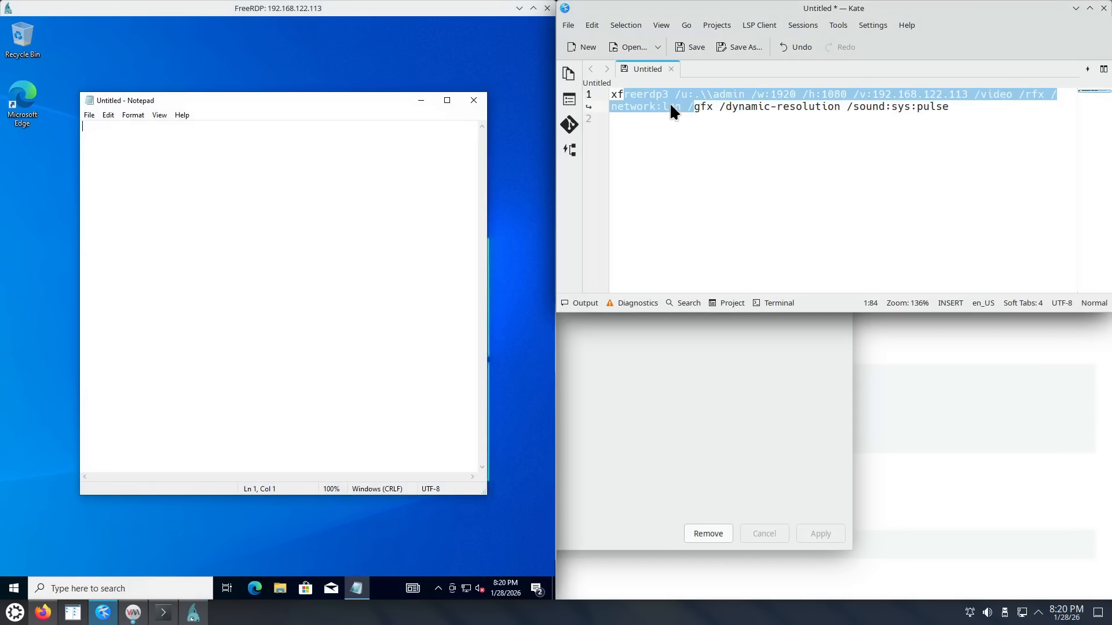
right_click(688, 113)
left_click(693, 127)
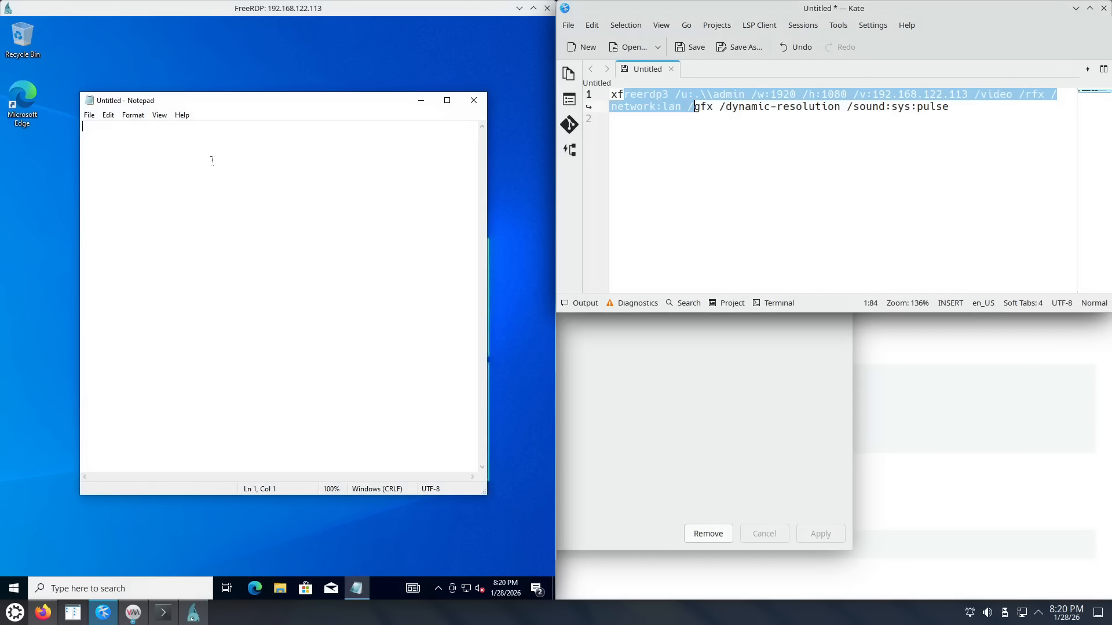
left_click(167, 141)
right_click(167, 143)
left_click(210, 191)
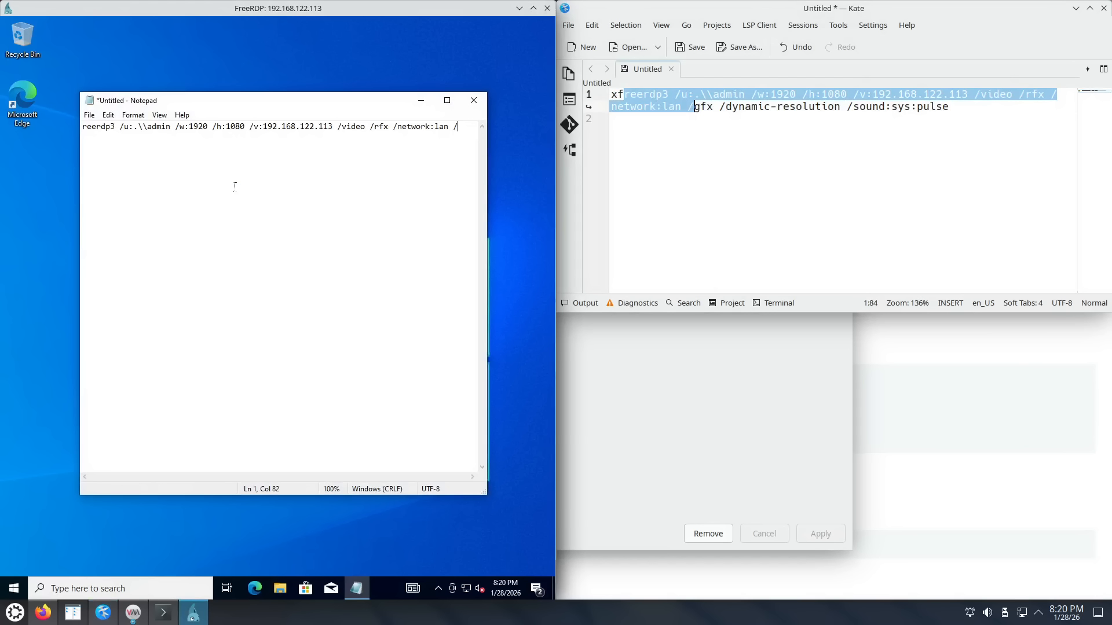
Step: Copy /w:1920 from Notepad and paste it onto a new line in Kate
double_click(199, 126)
right_click(191, 124)
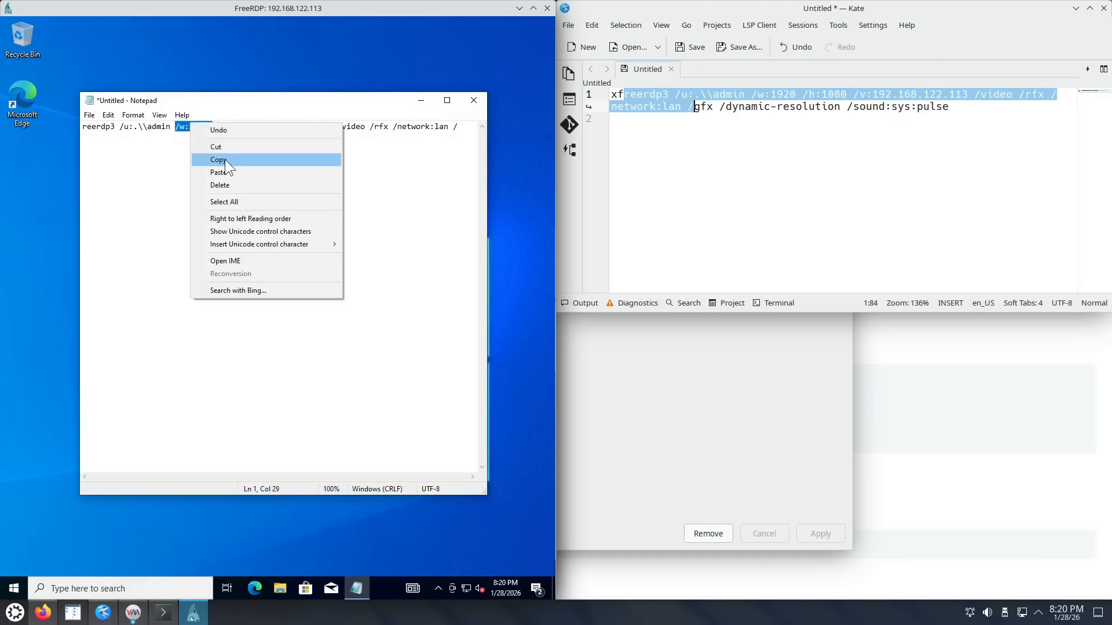
left_click(225, 158)
left_click(963, 108)
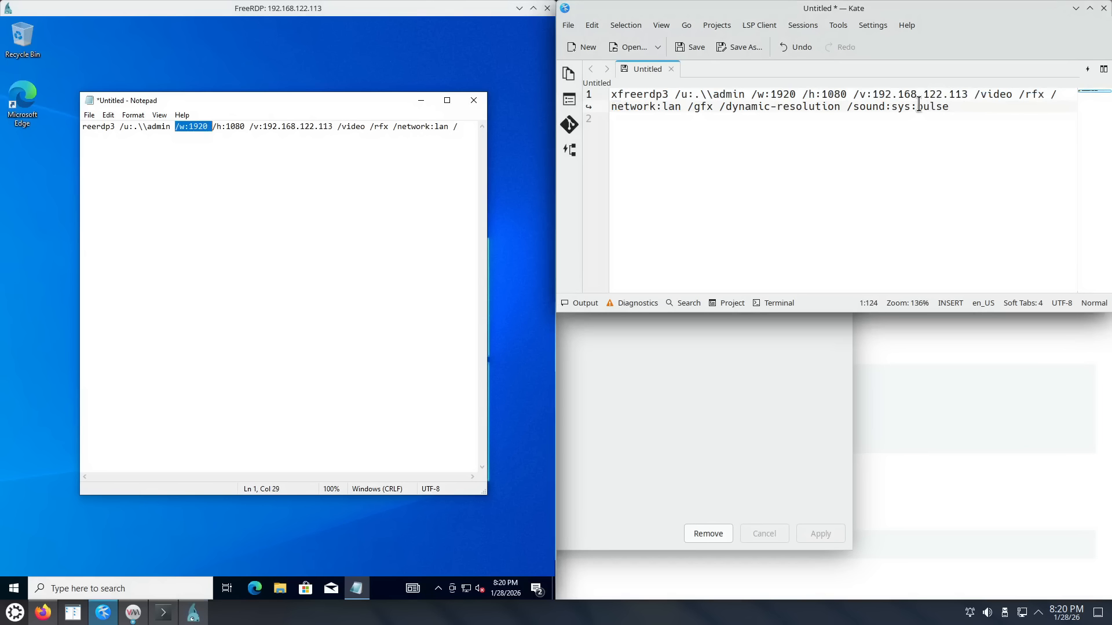
key("Return")
key("Return")
key("ctrl+v")
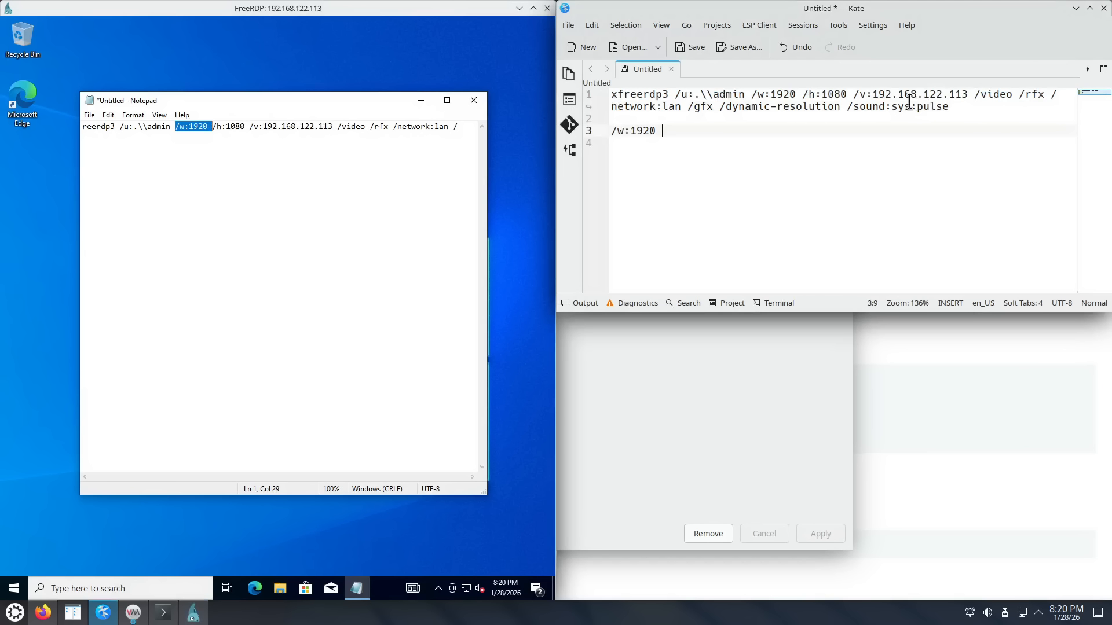
Step: Close Notepad without saving its text
left_click(478, 102)
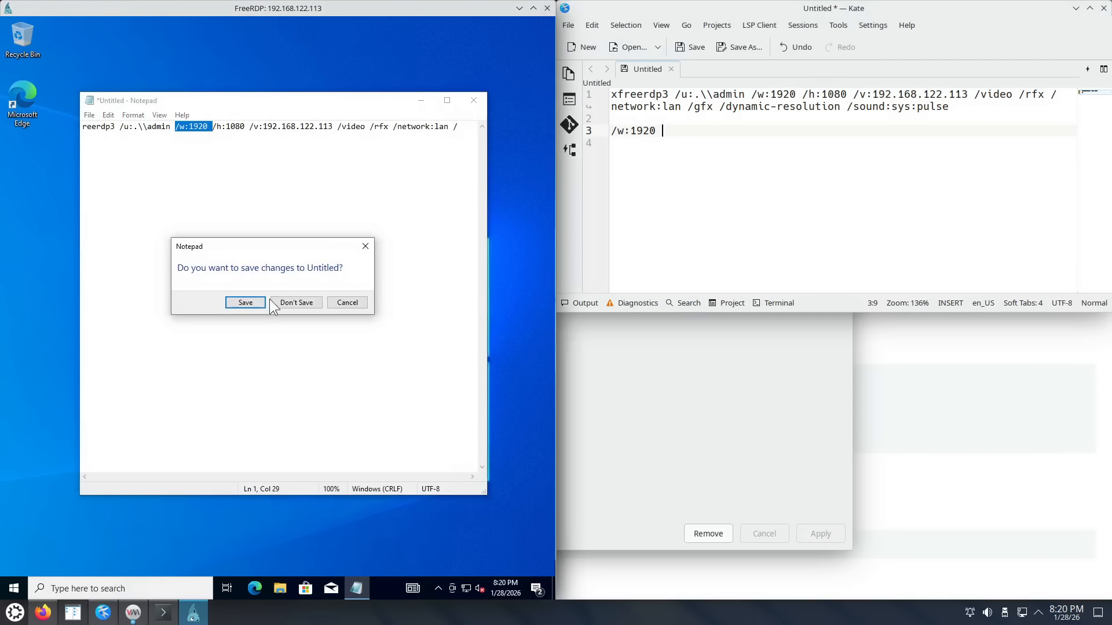
left_click(290, 303)
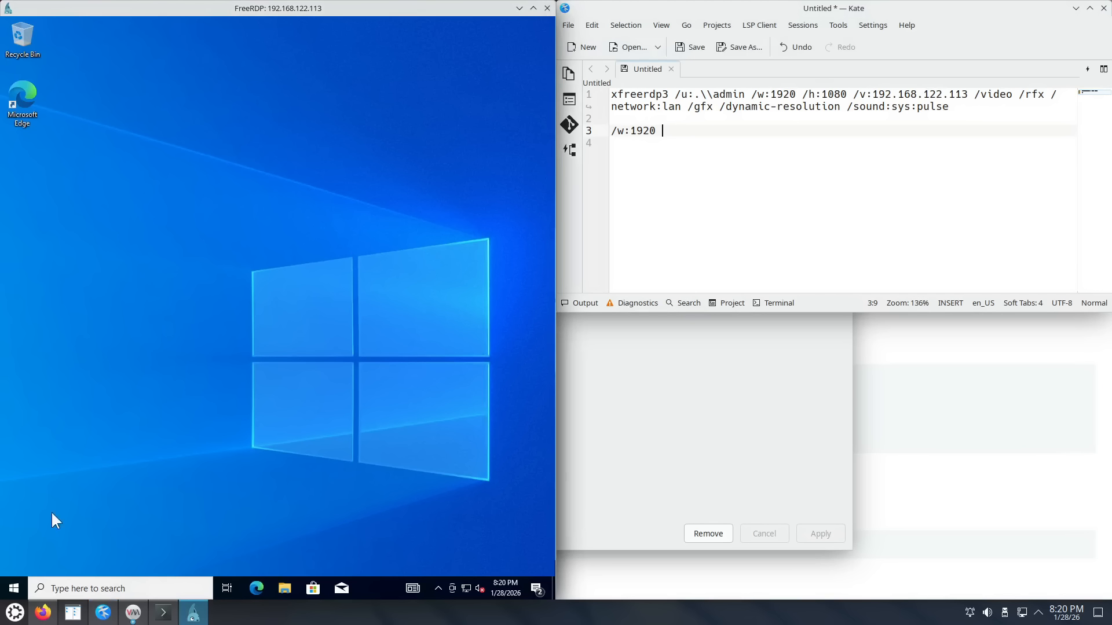
left_click(14, 588)
left_click(13, 588)
left_click(11, 590)
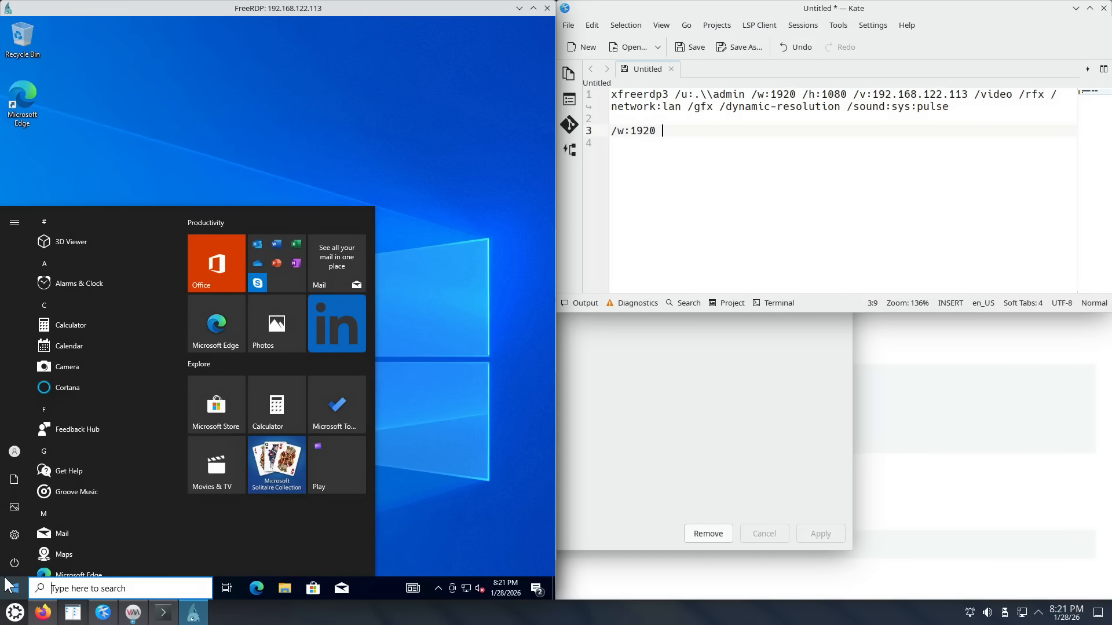
left_click(14, 589)
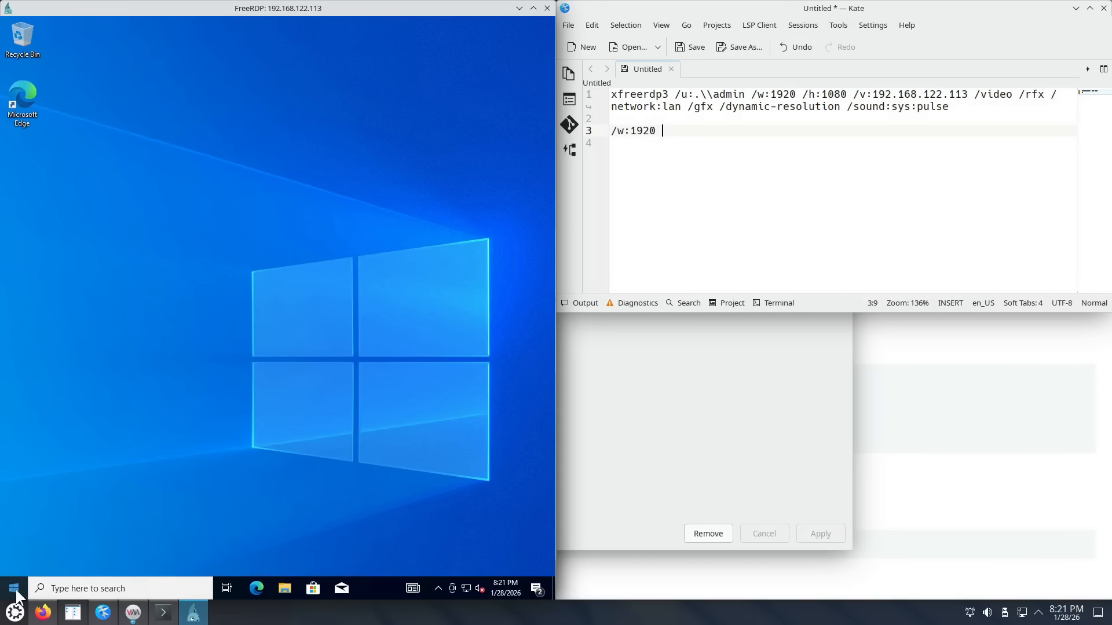
left_click(13, 591)
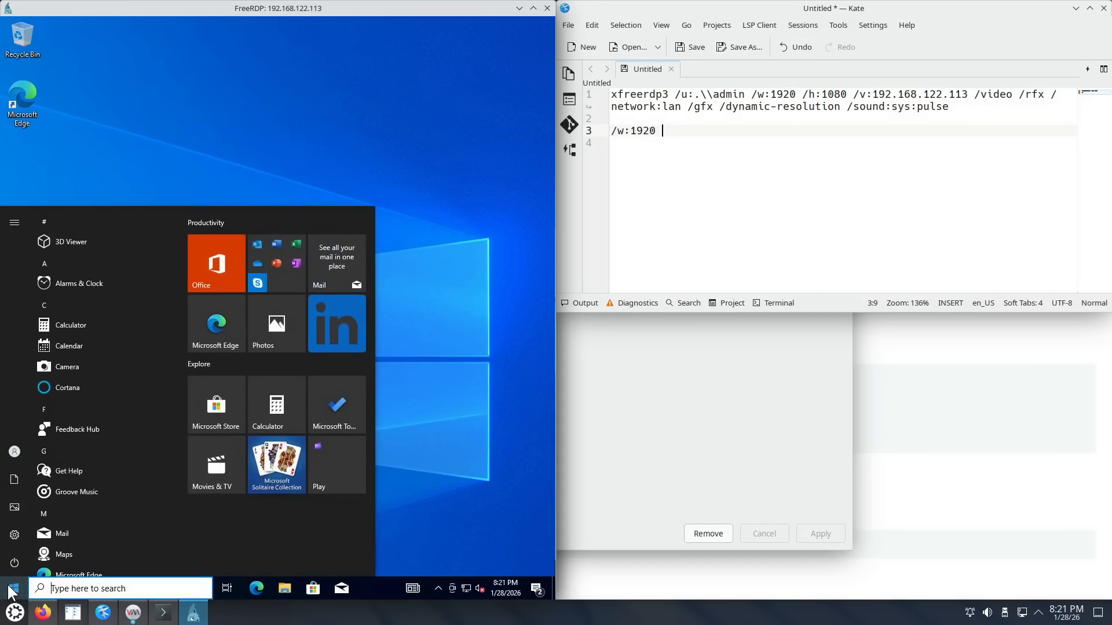
left_click(494, 327)
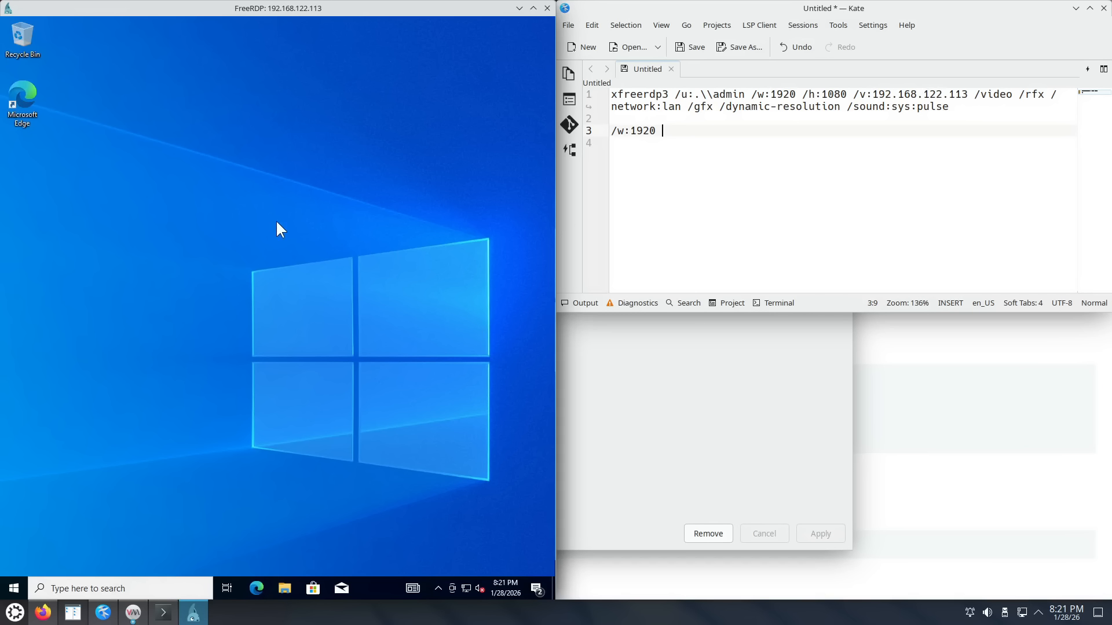
left_click_drag(93, 10, 1, 1)
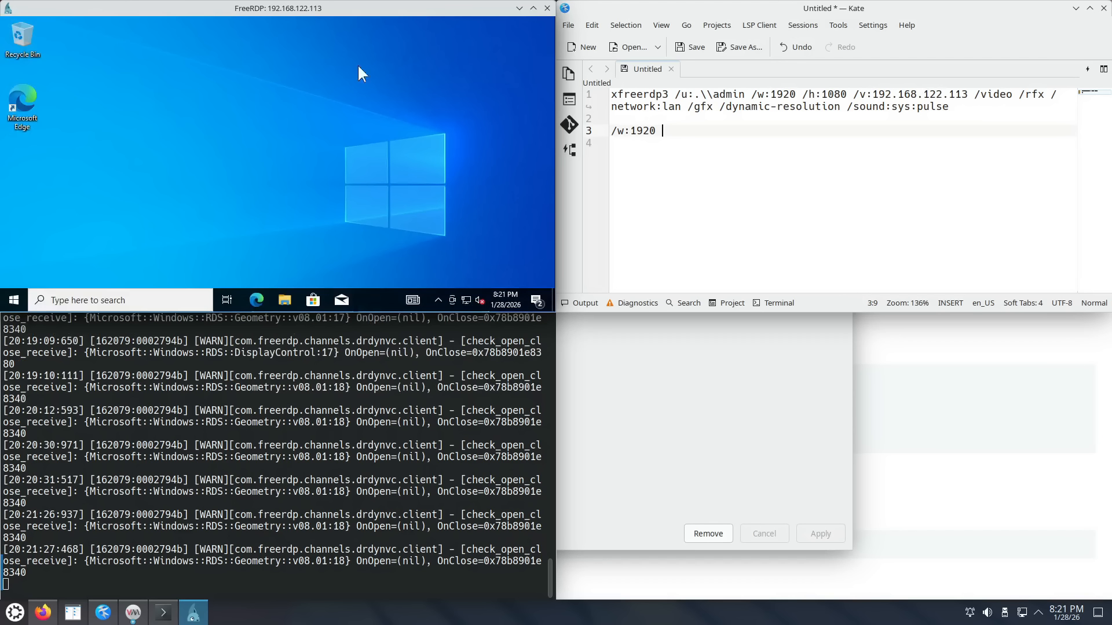
left_click_drag(328, 7, 0, 237)
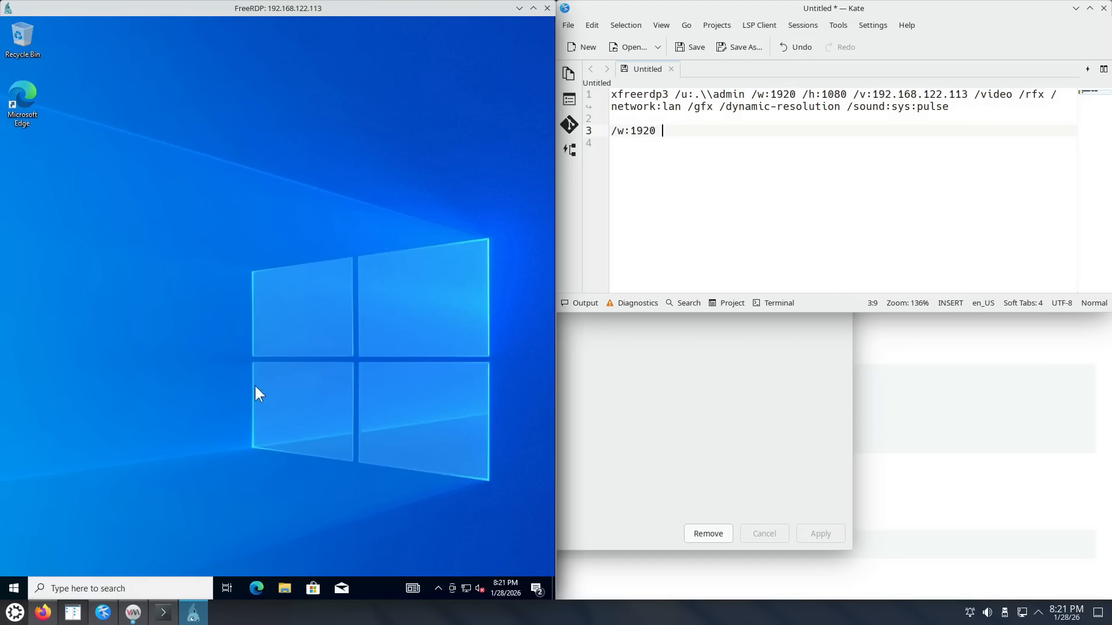
Step: Bring Firefox's xfreerdp guide forward and tile it on the right half of the screen
left_click(45, 614)
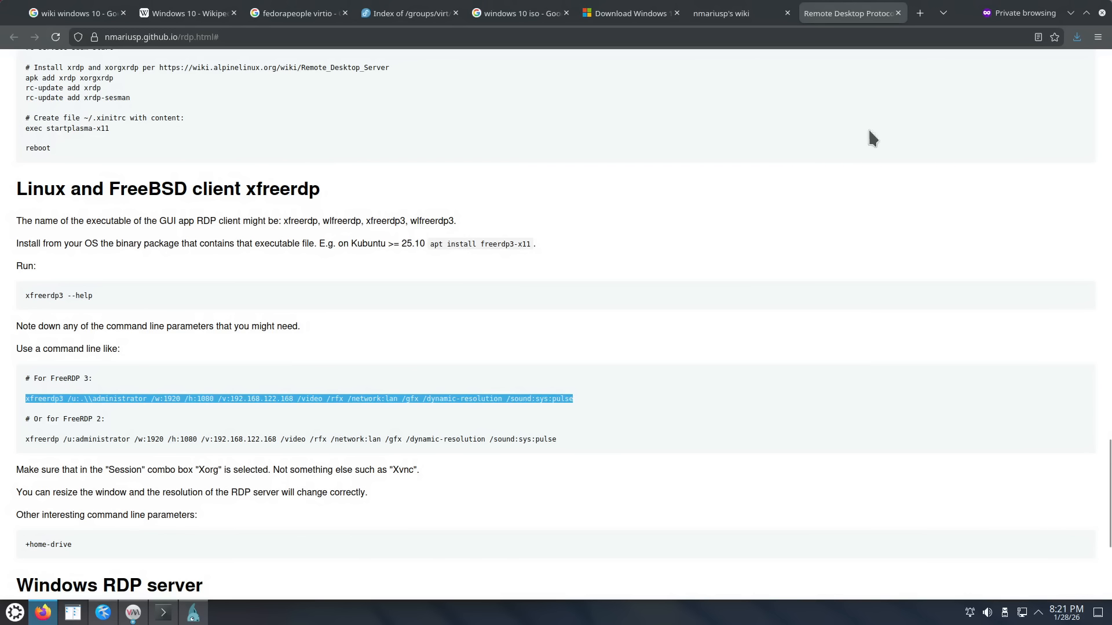
left_click_drag(966, 21, 1111, 214)
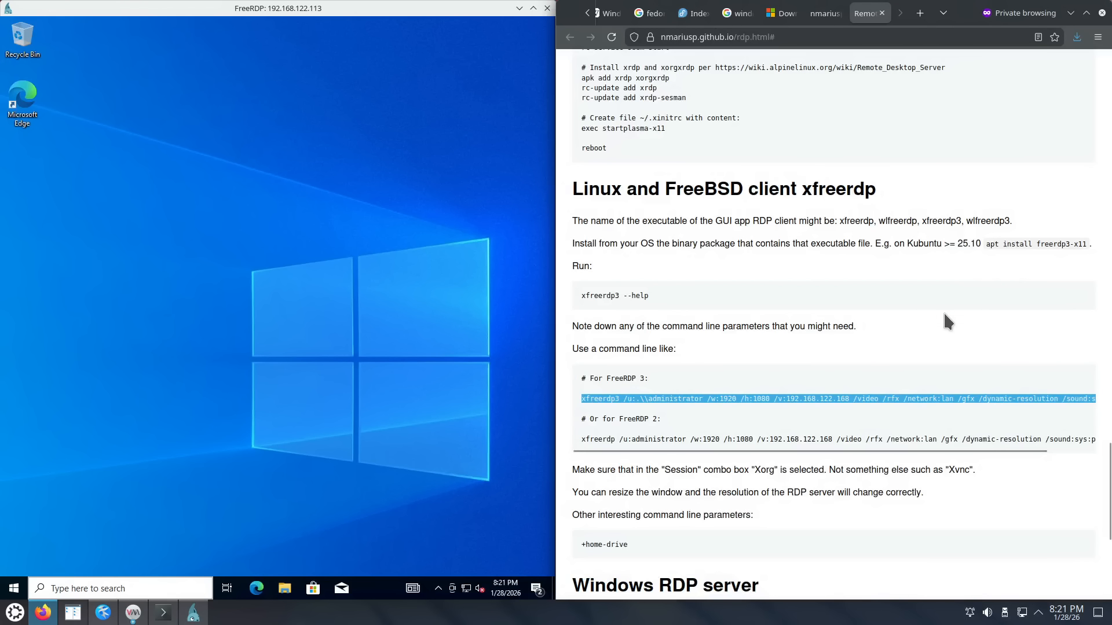
left_click(717, 211)
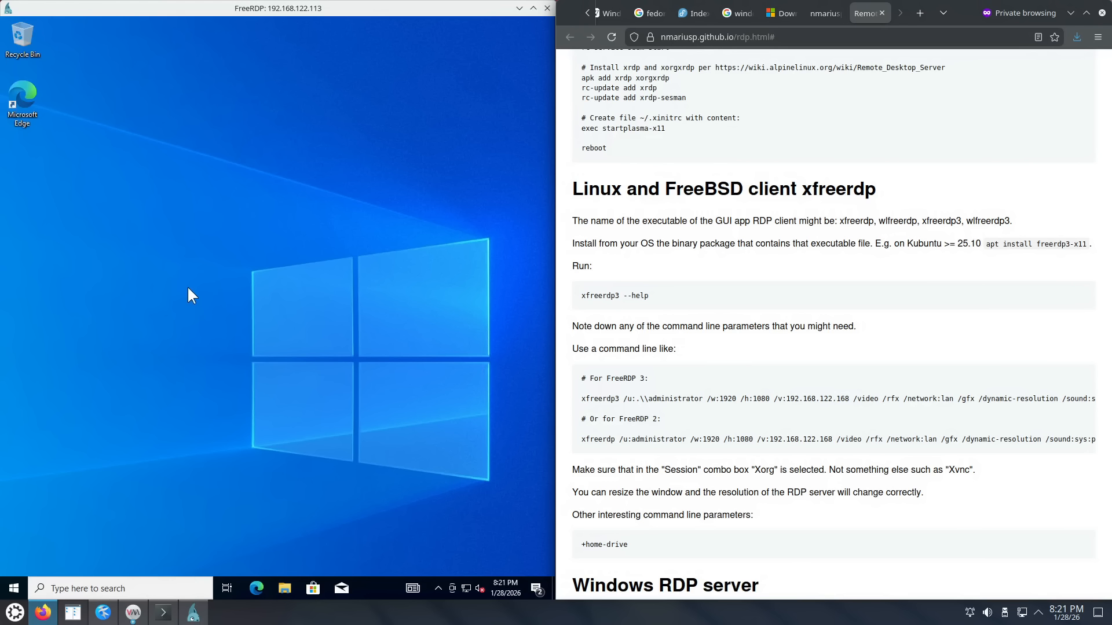
Step: Select part of the client-name paragraph, then minimize Firefox and maximize the FreeRDP window
left_click_drag(667, 221, 686, 235)
right_click(685, 238)
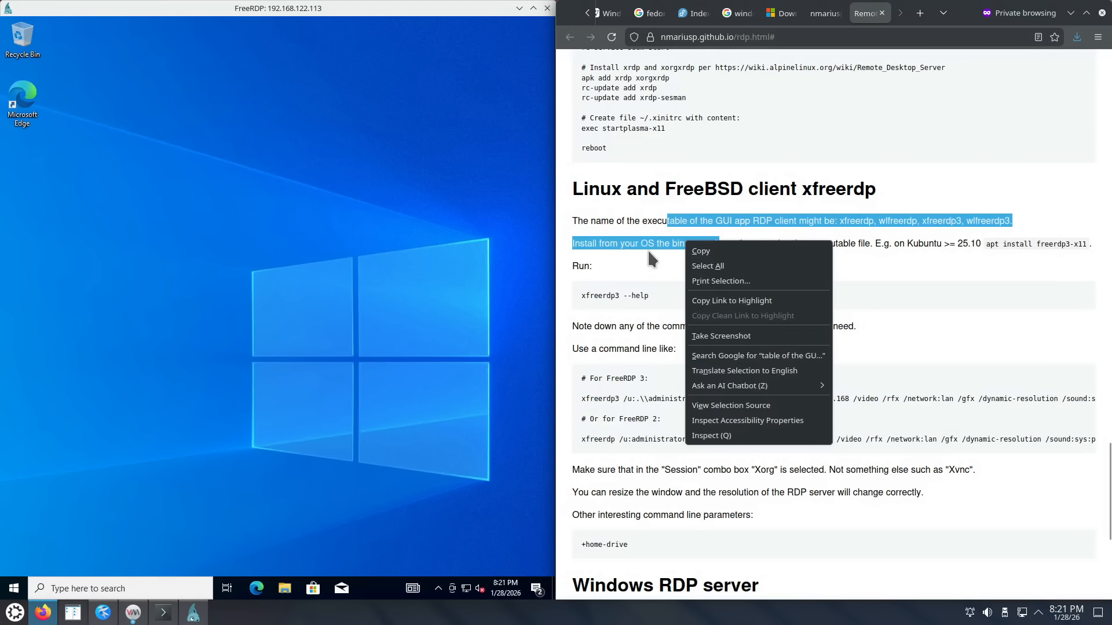
left_click(626, 271)
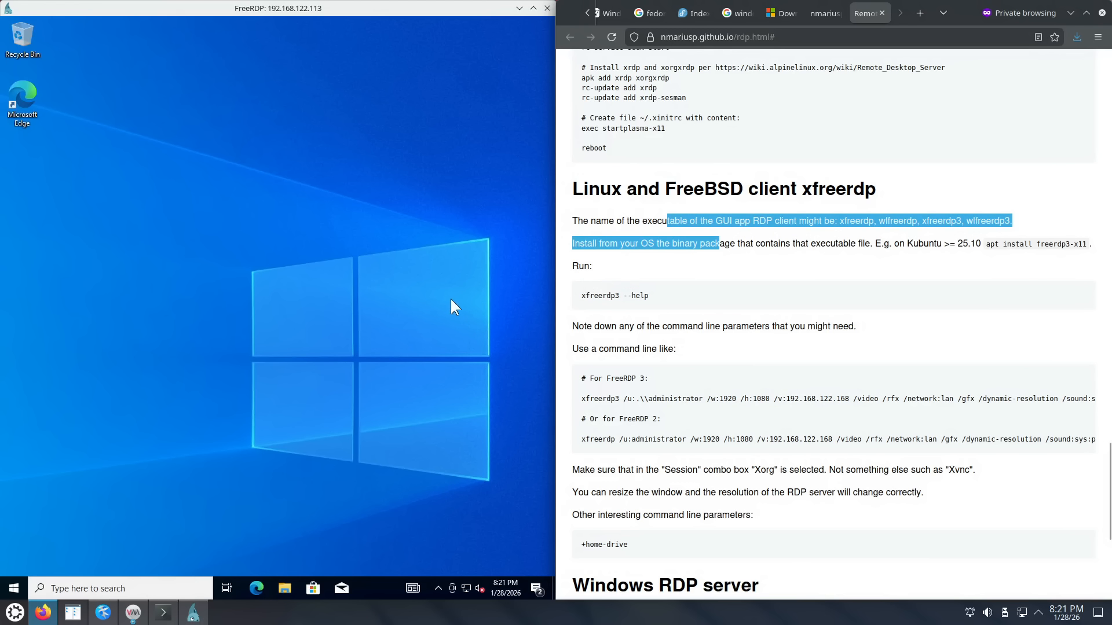
left_click(1071, 12)
left_click(532, 8)
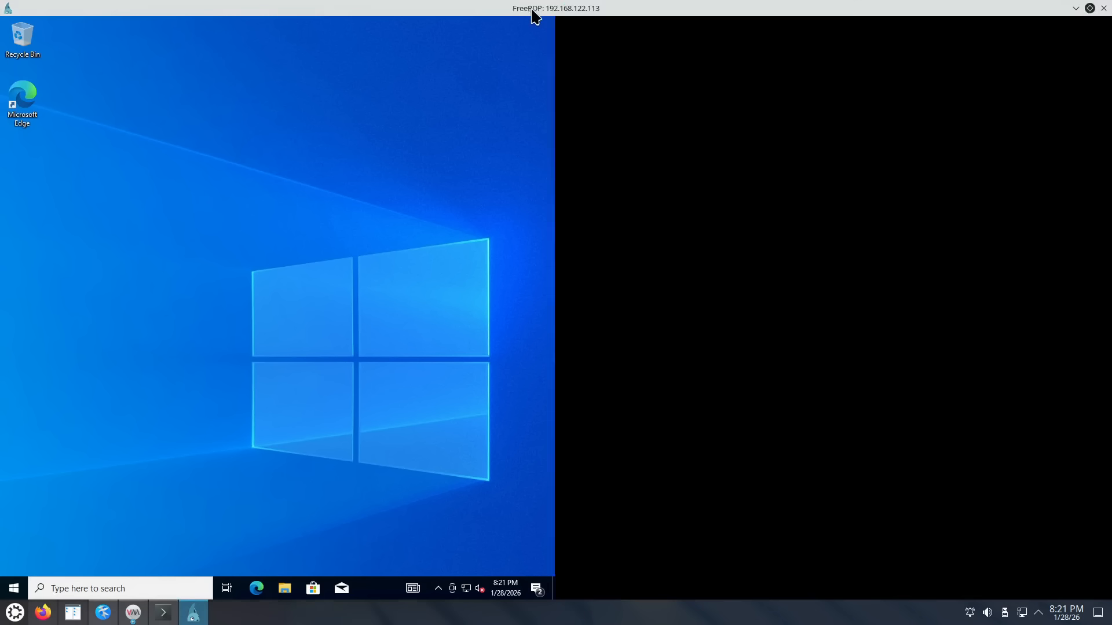
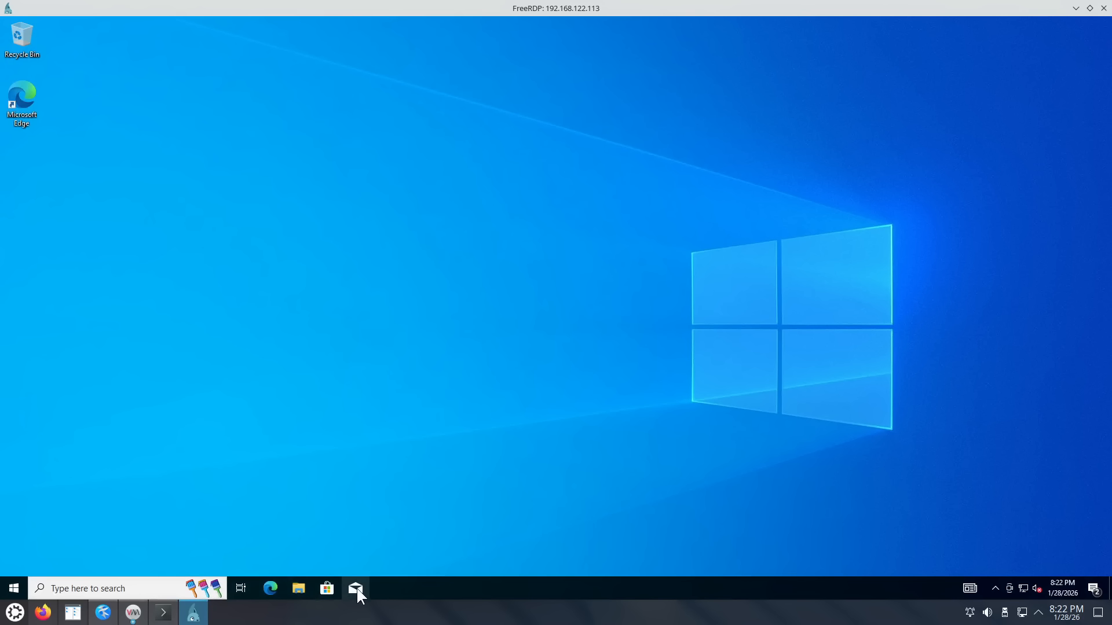
Step: Unpin Mail and Microsoft Store from the taskbar
right_click(356, 590)
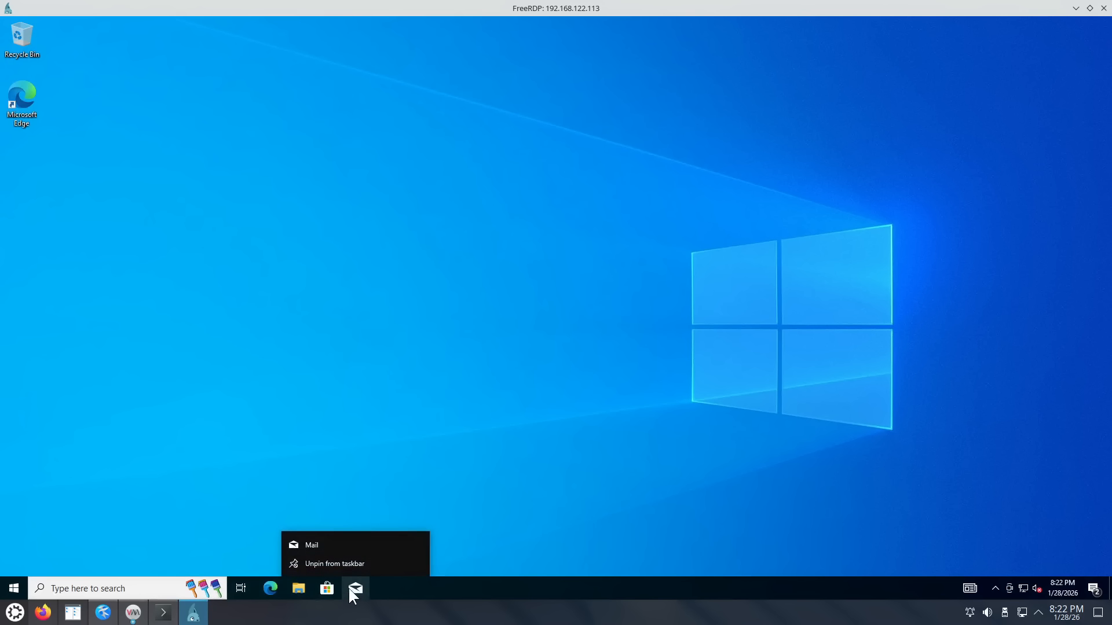
left_click(334, 560)
right_click(325, 585)
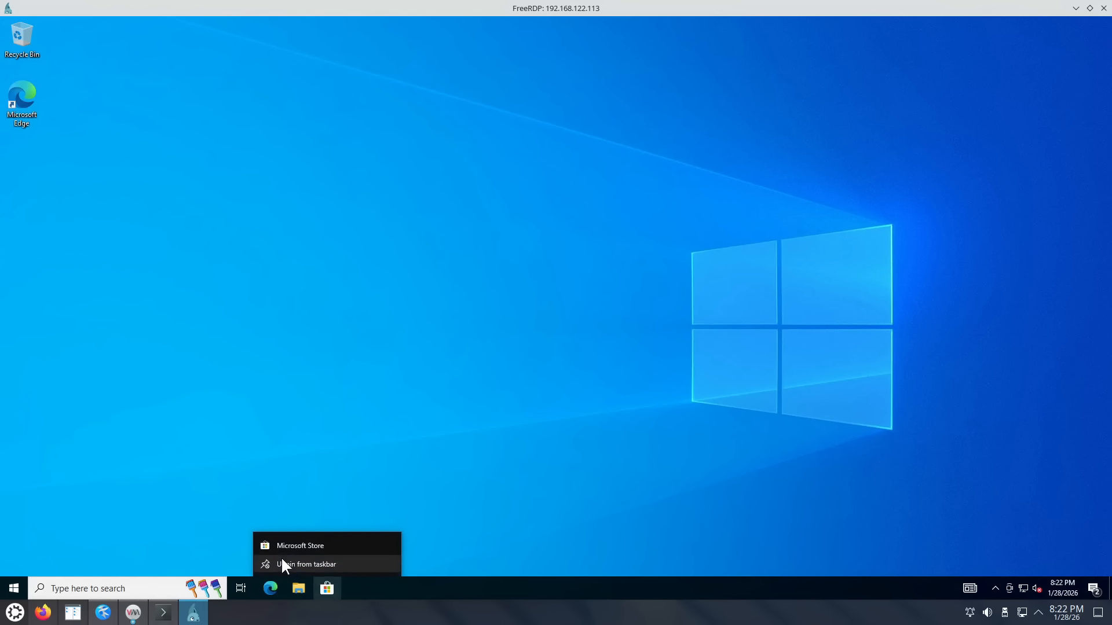
left_click(282, 560)
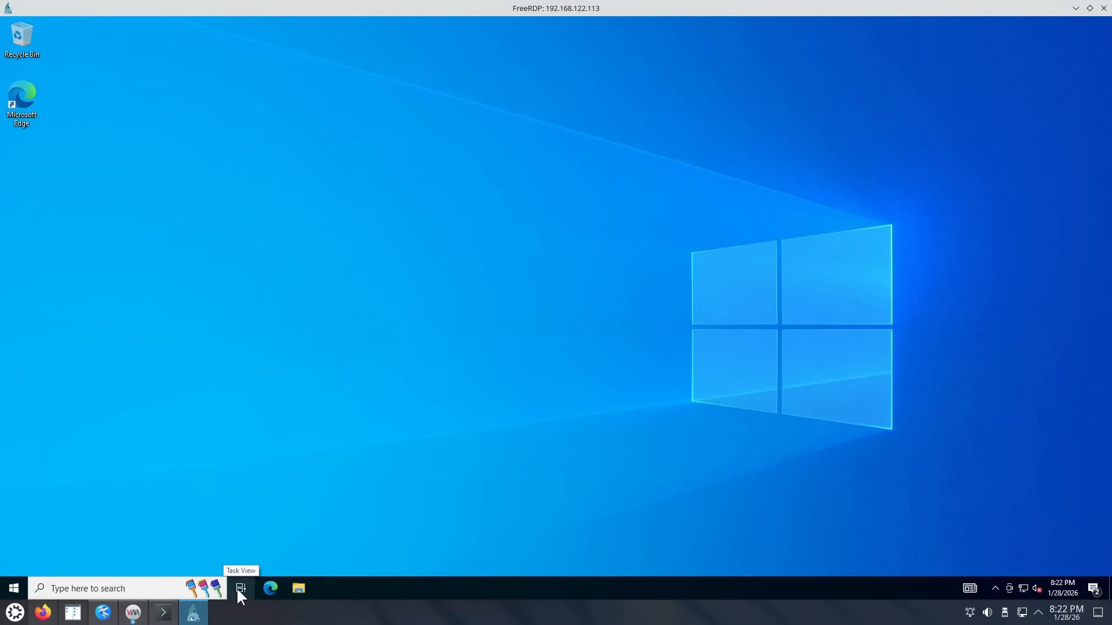
Step: Hide the taskbar search box and Task View button, and turn off News and interests
right_click(237, 588)
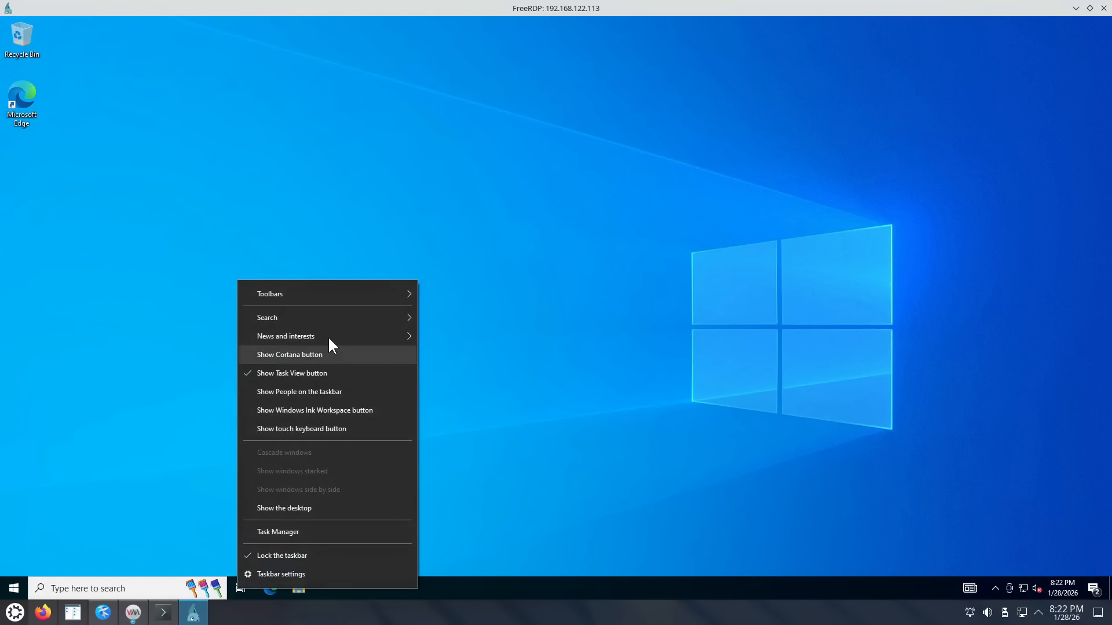
mouse_move(329, 313)
left_click(437, 315)
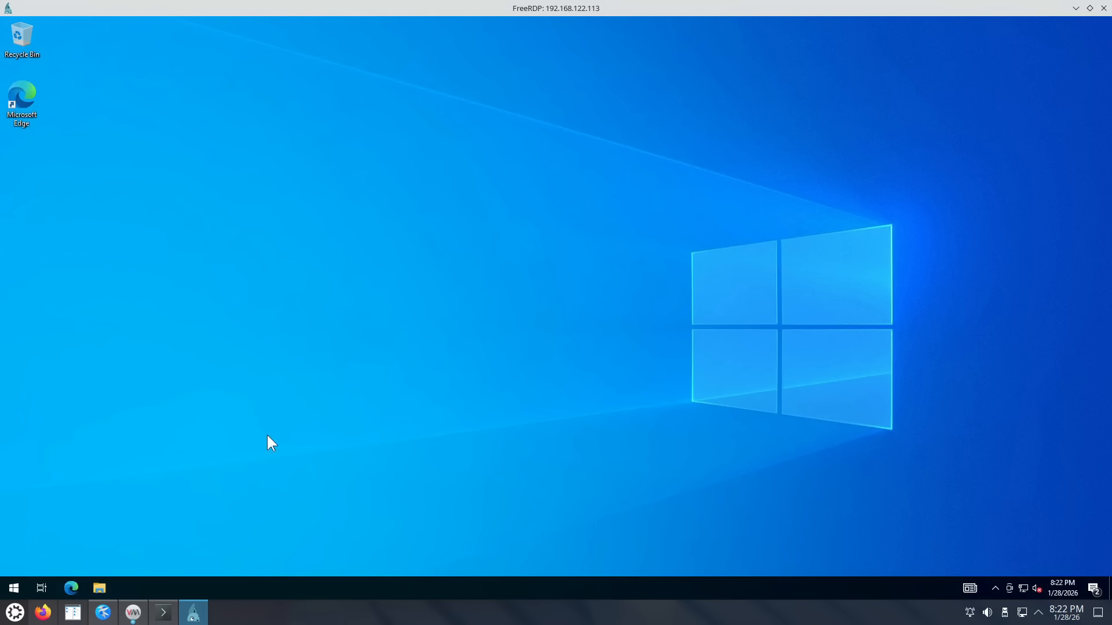
right_click(175, 583)
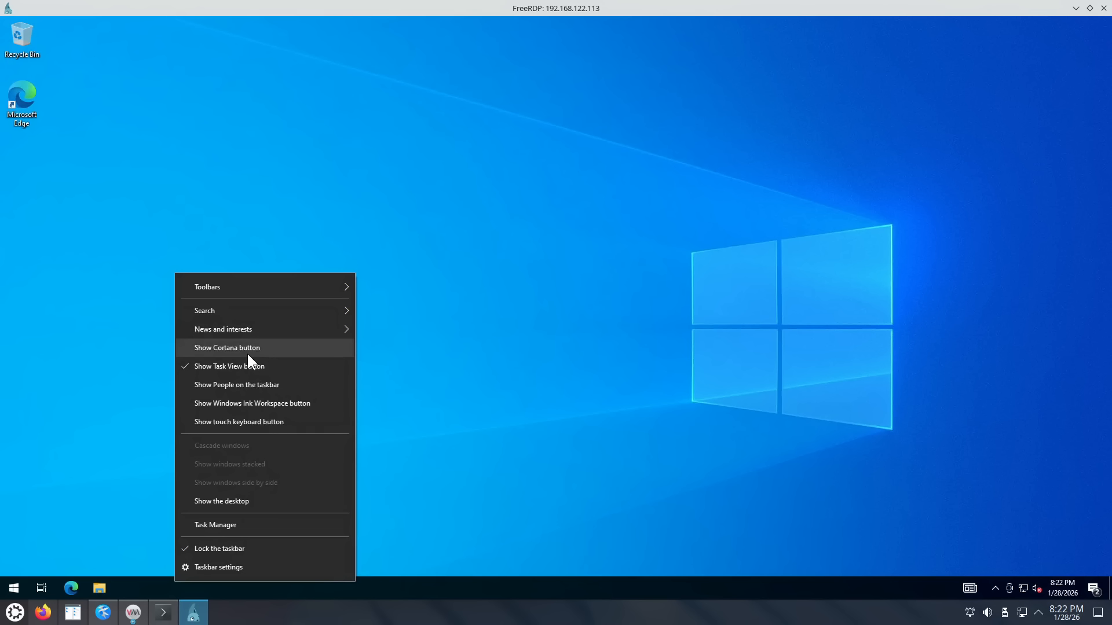
left_click(246, 373)
right_click(214, 583)
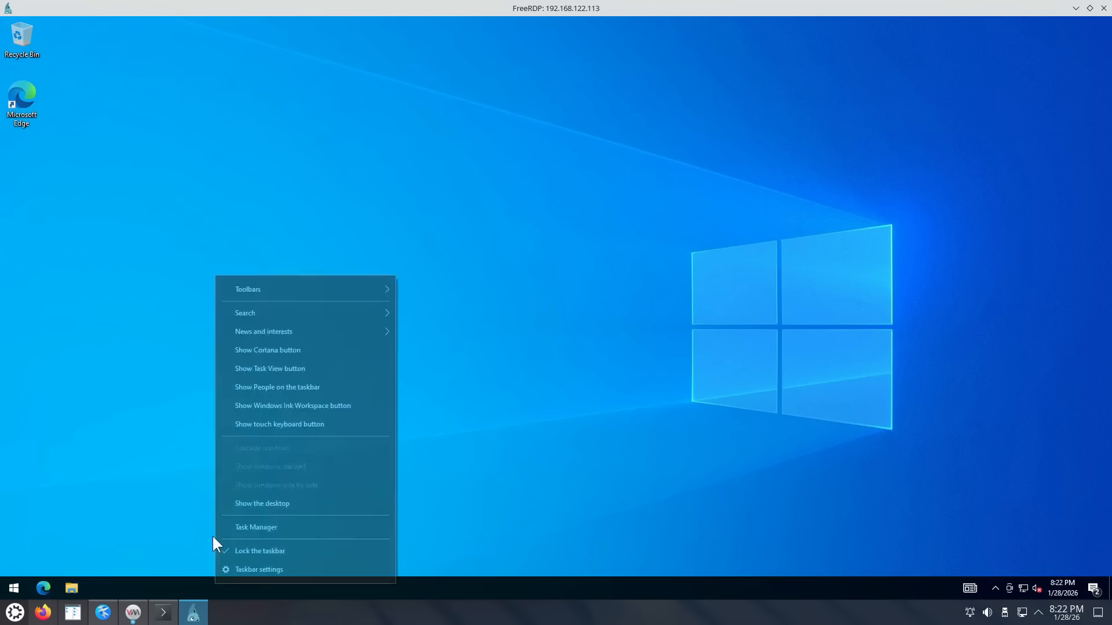
mouse_move(270, 341)
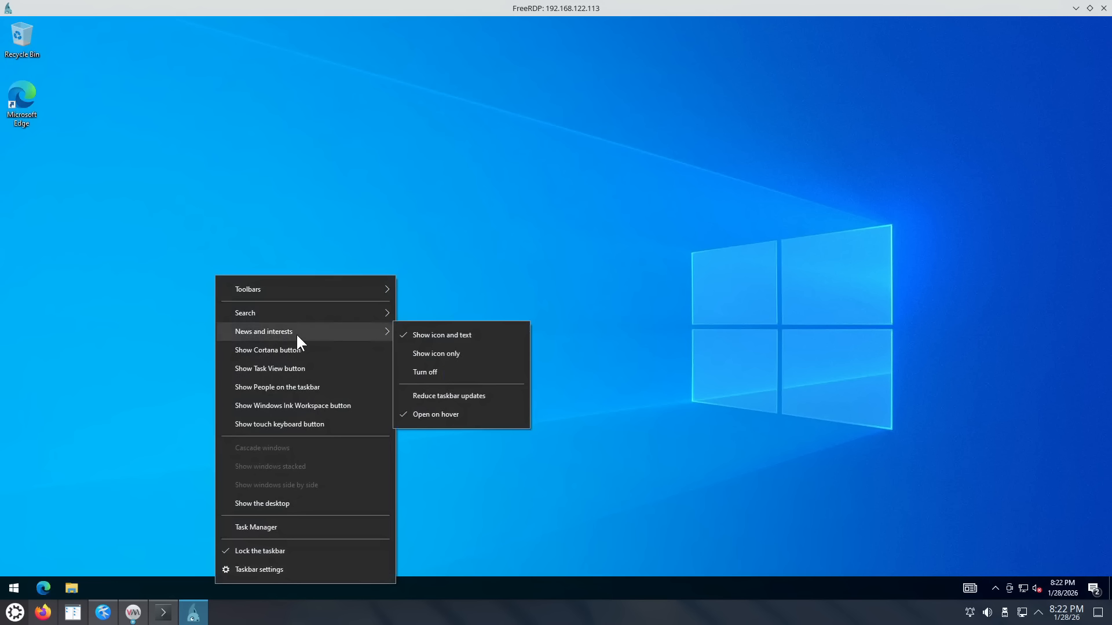
left_click(419, 373)
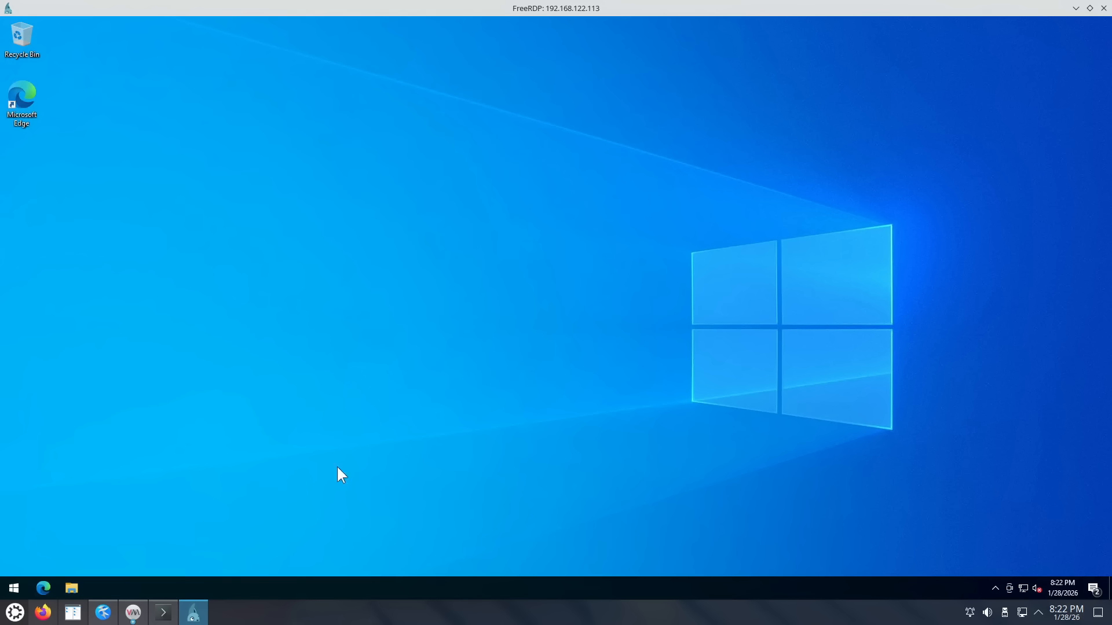
Step: Unpin Microsoft Edge from the taskbar, then bring up the Start button's admin shortcut menu
right_click(201, 581)
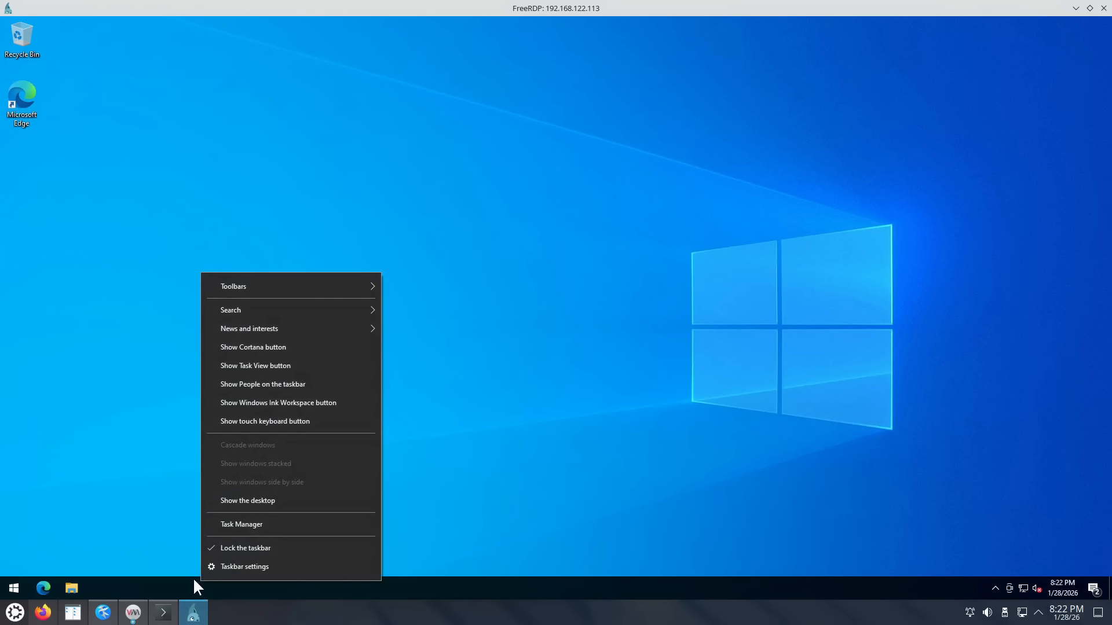
right_click(42, 590)
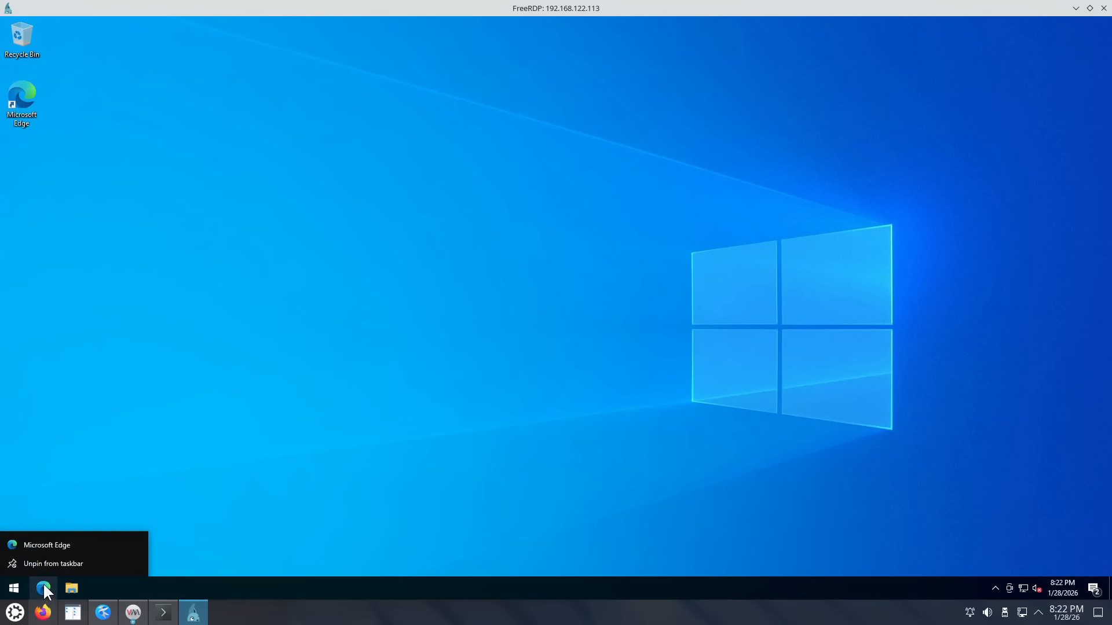
left_click(46, 565)
left_click(14, 588)
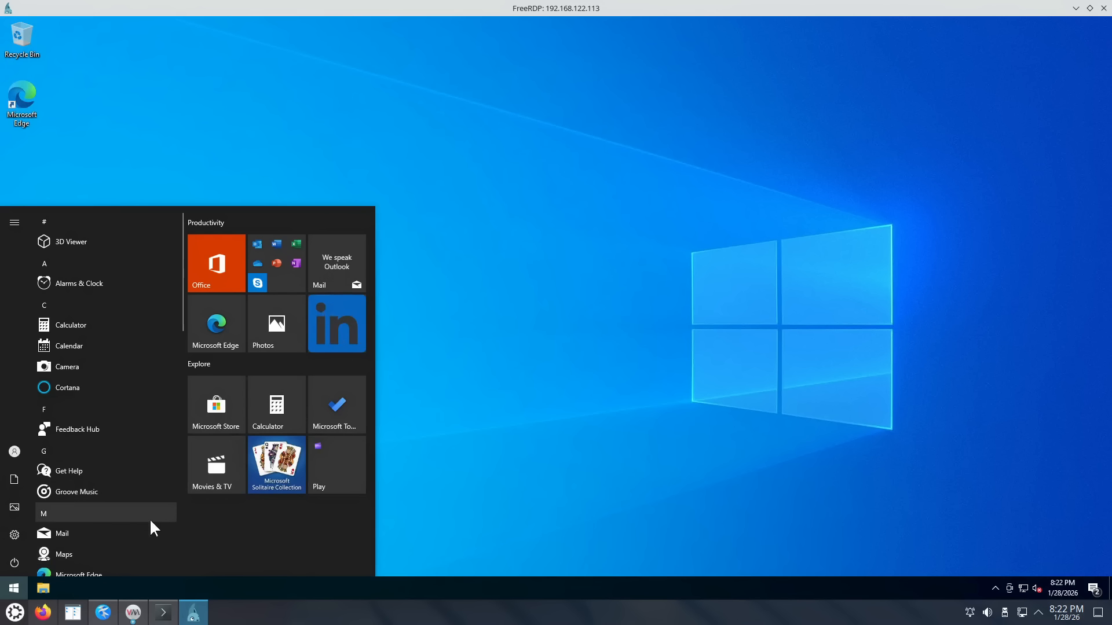
right_click(18, 589)
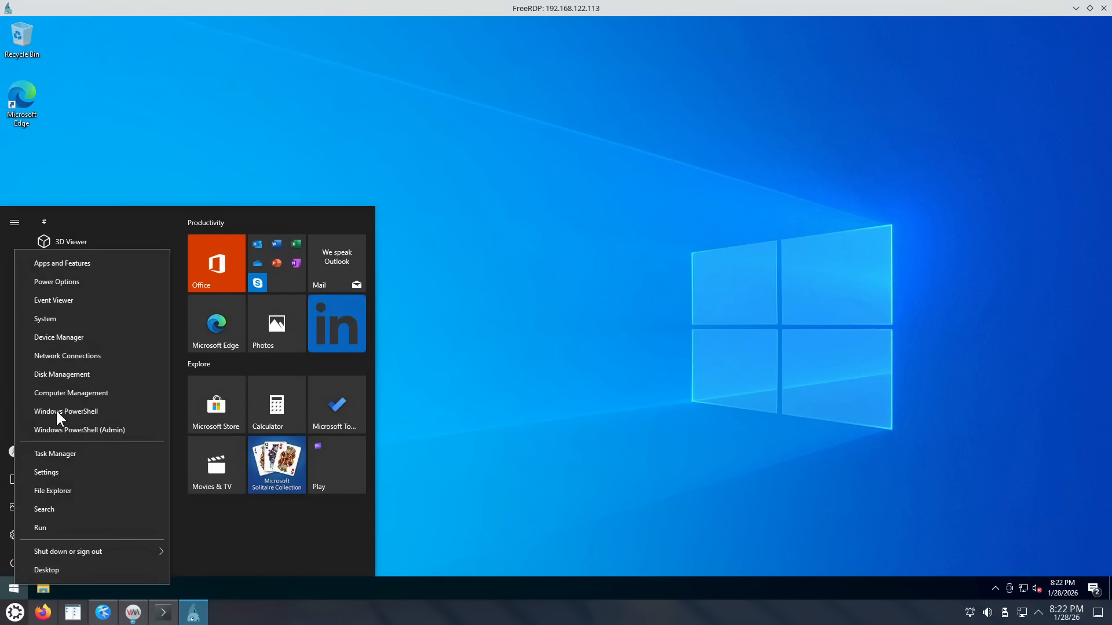
Step: Open Windows Settings, search 'suggest', and review the setting for suggestions in Start
left_click(60, 469)
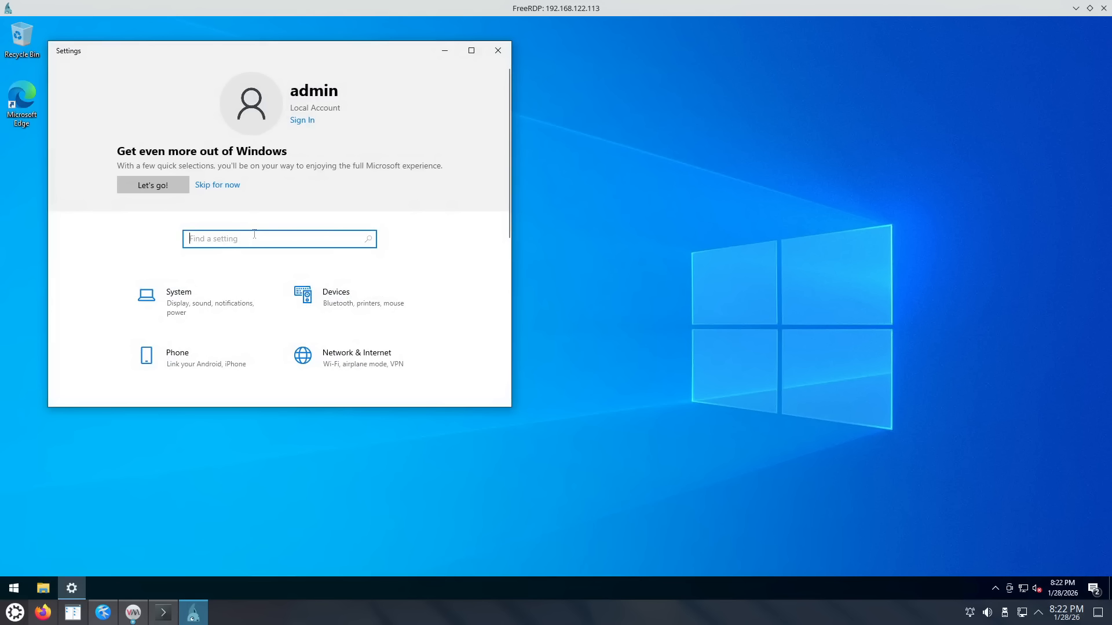
type("suggest")
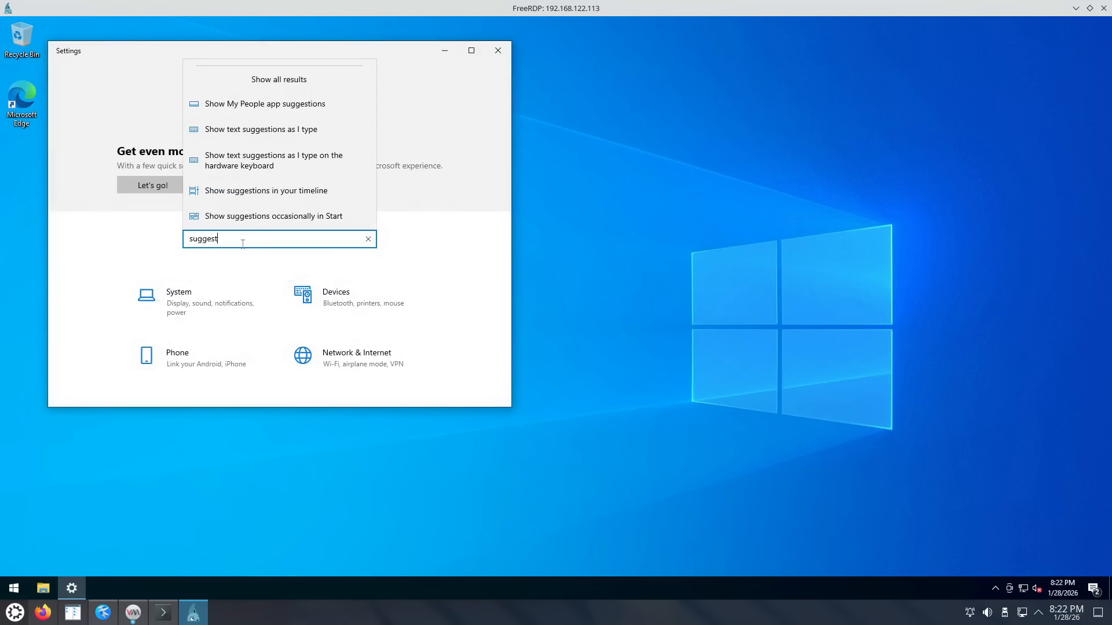
left_click(262, 217)
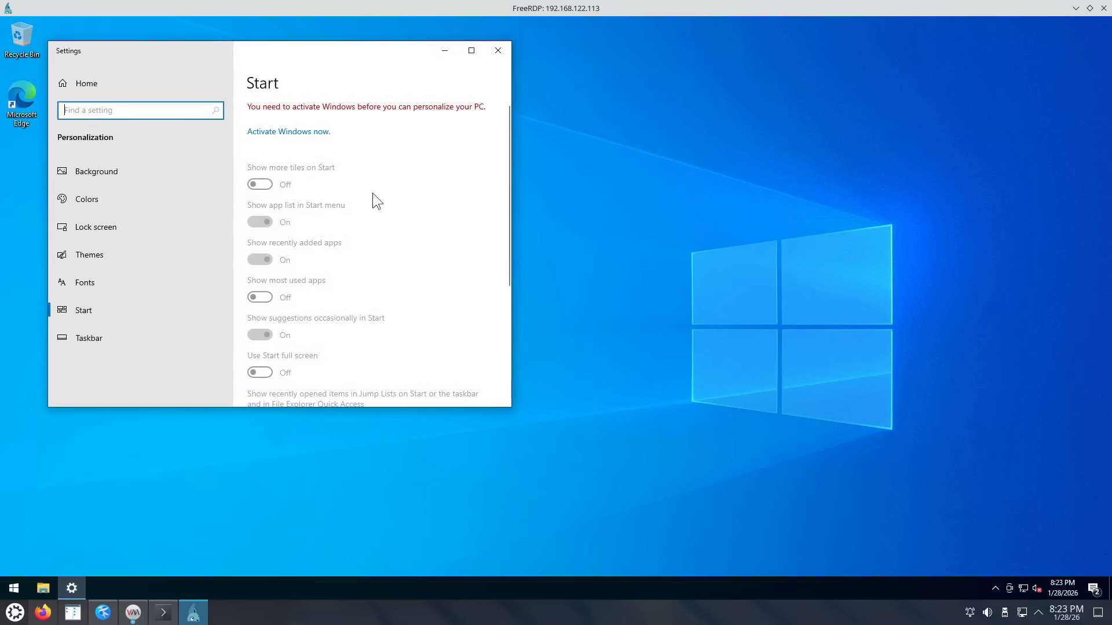
scroll(372, 192, "down", 2)
scroll(375, 192, "down", 1)
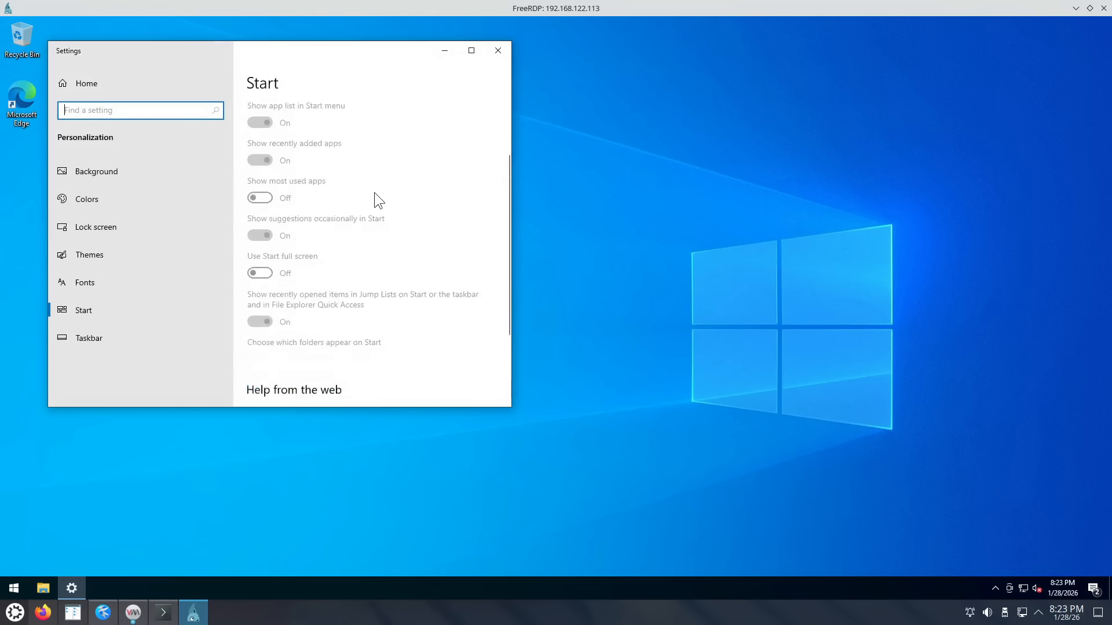
scroll(374, 192, "up", 3)
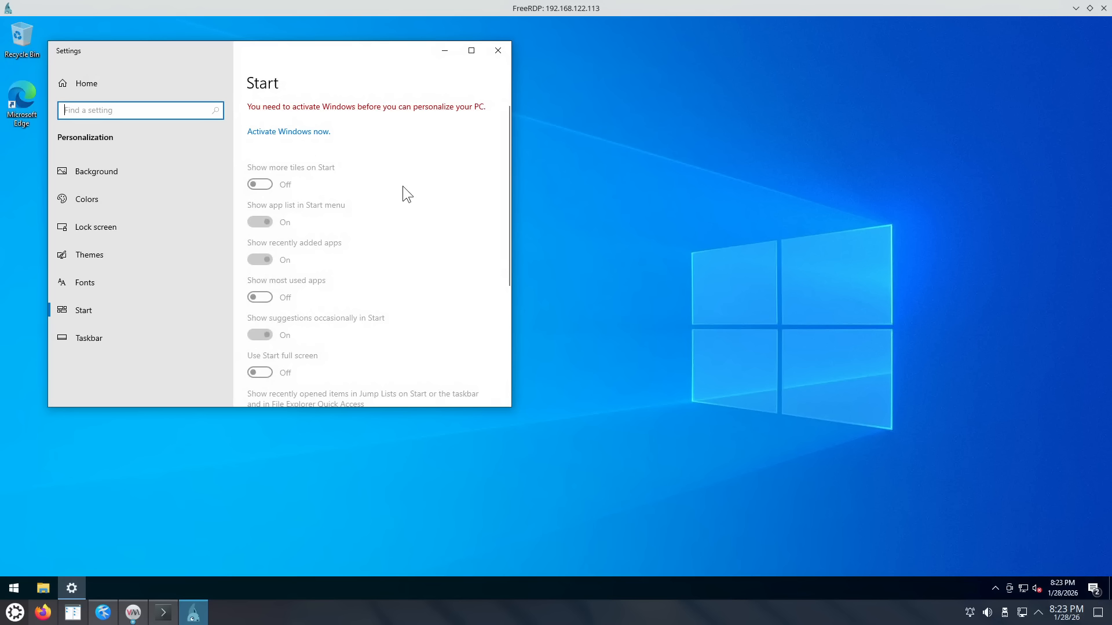
scroll(402, 189, "down", 2)
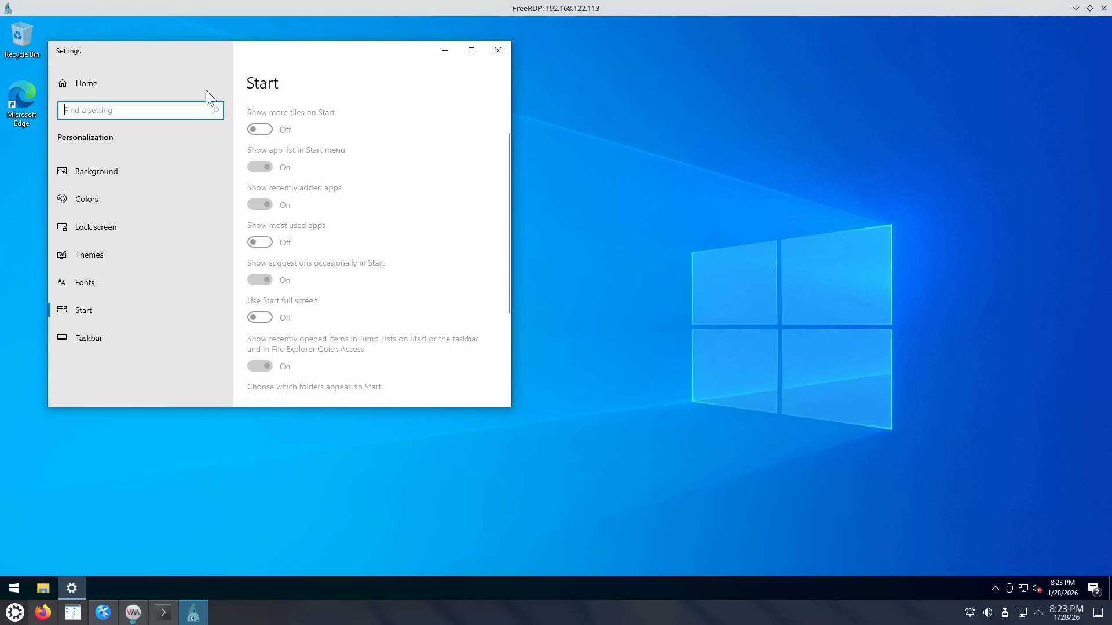
Step: Turn off timeline suggestions under Multitasking, then dismiss the settings search results
type("sugges")
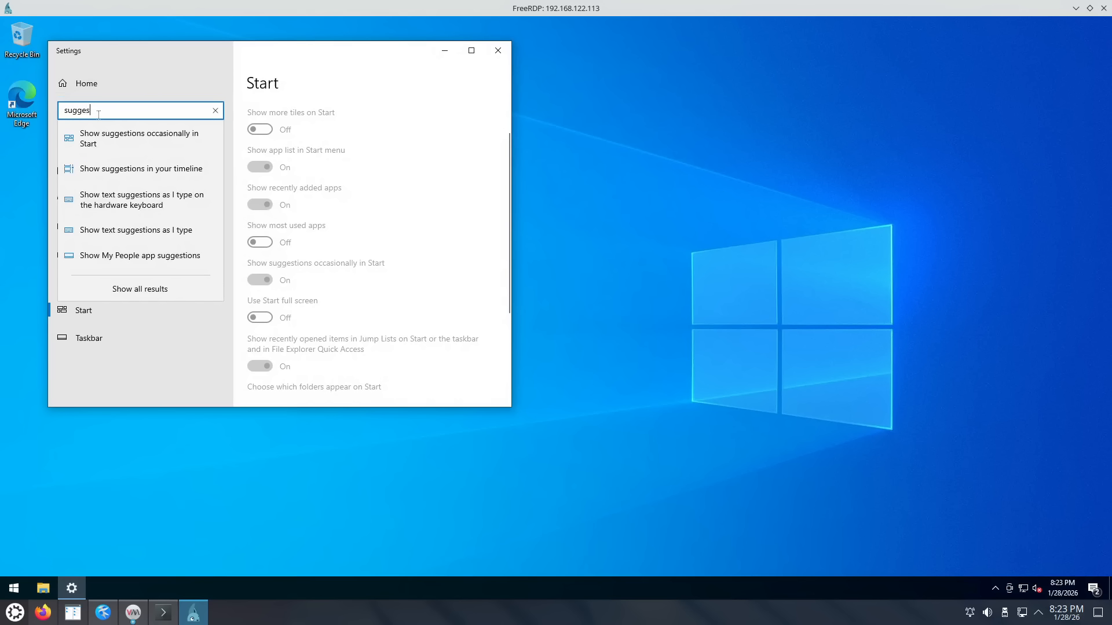
left_click(159, 174)
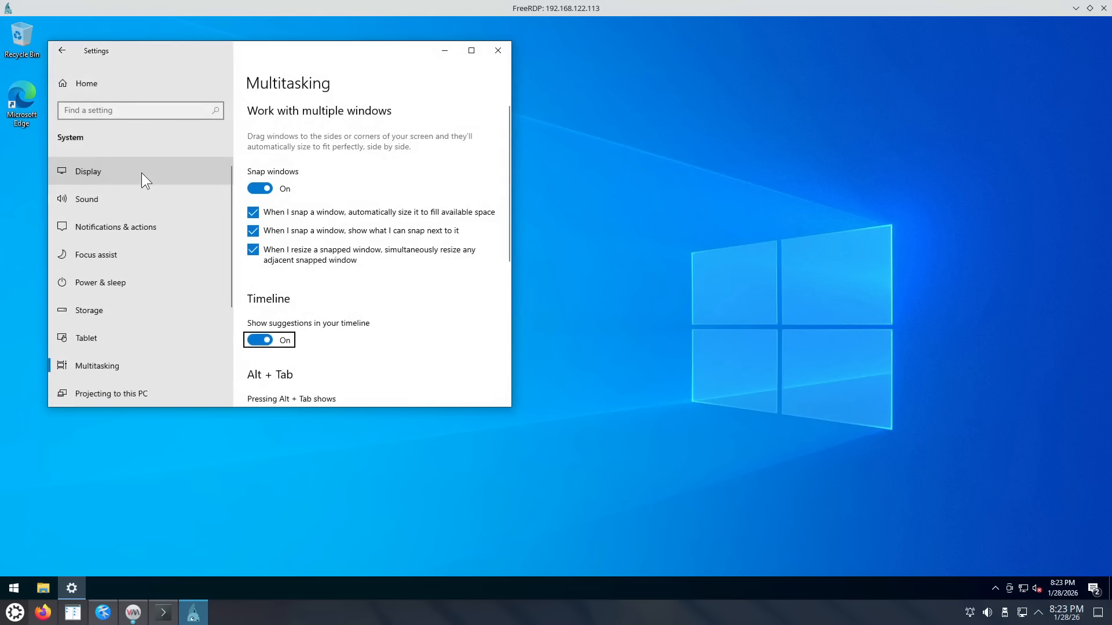
left_click(257, 345)
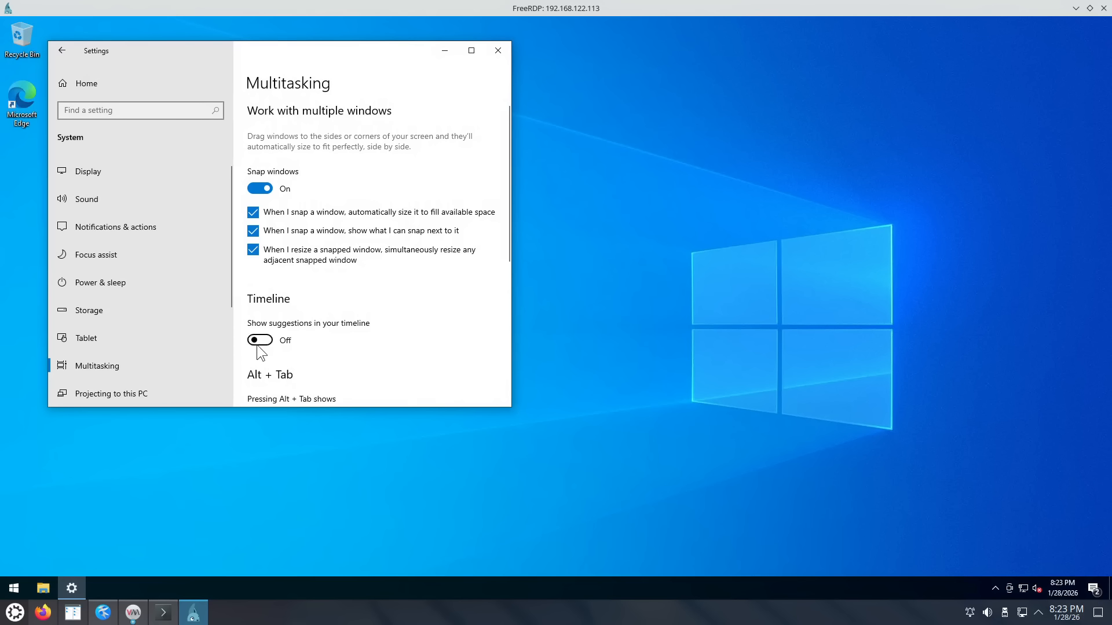
left_click(155, 114)
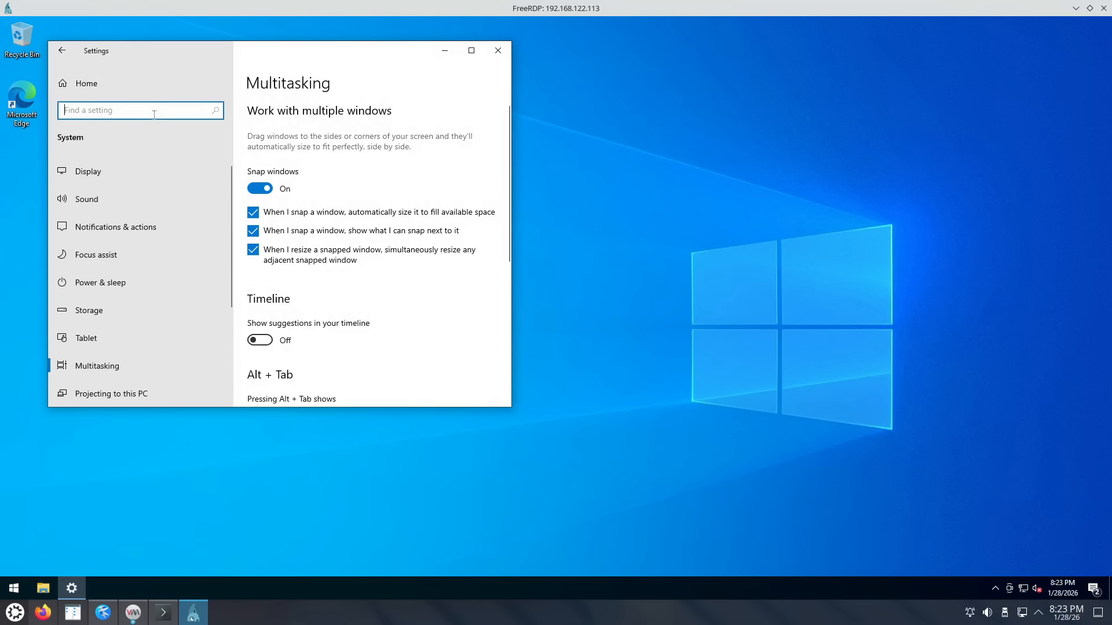
type("sugges")
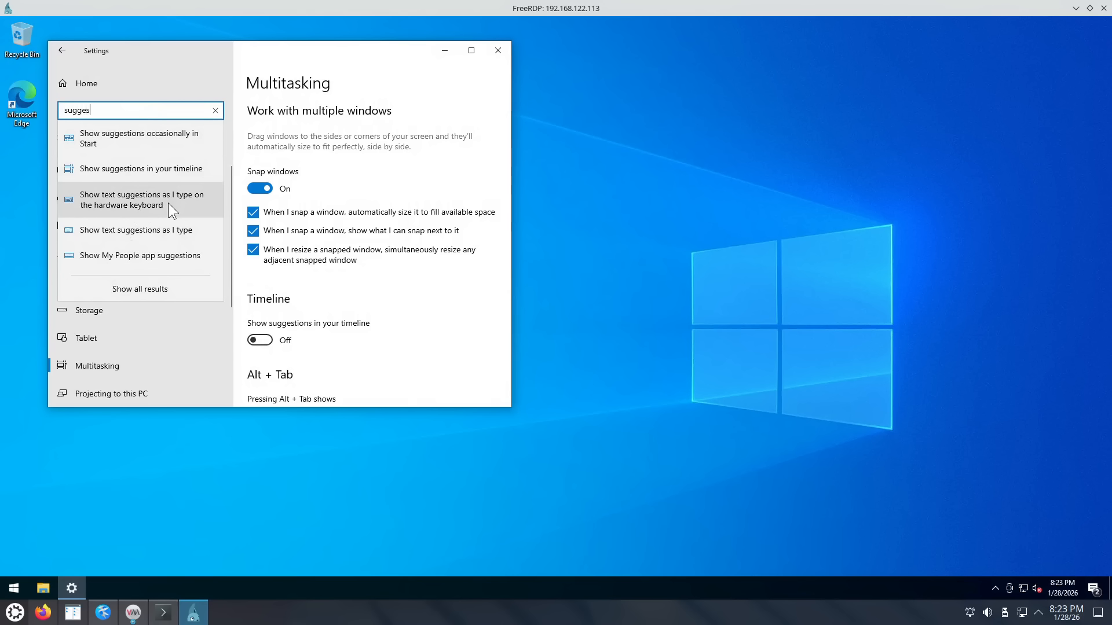
left_click(192, 454)
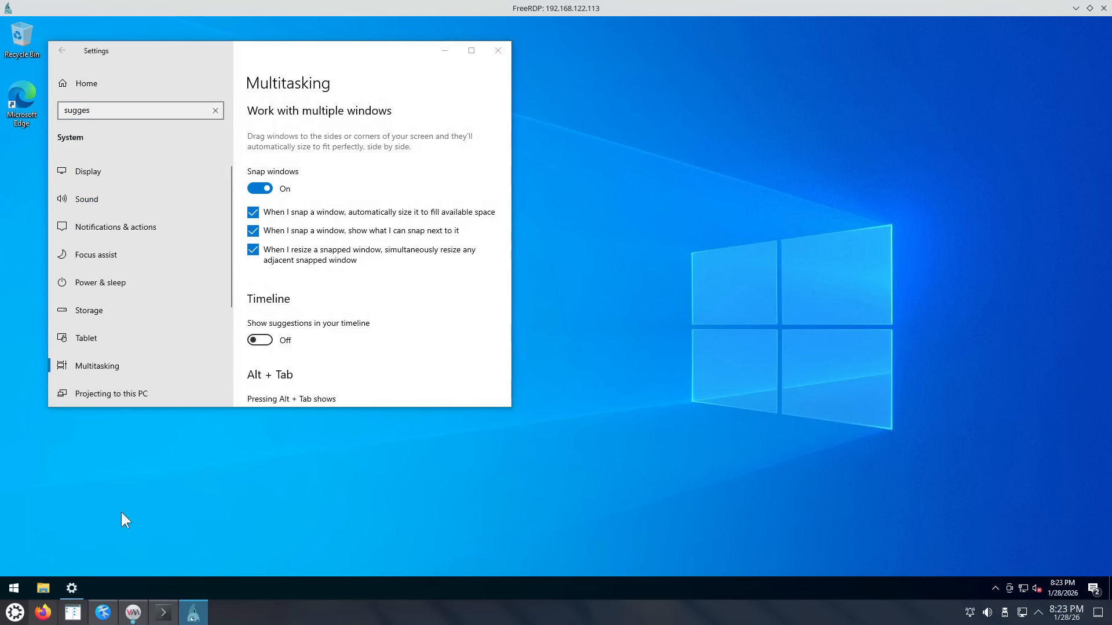
Step: Close Settings and uninstall the LinkedIn app from the Start menu
left_click(497, 51)
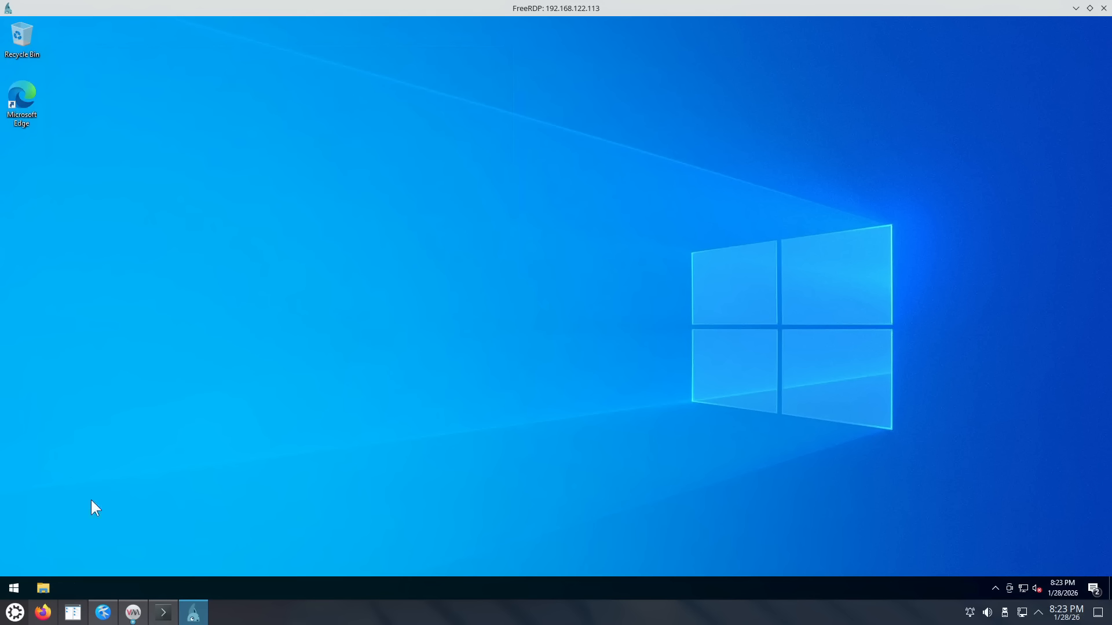
left_click(12, 585)
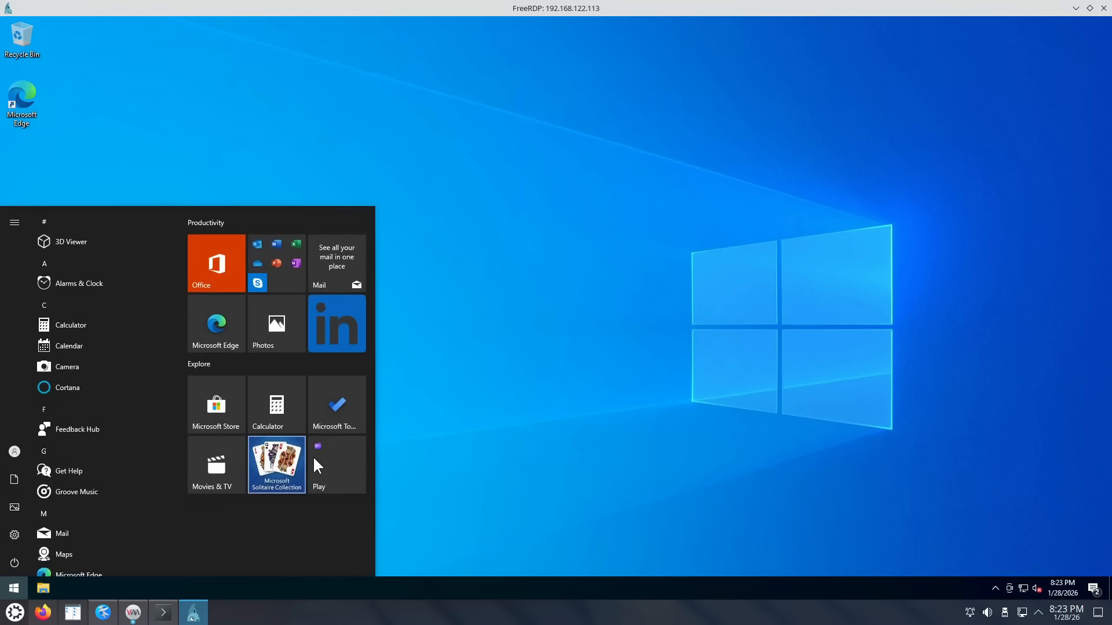
right_click(340, 334)
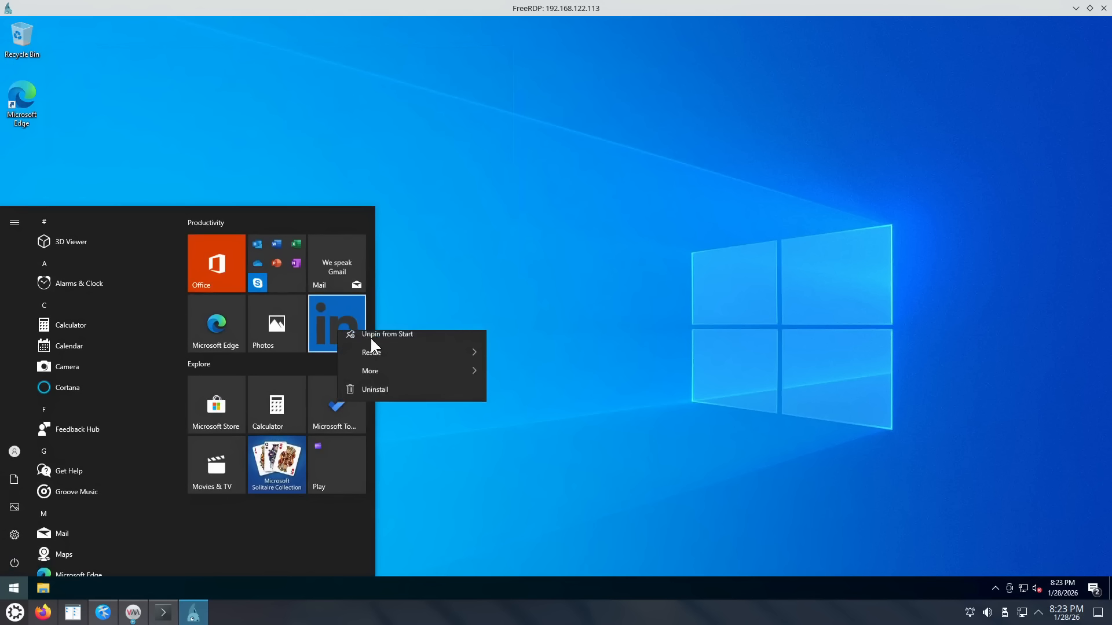
left_click(377, 396)
left_click(387, 275)
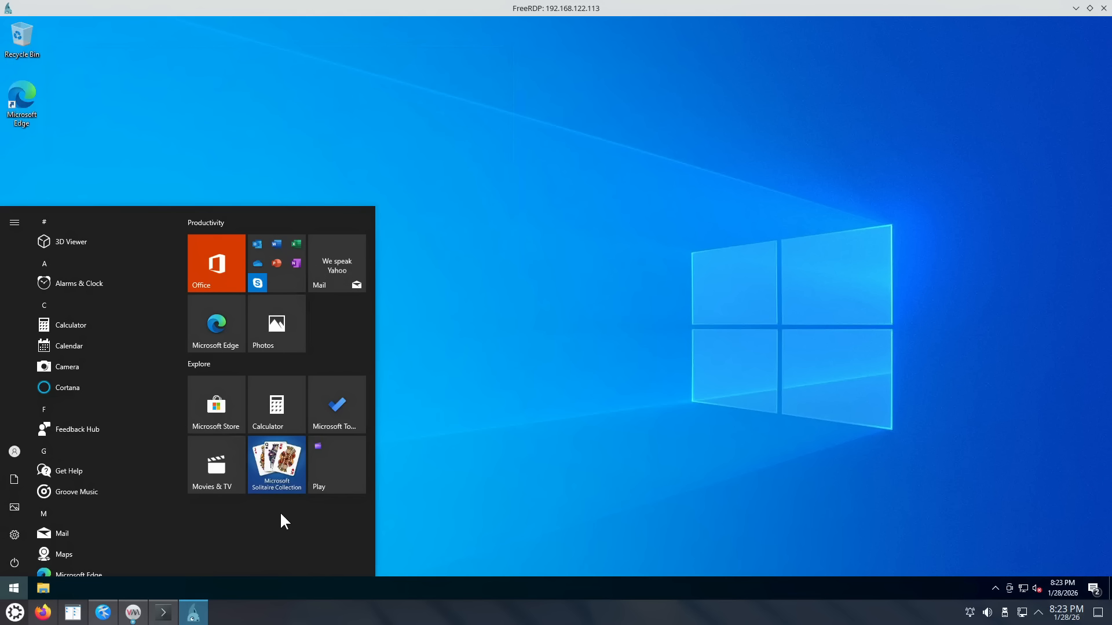
Step: Uninstall Microsoft To Do and 3D Viewer, confirming each removal
right_click(343, 424)
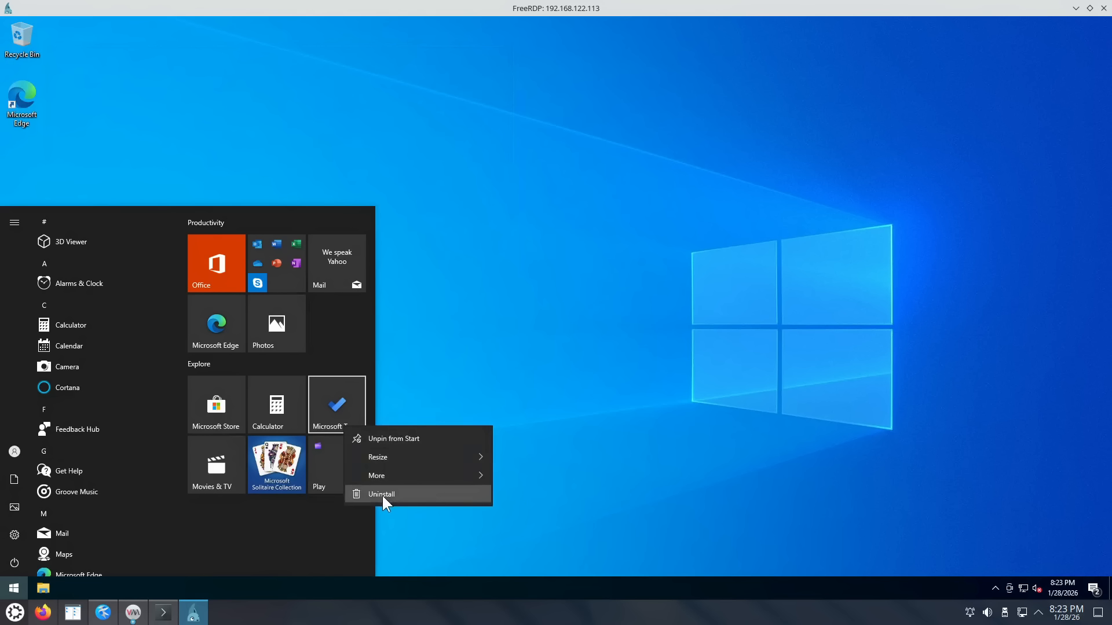
left_click(382, 494)
left_click(371, 357)
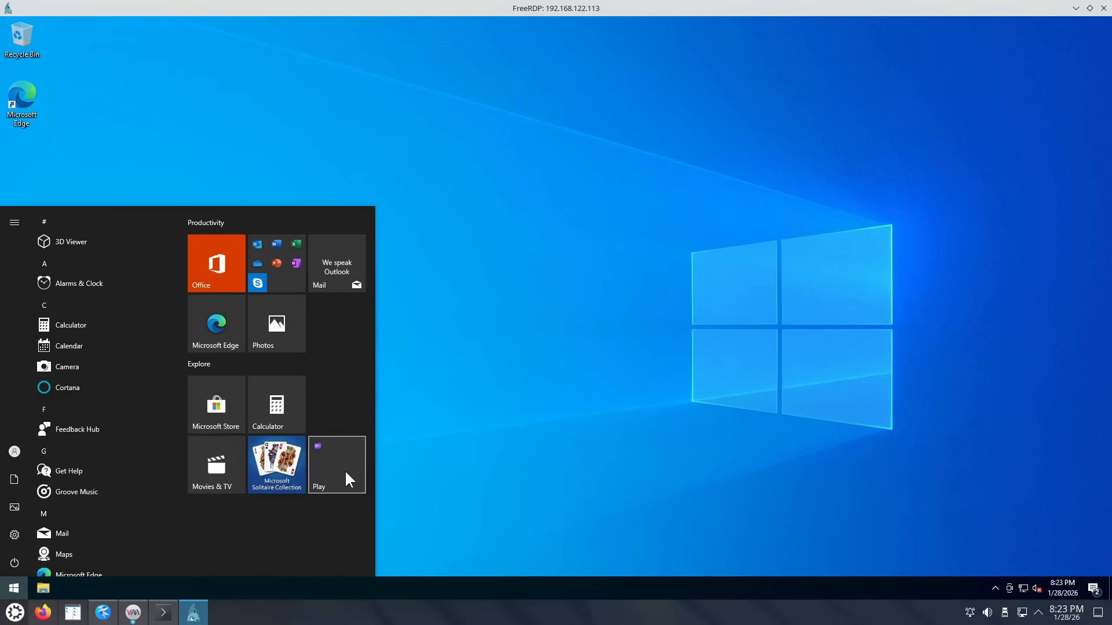
right_click(87, 240)
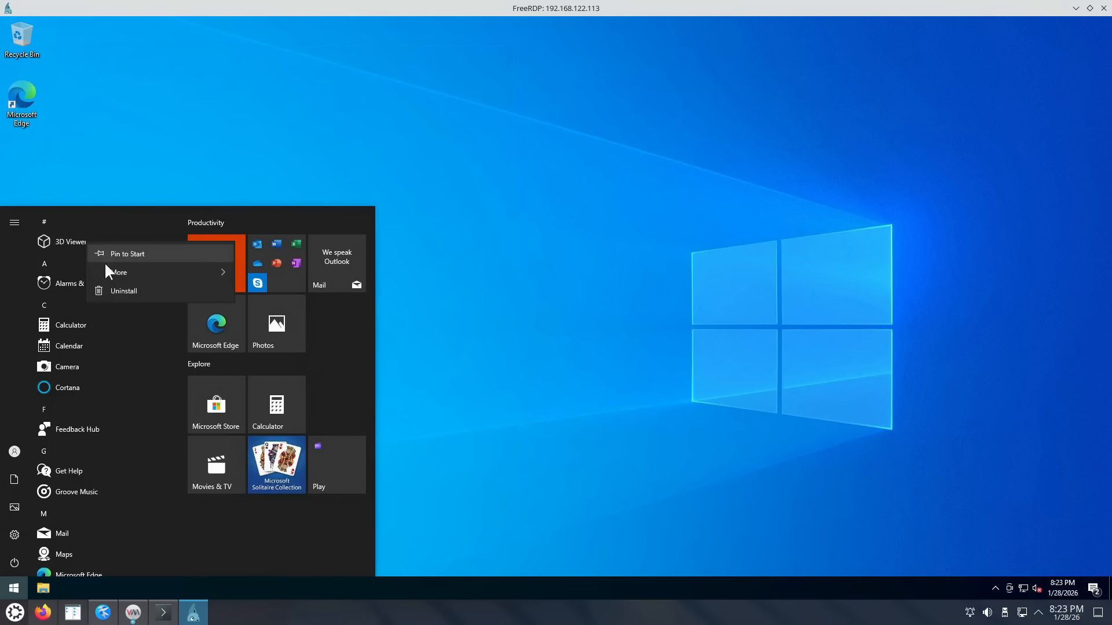
left_click(112, 290)
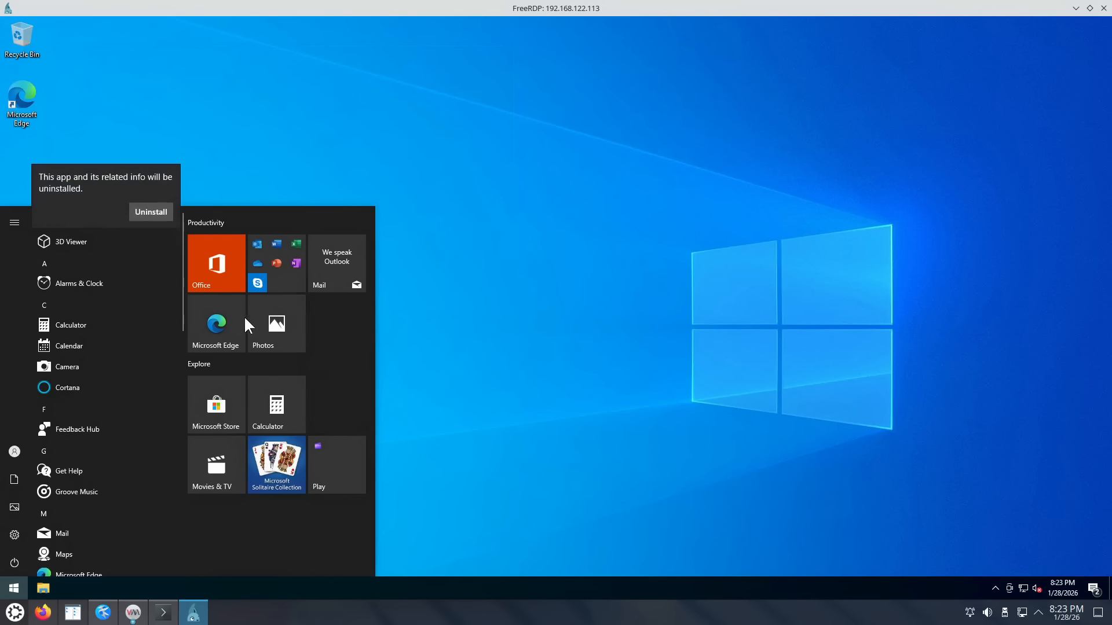
left_click(151, 212)
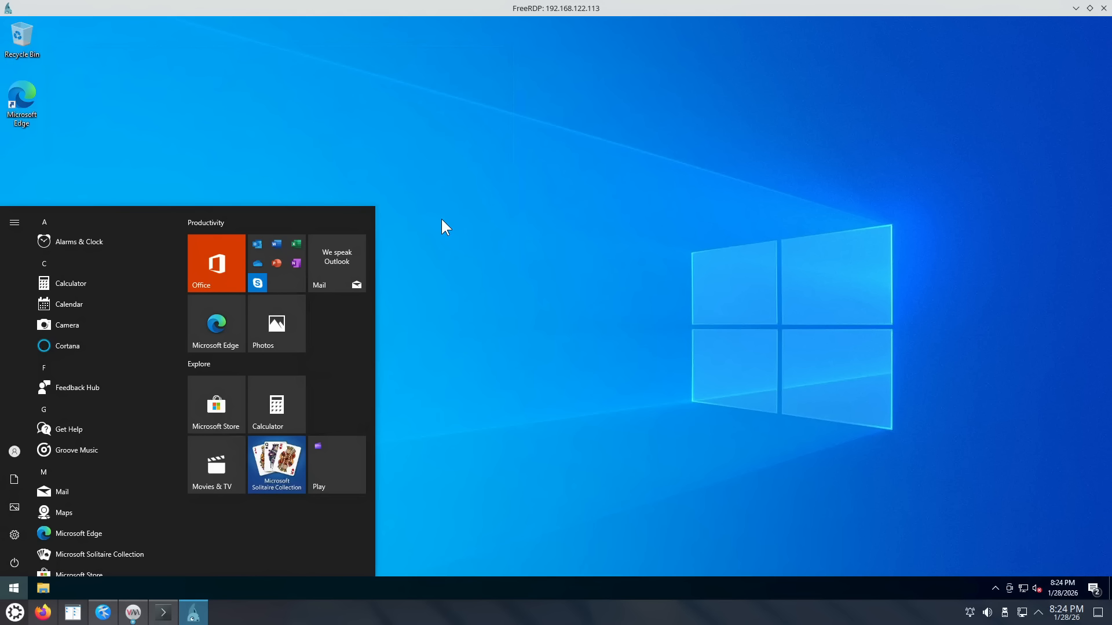
Step: Search 'update' to open Check for updates, scroll the pending updates, and close the window
left_click(15, 592)
left_click(14, 591)
type("update")
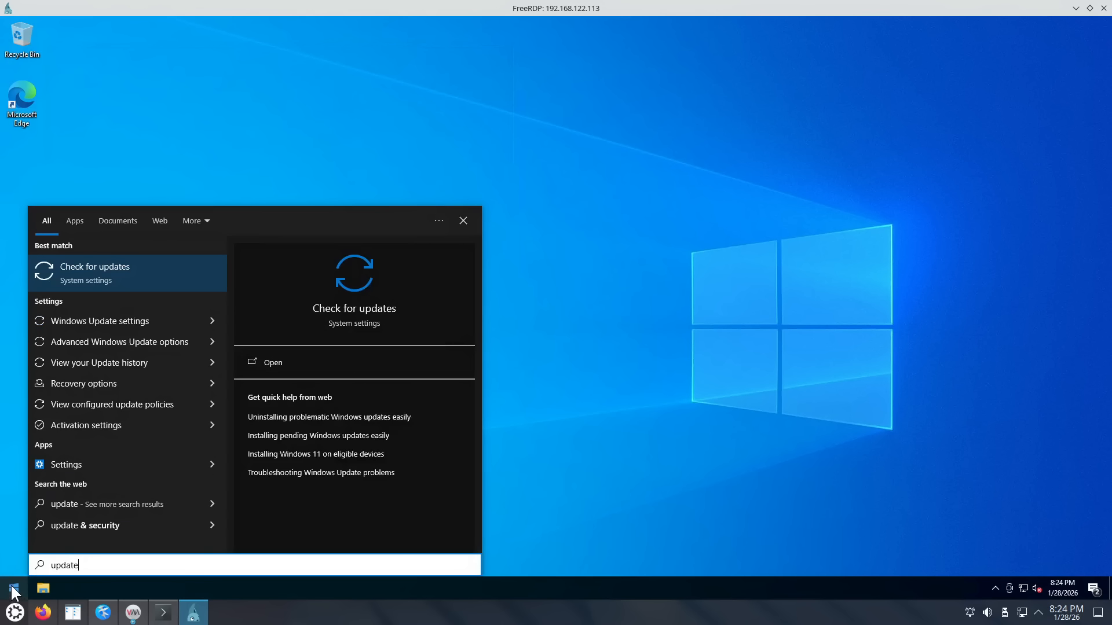
key("Return")
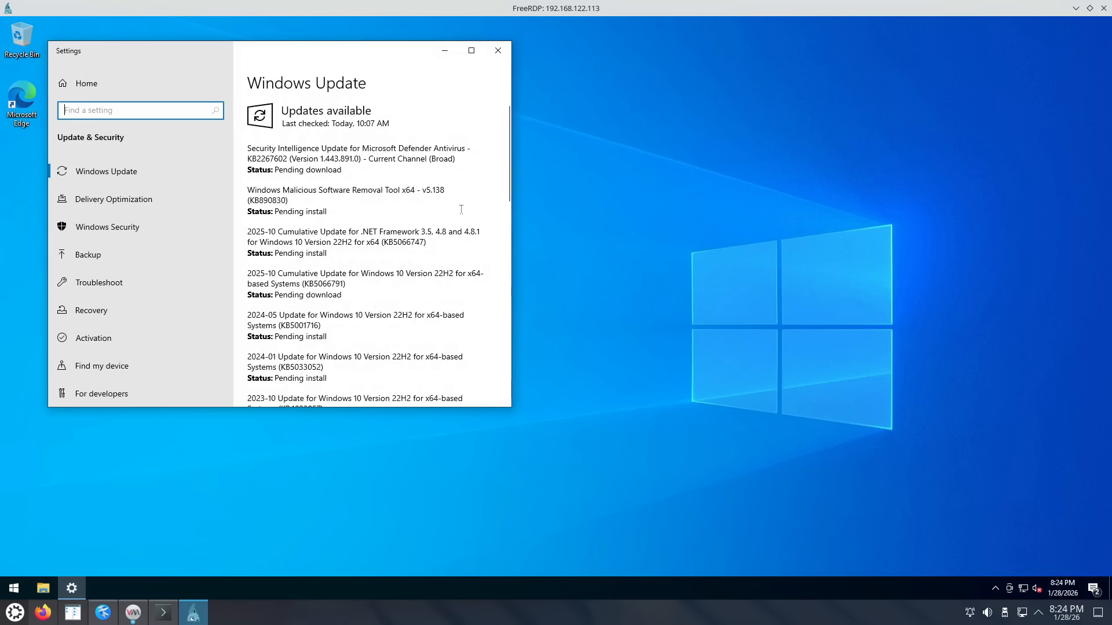
scroll(460, 168, "down", 5)
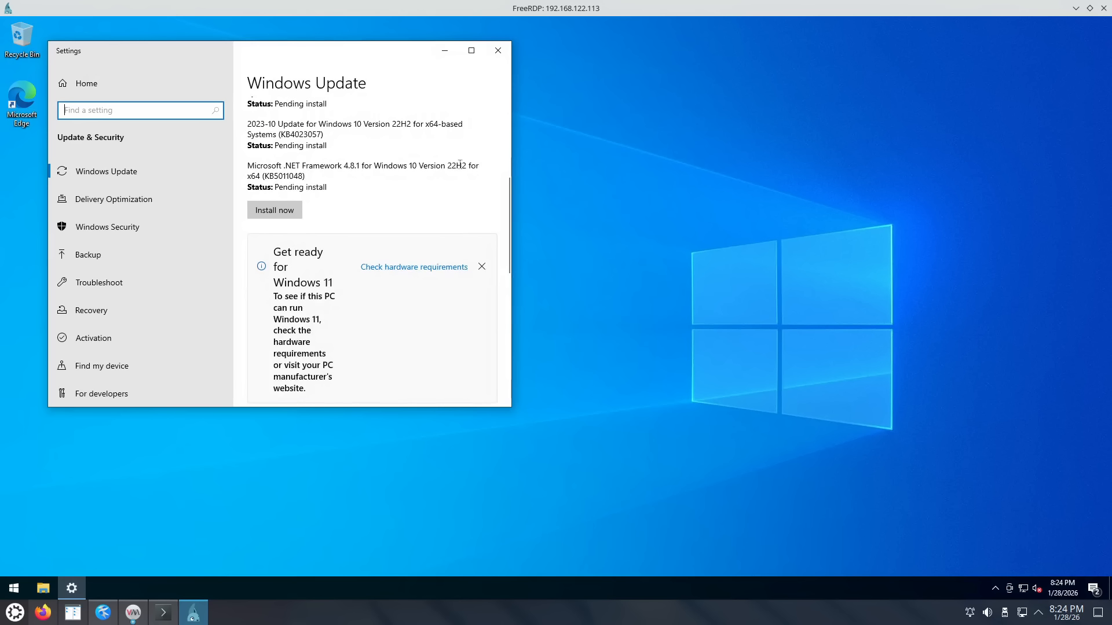
scroll(459, 164, "down", 4)
scroll(445, 174, "up", 2)
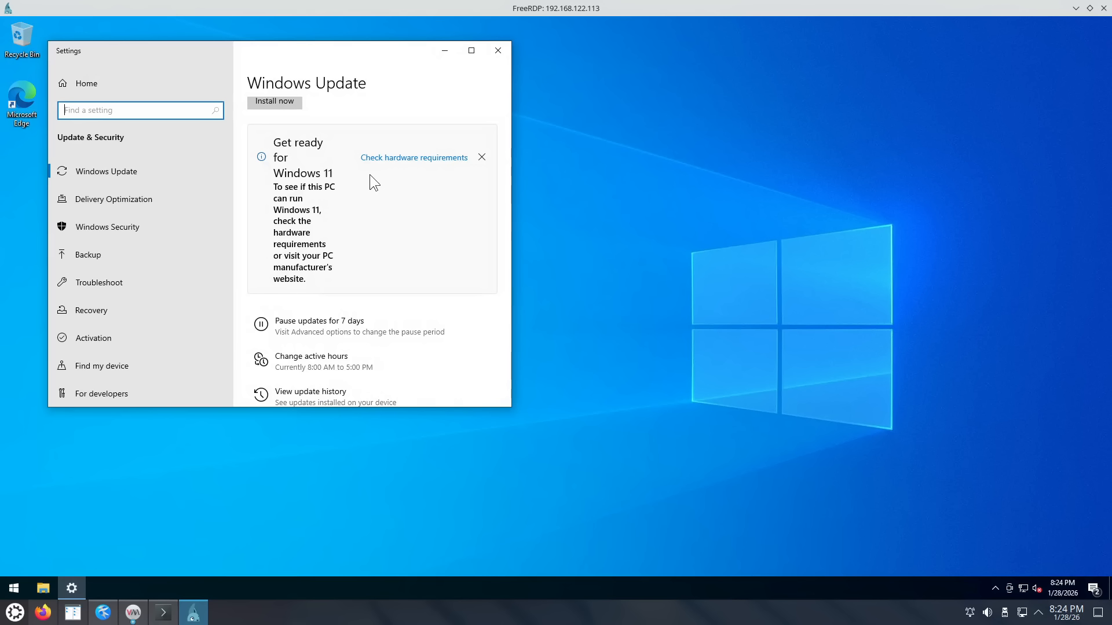
left_click(497, 51)
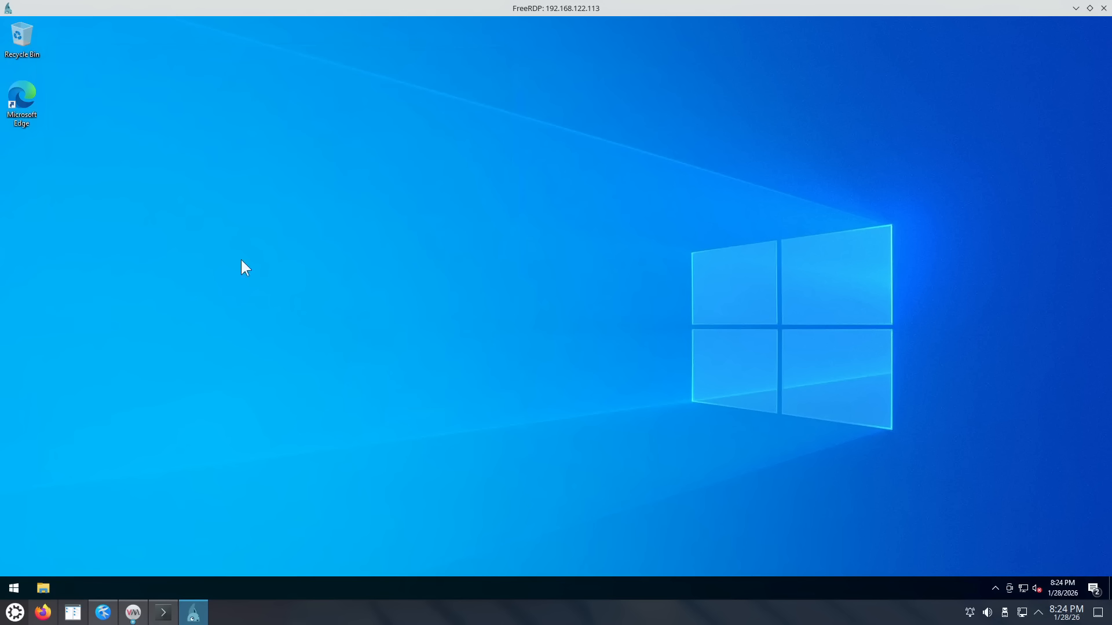
Step: Launch Edit group policy and navigate to Administrative Templates > Windows Components > Windows Update
left_click(14, 590)
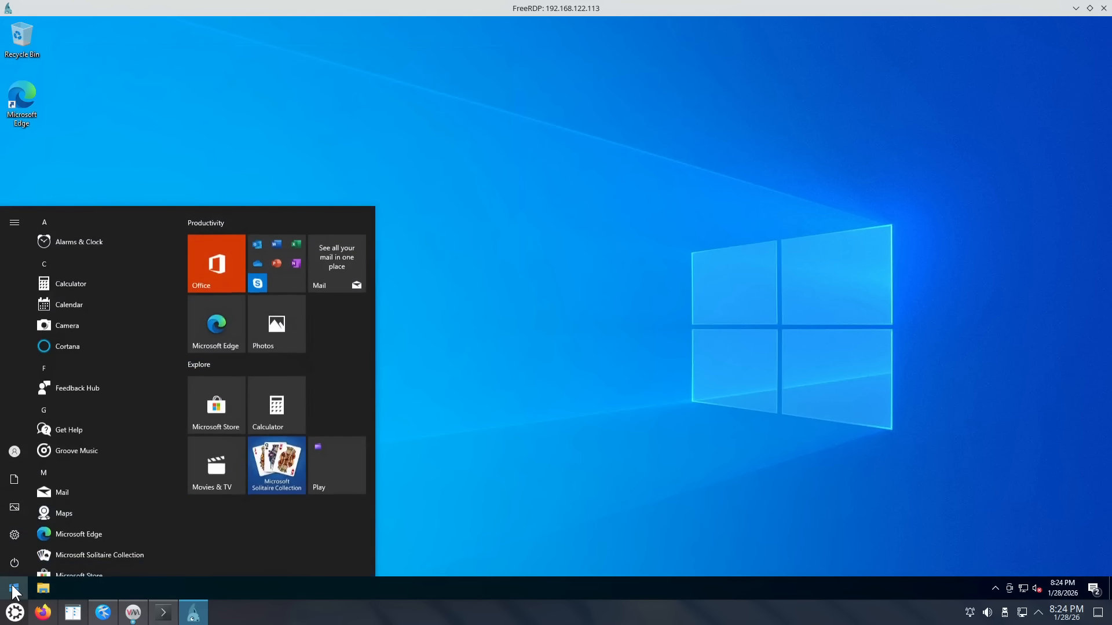
type("grou")
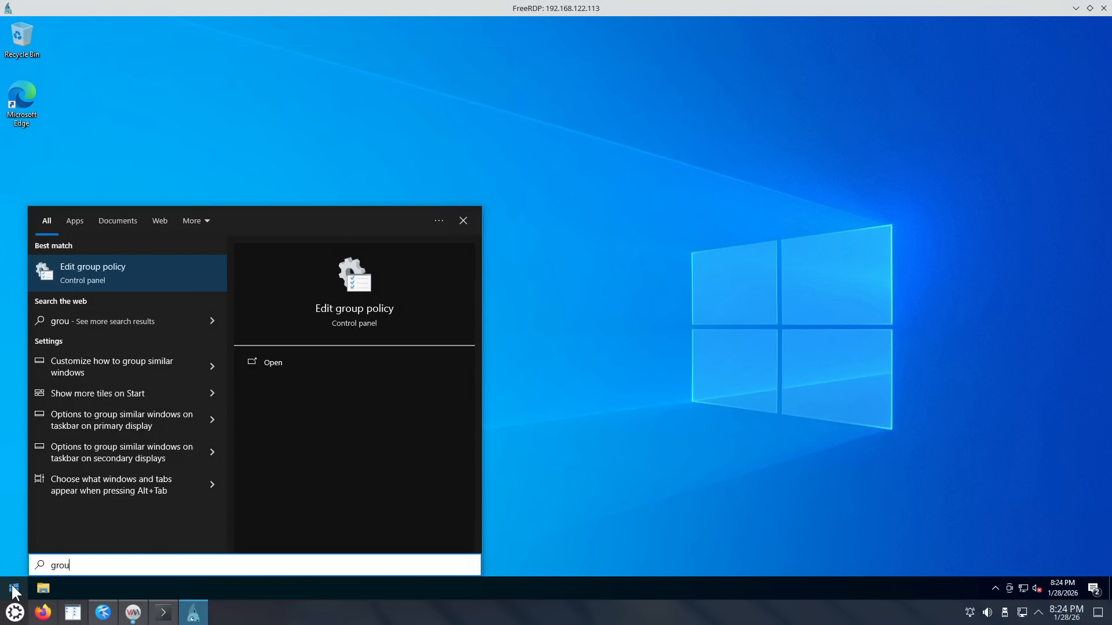
key("Return")
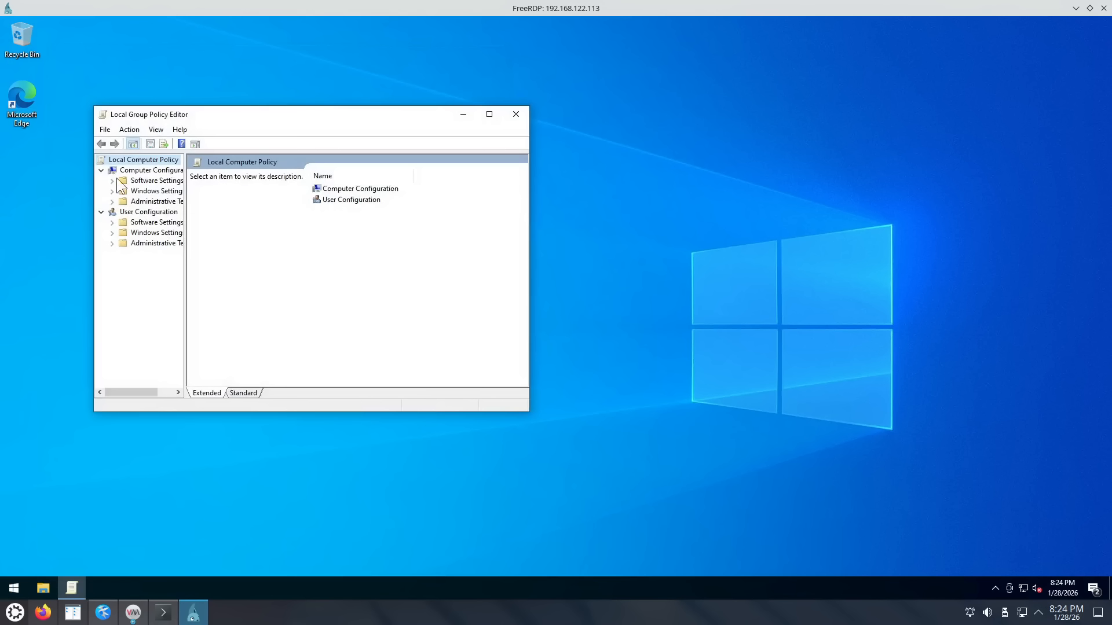
left_click(157, 202)
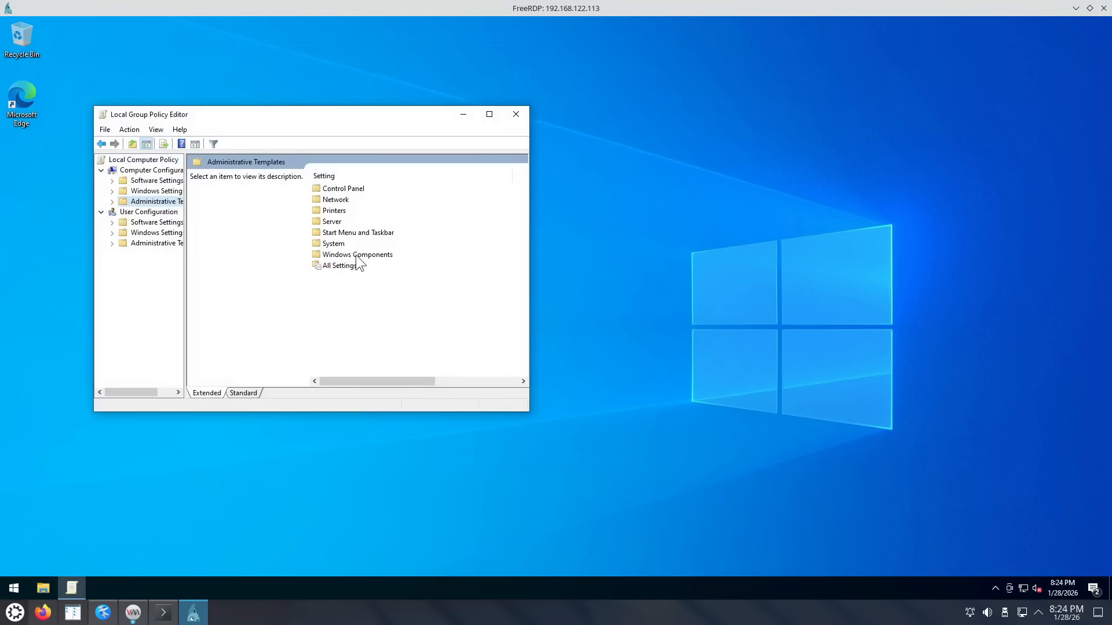
double_click(348, 254)
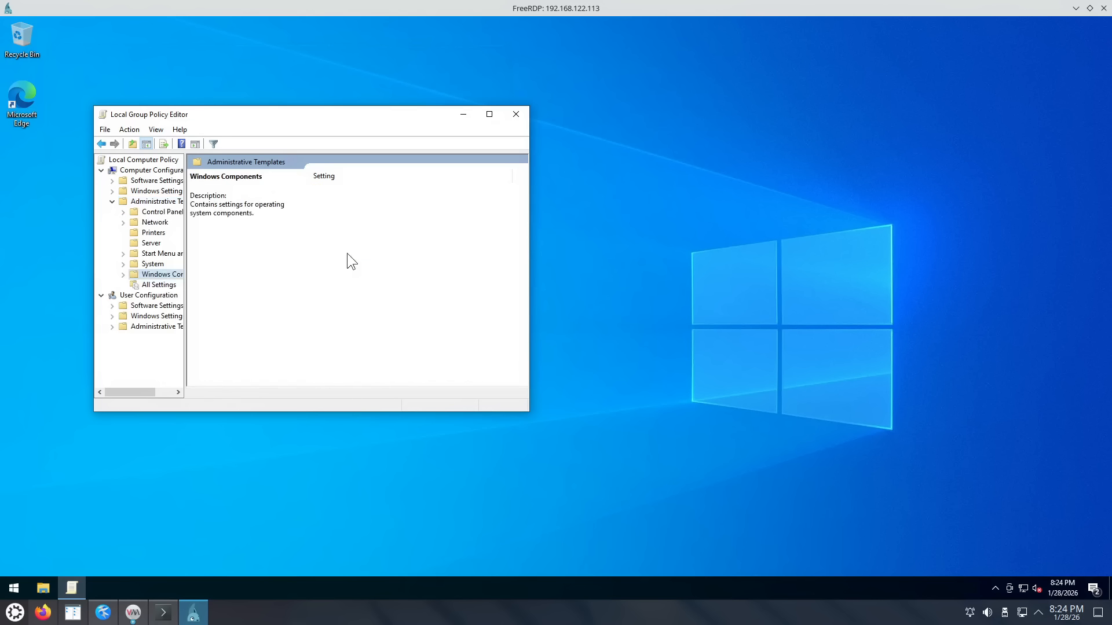
left_click(346, 253)
key("w")
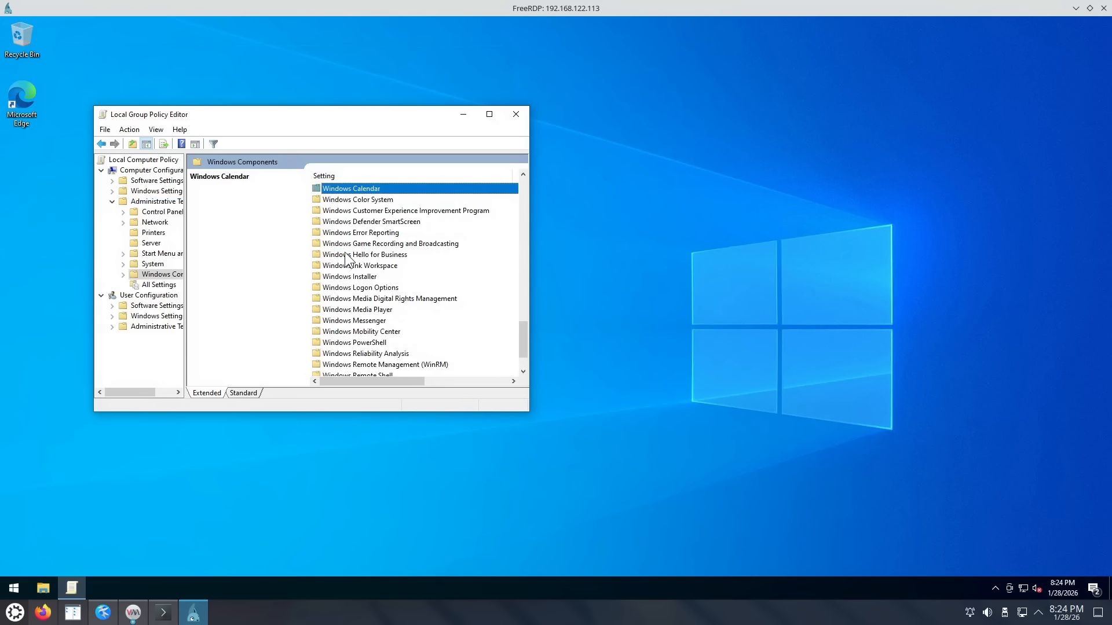
scroll(419, 323, "down", 2)
double_click(370, 355)
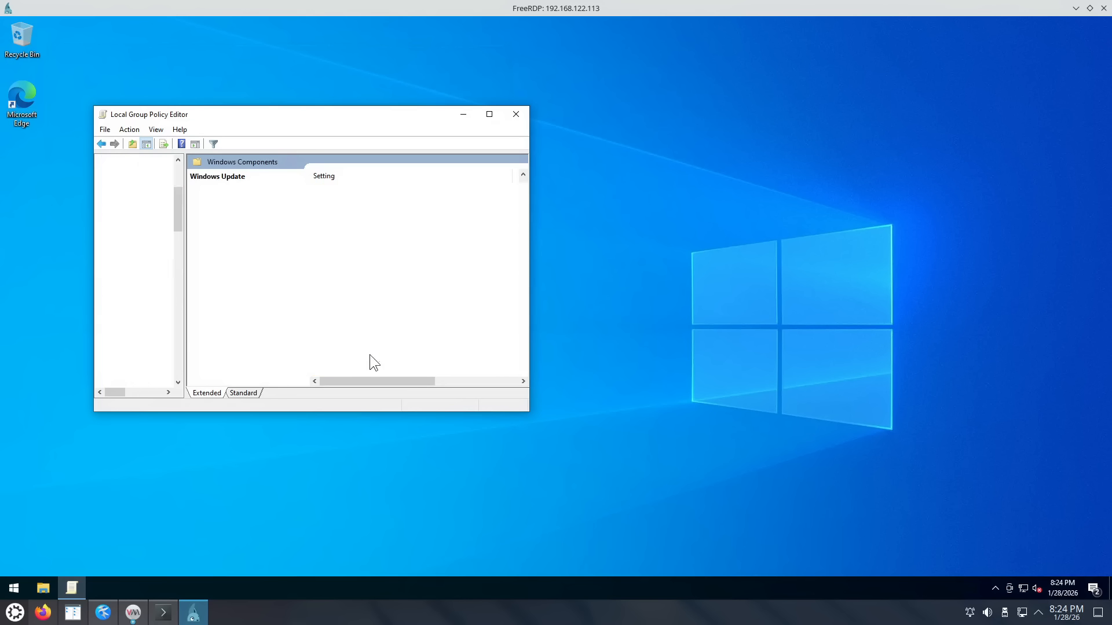
left_click(491, 114)
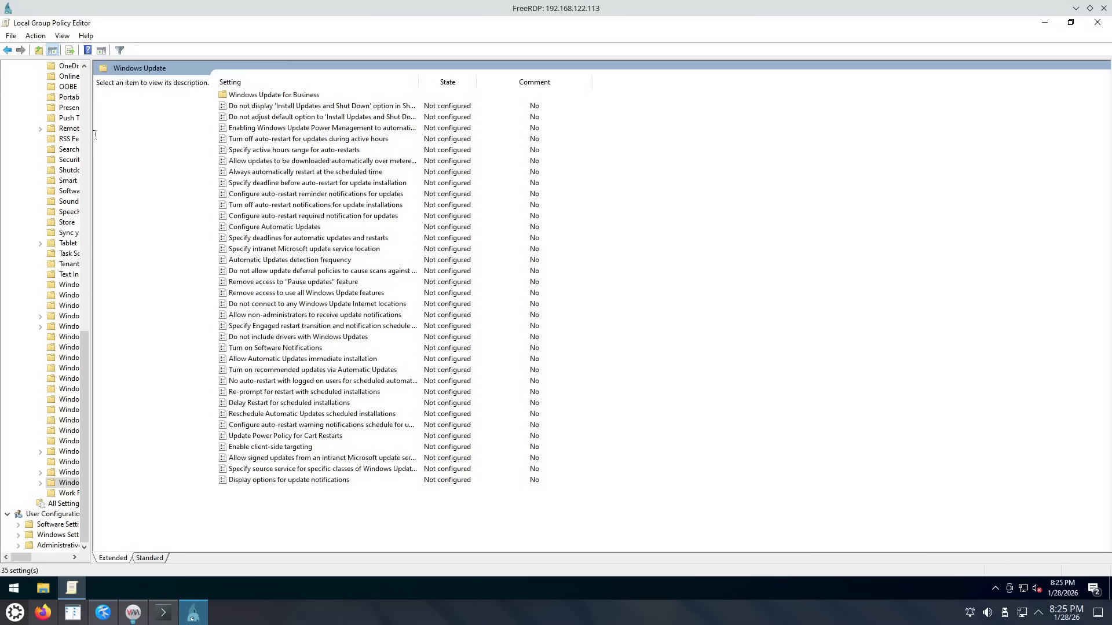
left_click_drag(90, 134, 187, 256)
left_click_drag(180, 354, 70, 31)
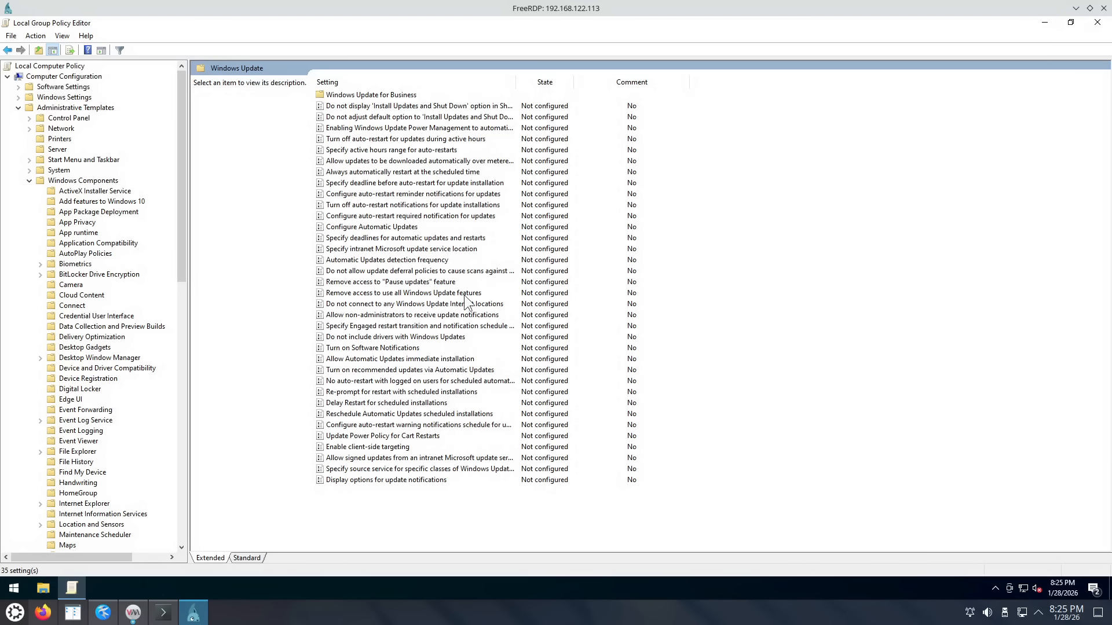
Step: Set the Configure Automatic Updates policy to Disabled, apply it and confirm with OK
left_click(397, 227)
double_click(396, 227)
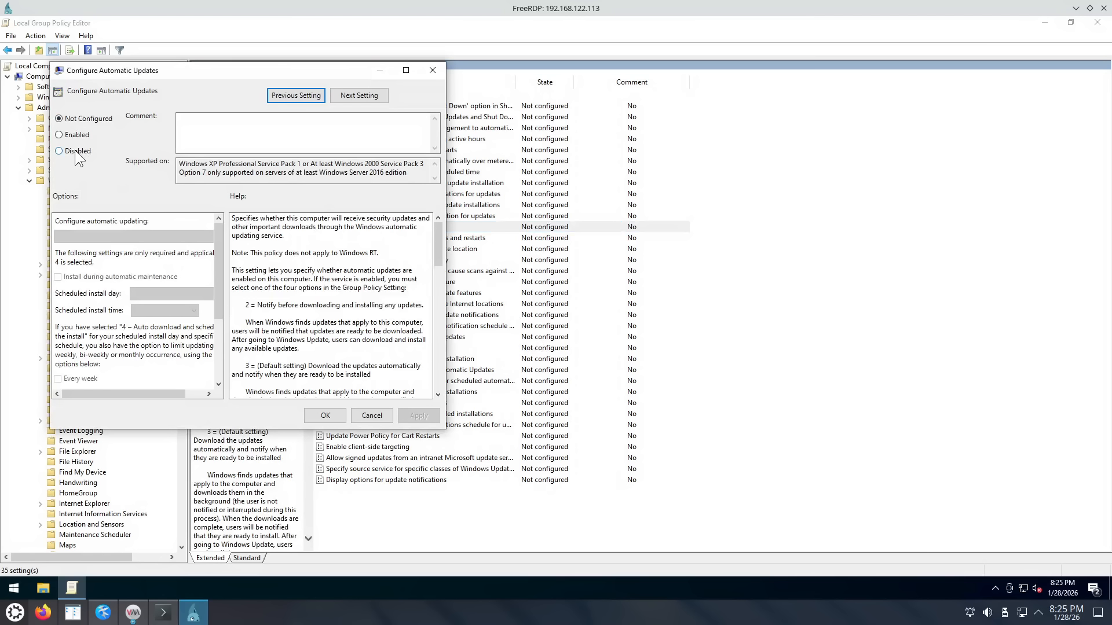
left_click(79, 153)
left_click(418, 417)
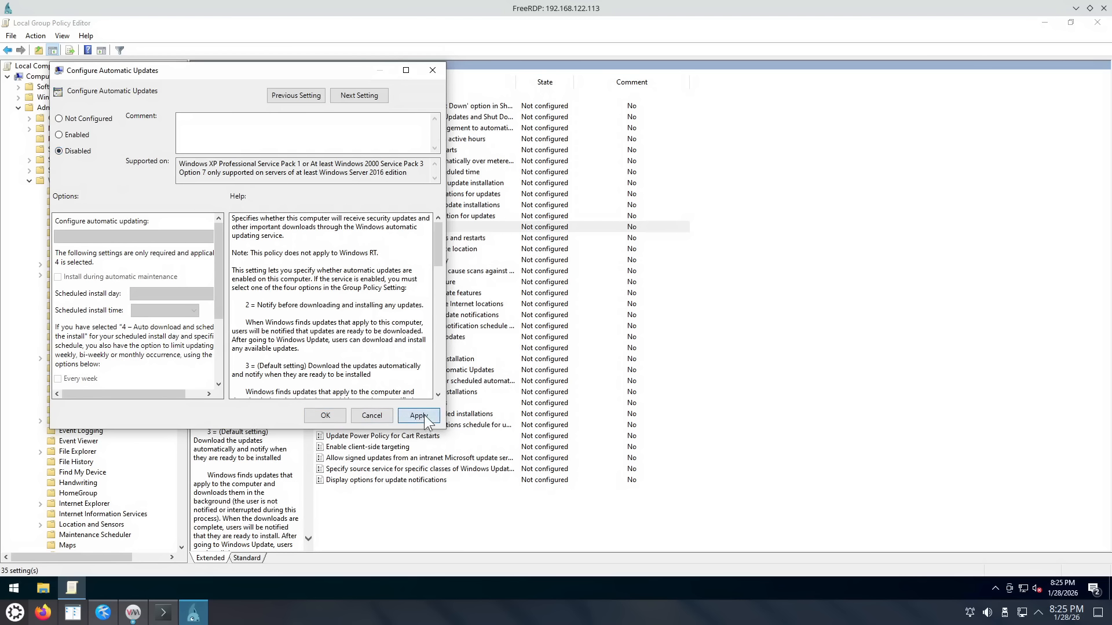
left_click(325, 416)
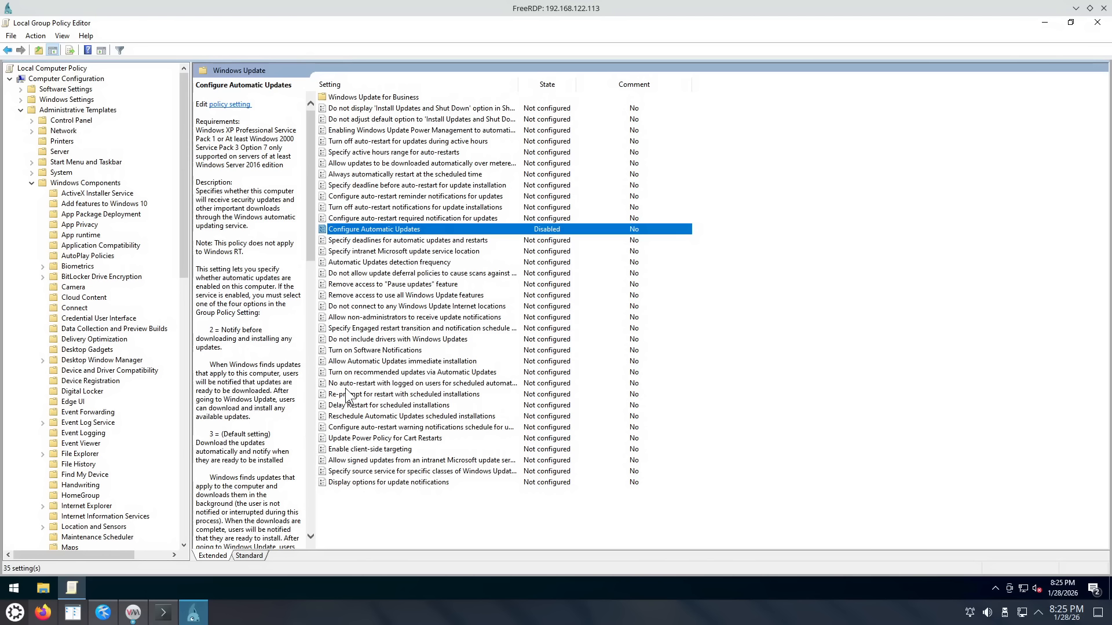
Step: Close the Group Policy Editor and open Windows Settings from the Start button's menu
left_click(1099, 23)
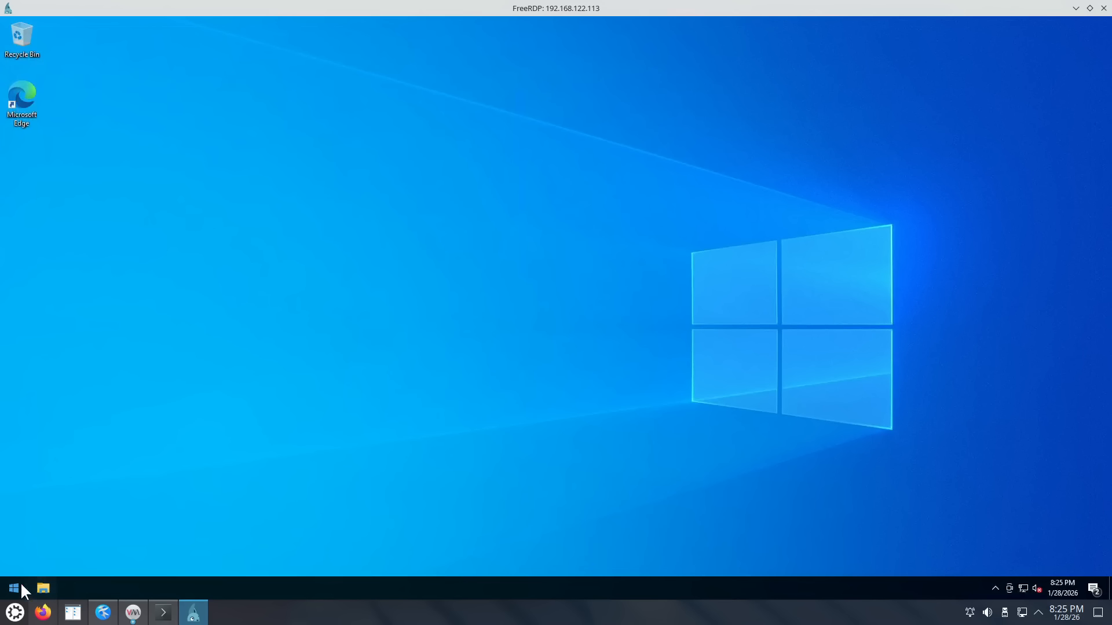
left_click(14, 586)
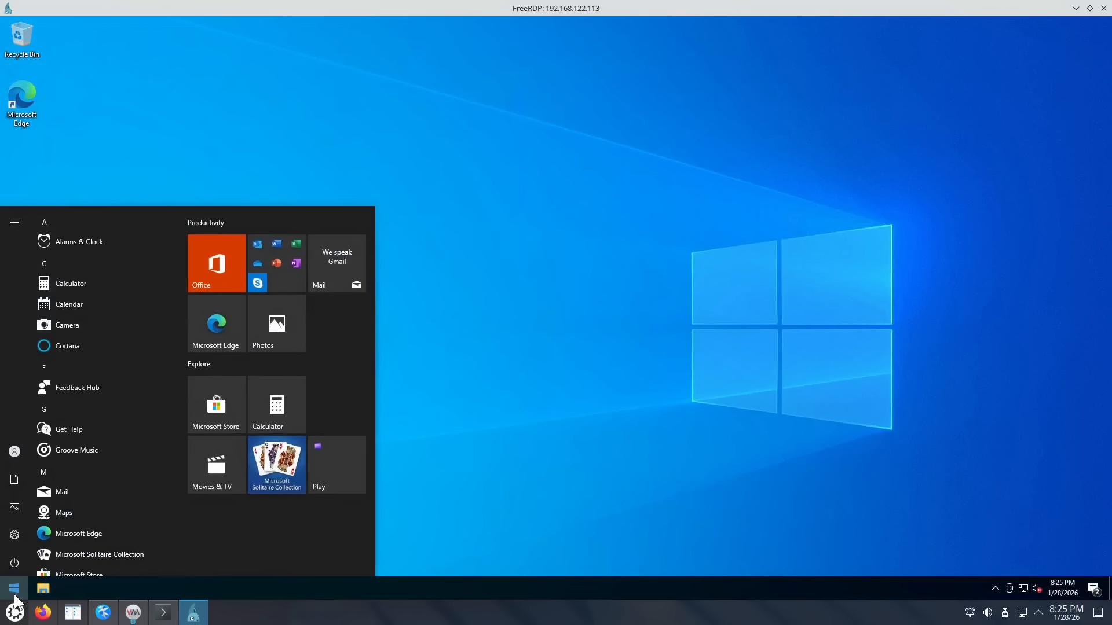
right_click(15, 590)
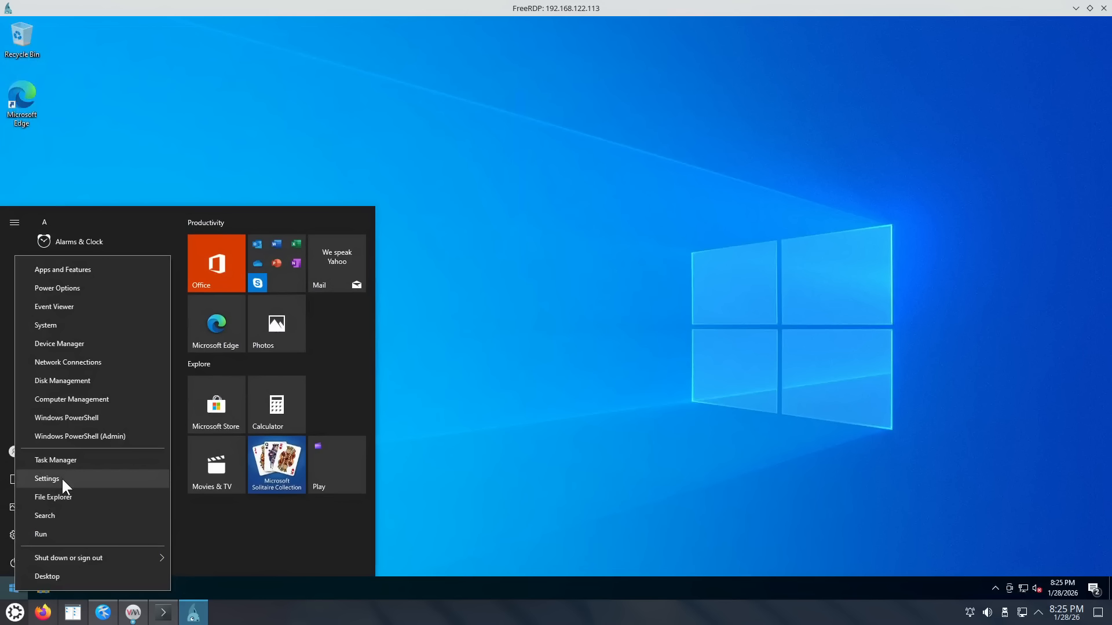
left_click(62, 484)
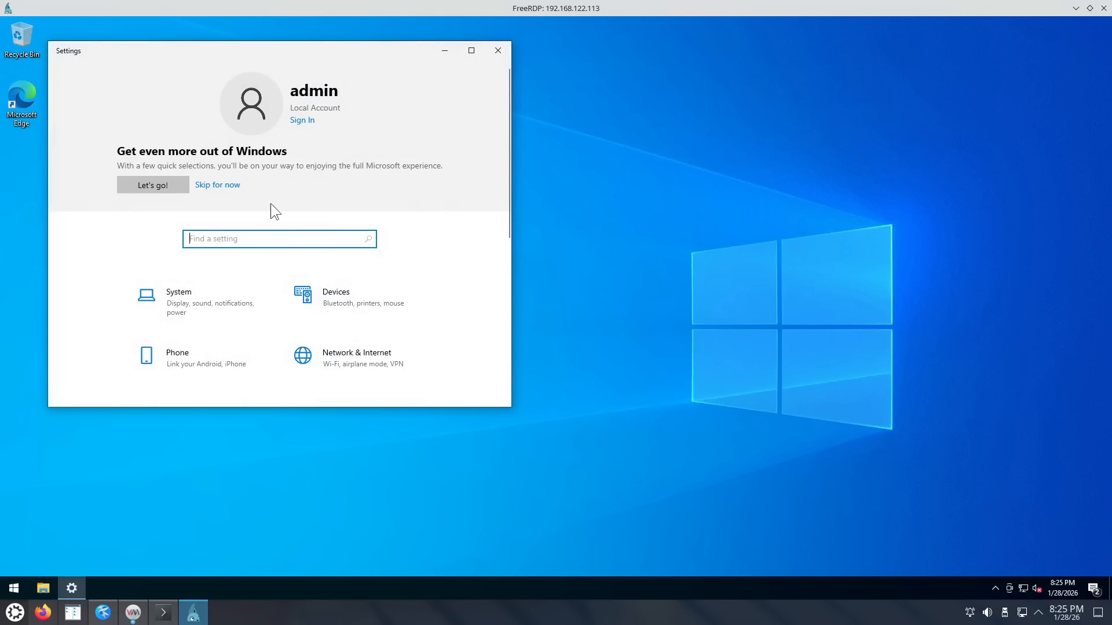
Step: Search 'update', view the maximized Check for updates page, then close Settings
type("update")
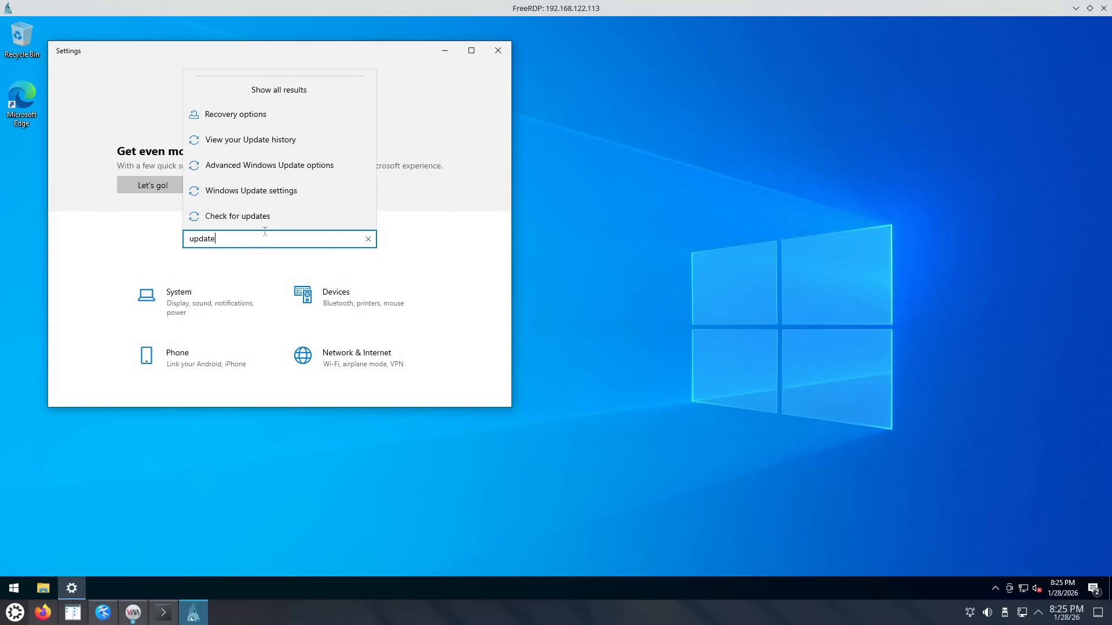
key("Return")
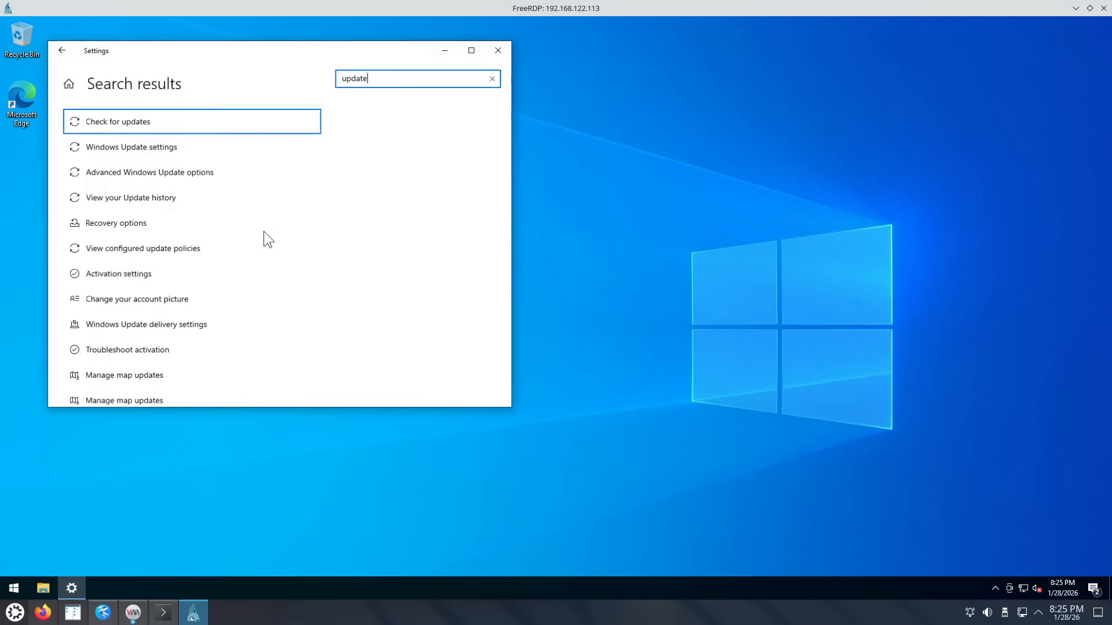
left_click(161, 125)
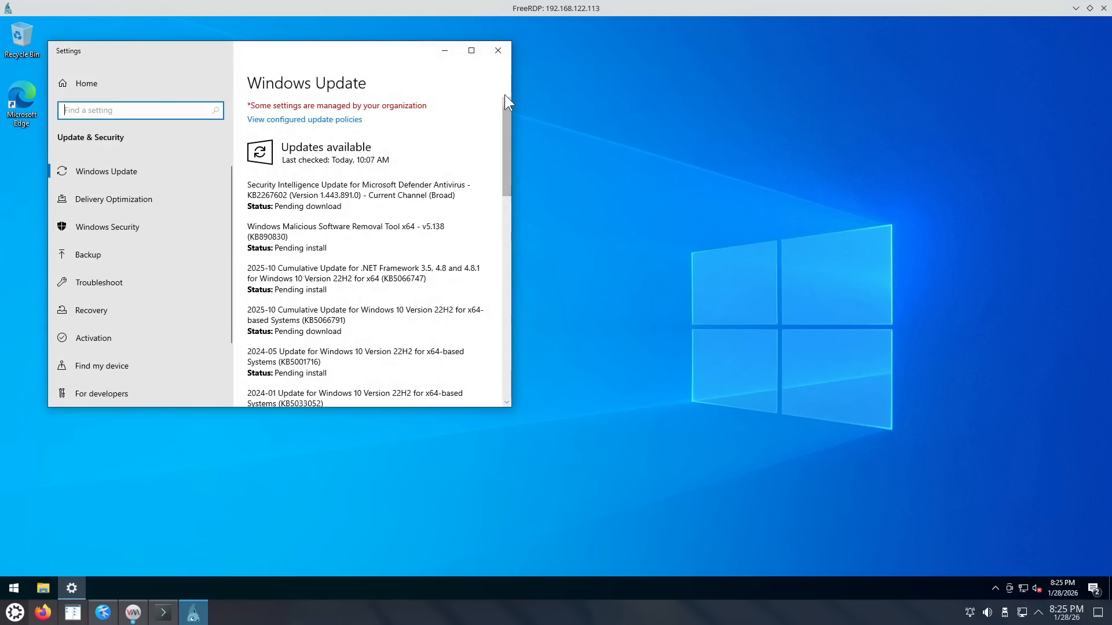
left_click(472, 52)
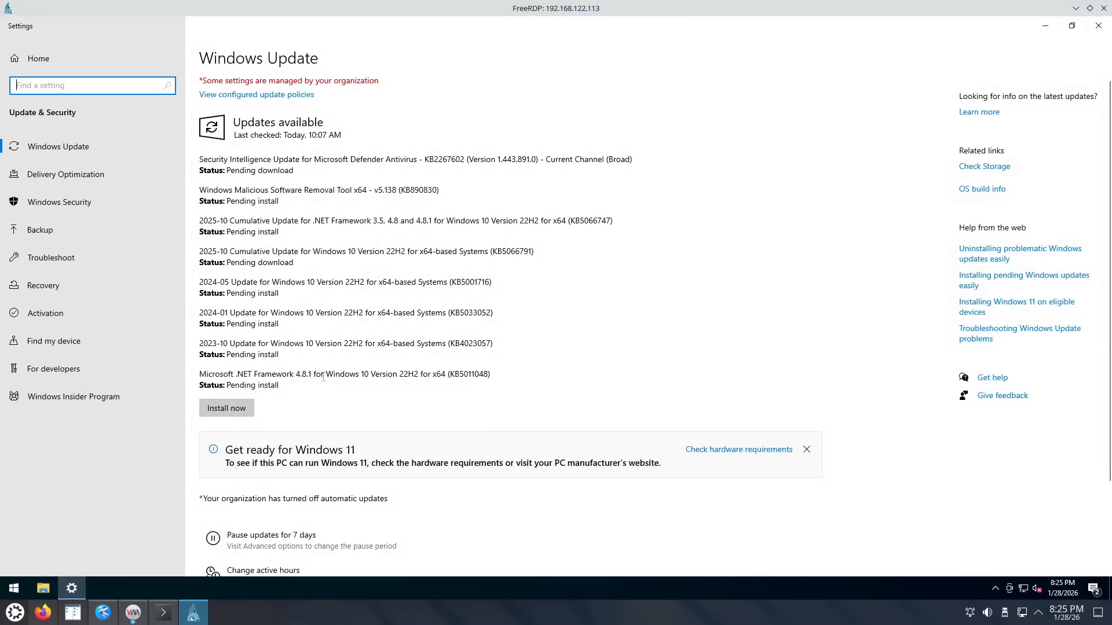
left_click(1099, 26)
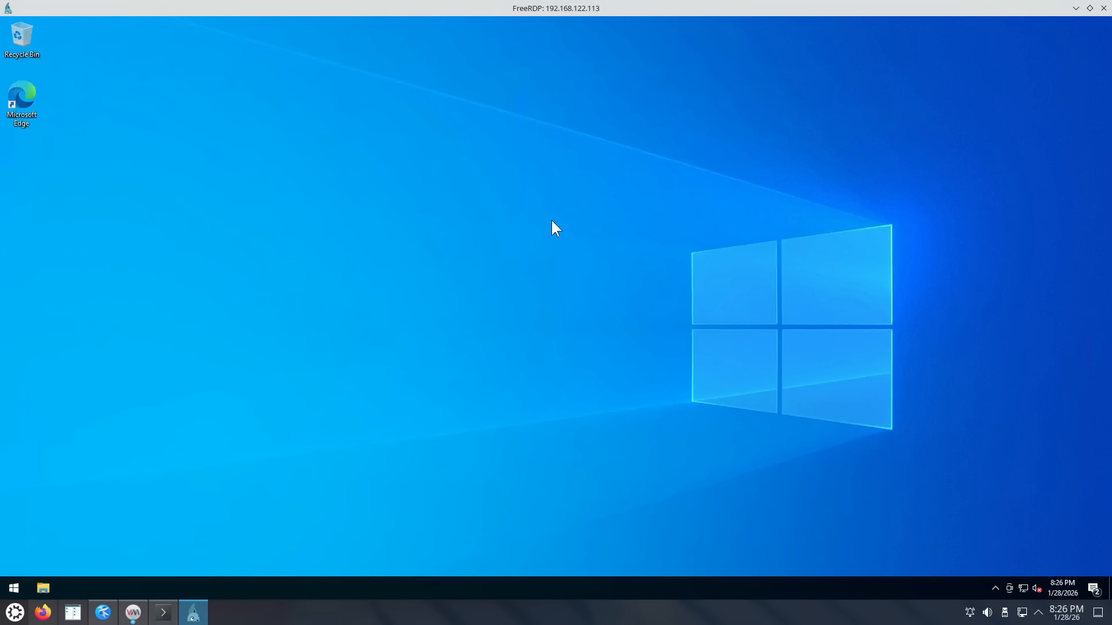
Step: Uninstall Paint 3D and Skype from the Start menu app list
left_click(14, 588)
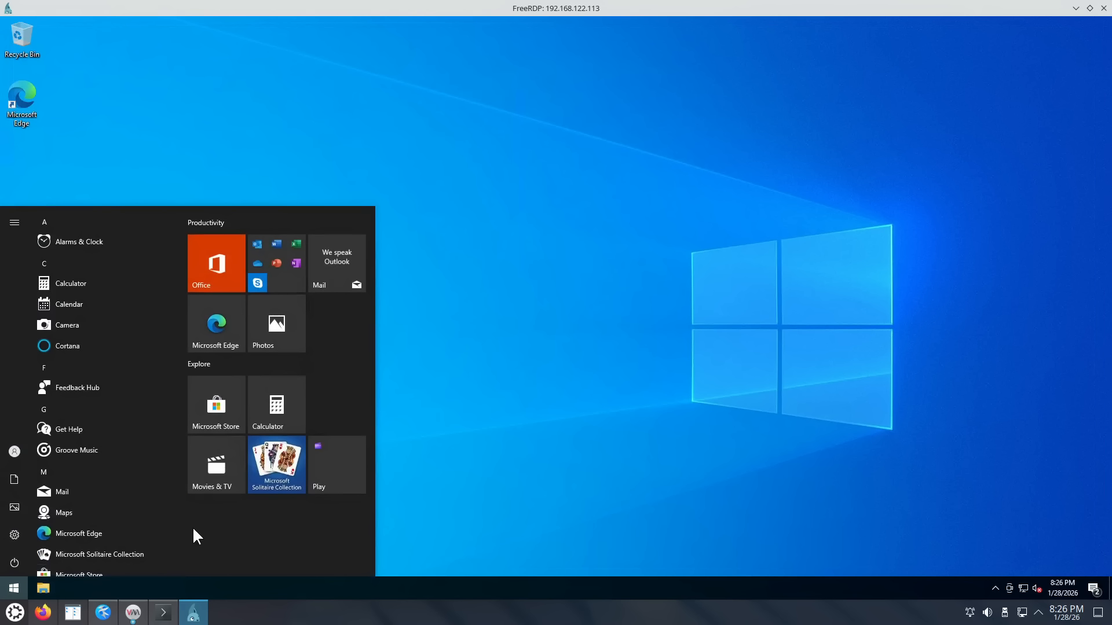
scroll(152, 497, "down", 3)
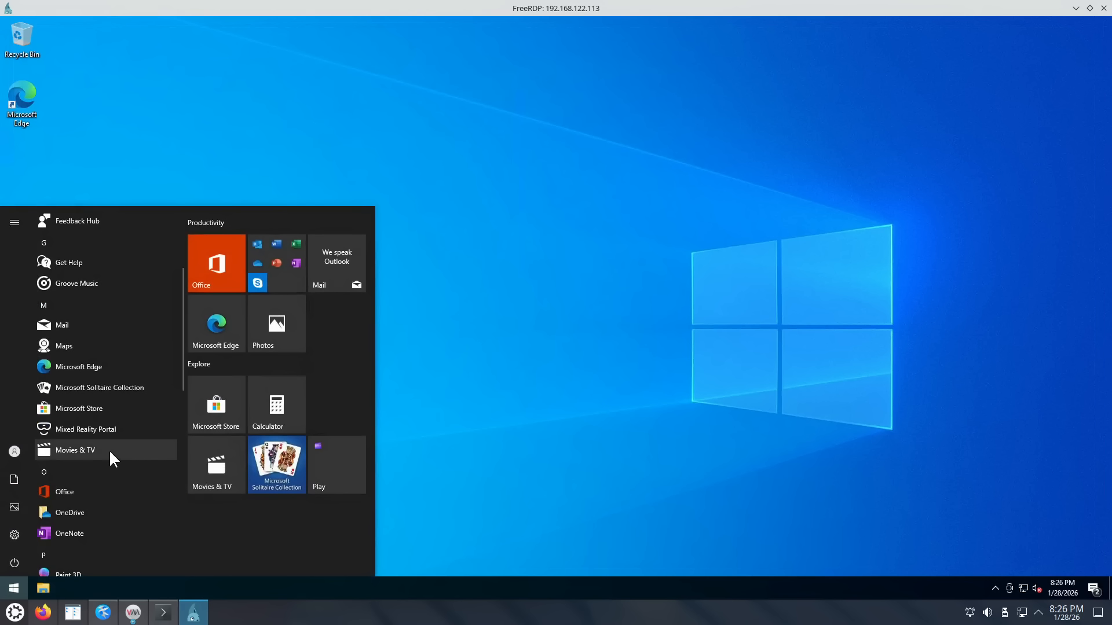
scroll(99, 452, "down", 3)
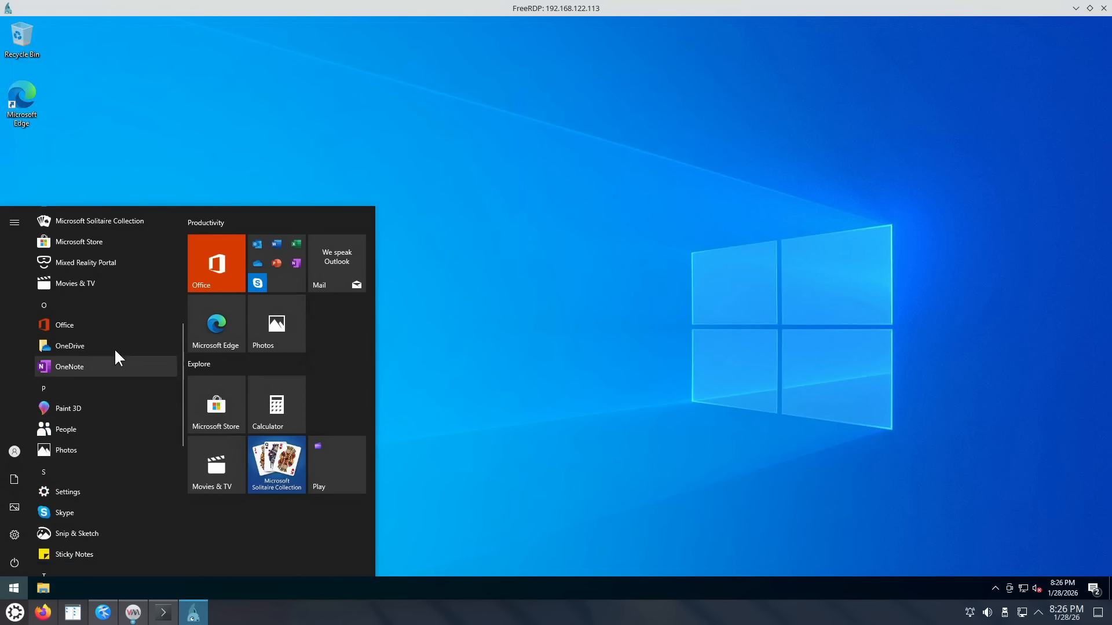
right_click(76, 406)
left_click(113, 456)
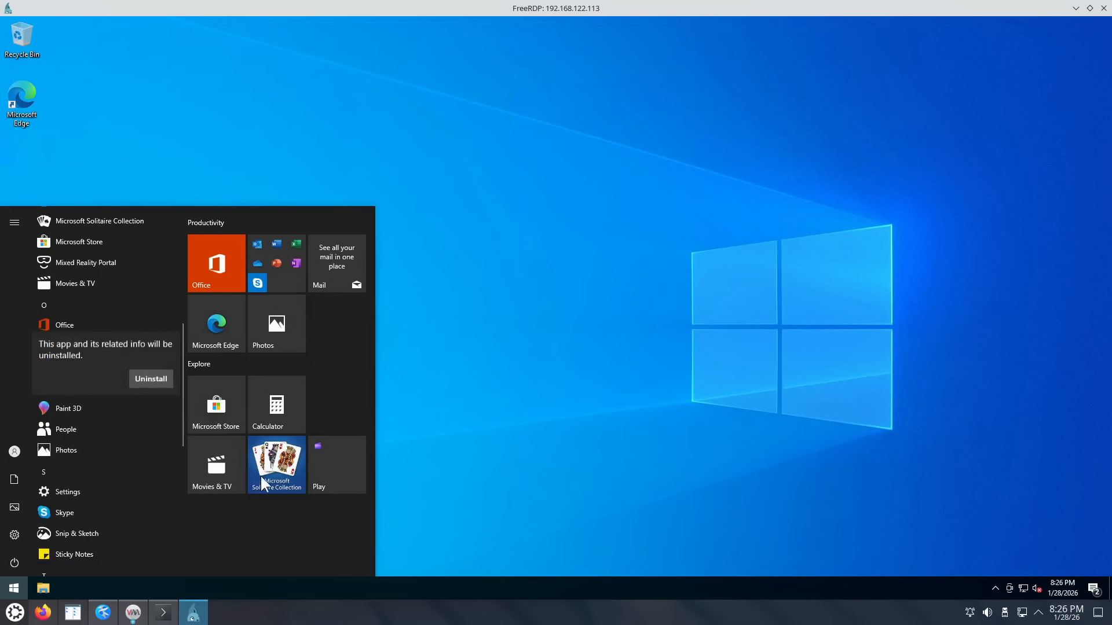
left_click(137, 383)
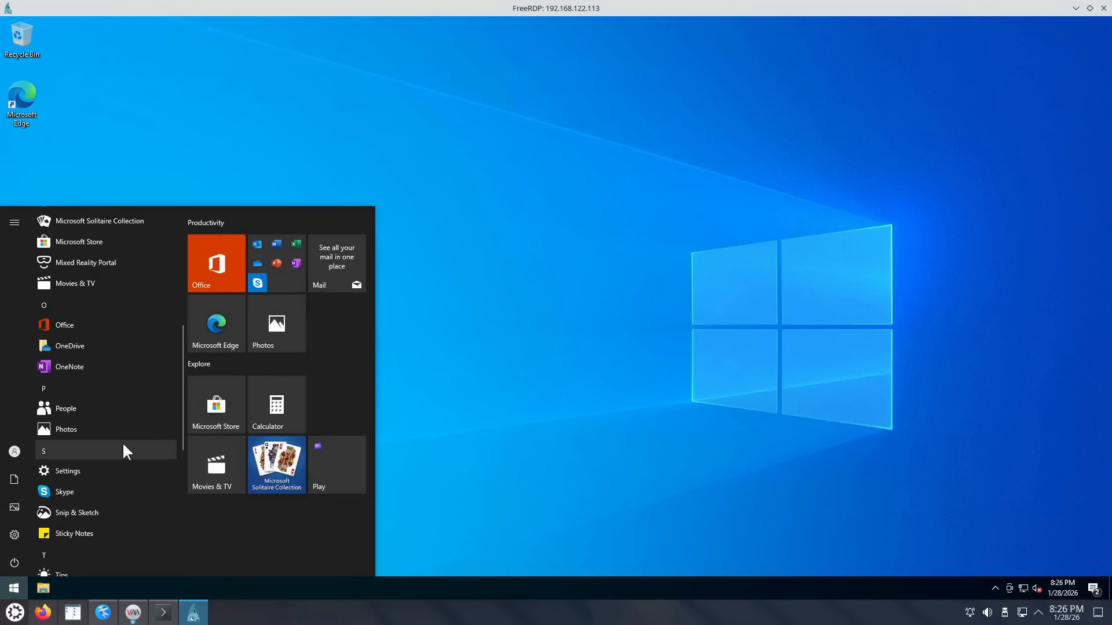
scroll(122, 442, "down", 2)
right_click(78, 437)
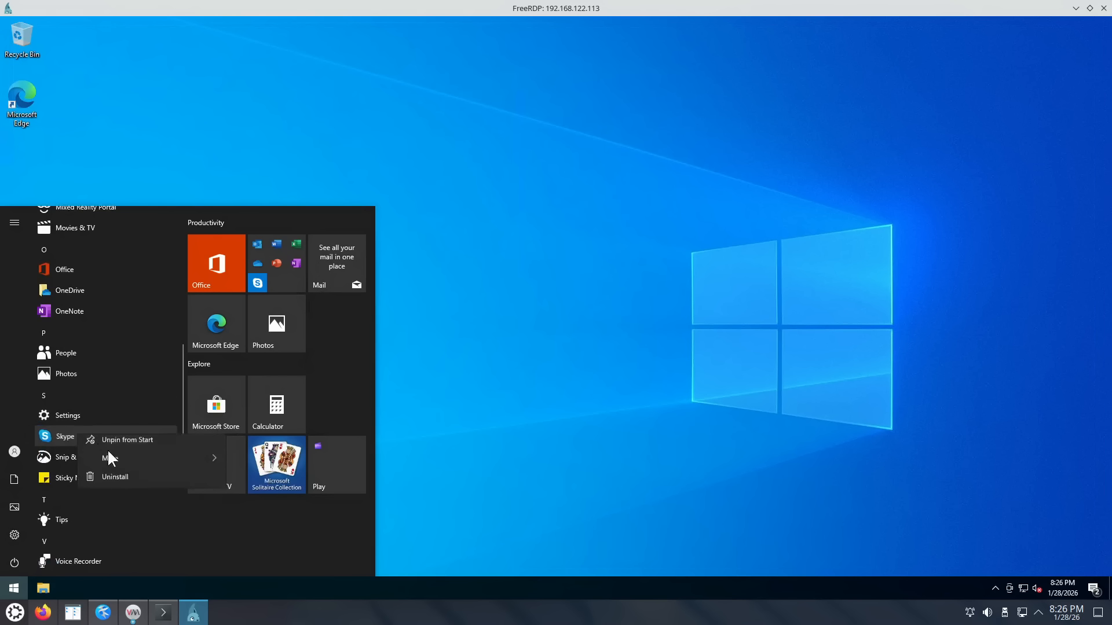
left_click(126, 485)
left_click(151, 407)
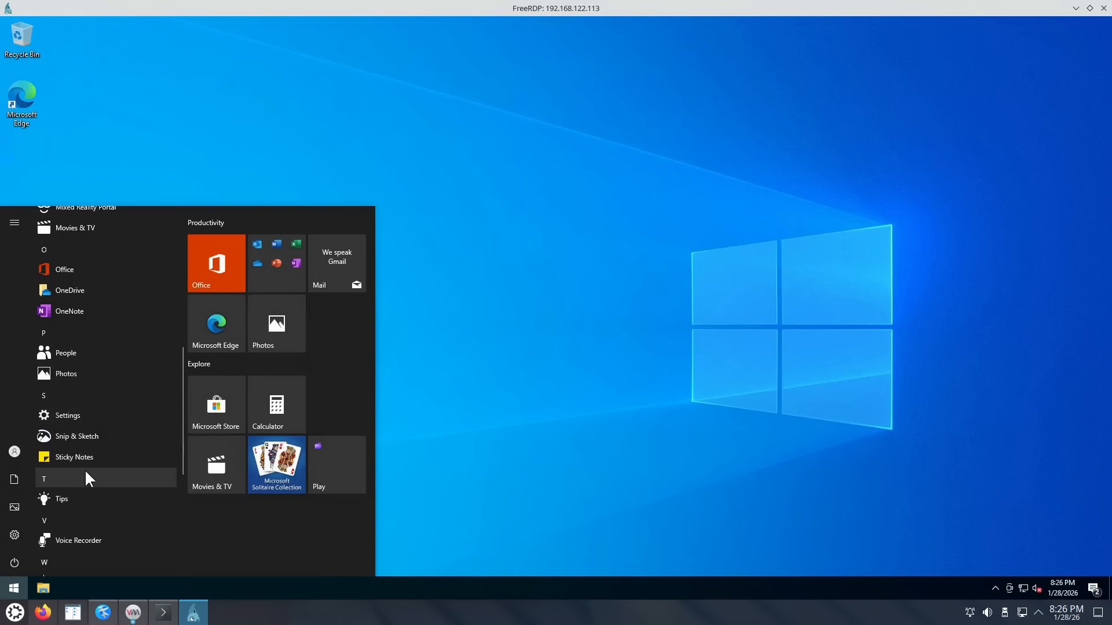
Step: Uninstall Sticky Notes and Snip & Sketch, close Start, and minimize the VM details window
right_click(82, 455)
left_click(133, 501)
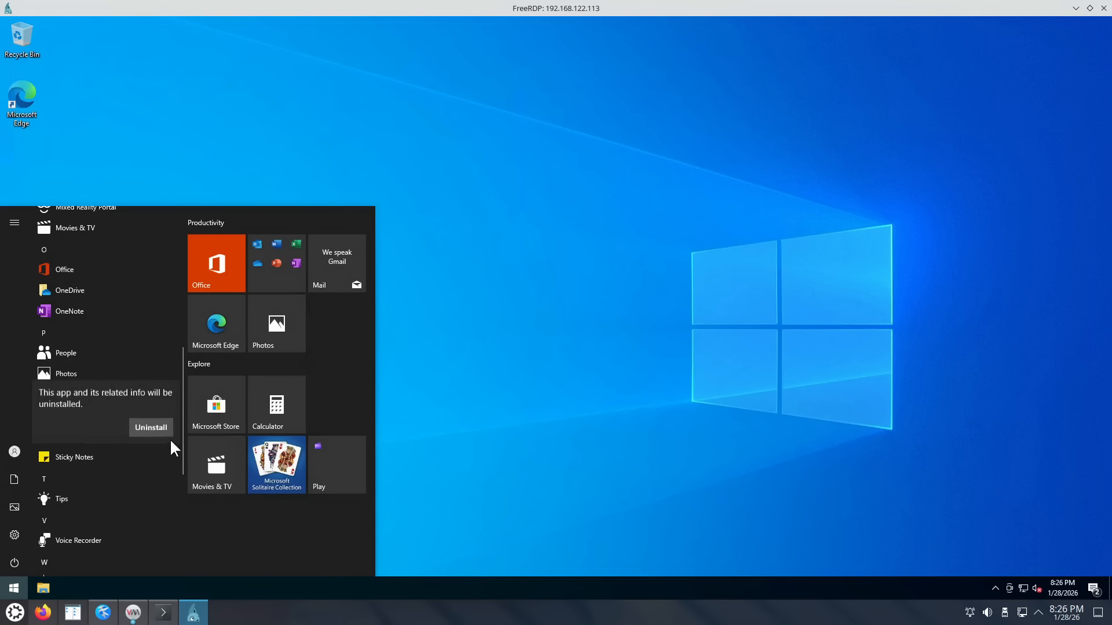
left_click(154, 426)
right_click(102, 434)
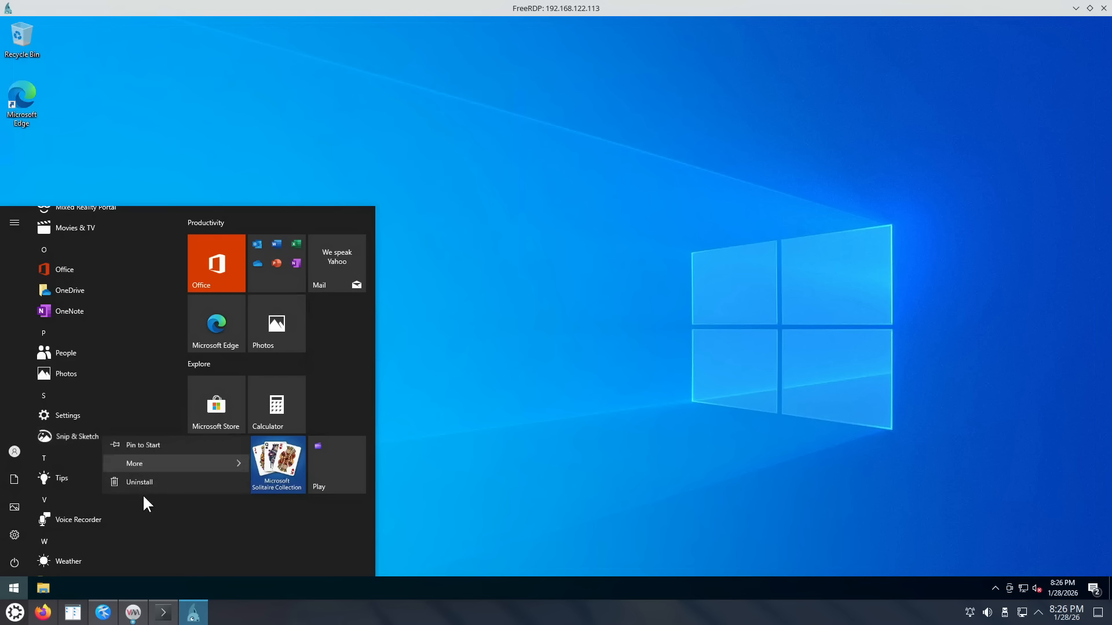
left_click(142, 482)
left_click(150, 409)
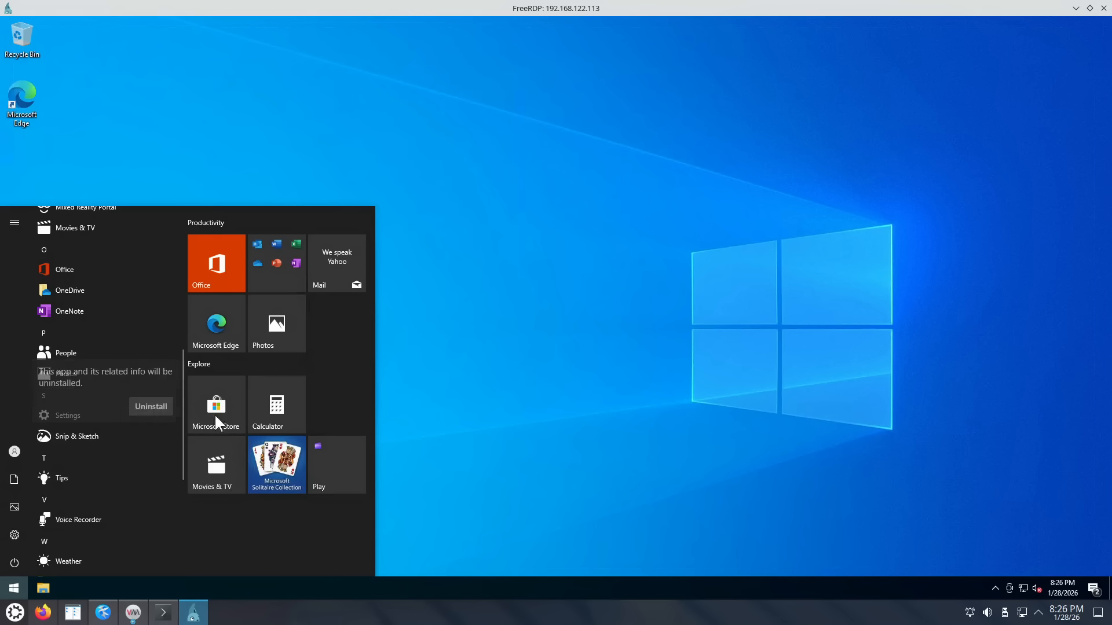
left_click(519, 344)
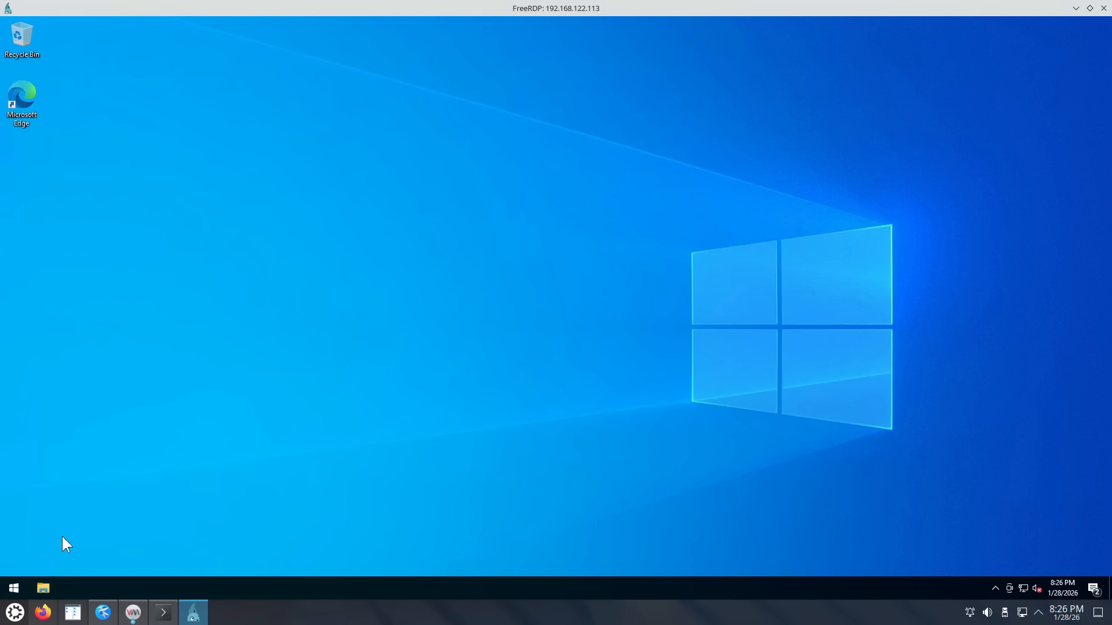
left_click(133, 612)
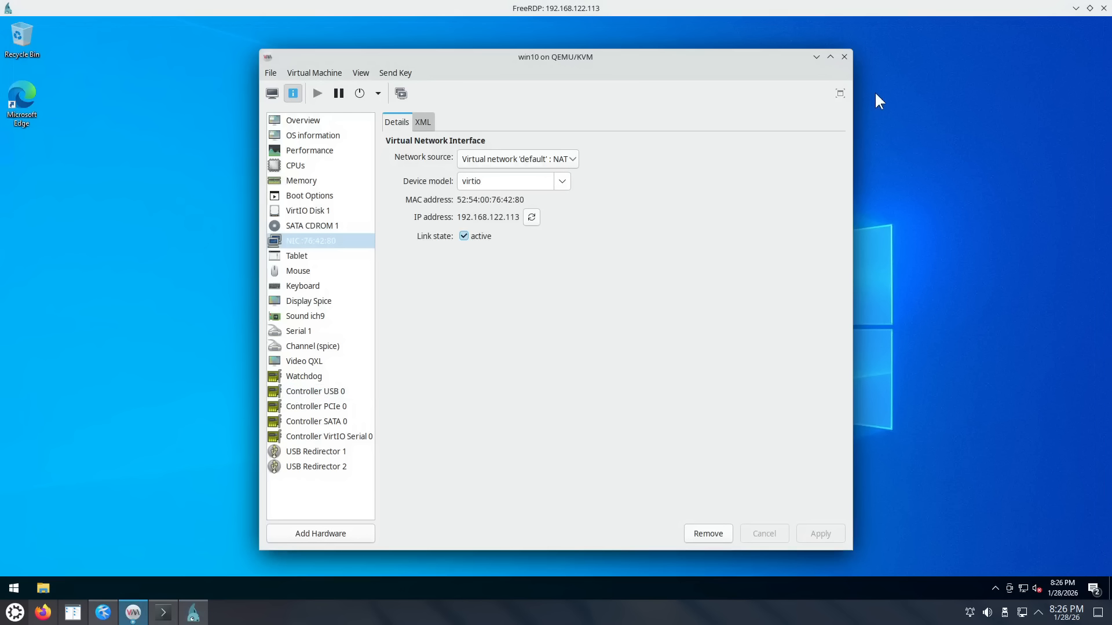
left_click(816, 56)
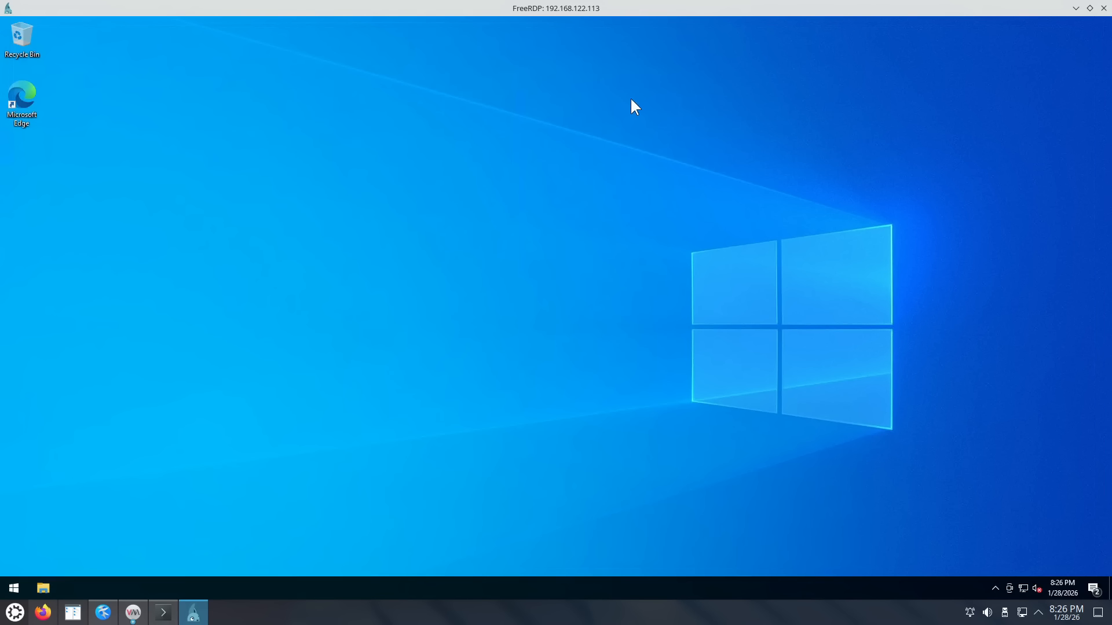